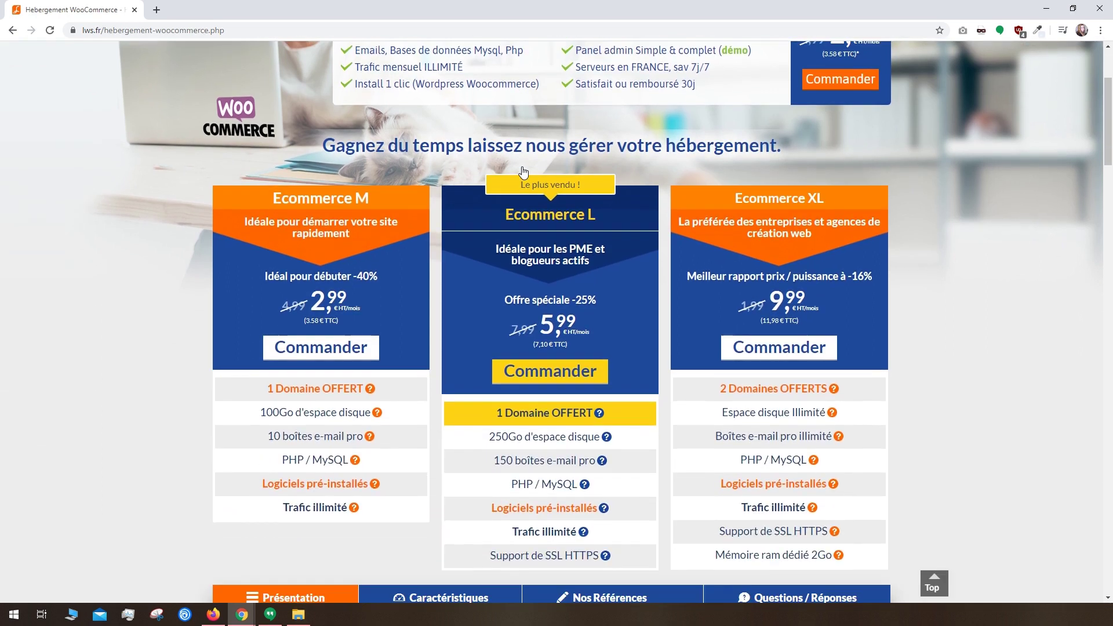
Step: Order the Ecommerce L hosting for one year and add the free tutos-videos.fr domain
click(567, 374)
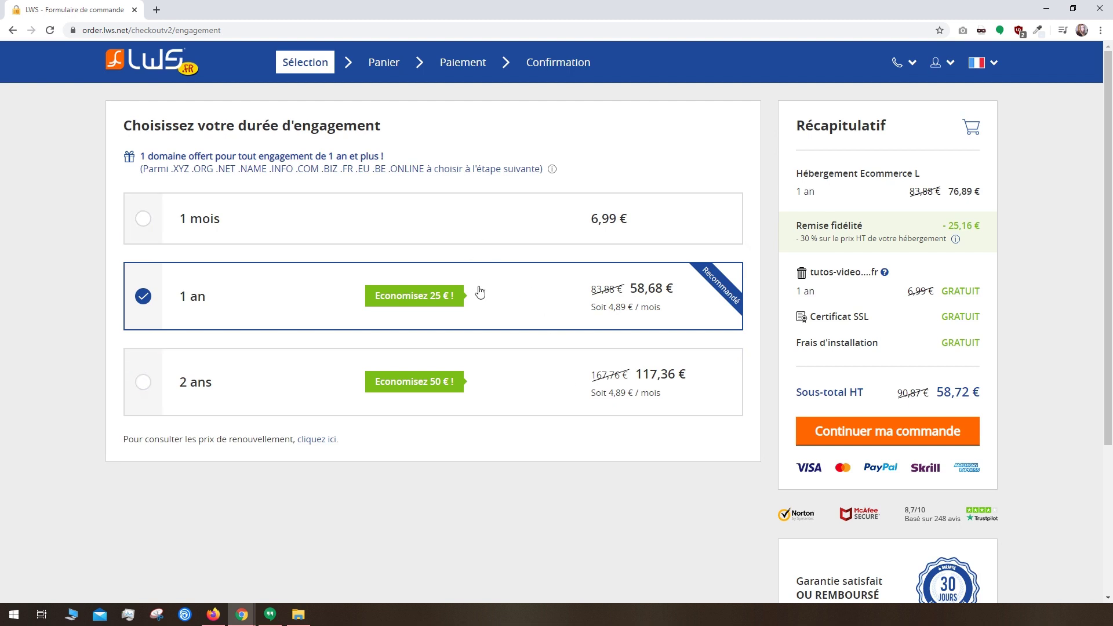
click(898, 430)
click(182, 253)
text(tutos)
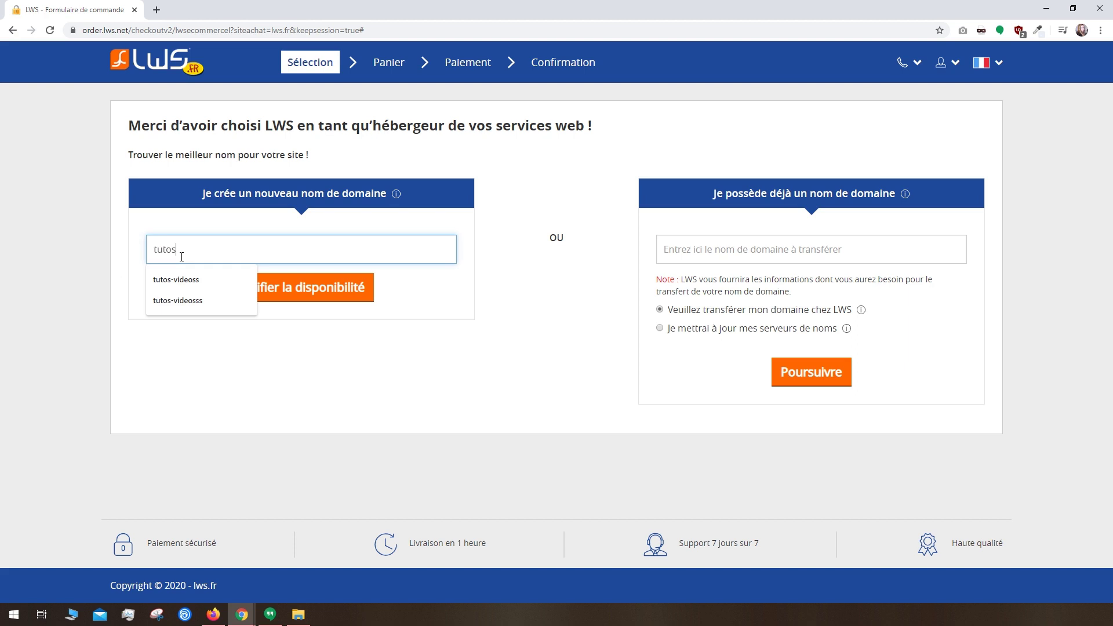
text(-videos.fr)
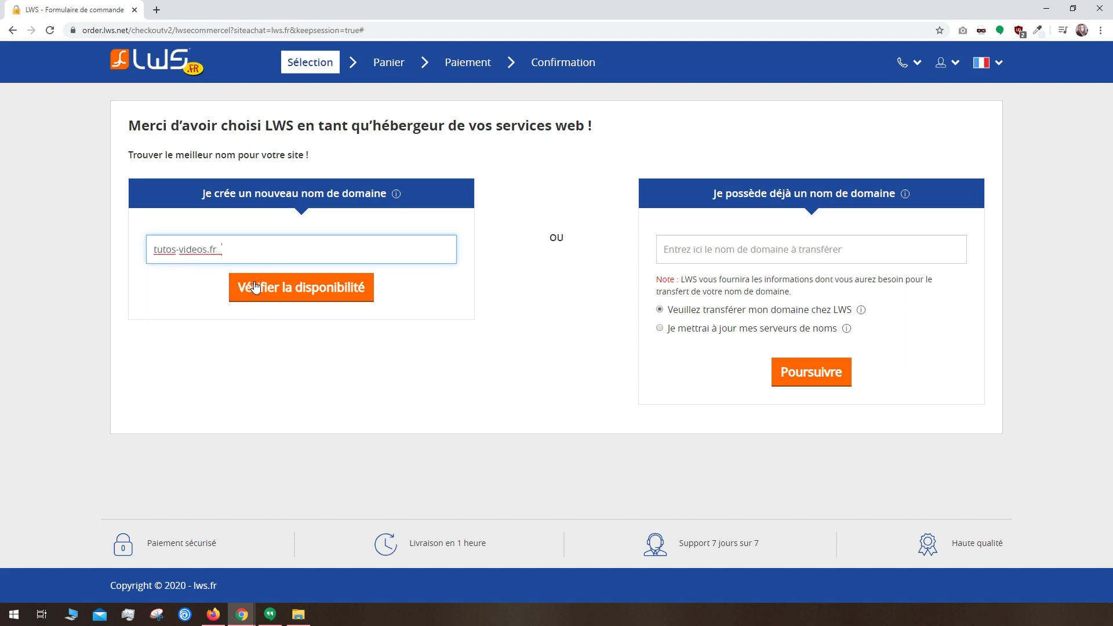
click(255, 284)
click(740, 228)
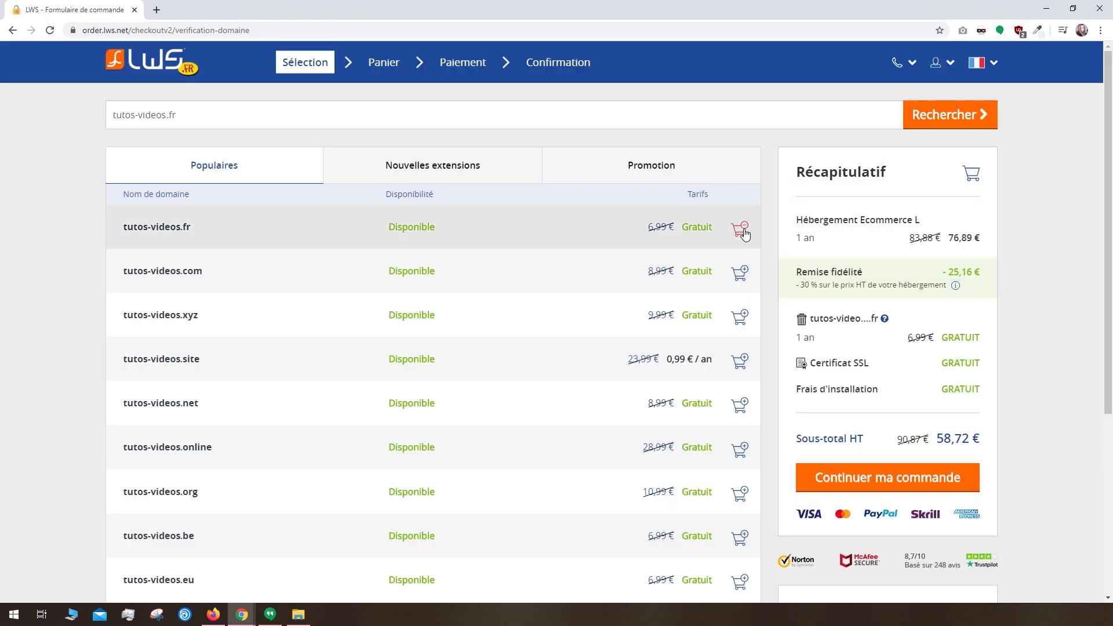
Step: Validate the cart and proceed to payment by bank card
click(879, 472)
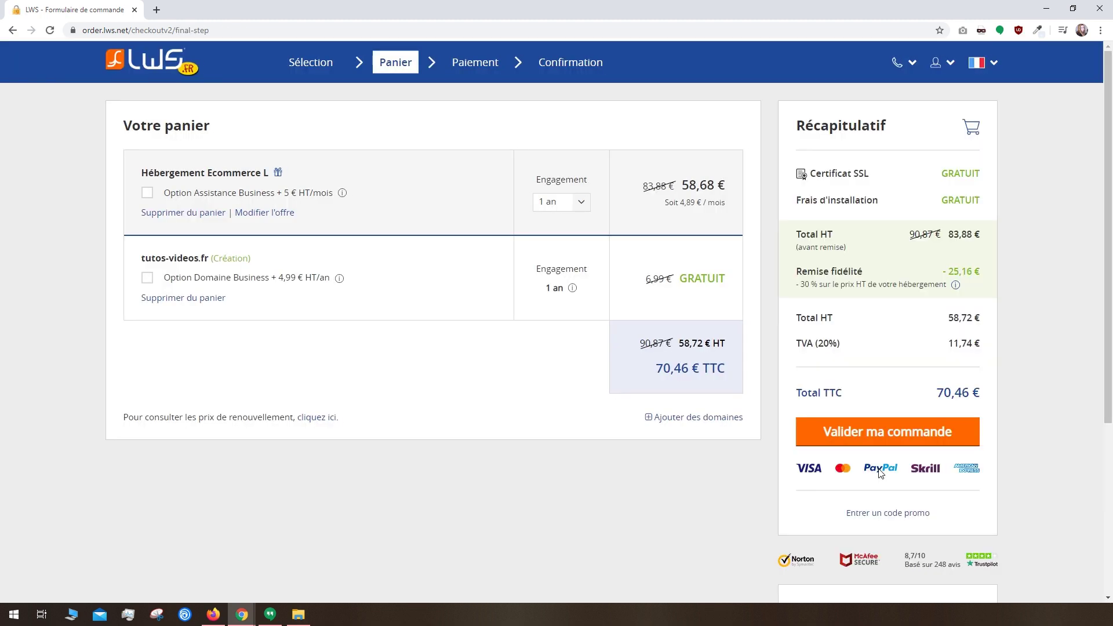
click(902, 430)
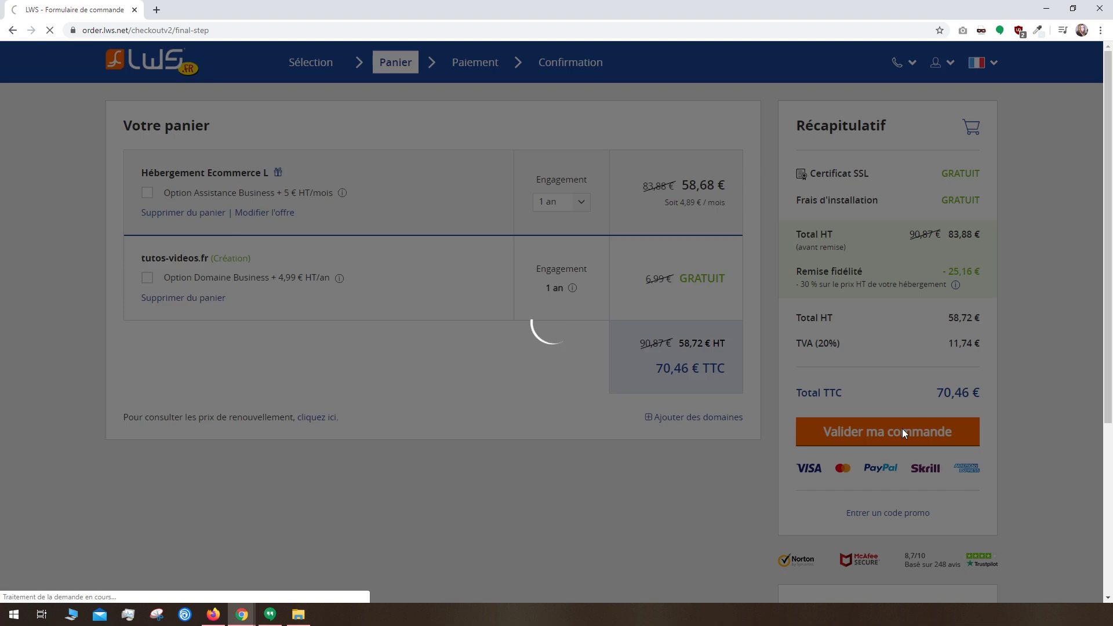
click(350, 189)
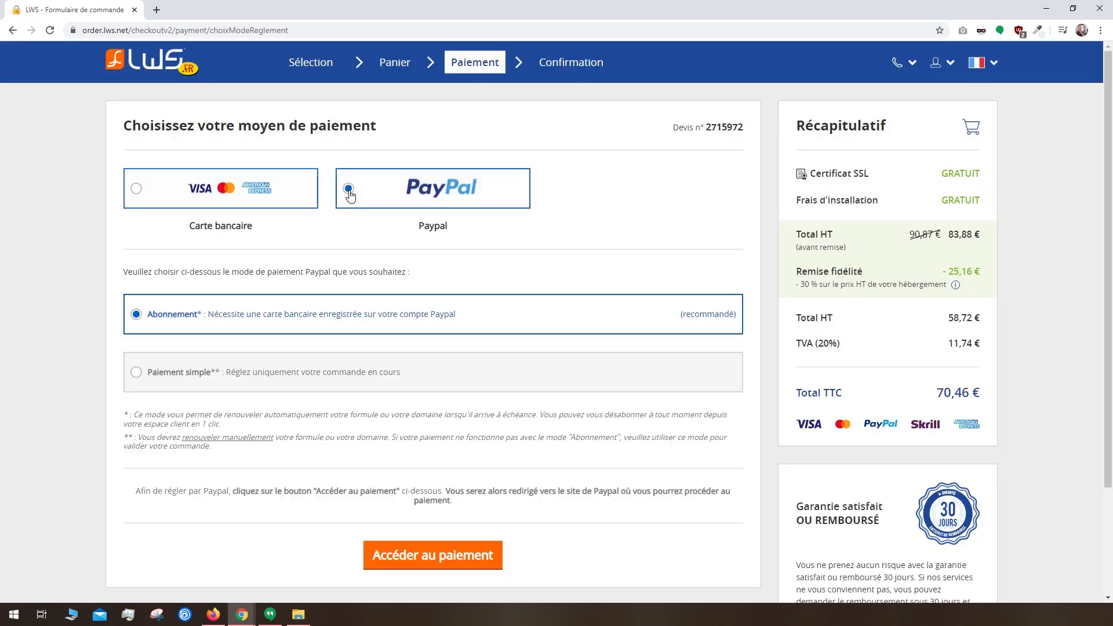
click(248, 192)
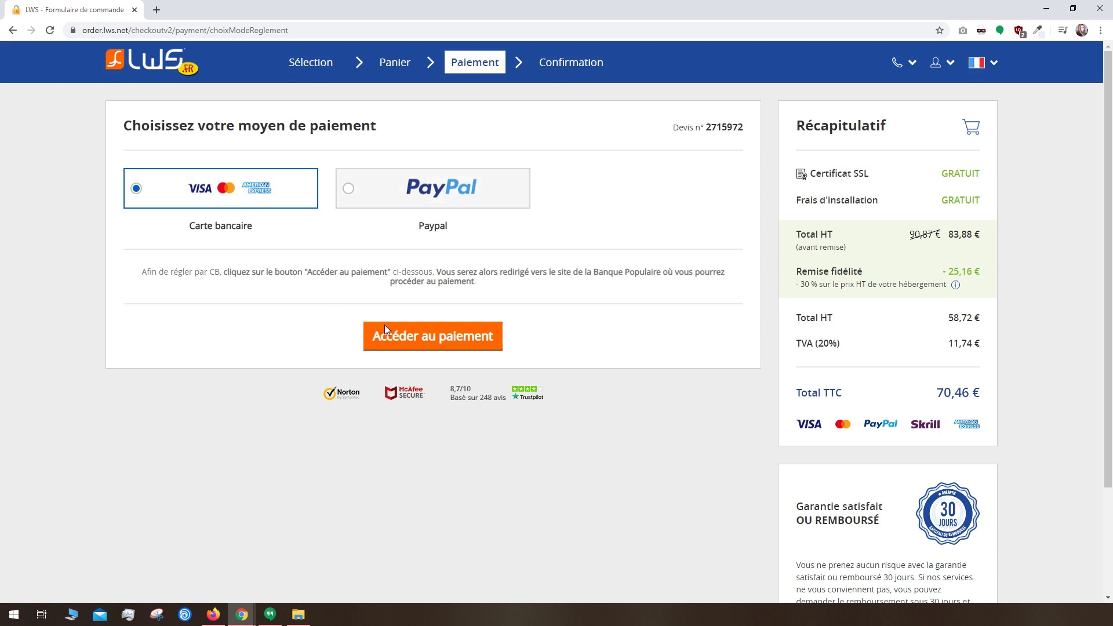
click(450, 341)
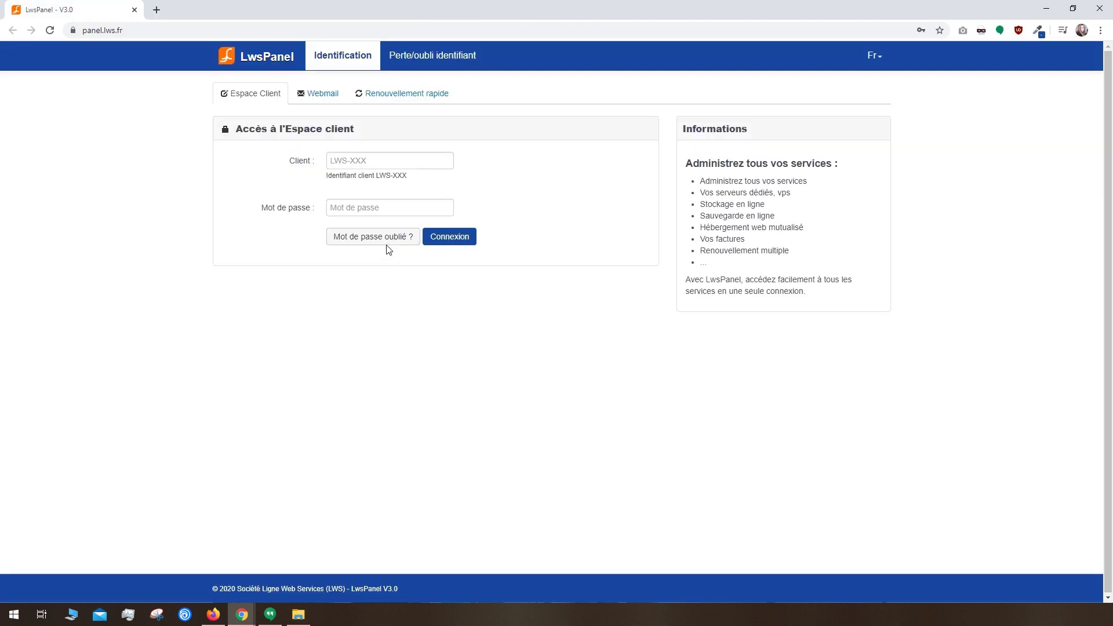
Step: Sign in to the LwsPanel client area with the saved login
click(363, 165)
click(363, 190)
click(458, 239)
Step: Open the Lws auto-install page and choose Installer under WordPress + WooCommerce
scroll(908, 367, down, 2)
scroll(908, 367, down, 2)
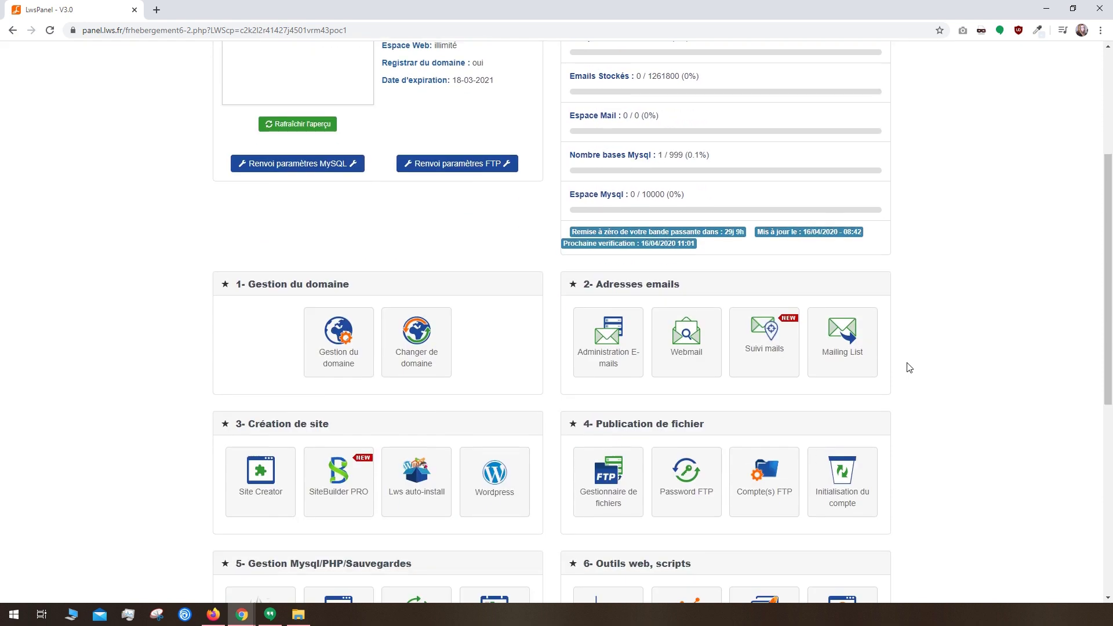
click(430, 482)
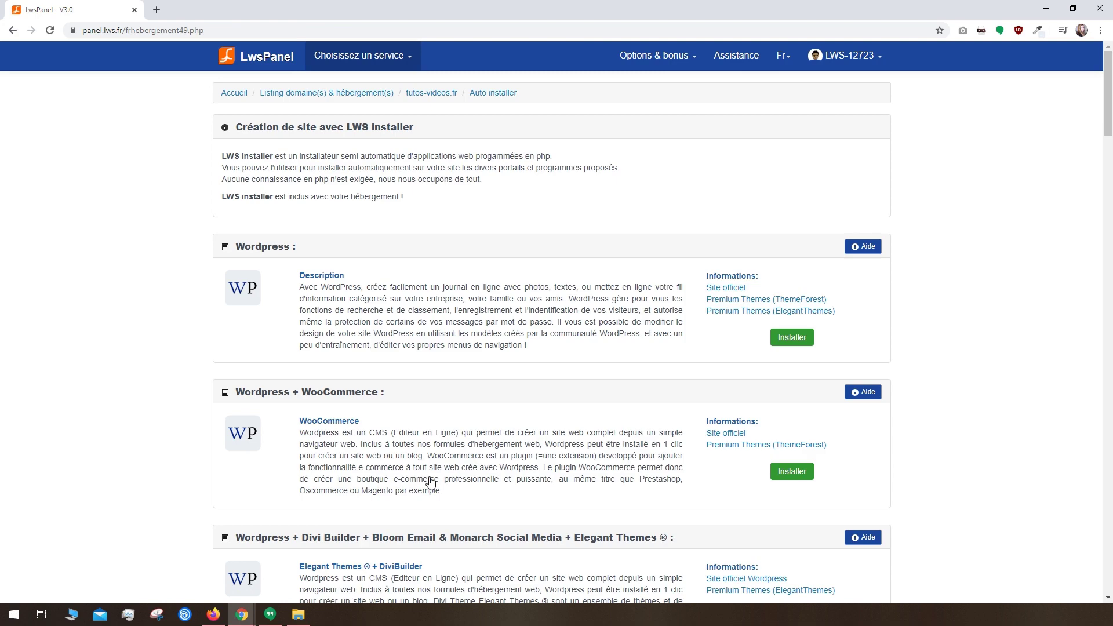
scroll(429, 482, down, 7)
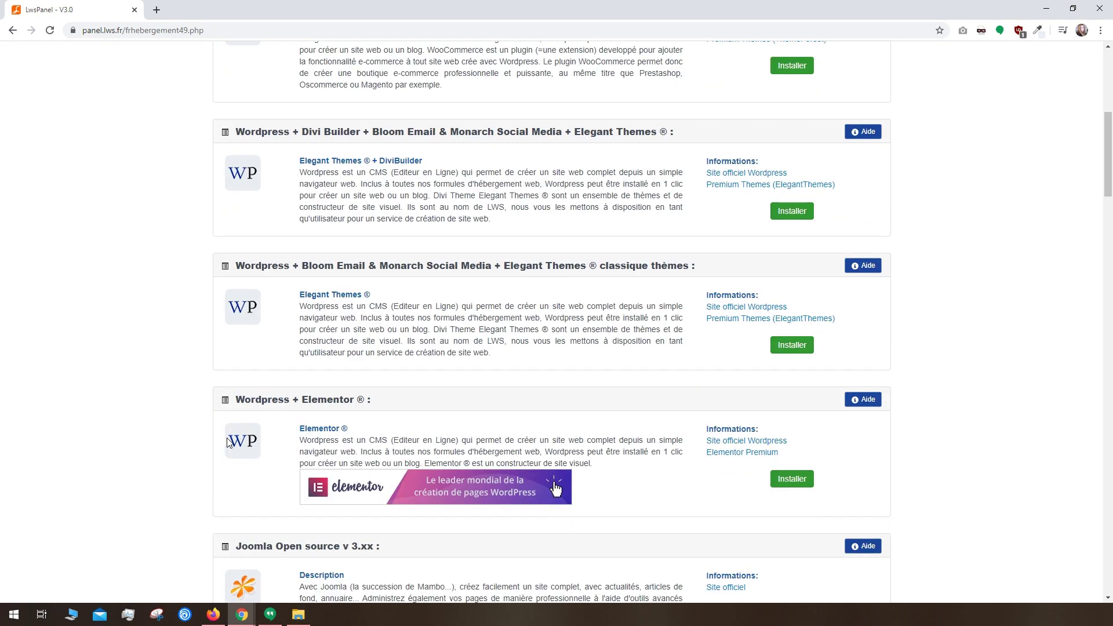
scroll(228, 443, down, 8)
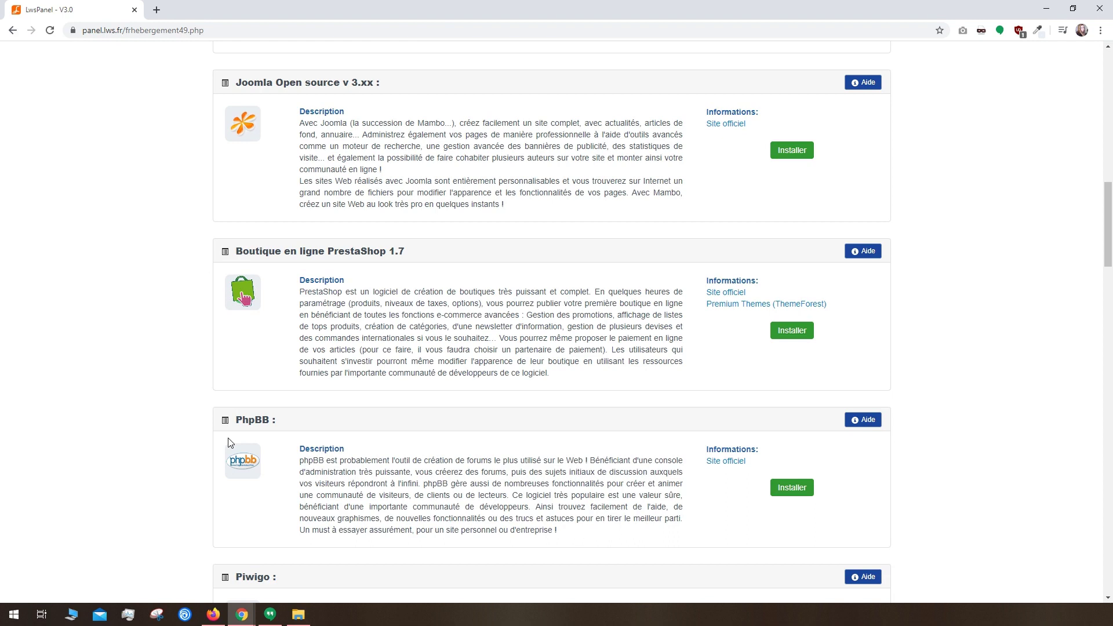
scroll(228, 443, up, 10)
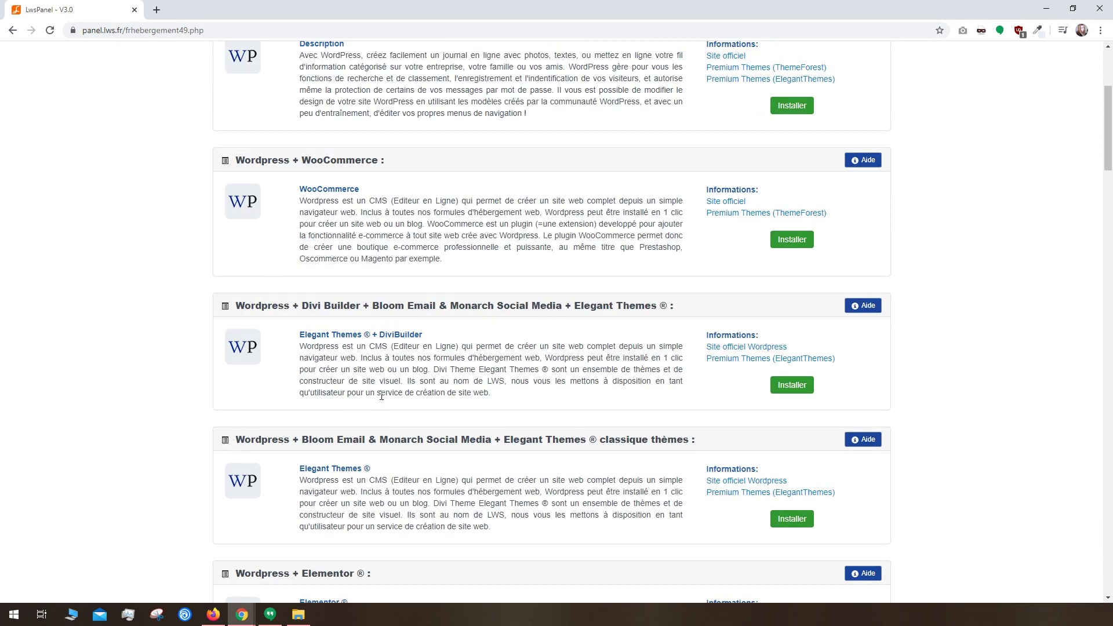
click(792, 240)
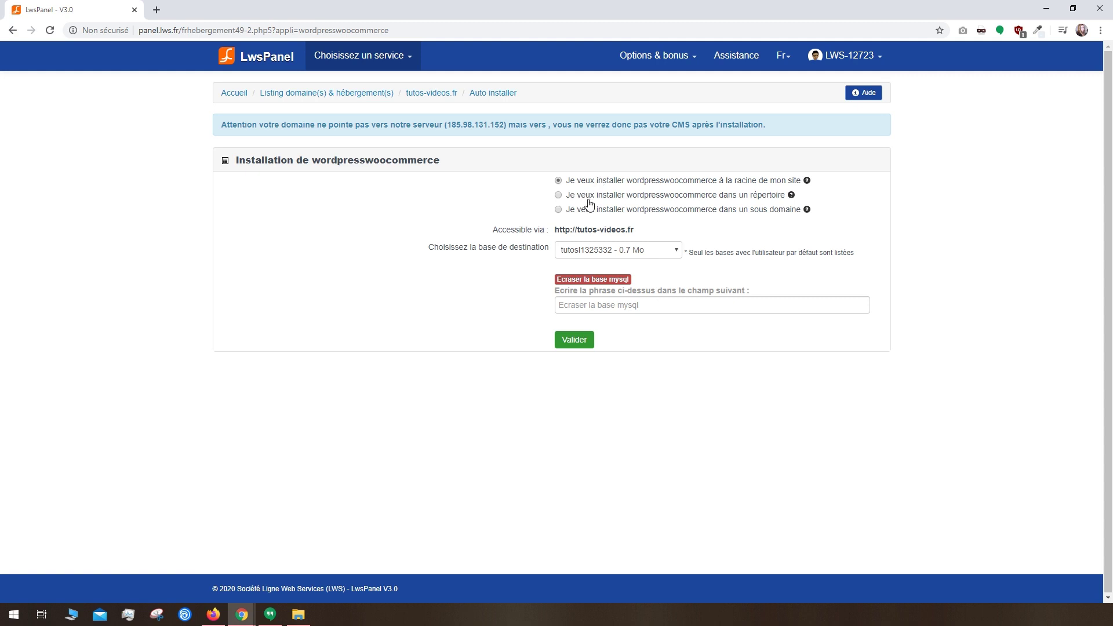
Step: Set the installation to the woocommerce subdirectory and pick the destination database
click(589, 205)
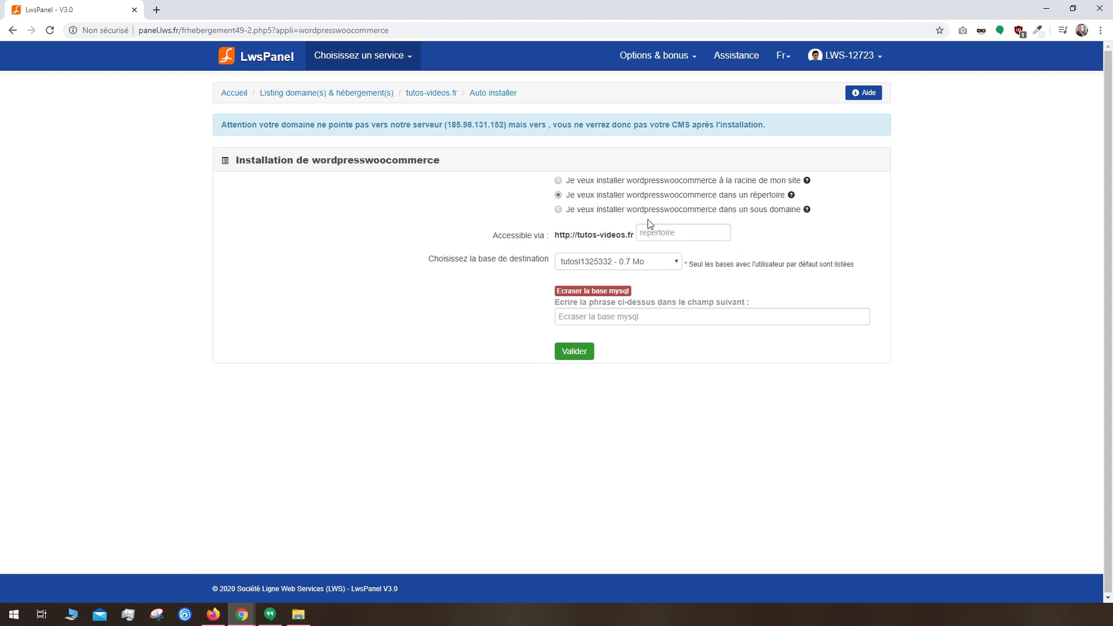
click(659, 229)
text(woocommerce)
click(632, 264)
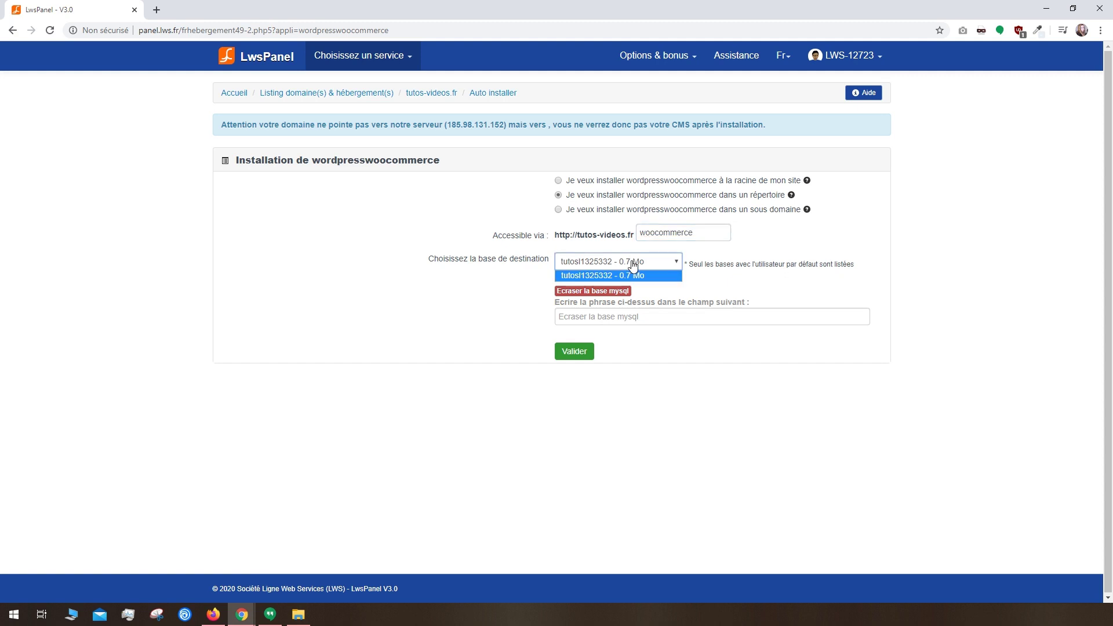
click(632, 266)
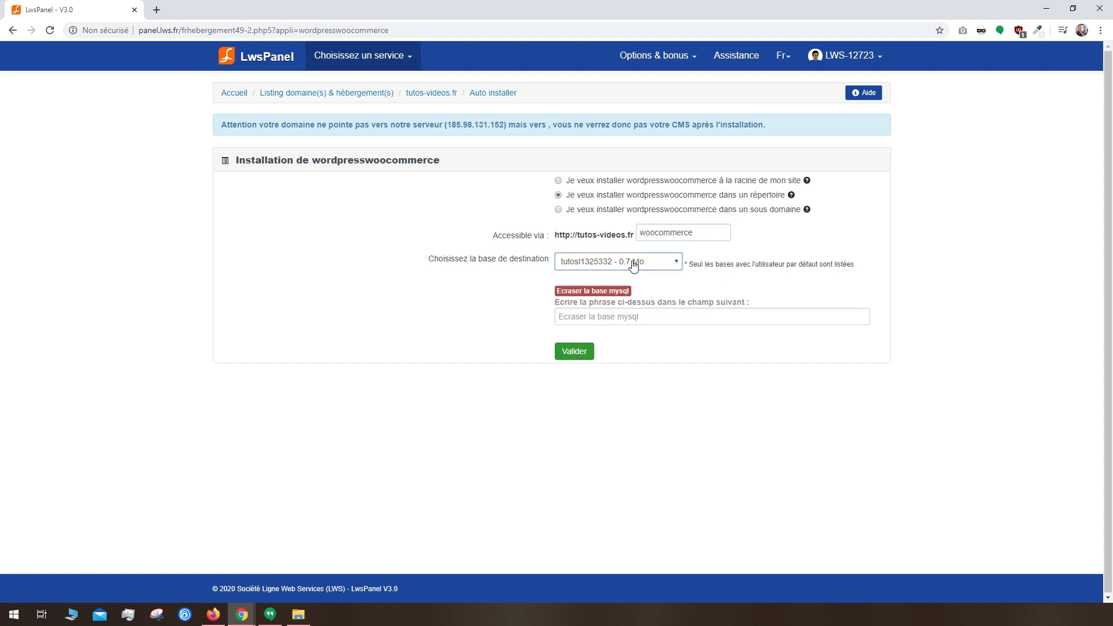
Step: Confirm overwriting the MySQL database, launch the installation, and open the new shop
click(525, 320)
scroll(525, 321, down, 5)
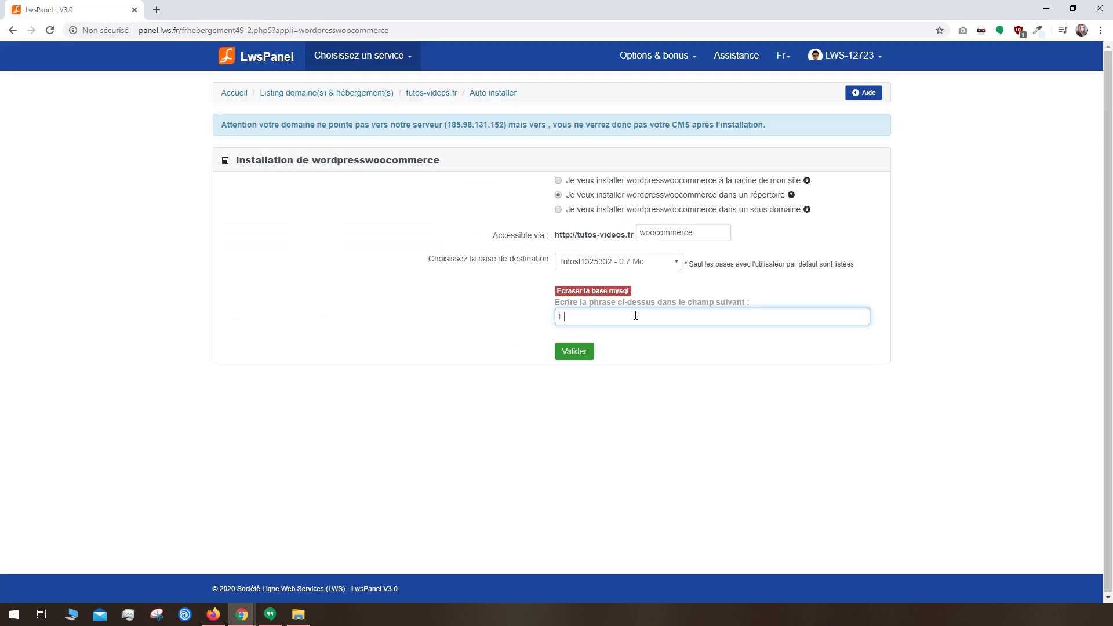
text(la base mysql)
click(579, 358)
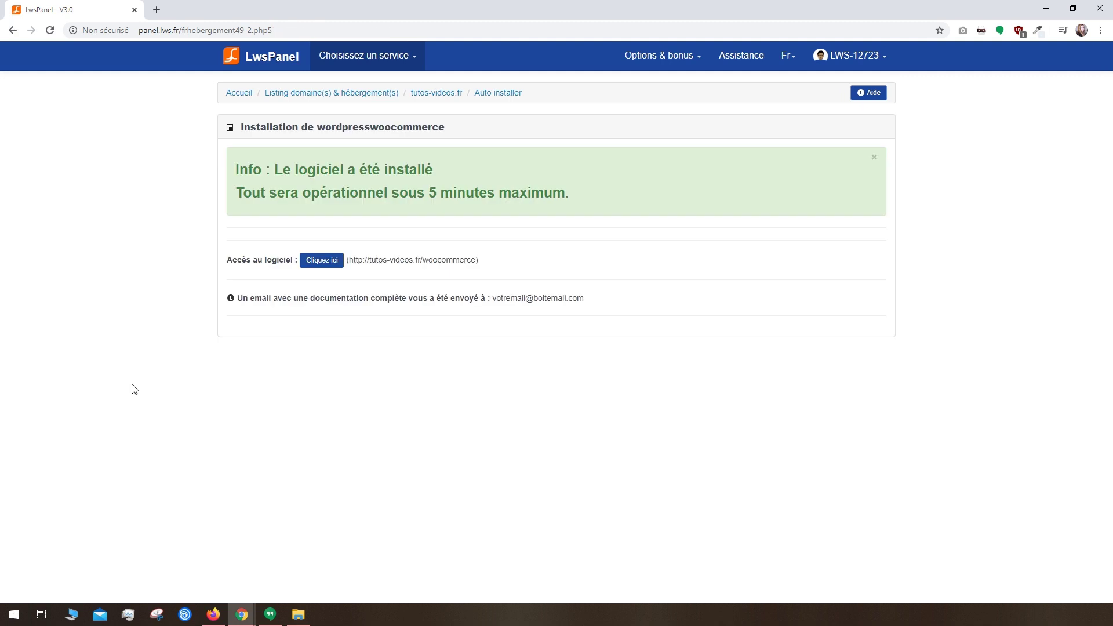
click(324, 262)
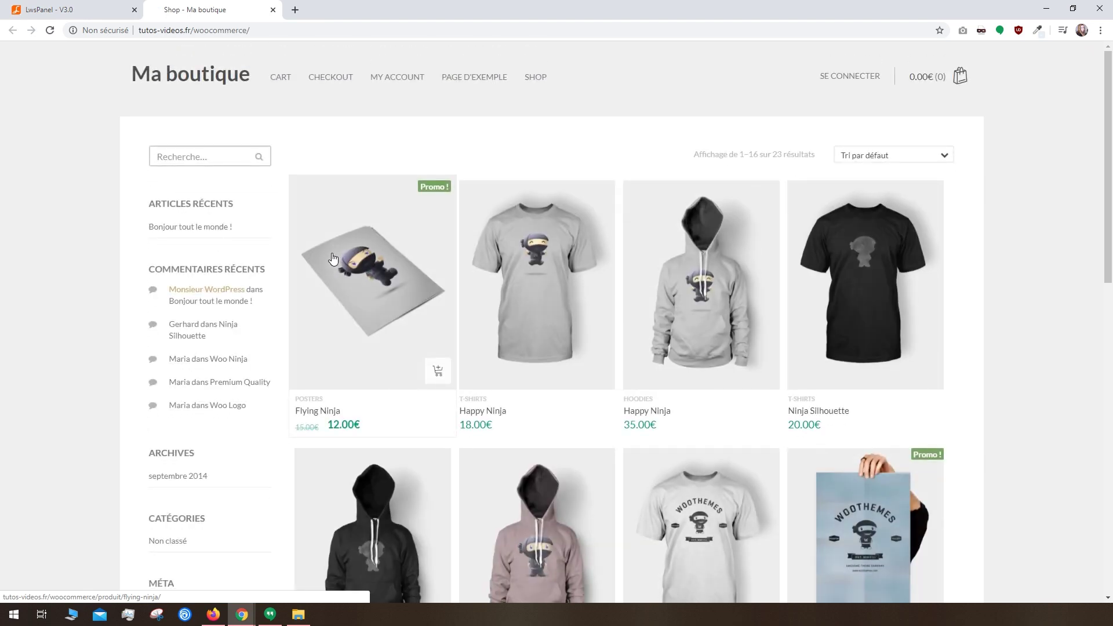
Step: Open the Flying Ninja product page in a background tab and scroll the product list
middle_click(318, 348)
middle_click(1028, 192)
scroll(1030, 243, down, 13)
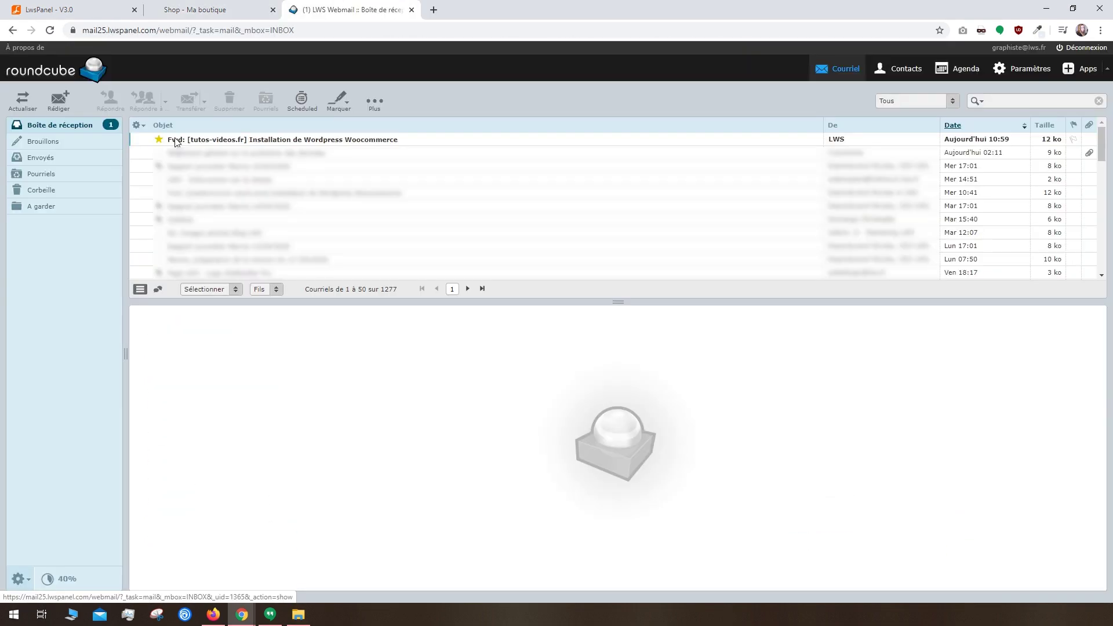
Step: Open the installation email's wp-admin link in a new tab and copy the admin password
double_click(221, 142)
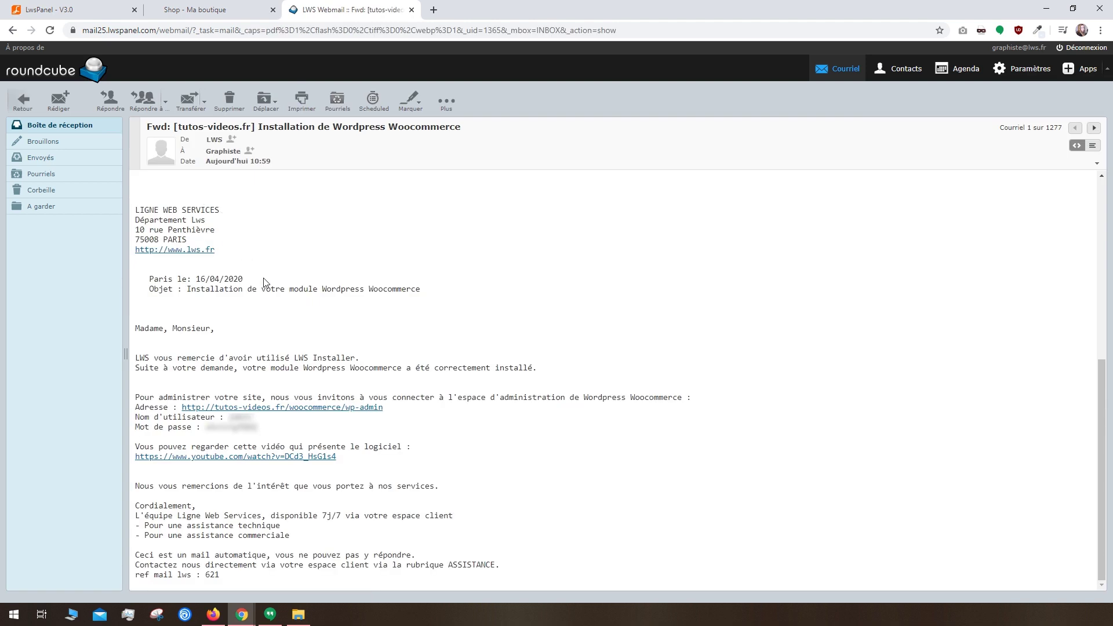
right_click(317, 409)
click(344, 418)
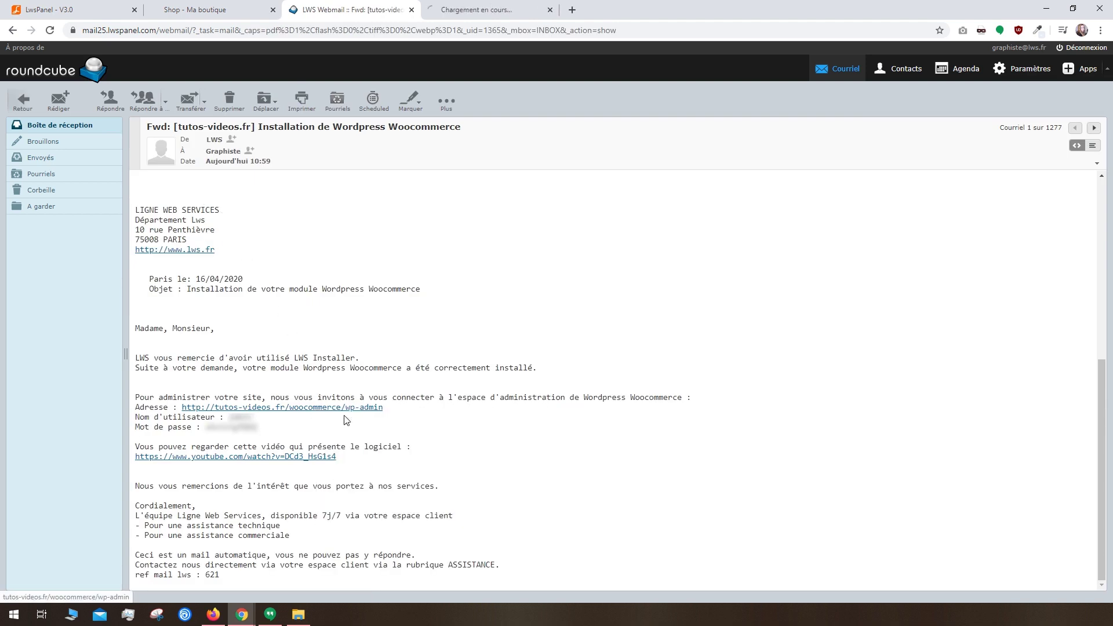
double_click(231, 428)
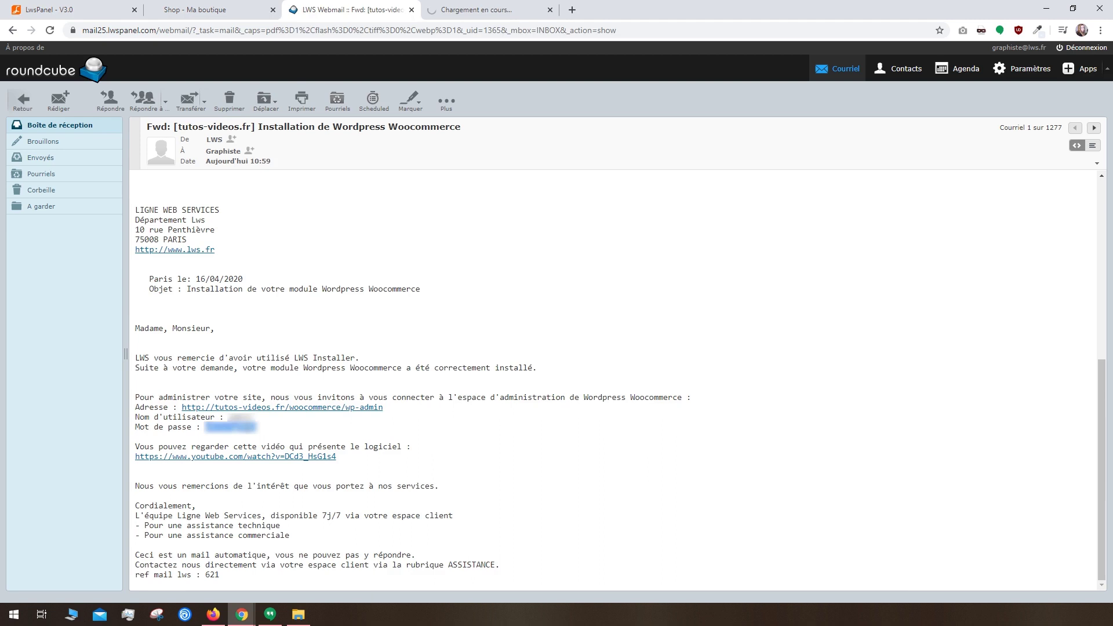
key(ctrl+Tab)
Step: Log in to the Ma boutique WordPress admin and run the WooCommerce database update
click(487, 228)
text(admin)
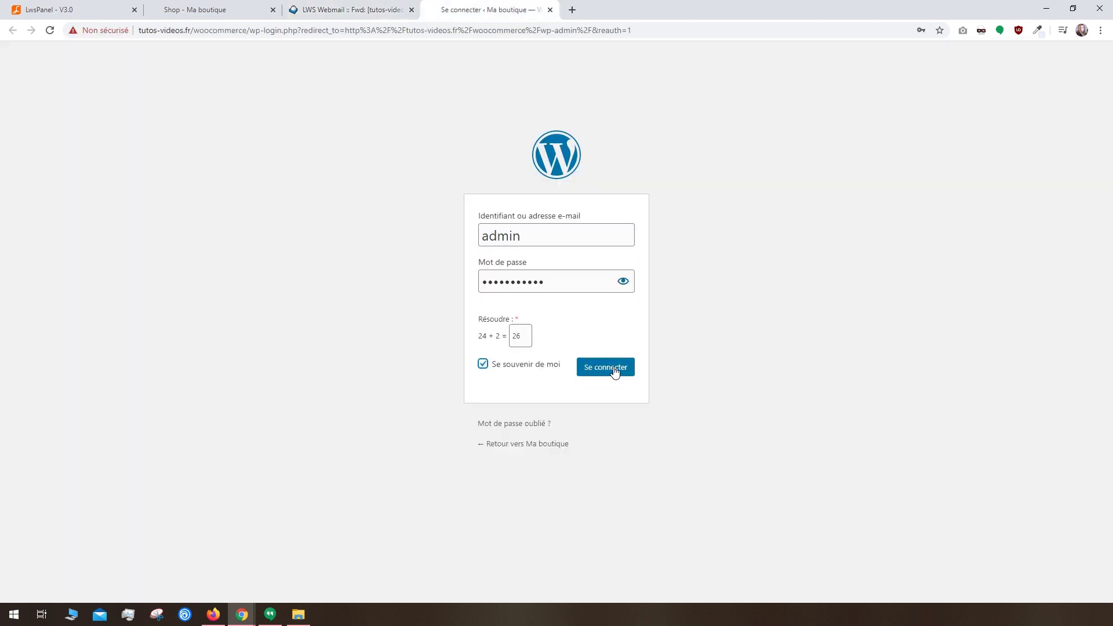
click(615, 373)
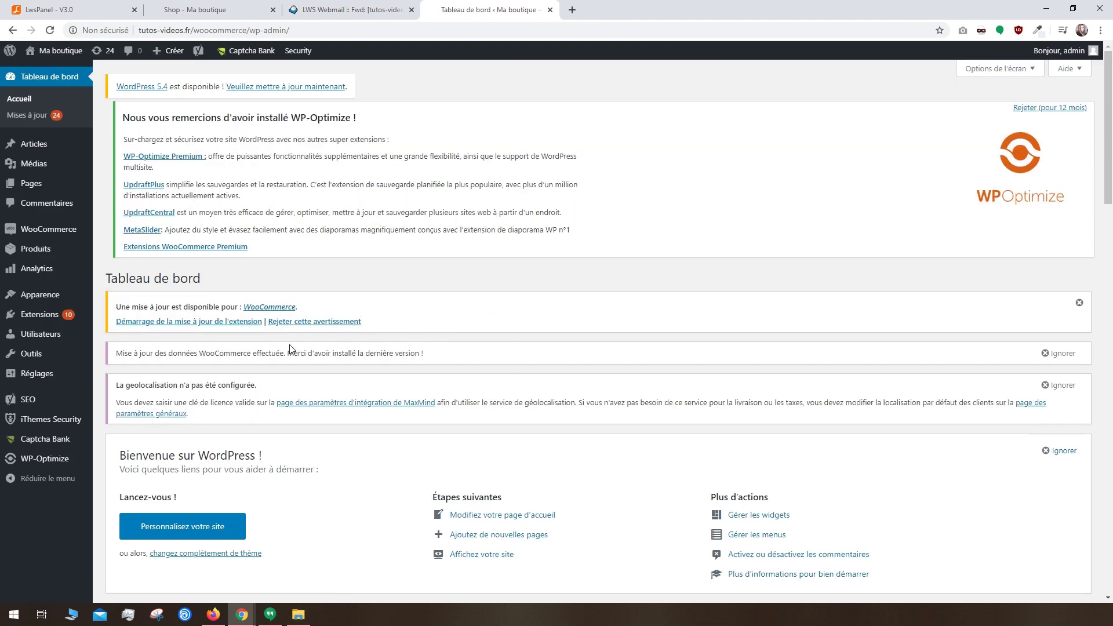
click(228, 323)
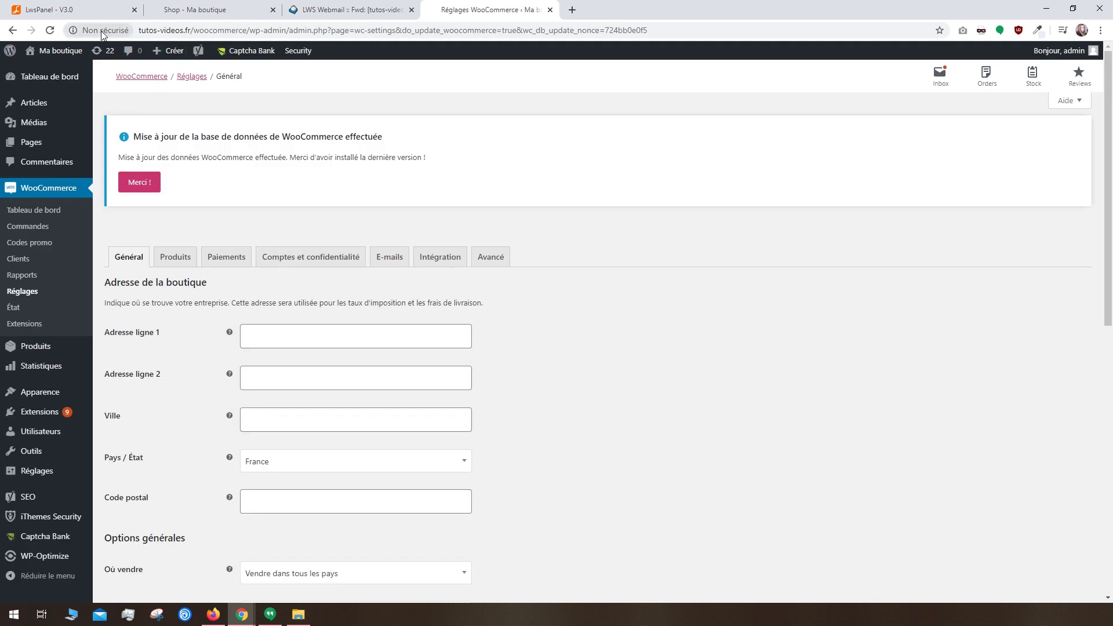
Step: Check the storefront shop page, then return to the LwsPanel hosting tab
click(173, 13)
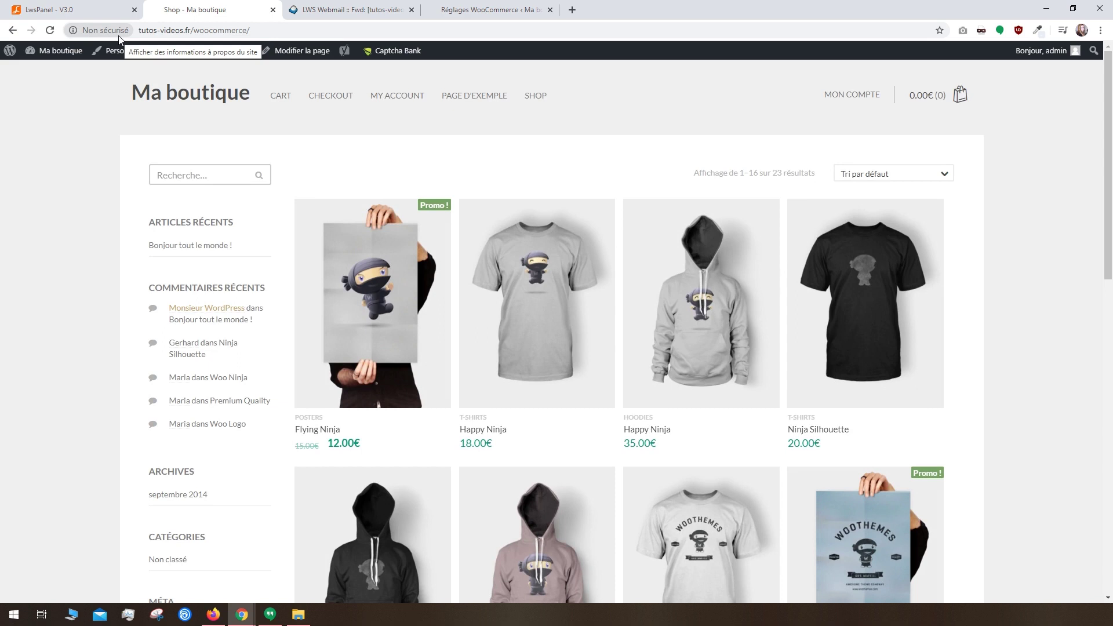
click(70, 4)
Step: Search LwsPanel for 'ssl', open the SSL certificate page, then return to WordPress
click(263, 120)
text(ssl)
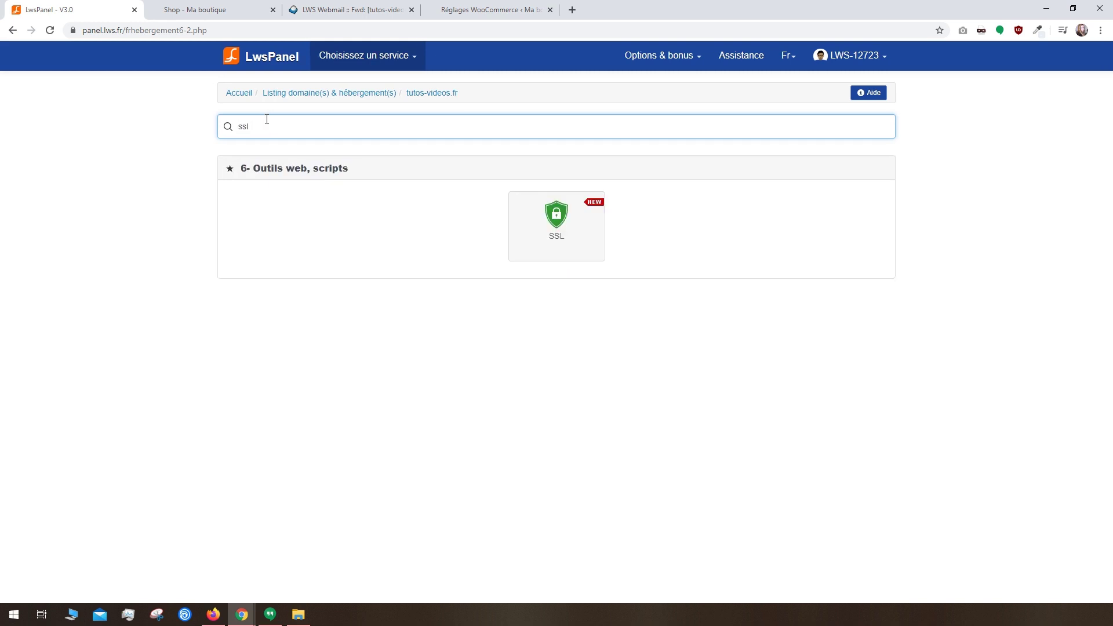
click(560, 214)
key(ctrl+4)
Step: Search plugins for 'ssl', then install and activate Really Simple SSL
mouse_move(48, 412)
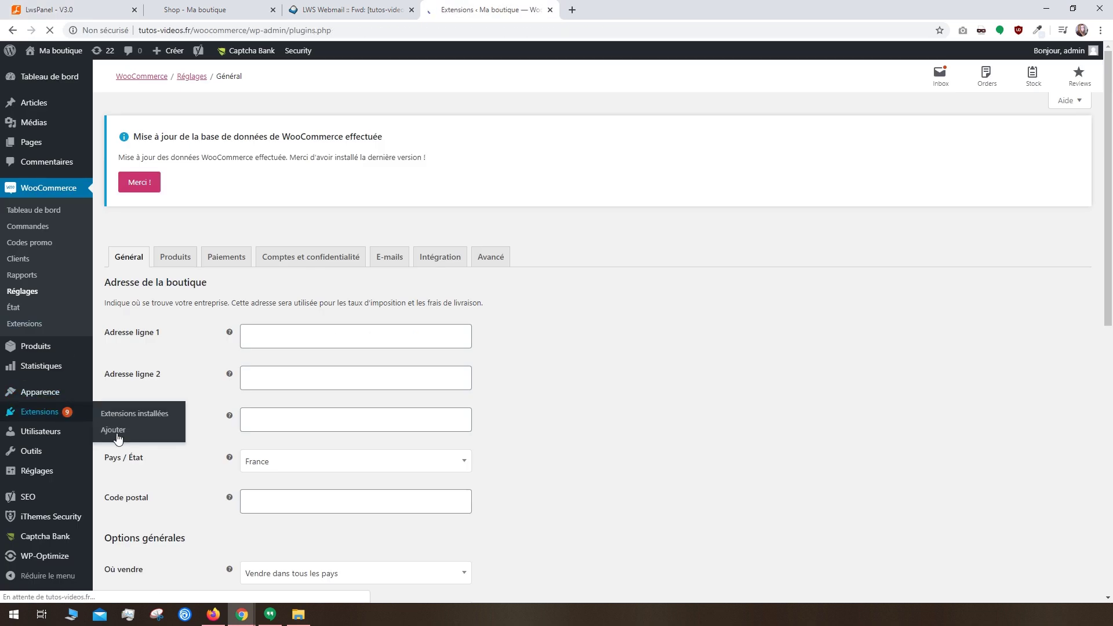
click(114, 430)
click(981, 111)
text(ssl)
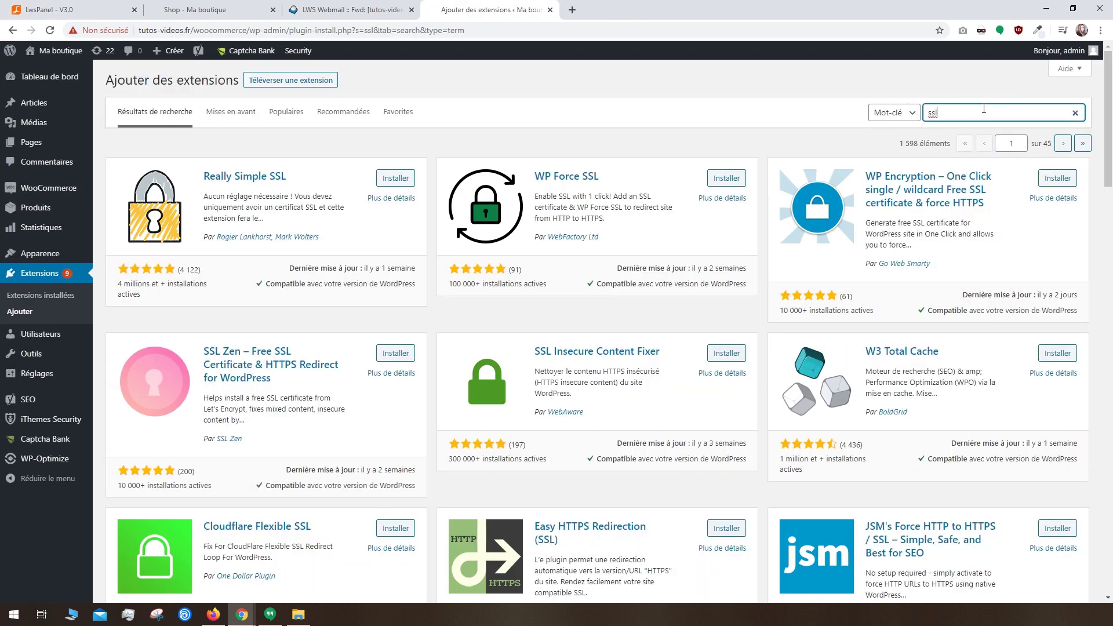
click(388, 180)
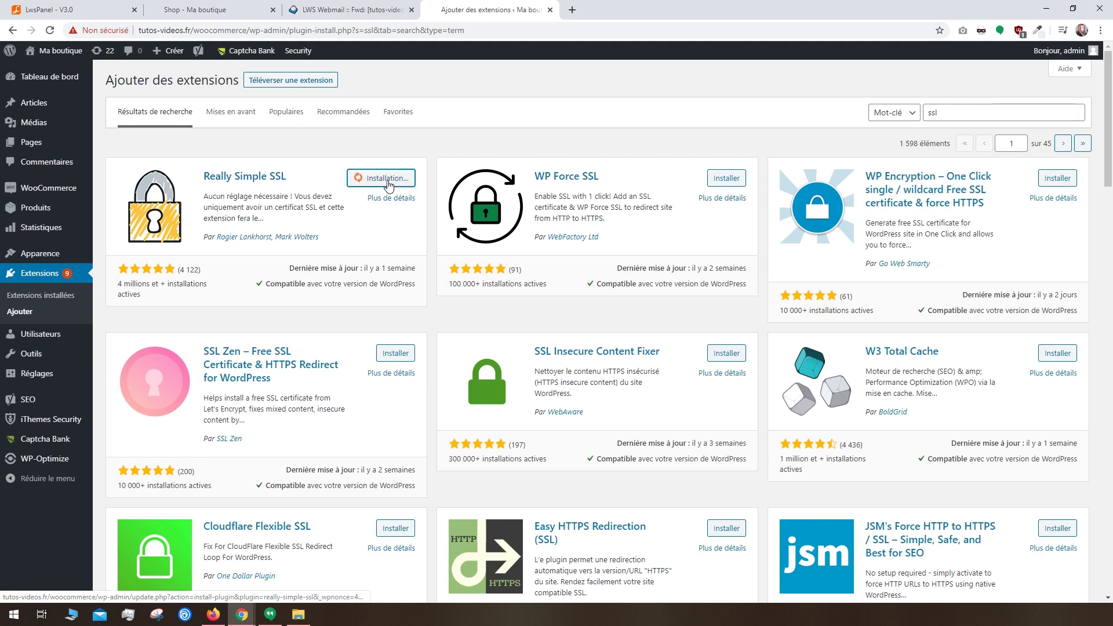
click(390, 183)
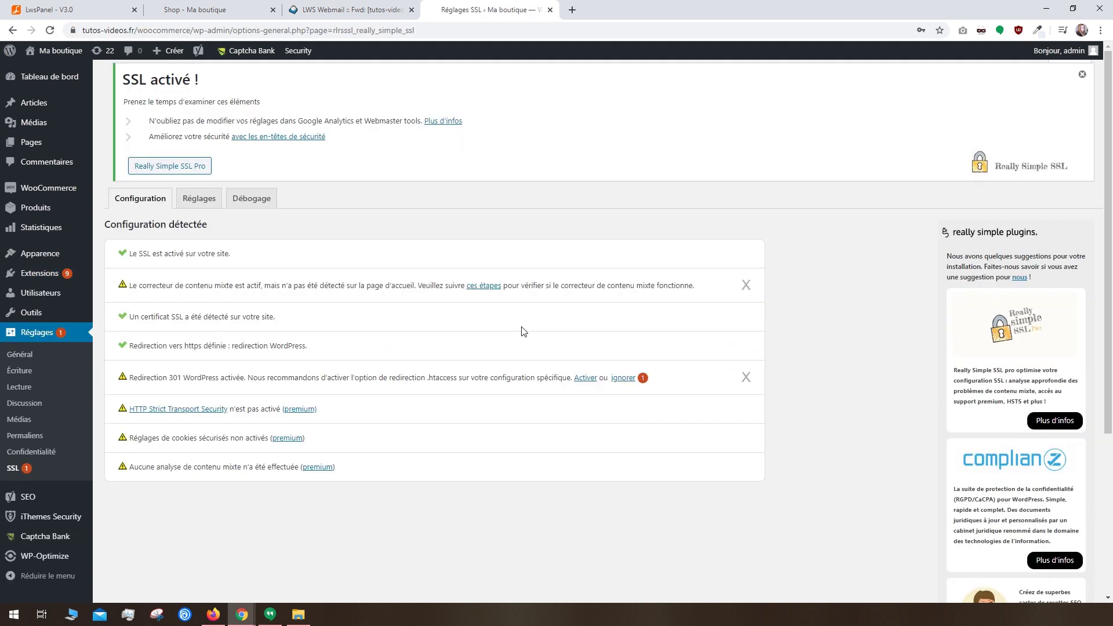
Step: Reload the shop to confirm it loads over https, then return to the SSL settings
click(211, 8)
click(49, 32)
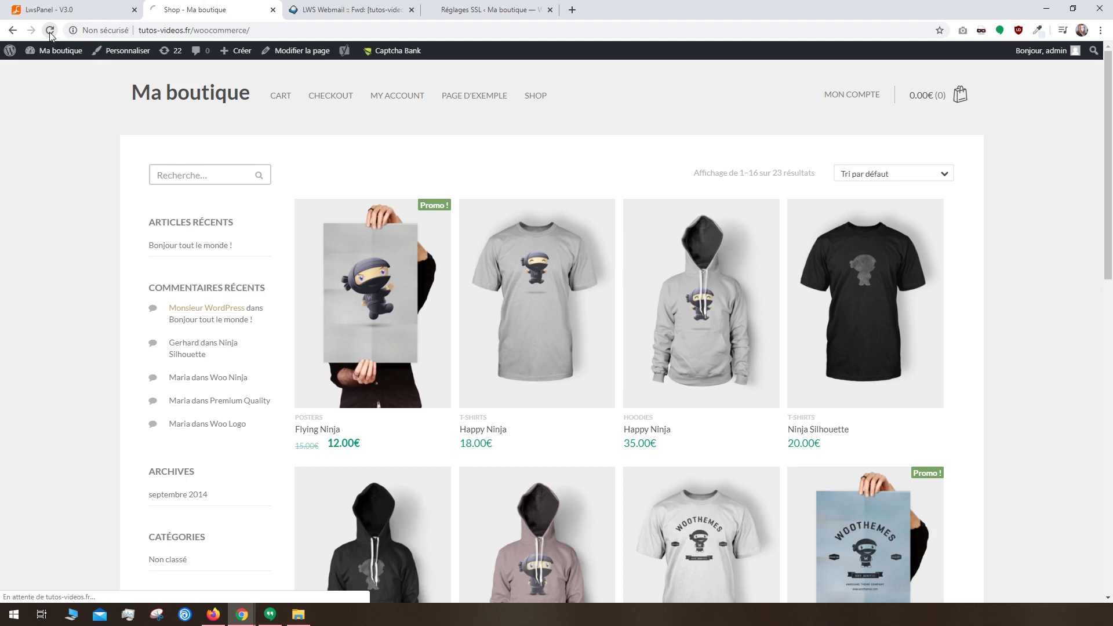
click(97, 29)
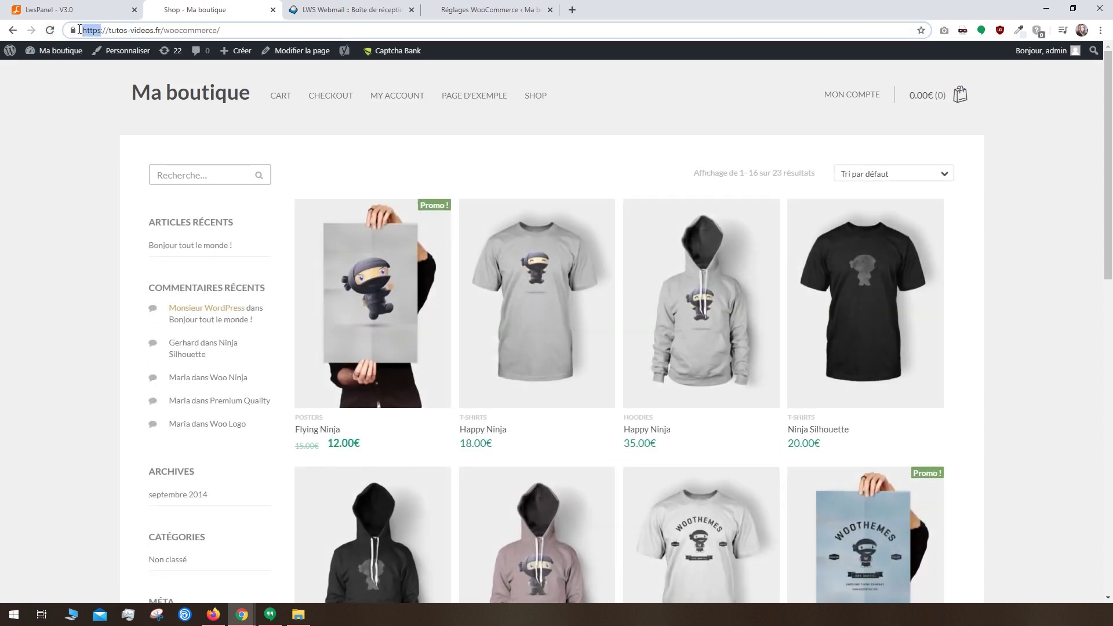
click(253, 44)
click(447, 9)
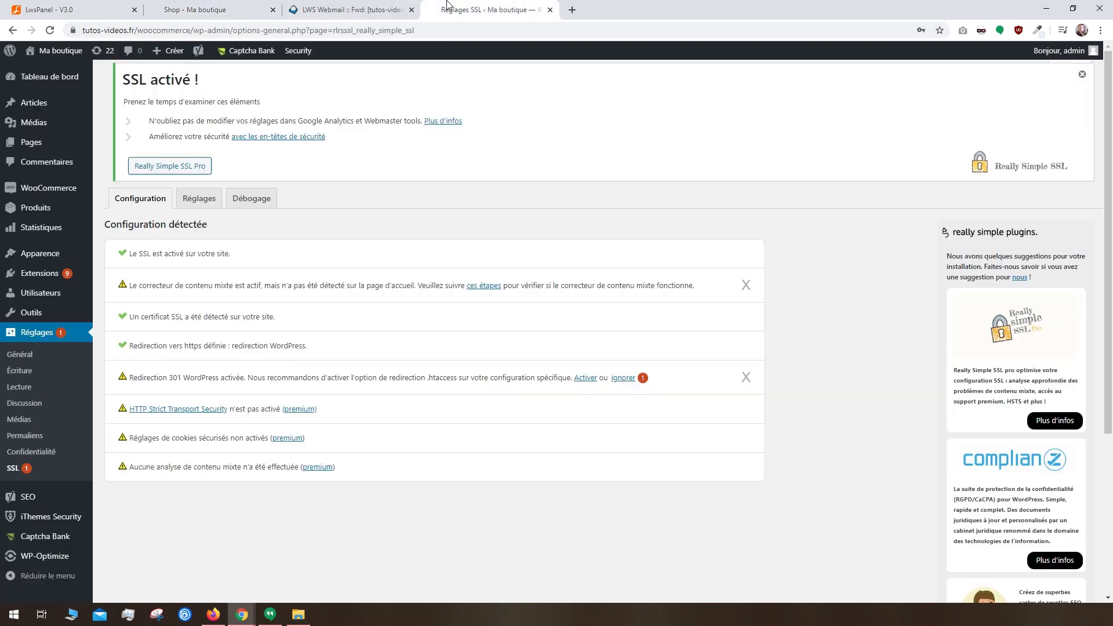
Step: Review the WooCommerce dashboard's 0.00€ April 2020 figures, then go to Réglages
click(50, 187)
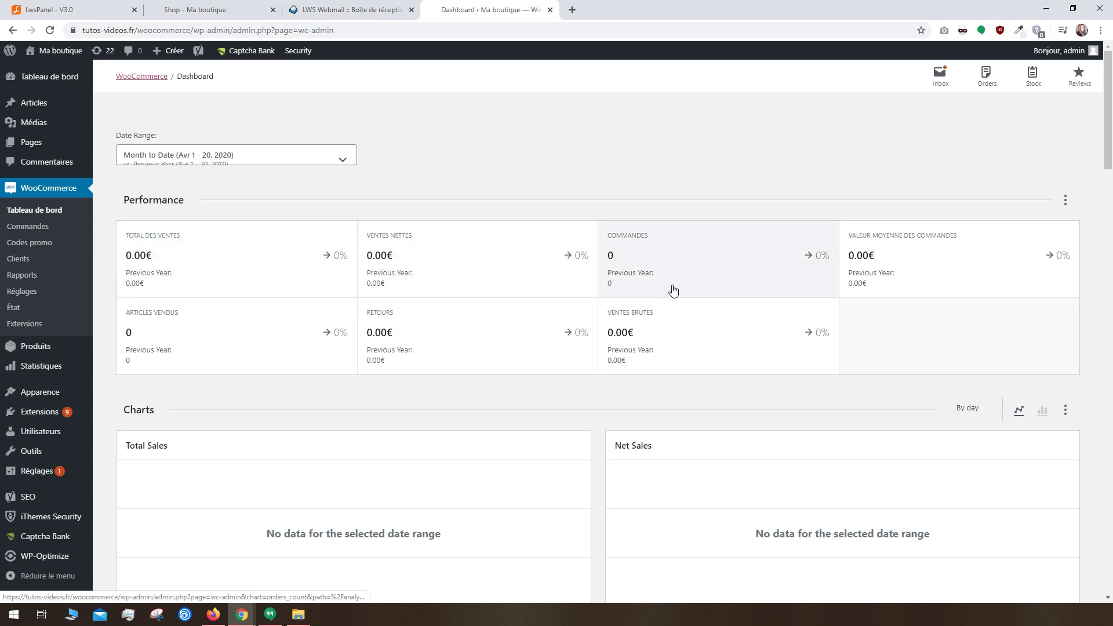
drag(1109, 123, 1109, 69)
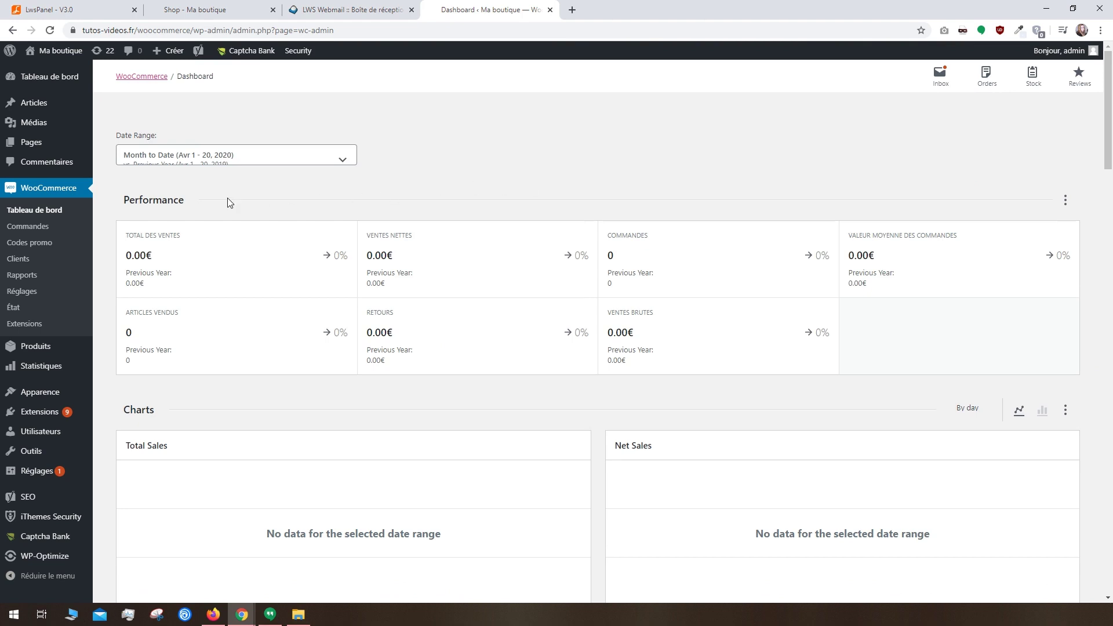
click(22, 291)
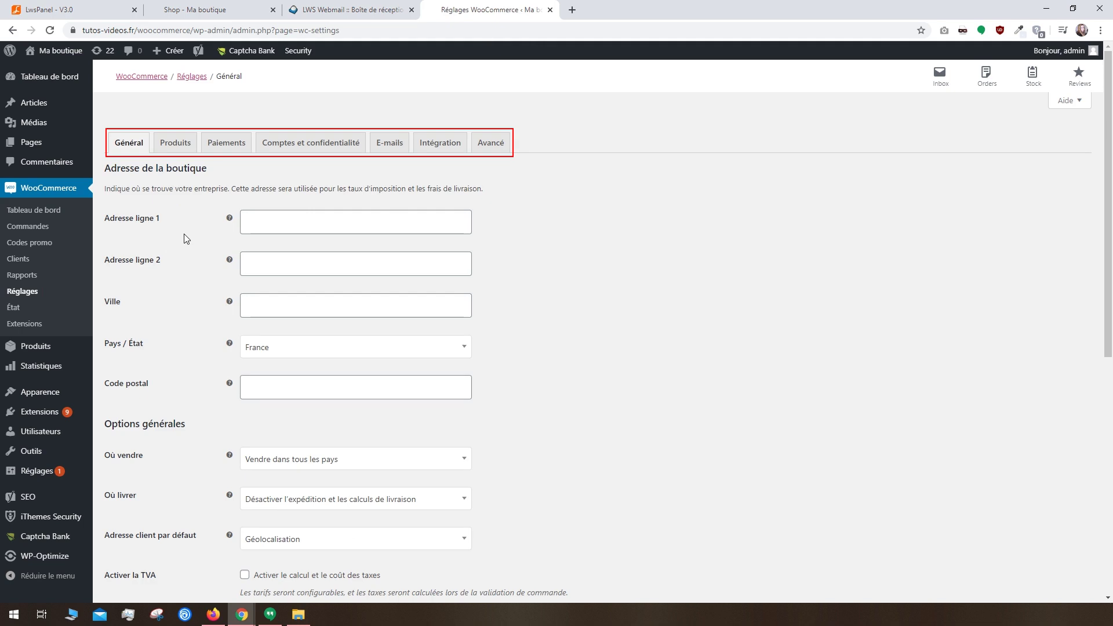
Step: Fill in the Paris store address, ship to all selling countries, keep Géolocalisation, and save
click(244, 228)
click(274, 251)
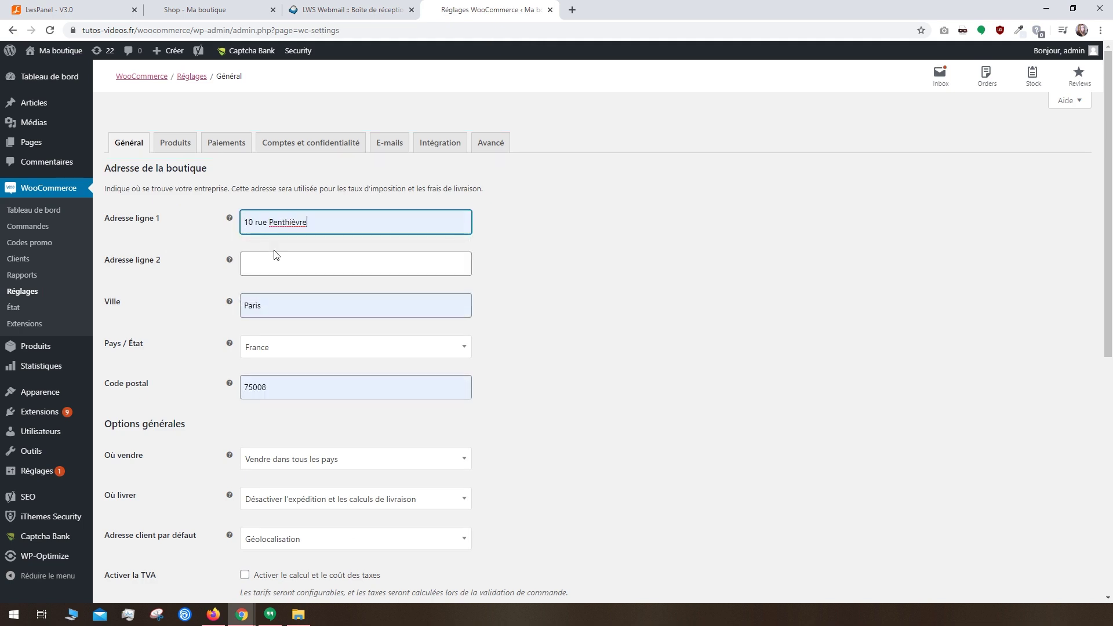
scroll(284, 291, down, 3)
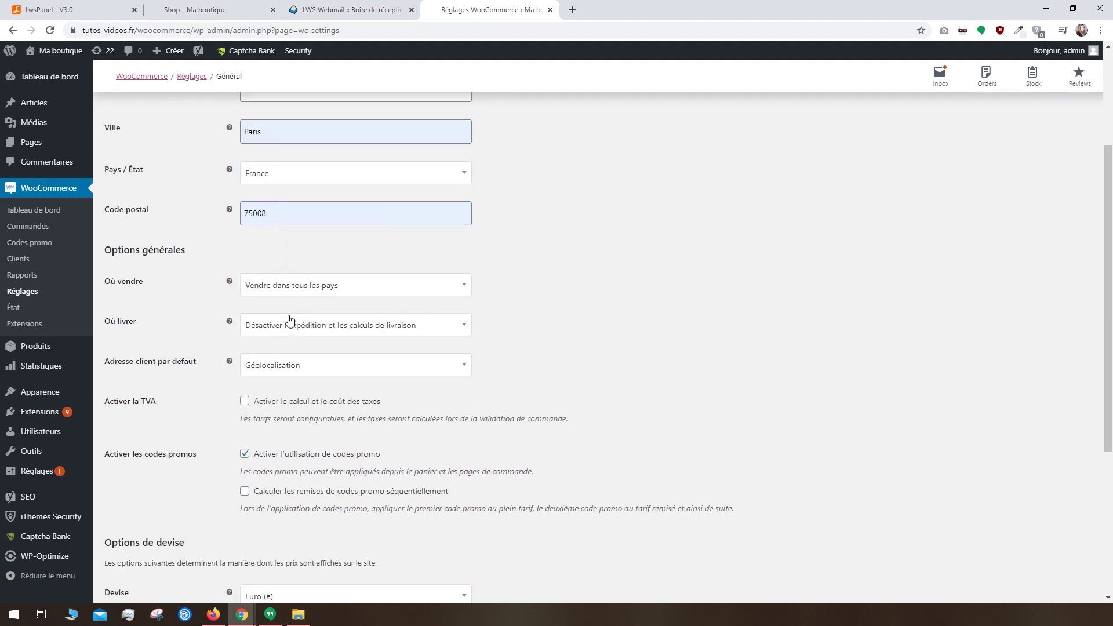
click(290, 322)
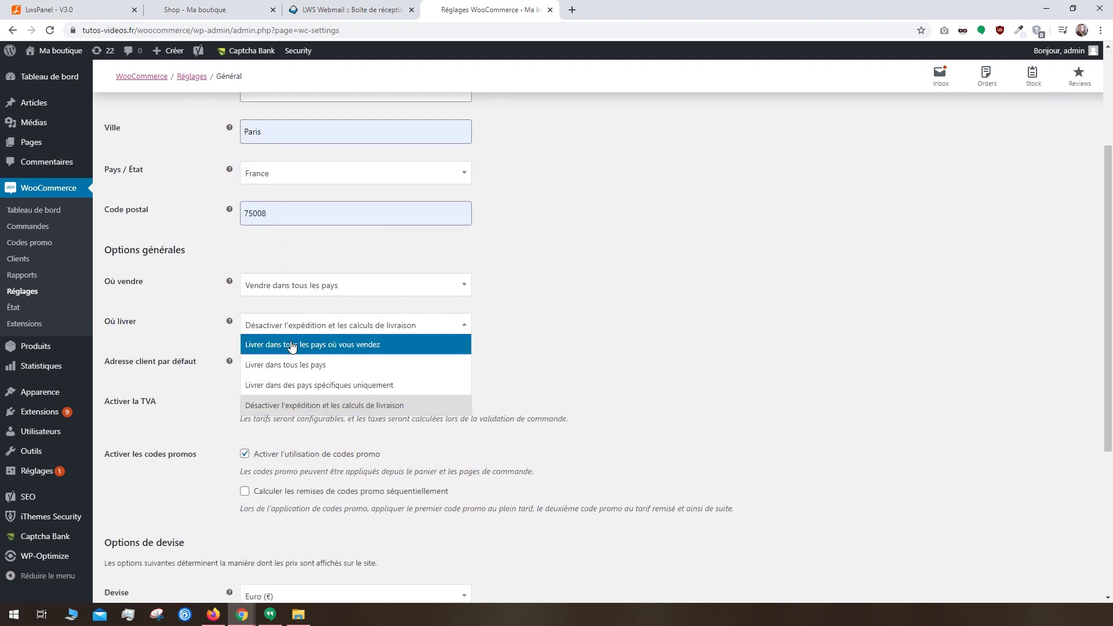
click(293, 345)
click(290, 371)
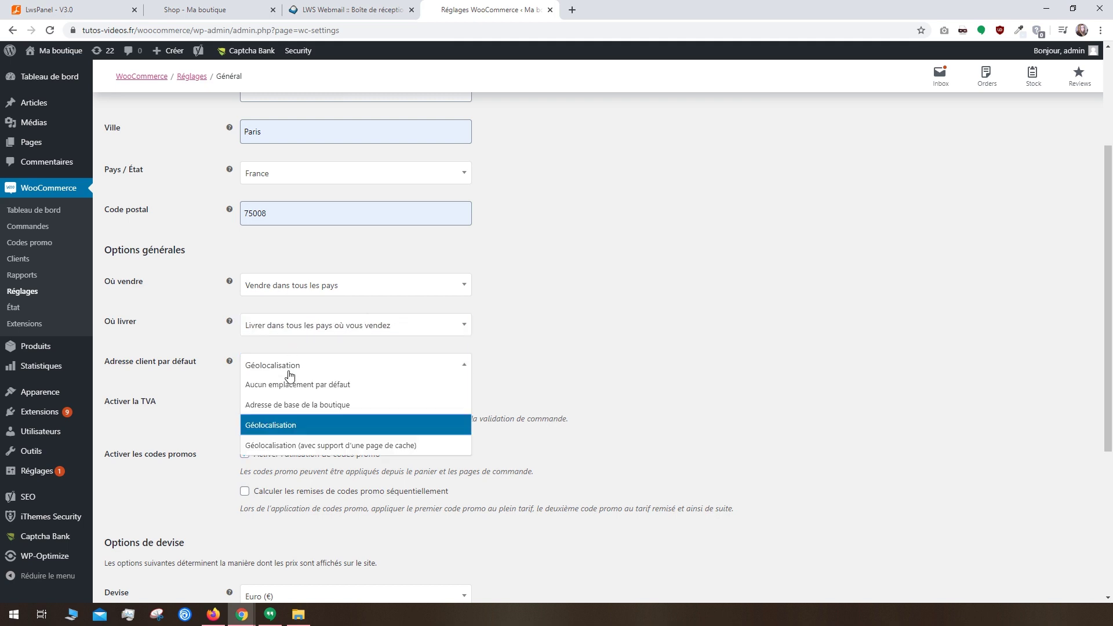
click(290, 373)
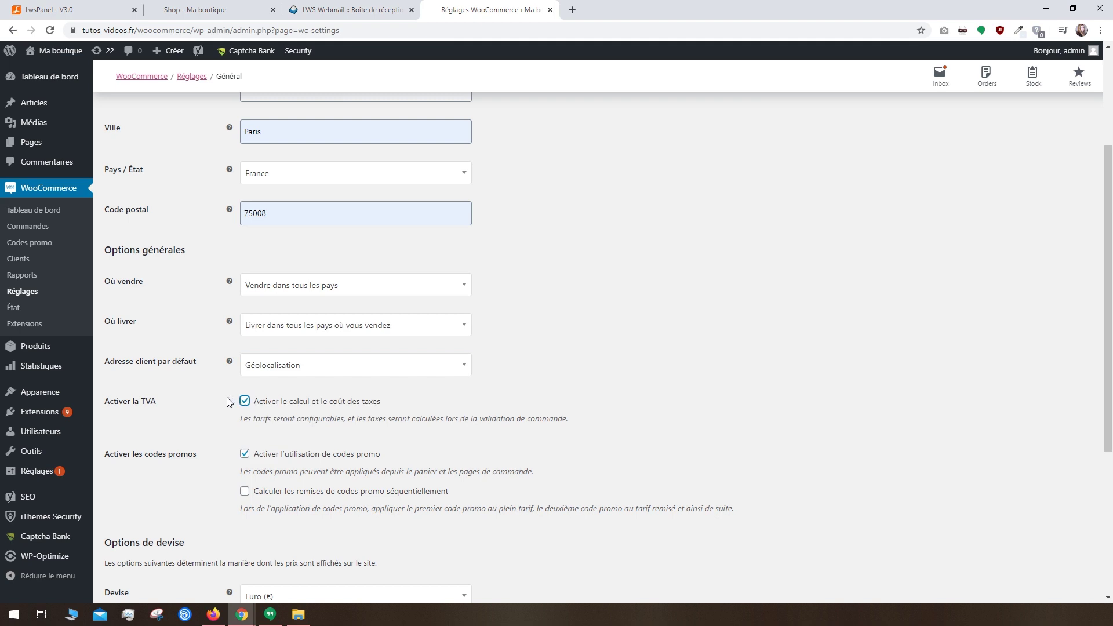
scroll(228, 398, down, 2)
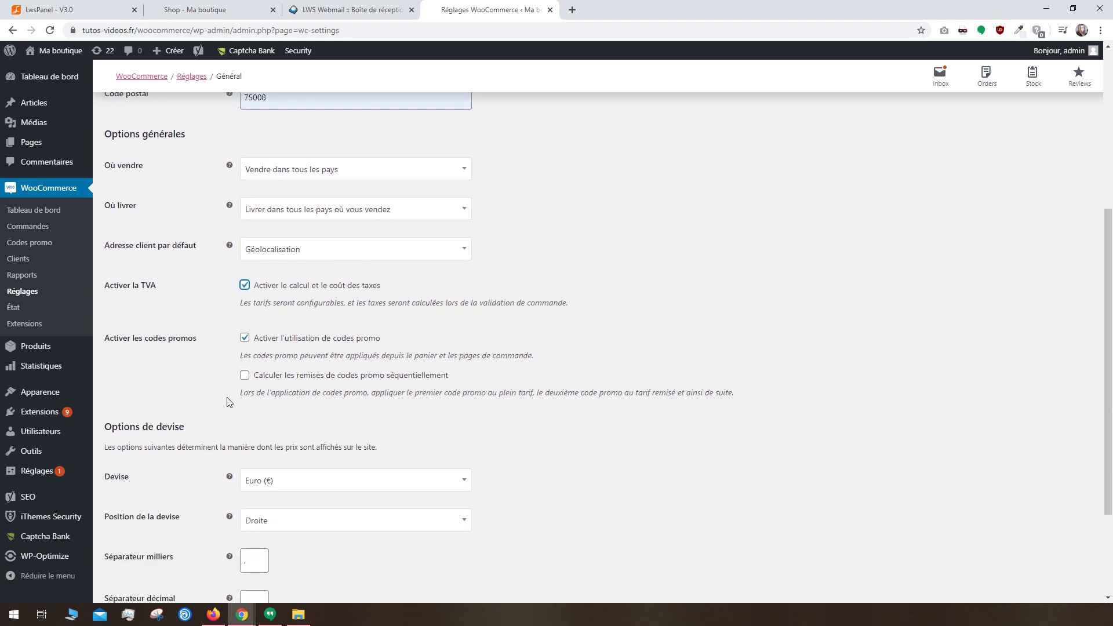
scroll(228, 402, down, 2)
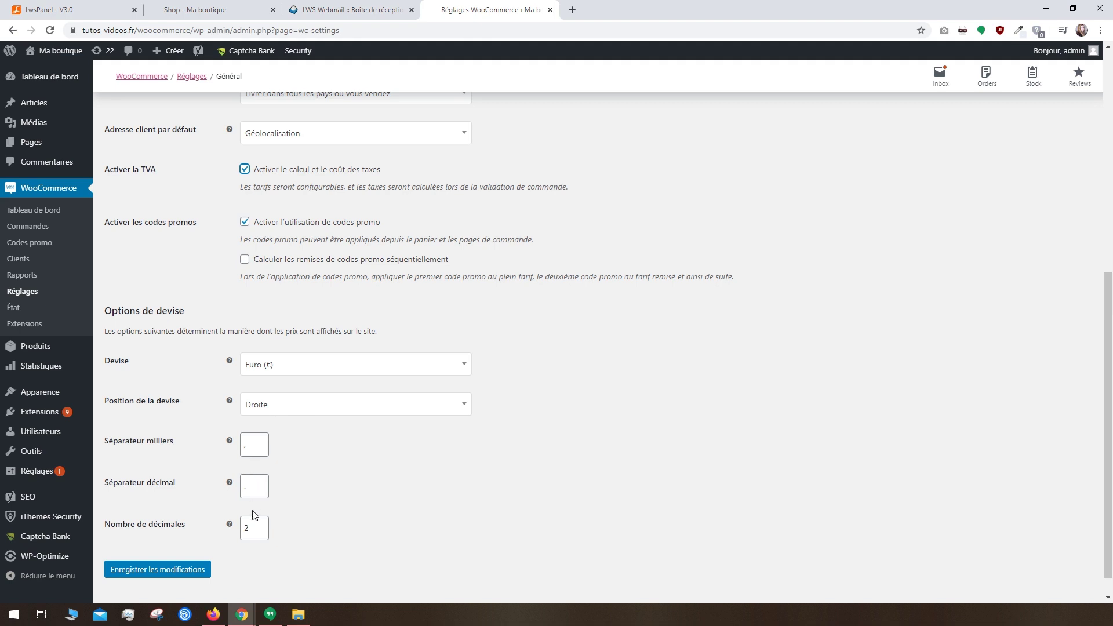
click(176, 568)
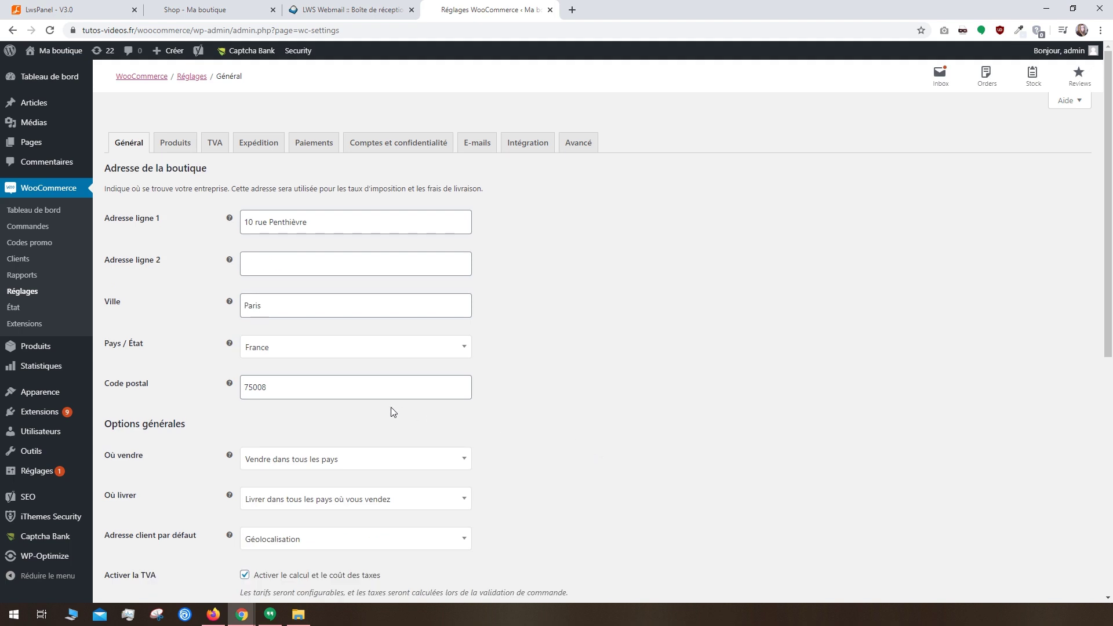
Step: Search the Add Themes directory for 'store' themes and browse the results
click(40, 395)
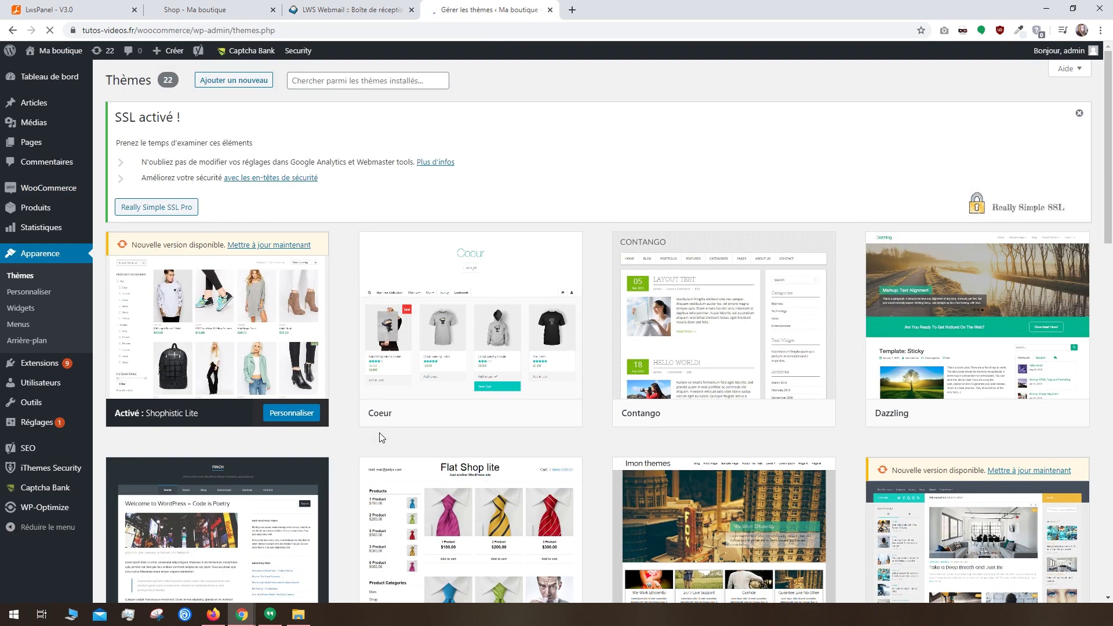
middle_click(600, 252)
click(233, 81)
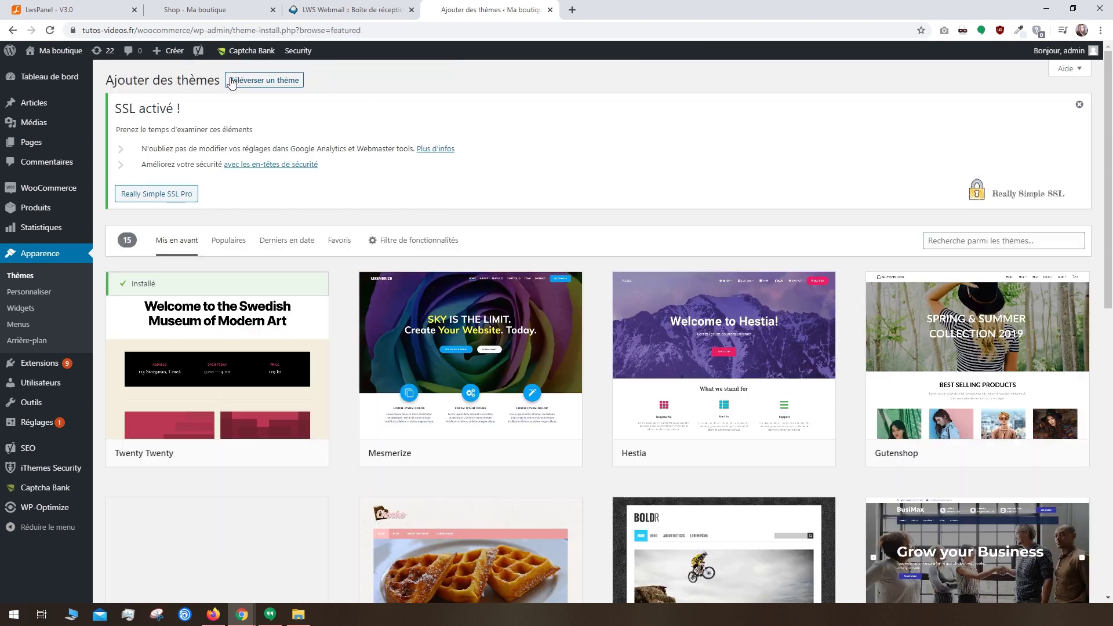
click(233, 238)
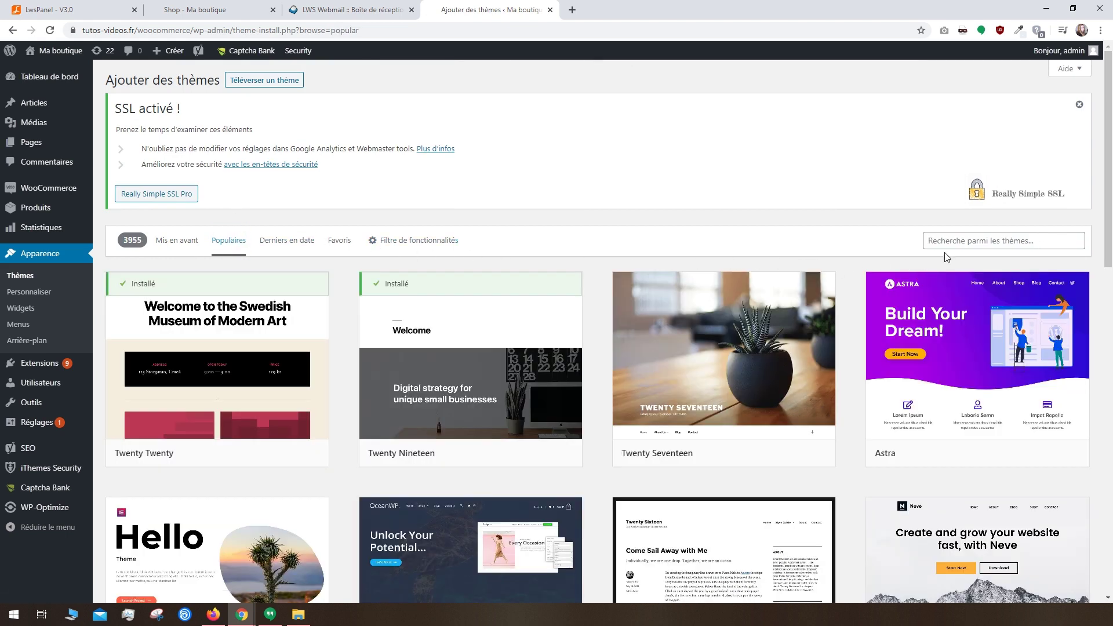
click(960, 242)
text(store)
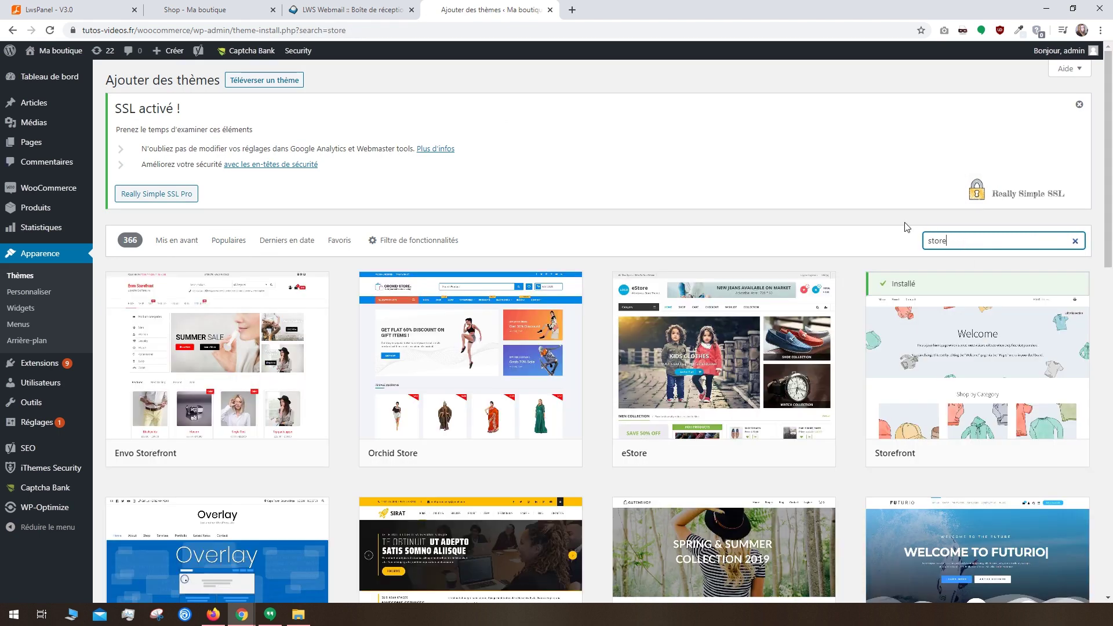
scroll(895, 232, down, 2)
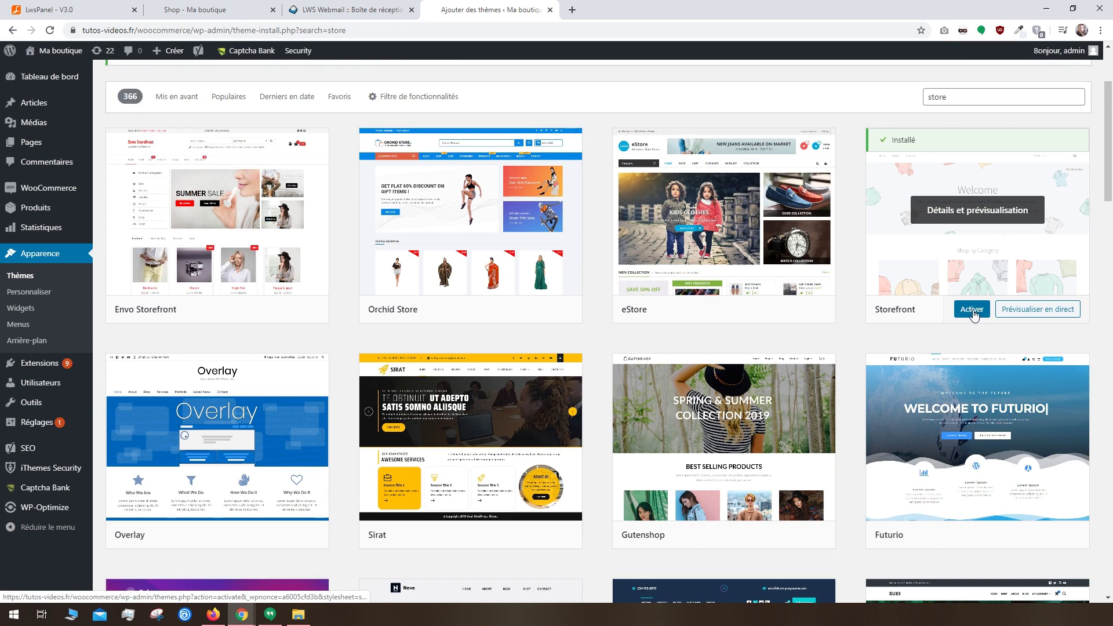
middle_click(851, 319)
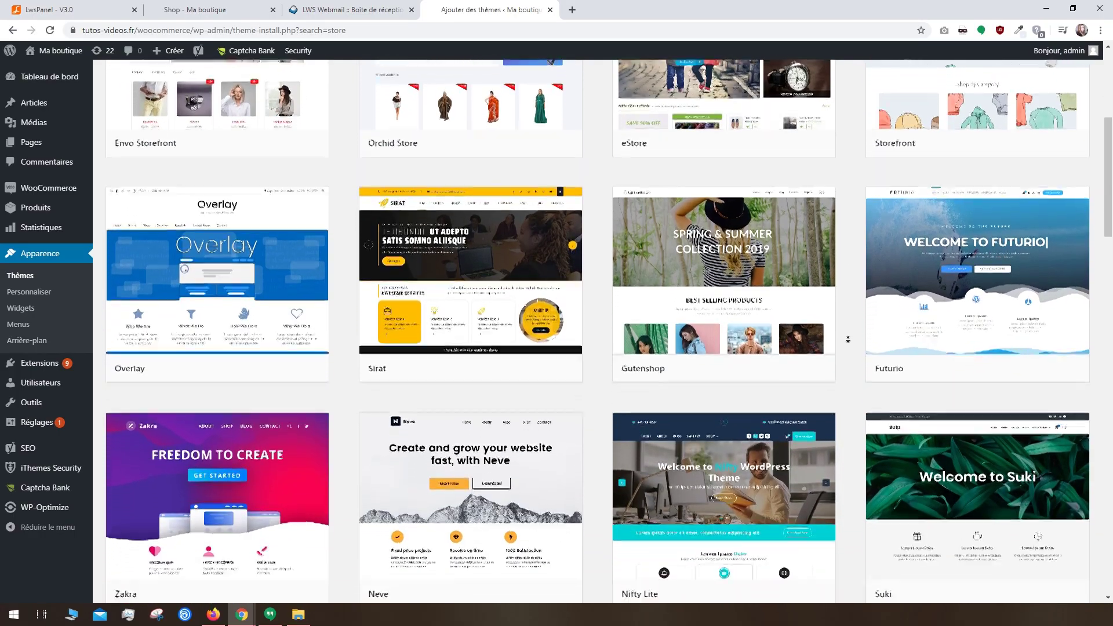
click(850, 342)
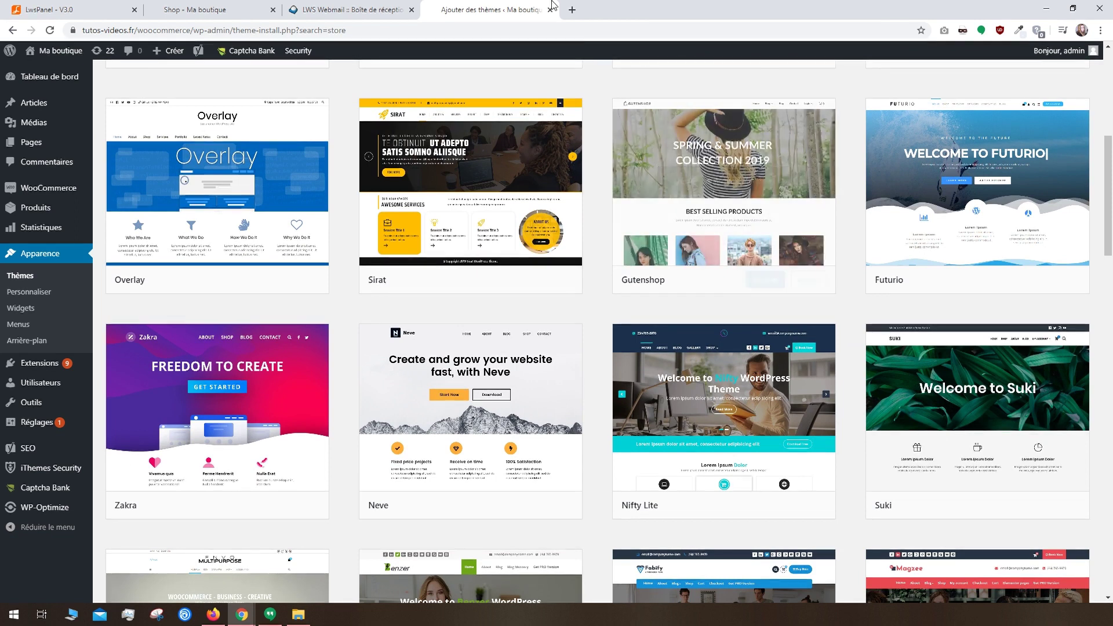
click(192, 9)
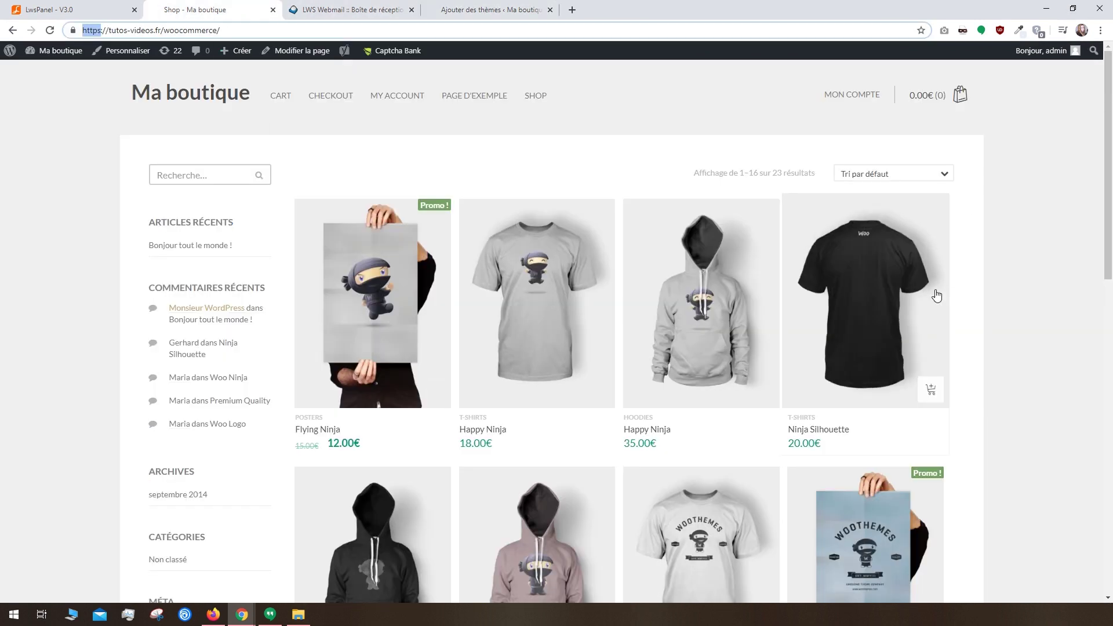
right_click(1002, 245)
click(965, 391)
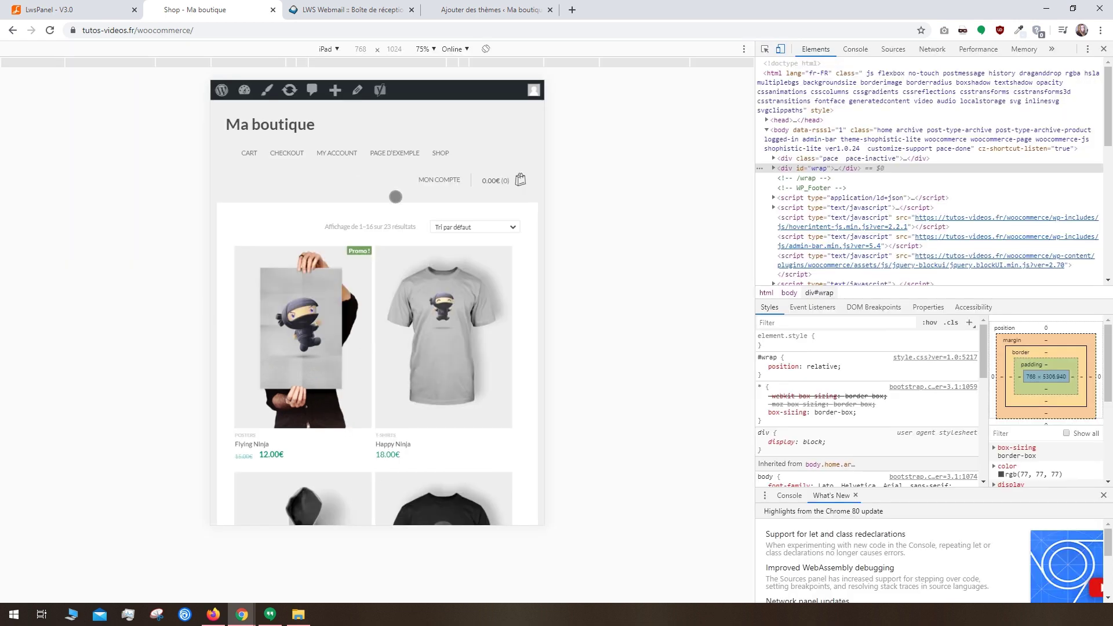
scroll(458, 398, down, 7)
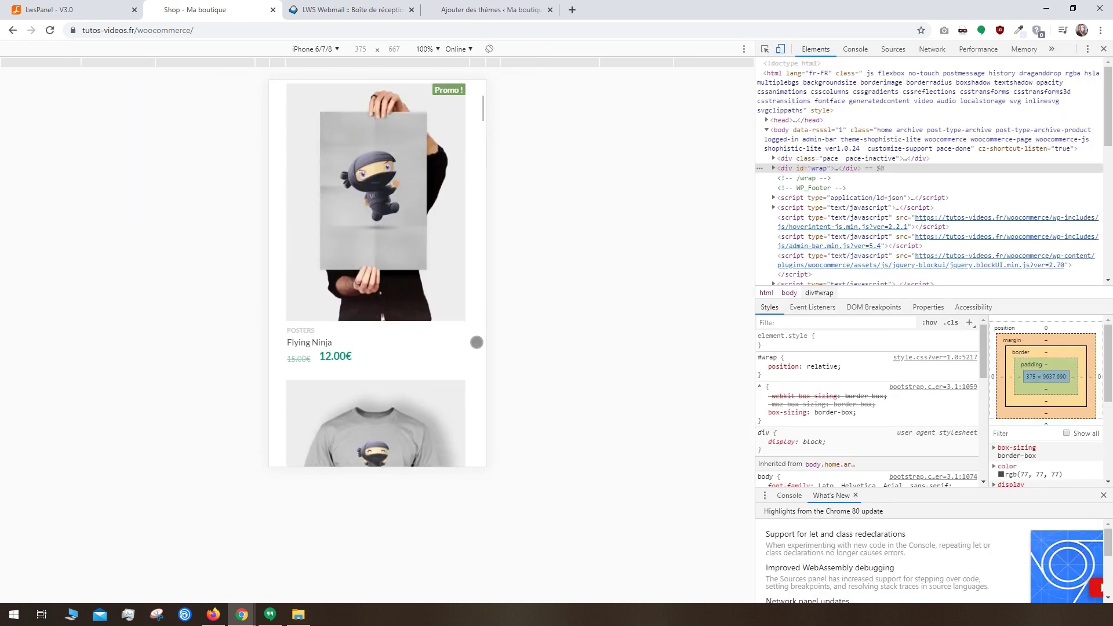
scroll(464, 199, up, 8)
Step: Look up themeforest.net and scroll its eCommerce > WooCommerce theme listings, then return to WordPress
click(573, 10)
text(themeforest)
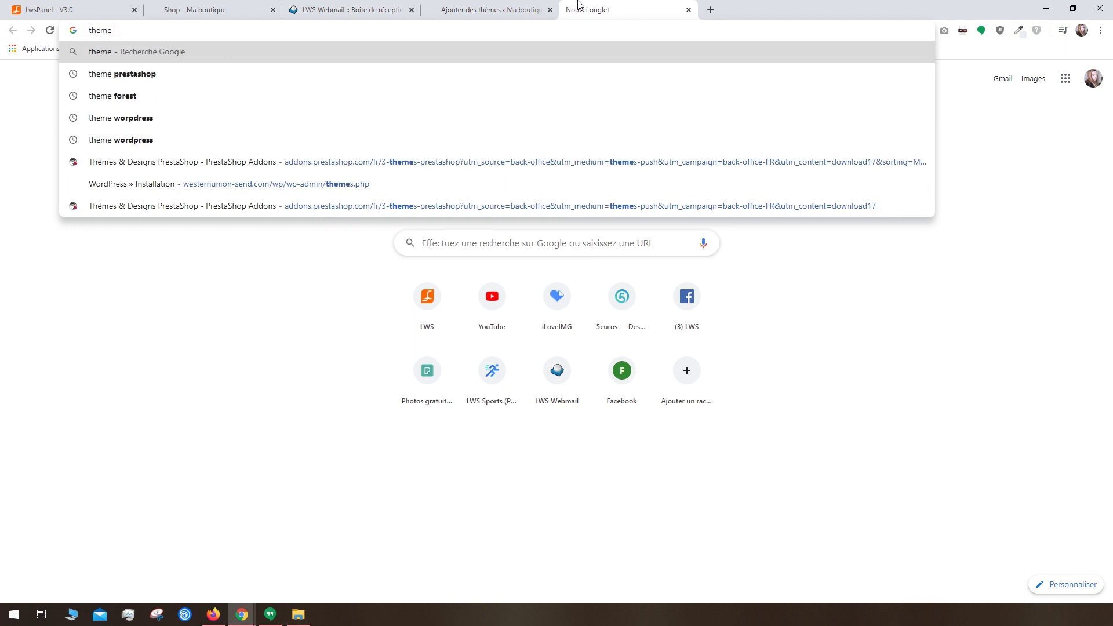
key(Return)
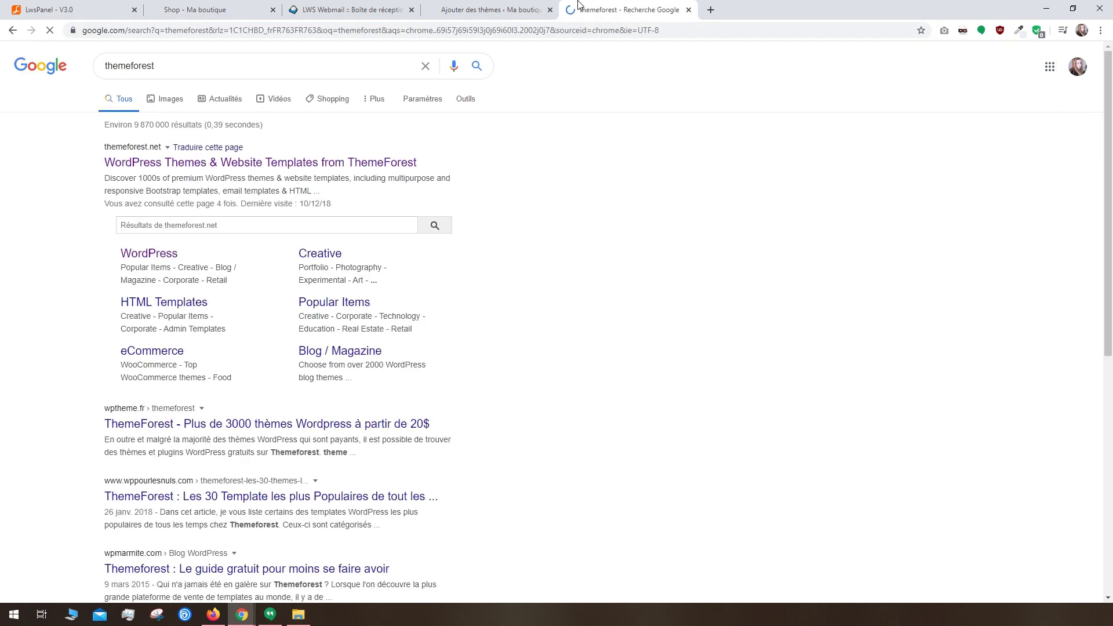
click(319, 162)
mouse_move(392, 119)
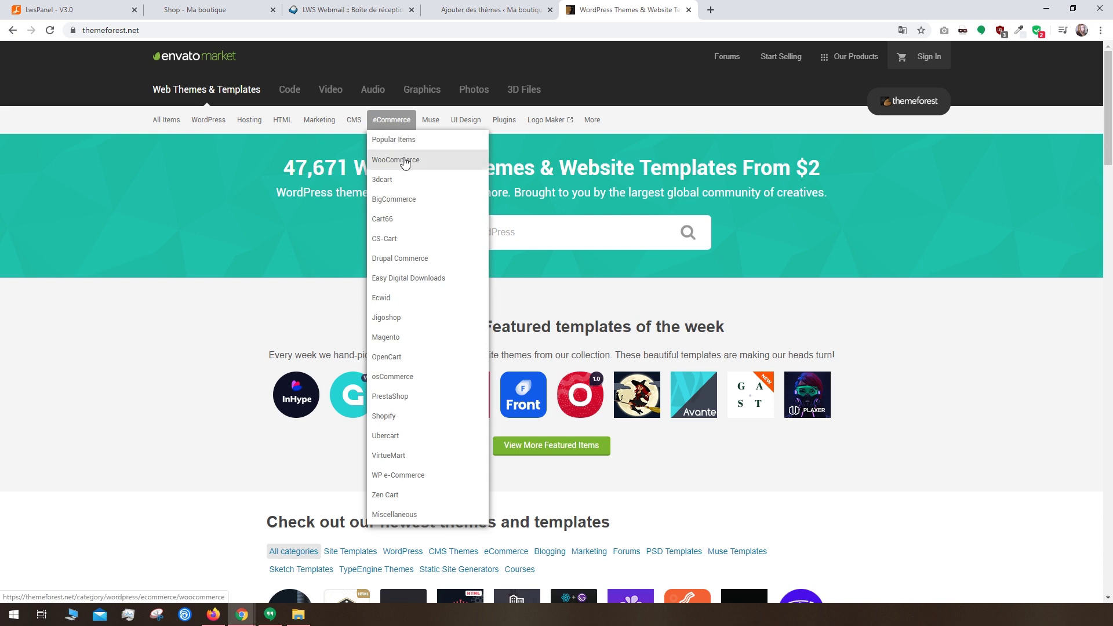
click(404, 160)
scroll(302, 246, down, 5)
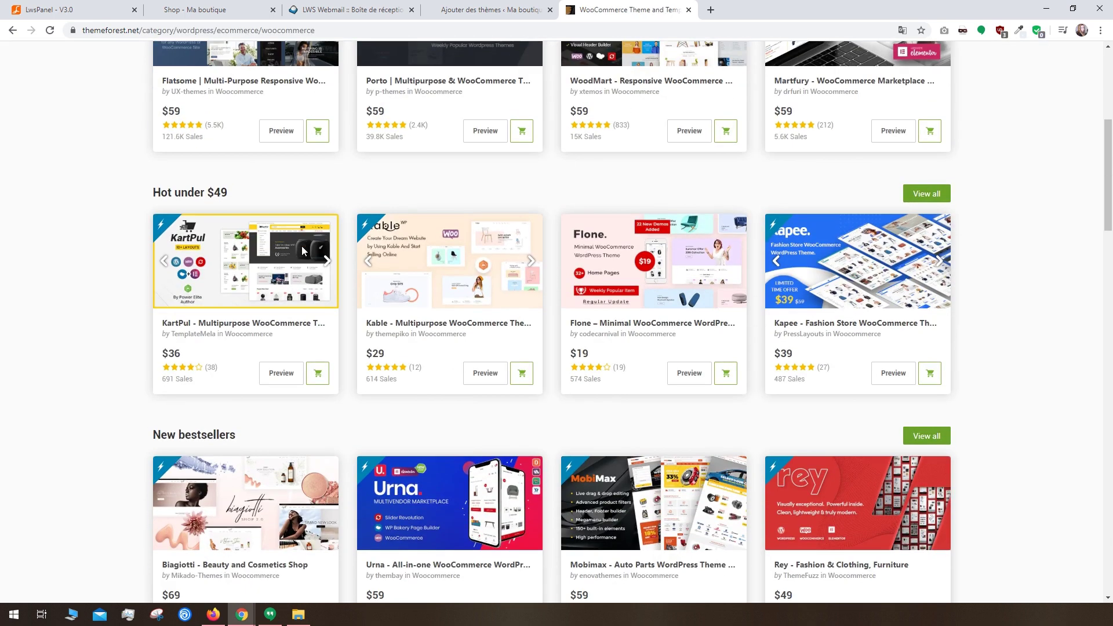
click(475, 6)
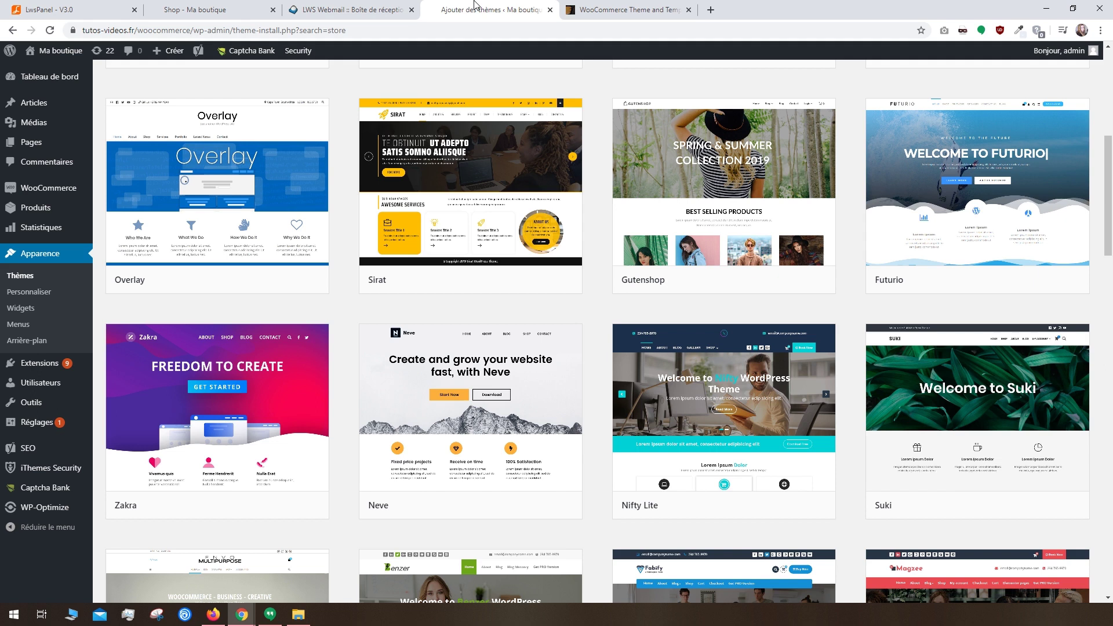
Step: Close the ThemeForest tab and open Shophistic's Go Pro page from the Customizer
middle_click(614, 10)
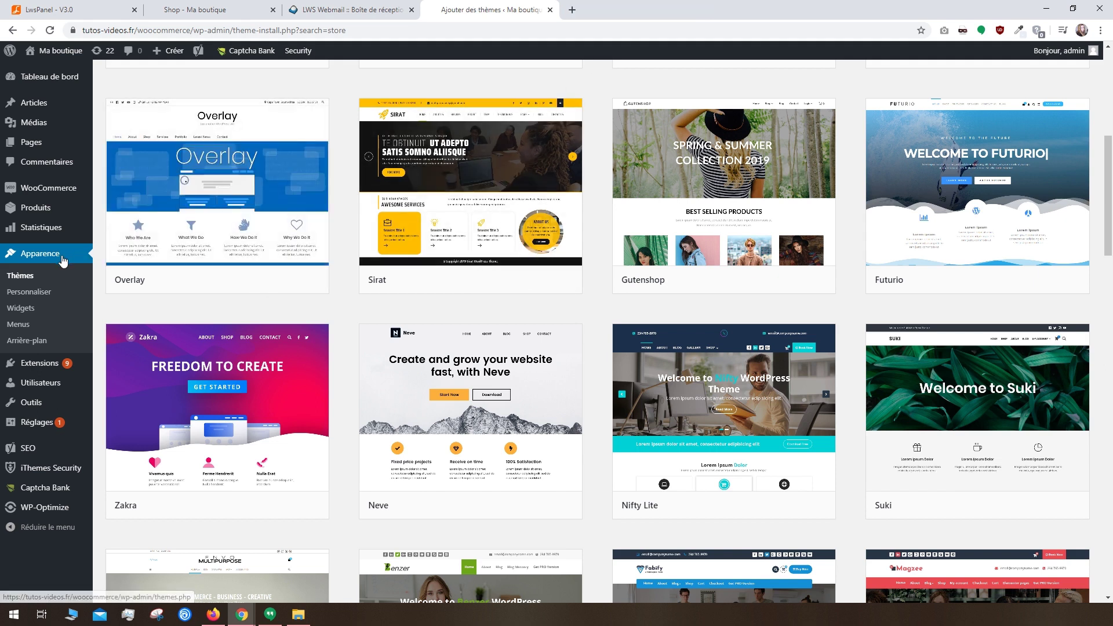
click(36, 293)
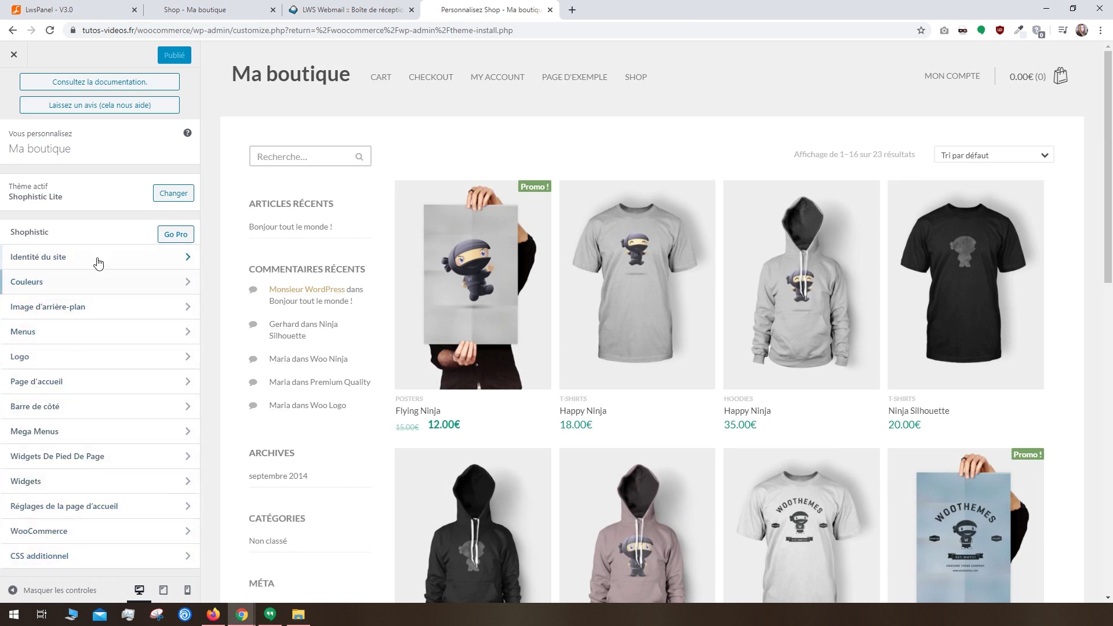
click(176, 236)
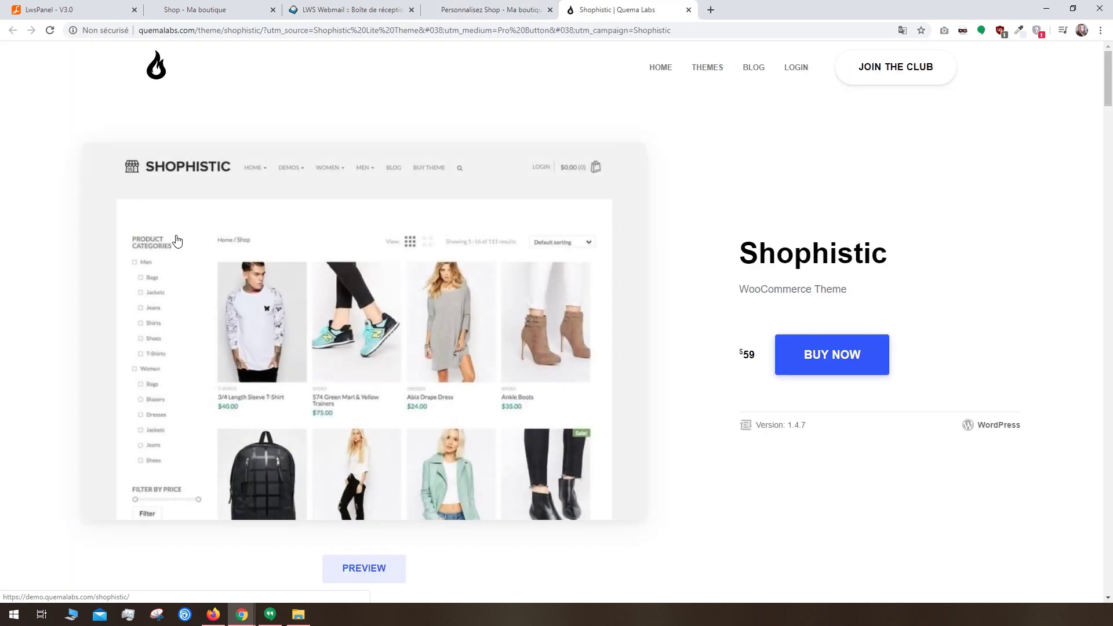
Step: Read through the Shophistic $59 feature list, then return to the Customizer tab
scroll(177, 240, down, 7)
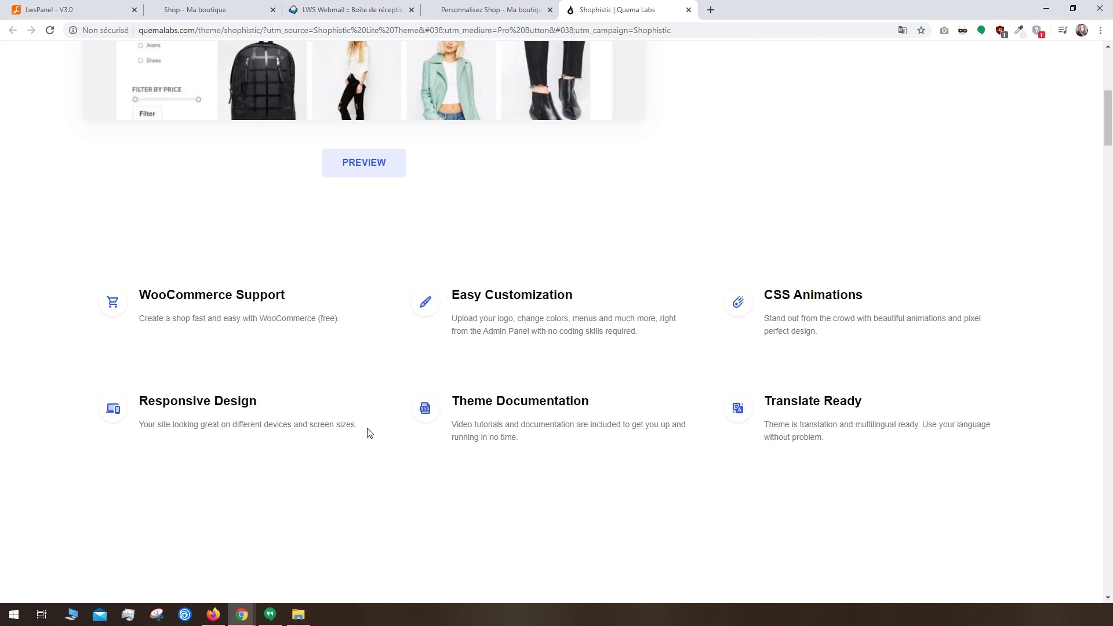
scroll(367, 432, down, 6)
key(ctrl+shift+Tab)
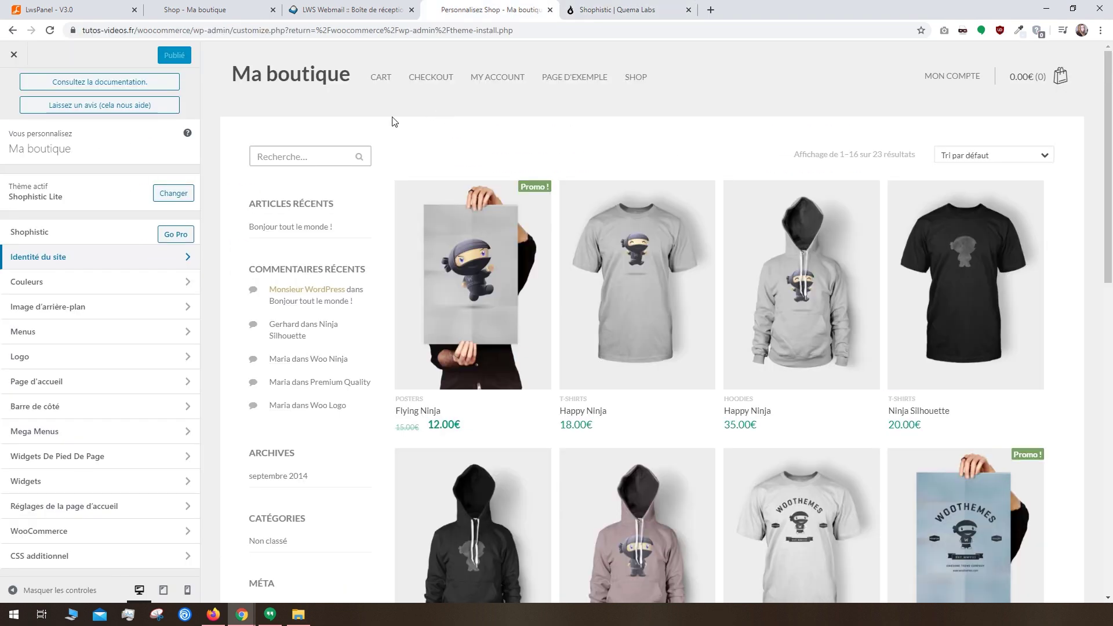
Step: Retitle the site 'Chaussures', paste the shoe-type slogan, and start uploading a site icon
click(103, 256)
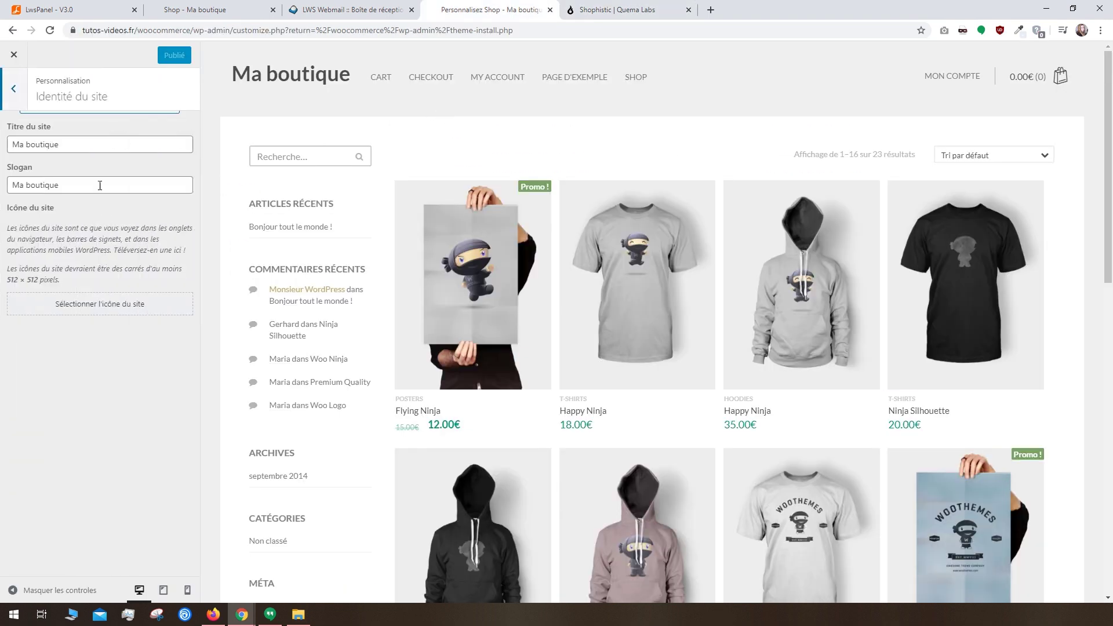
triple_click(71, 144)
text(Chaussures)
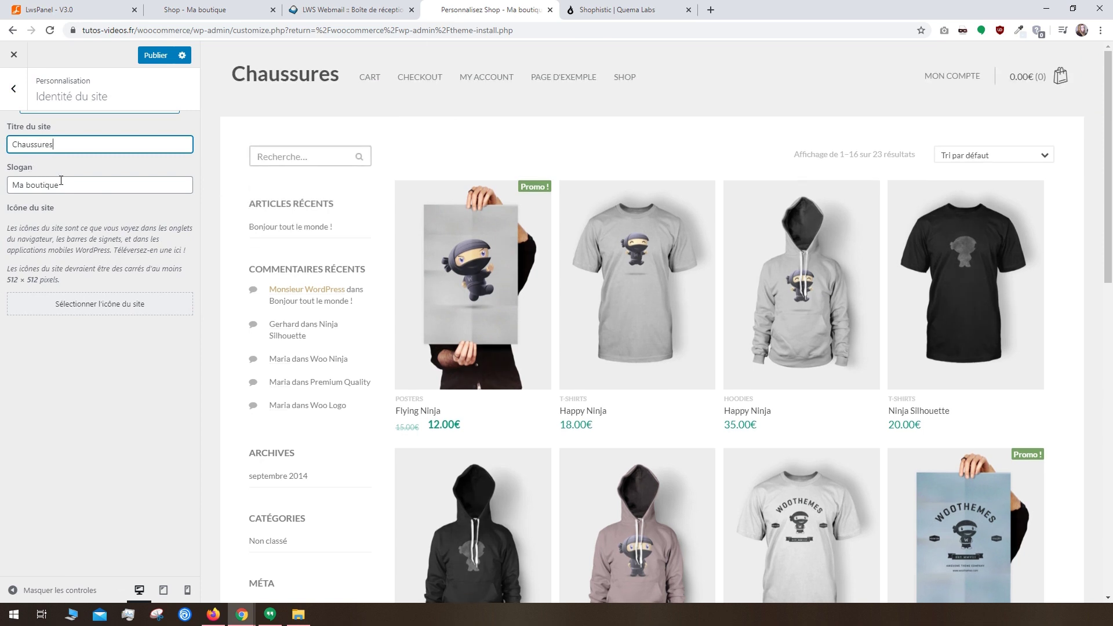
drag(61, 184, 5, 197)
text(Sneakers, ballerines, escarpins, bottes, baskets...)
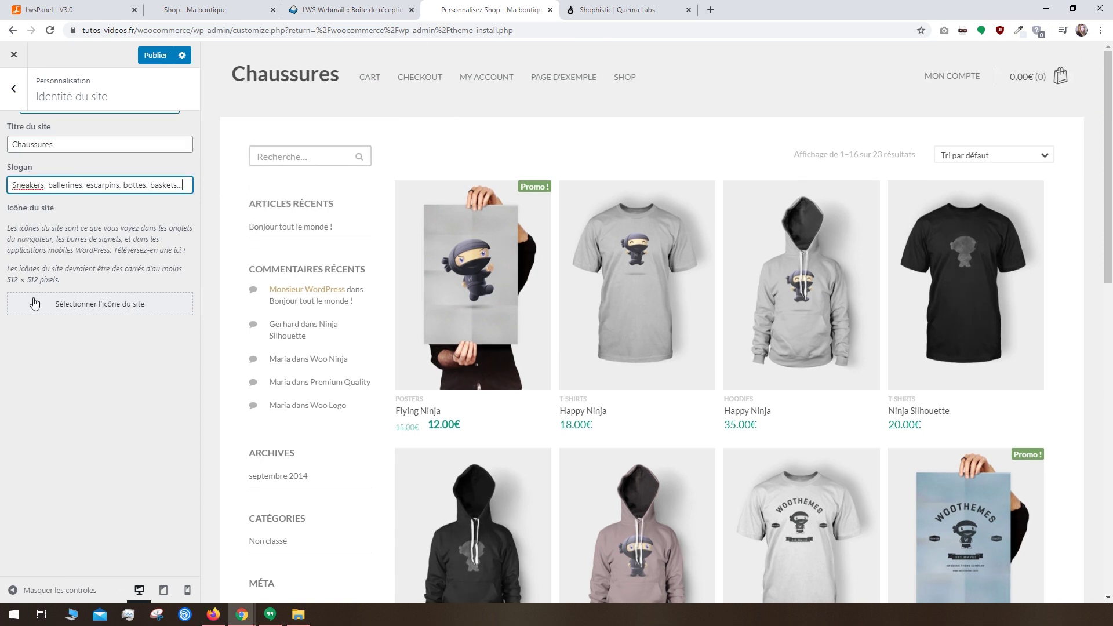
click(91, 306)
click(50, 98)
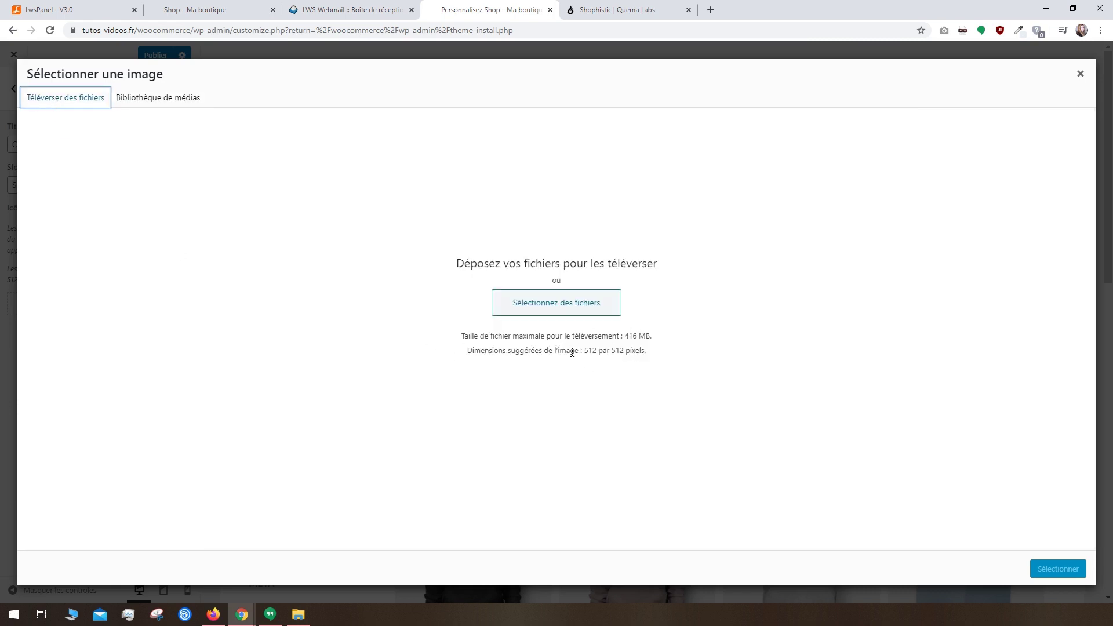
Step: Create a 512×512 Photoshop document and drag the blue Flaticon sneaker PNG onto it
key(super)
text(ph)
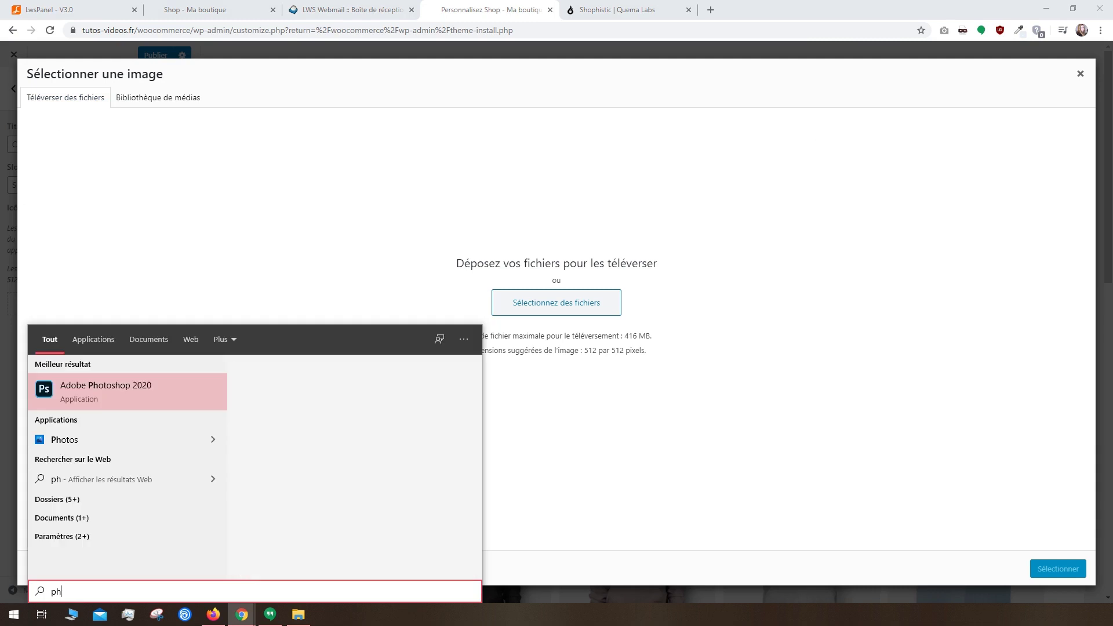
click(89, 408)
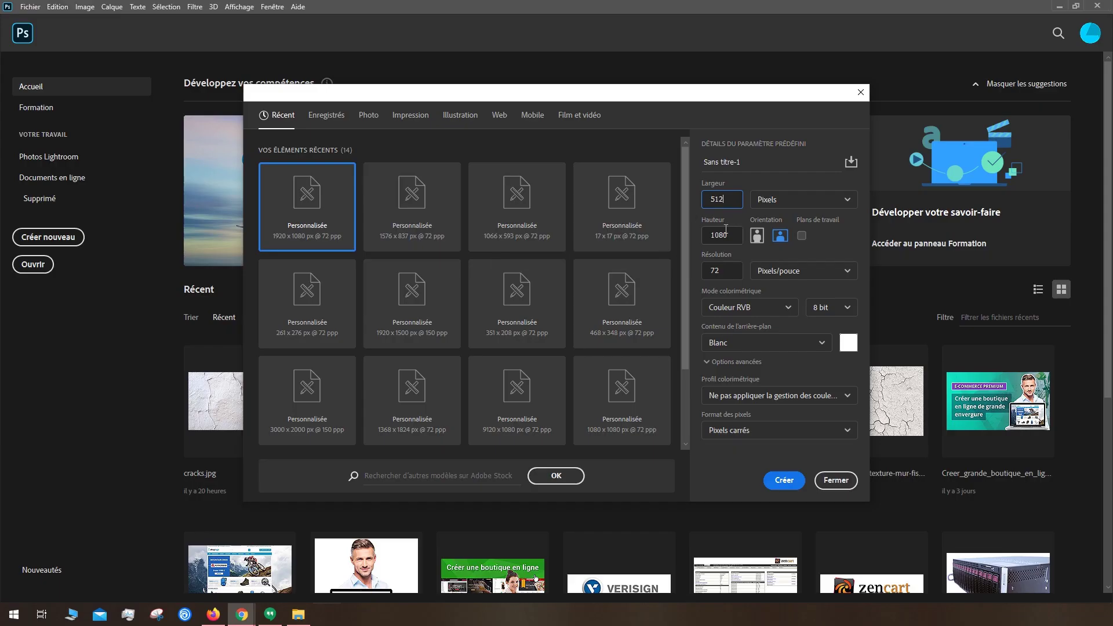
text(512)
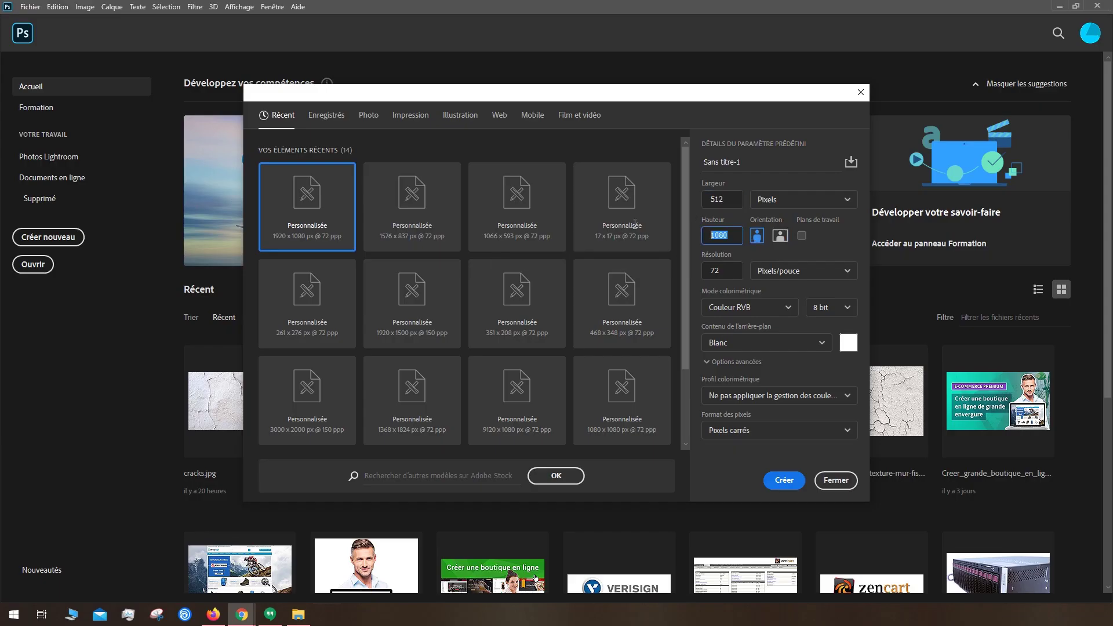
click(778, 479)
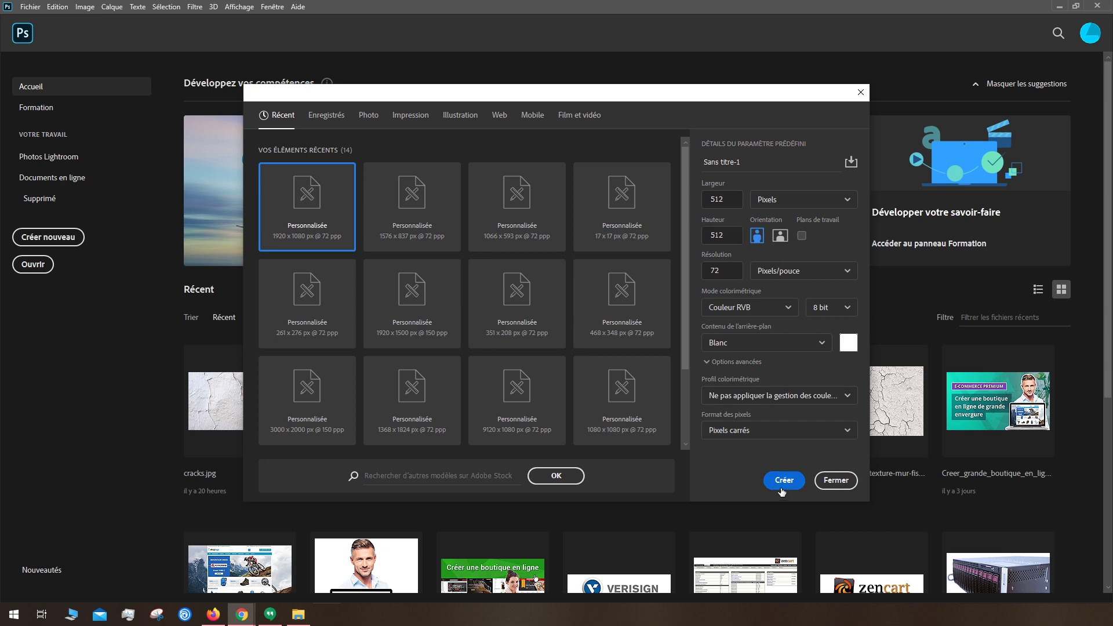
key(ctrl+alt)
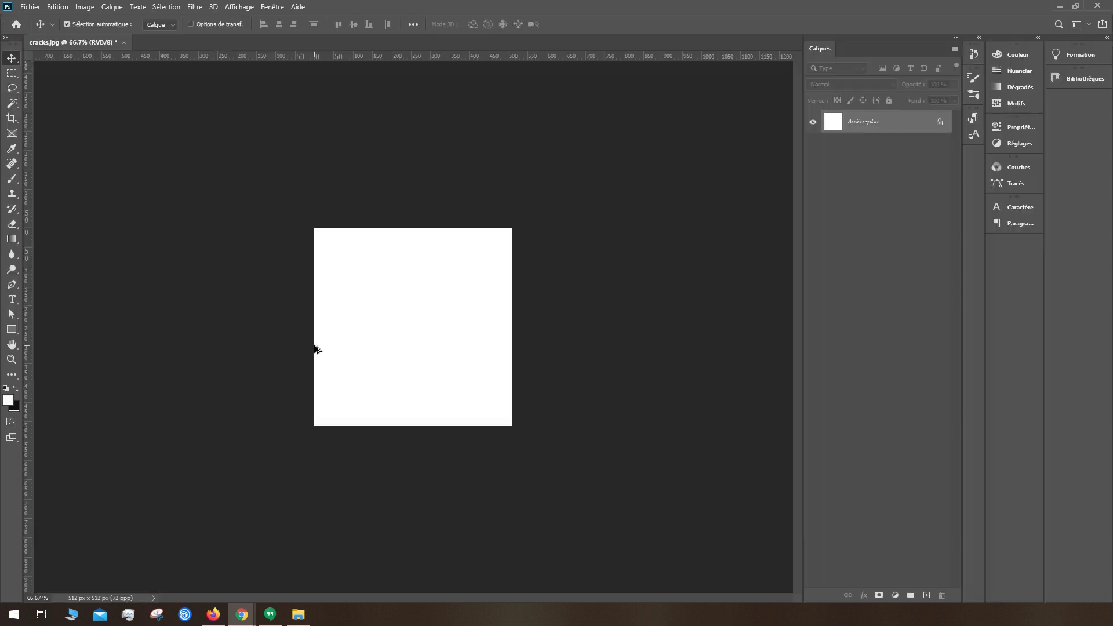
key(alt+Tab)
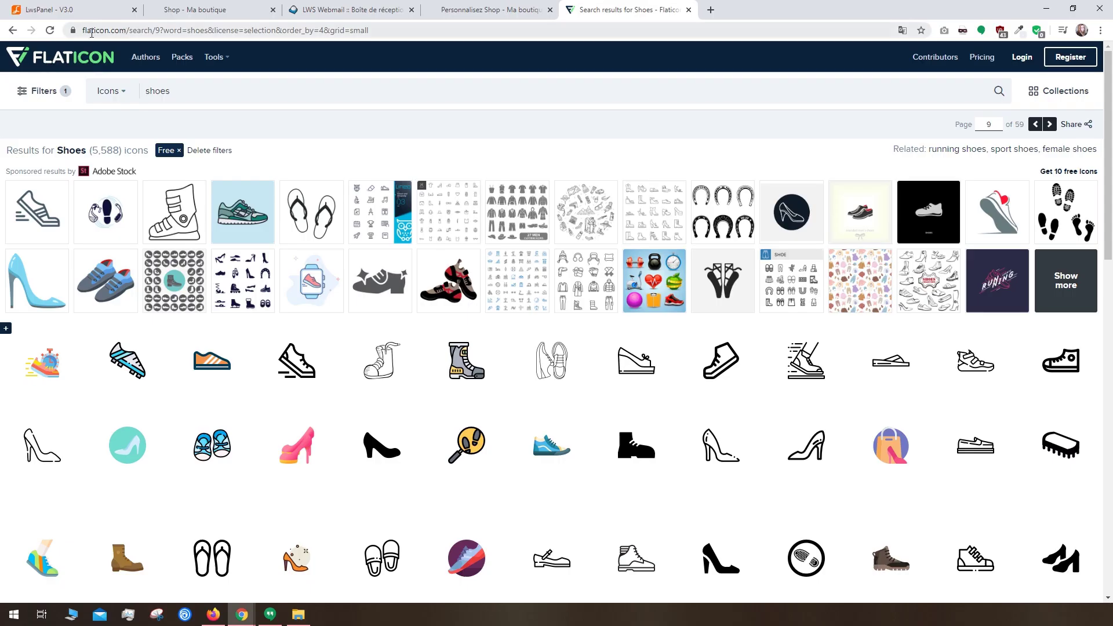
click(555, 442)
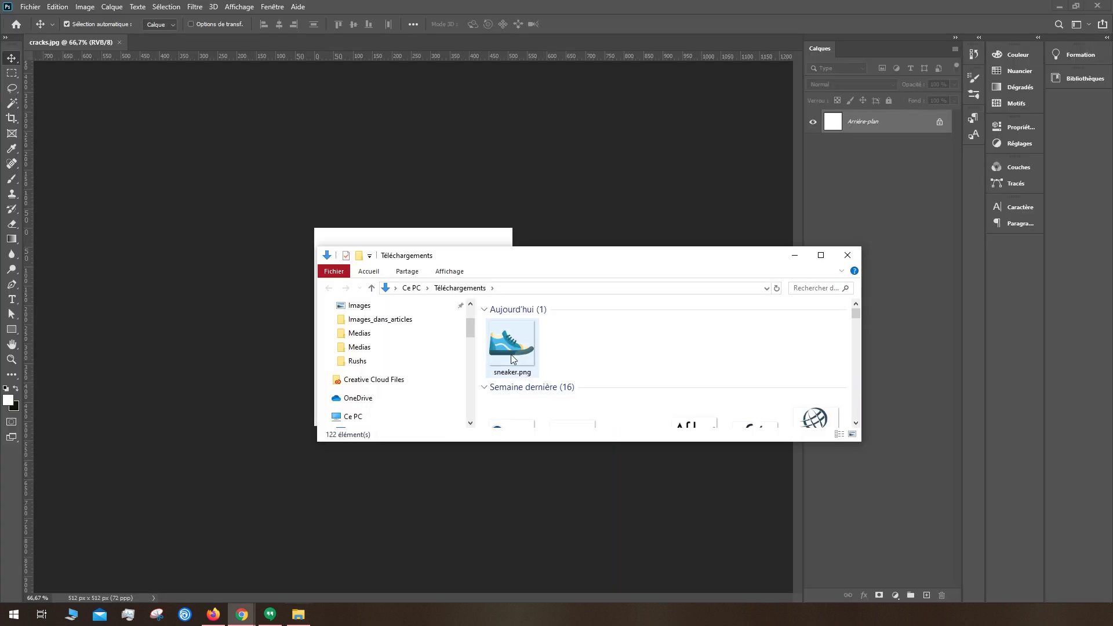
drag(510, 348, 208, 324)
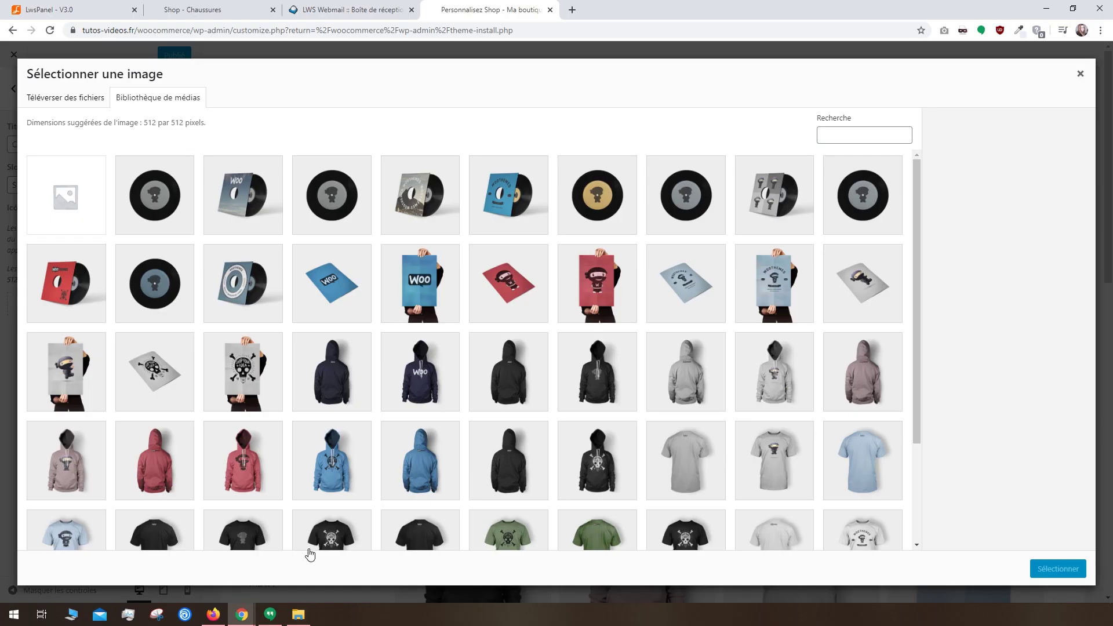
Step: Upload favicon.png as the site icon and publish the site identity changes
mouse_move(298, 614)
click(406, 577)
drag(533, 140, 162, 254)
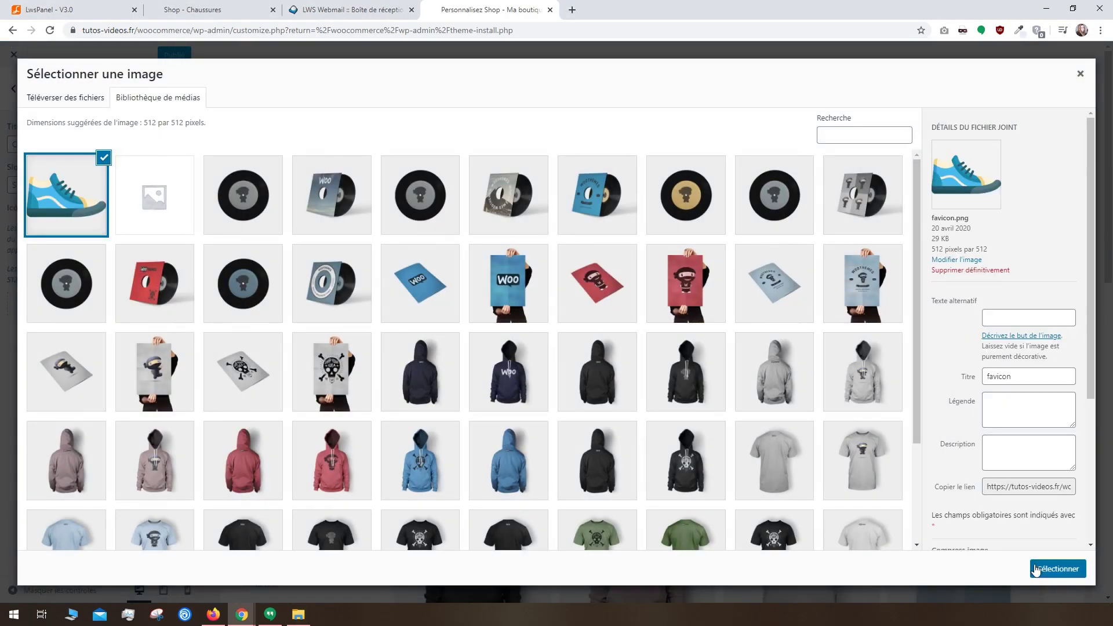
click(1040, 571)
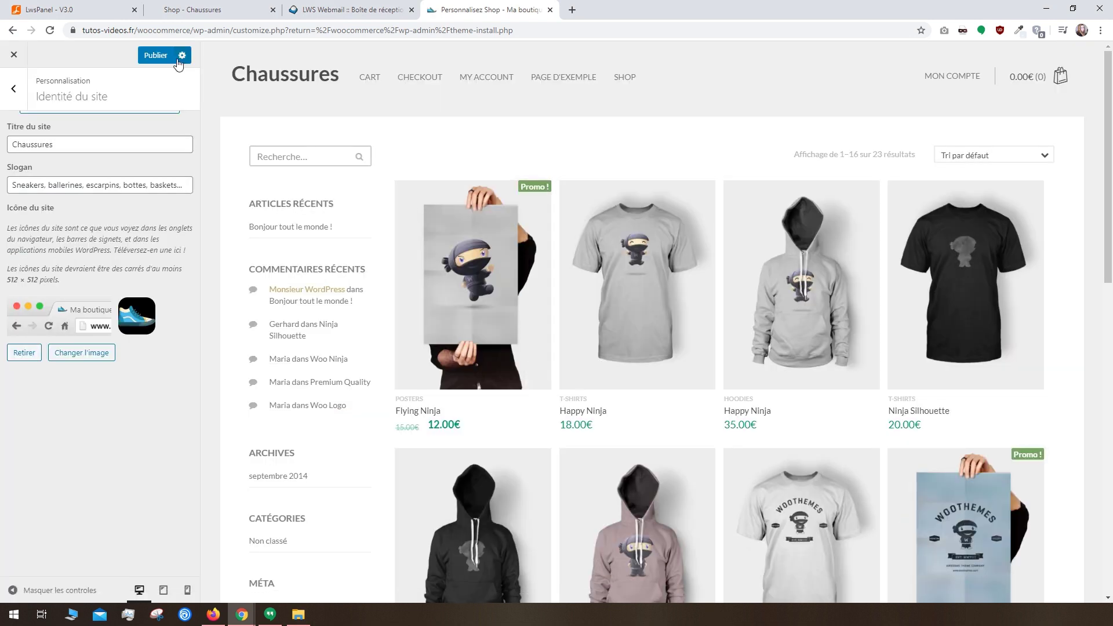
click(159, 60)
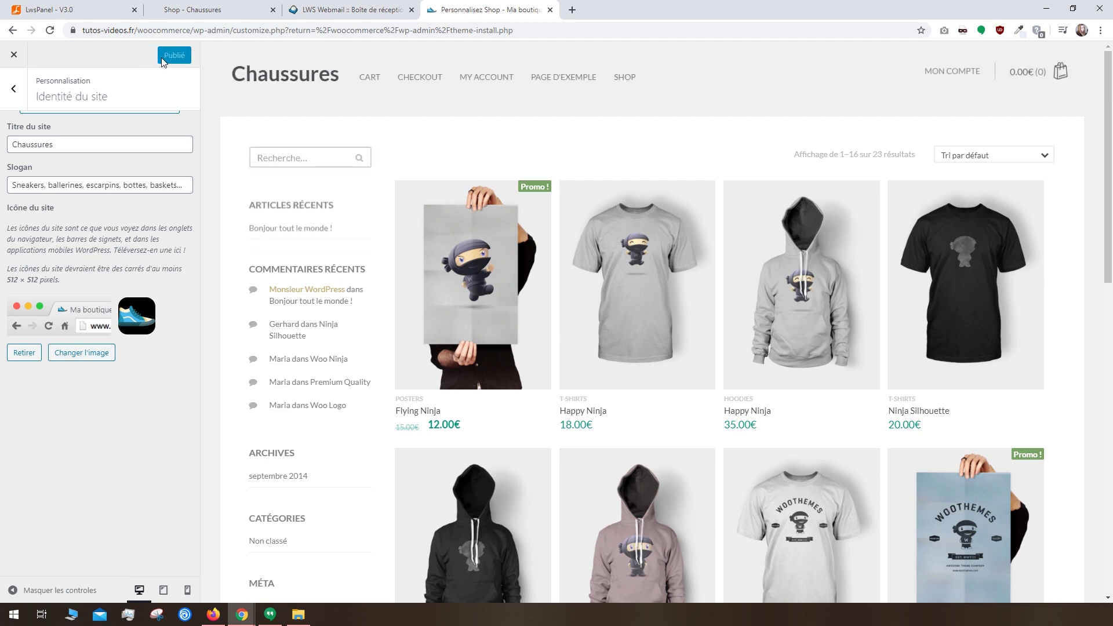
Step: Reload the storefront to check the new title and icon, then return to the Customizer menu
click(194, 10)
click(51, 30)
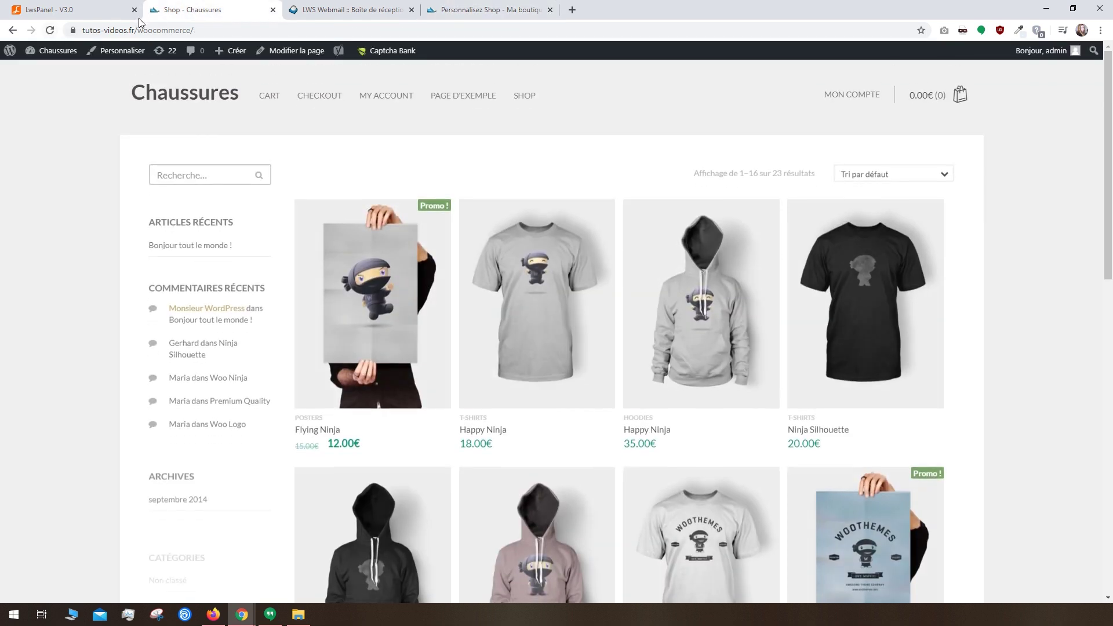
click(487, 17)
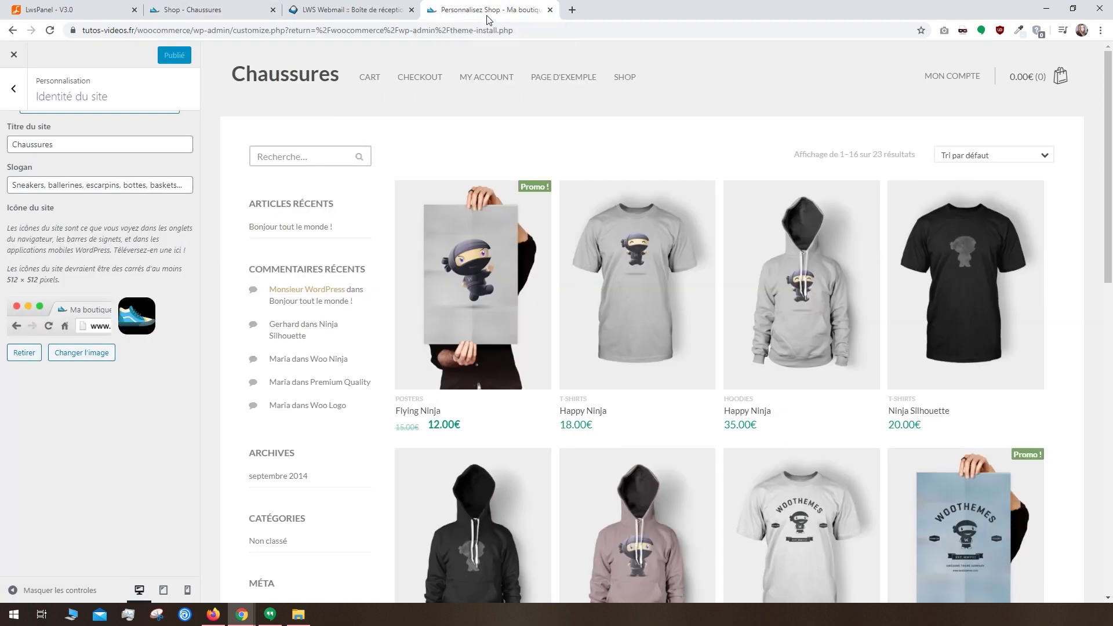
click(13, 89)
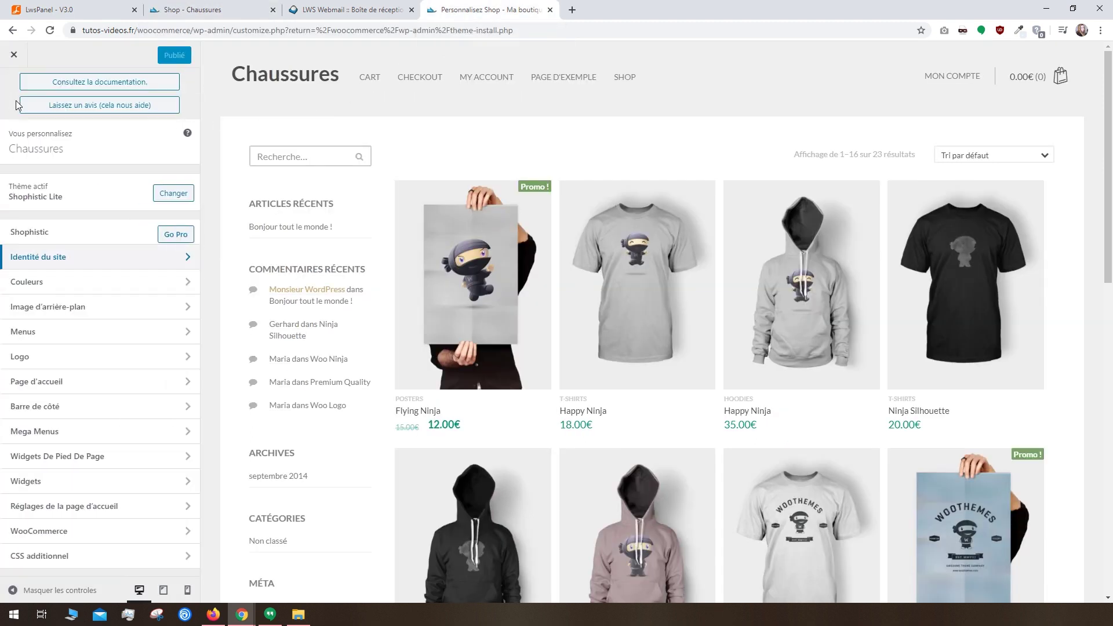
Step: Set the Couleurs background colour to pale blue #d7e8f2
click(79, 290)
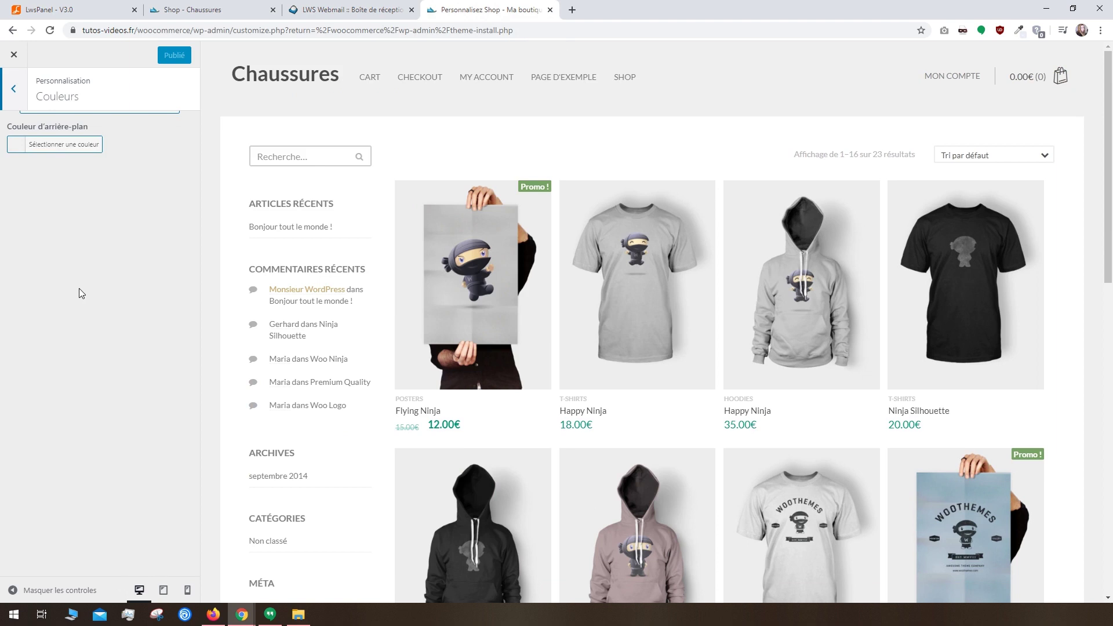
click(51, 146)
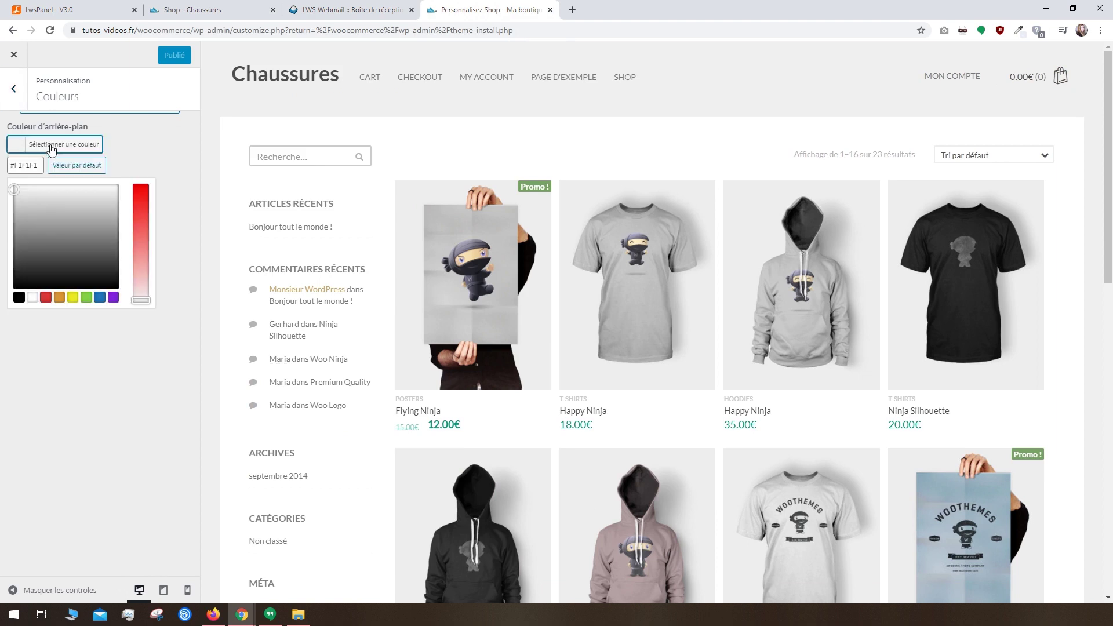
click(100, 297)
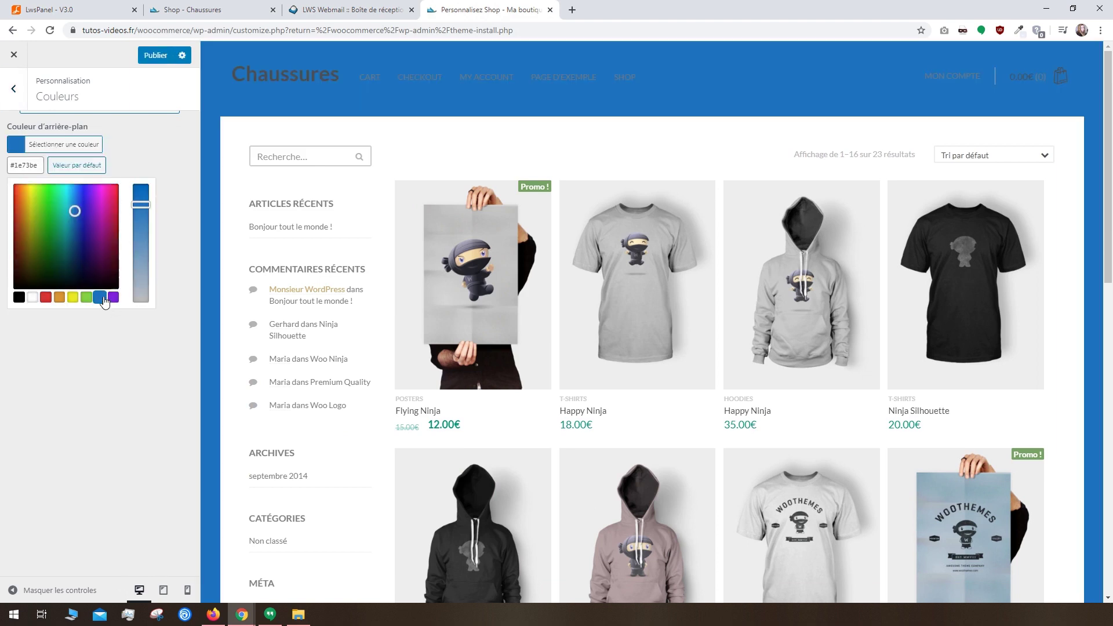
drag(133, 201, 141, 278)
drag(67, 206, 65, 188)
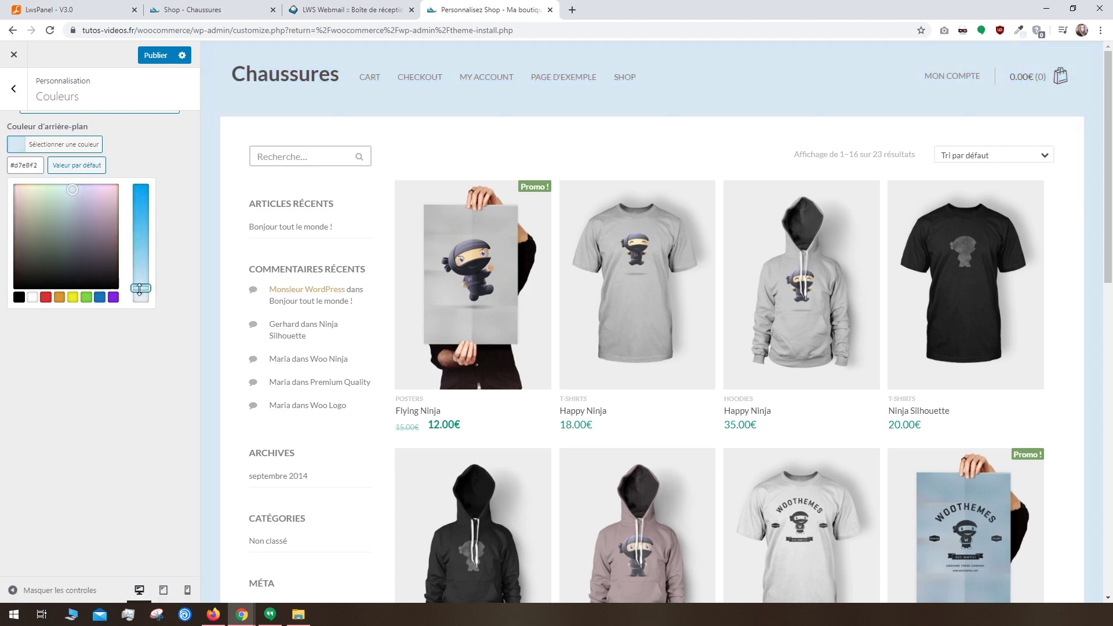
click(18, 99)
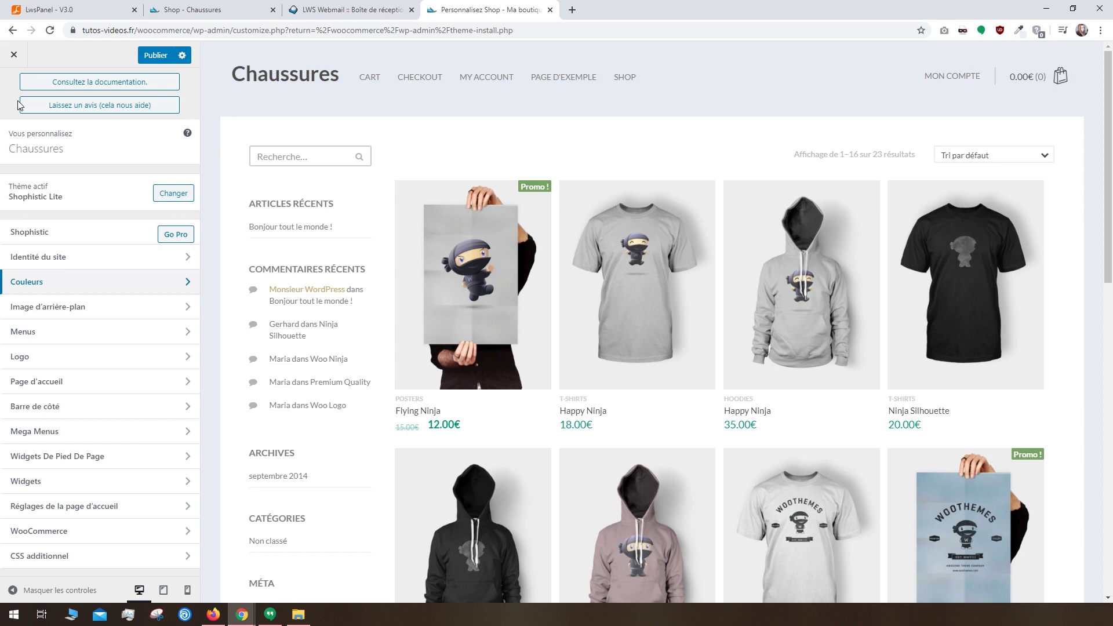
Step: Leave the background image unset after browsing the media library, then open the Menus settings
click(60, 305)
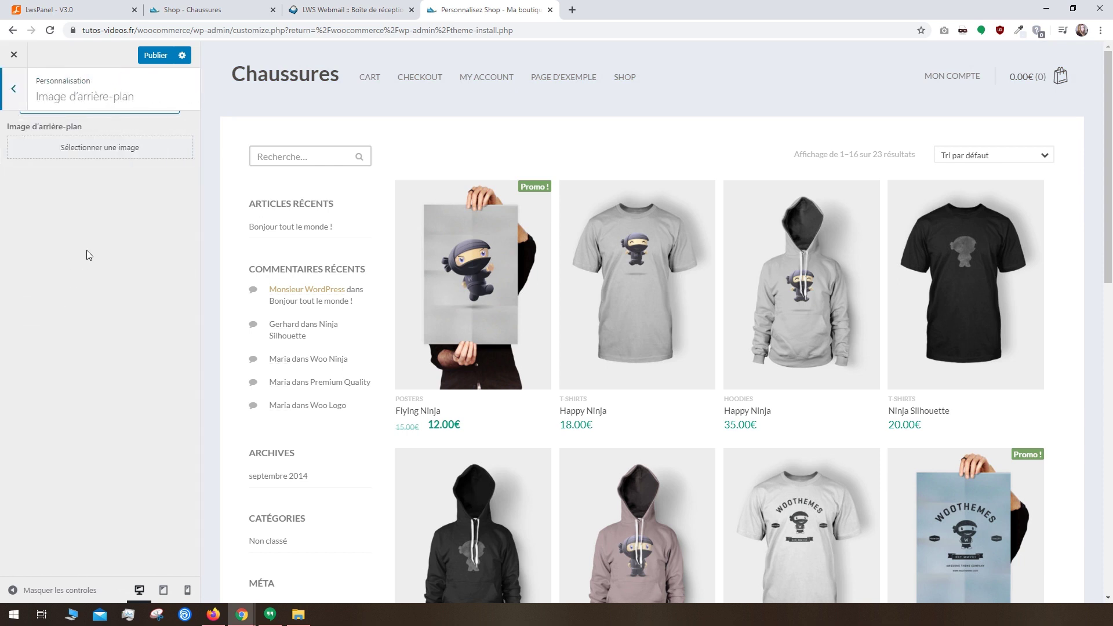
click(75, 152)
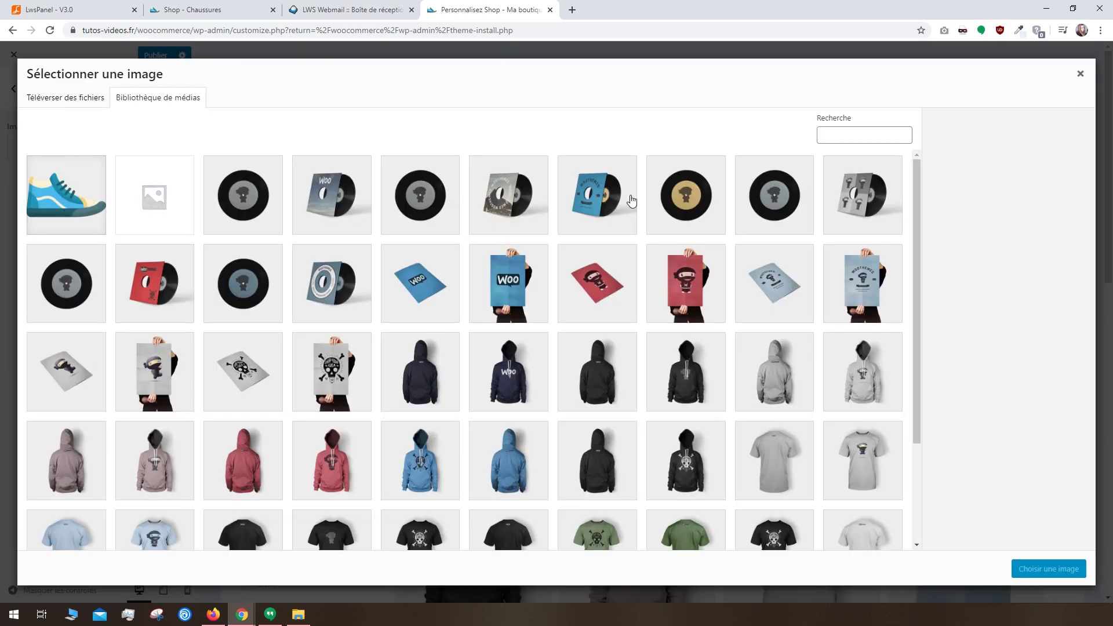
click(1080, 74)
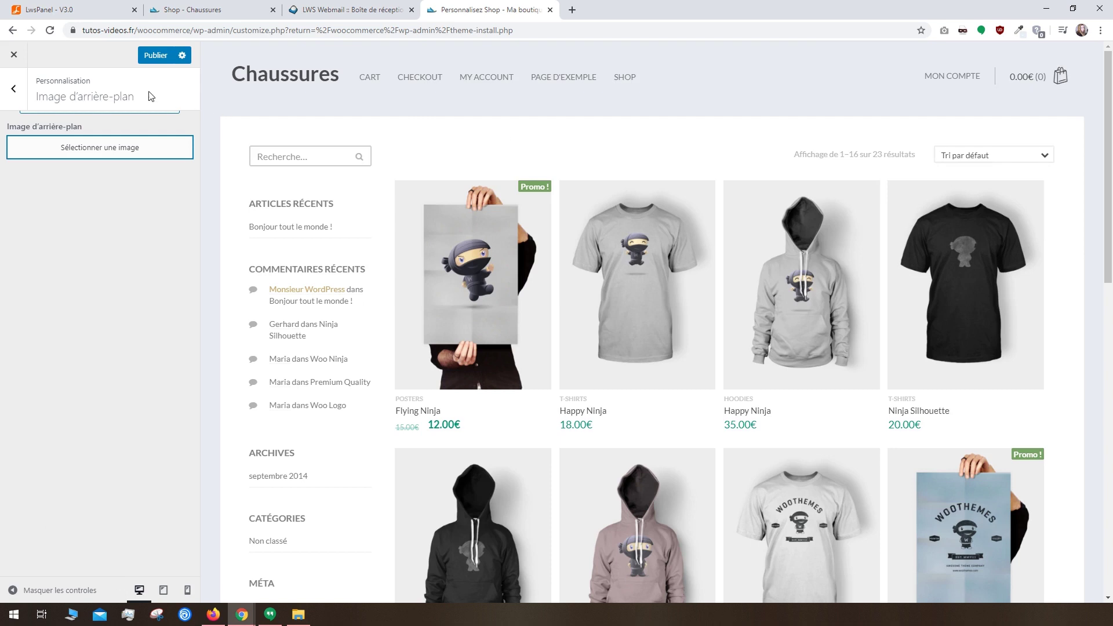
click(7, 97)
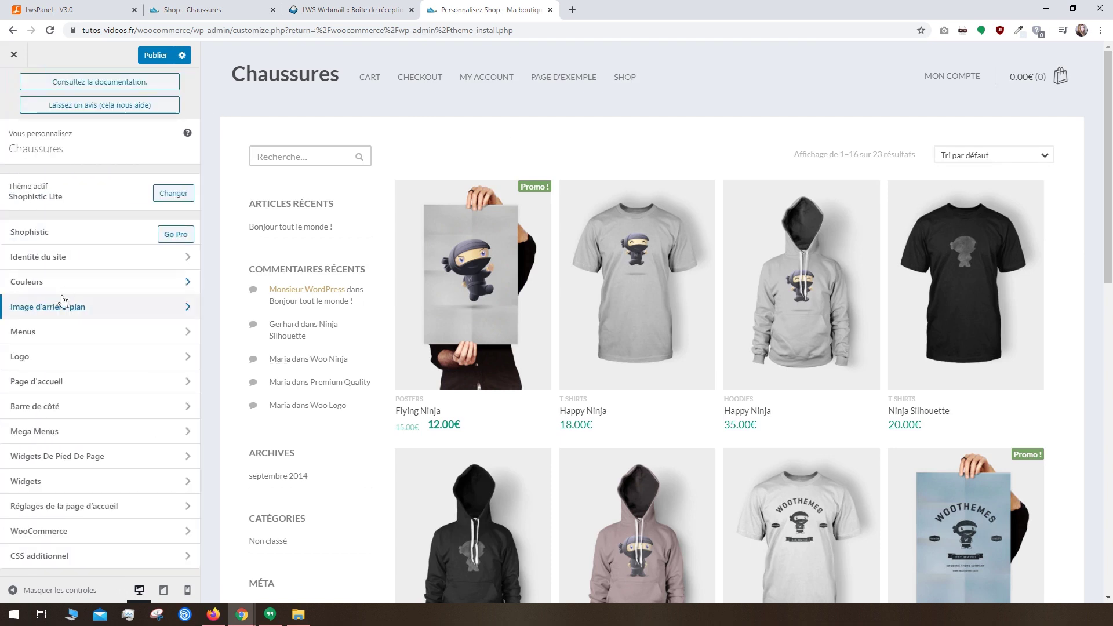
click(55, 332)
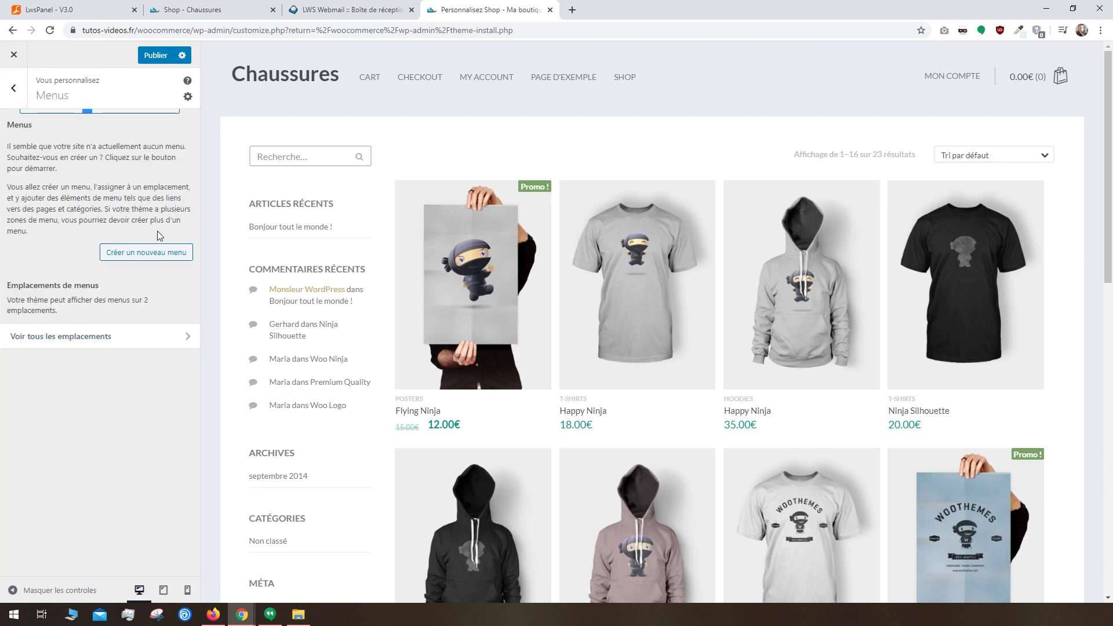
Step: Create a new menu named Navigation assigned to the Menu de navigation location
click(128, 253)
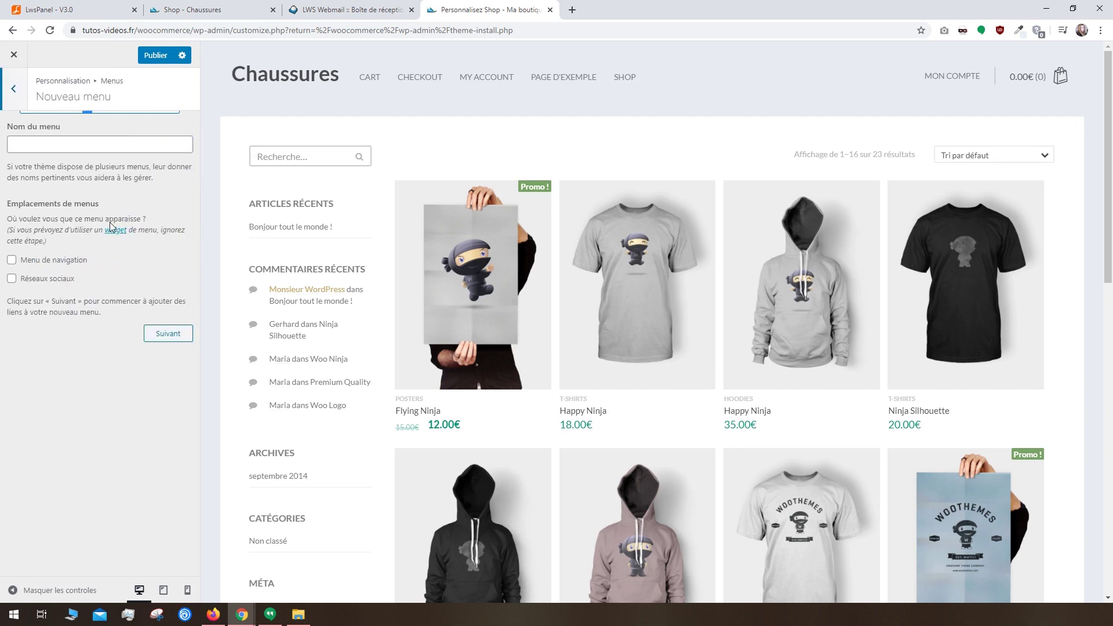
click(62, 140)
text(Navigation)
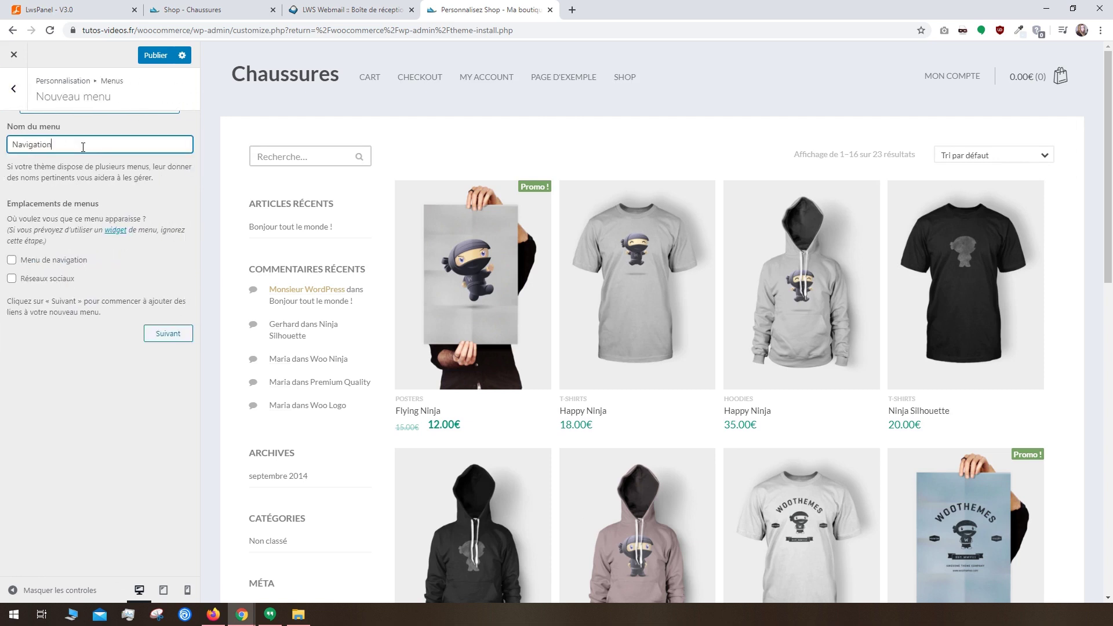
click(42, 264)
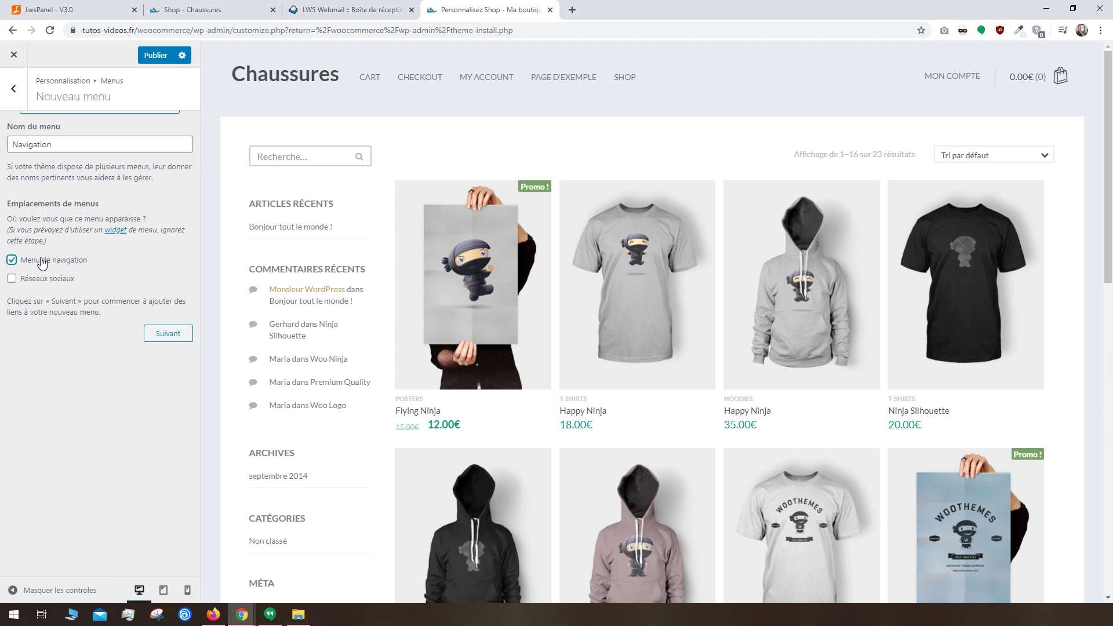
click(183, 334)
Step: Add the Shop page to the Navigation menu and publish it
click(168, 223)
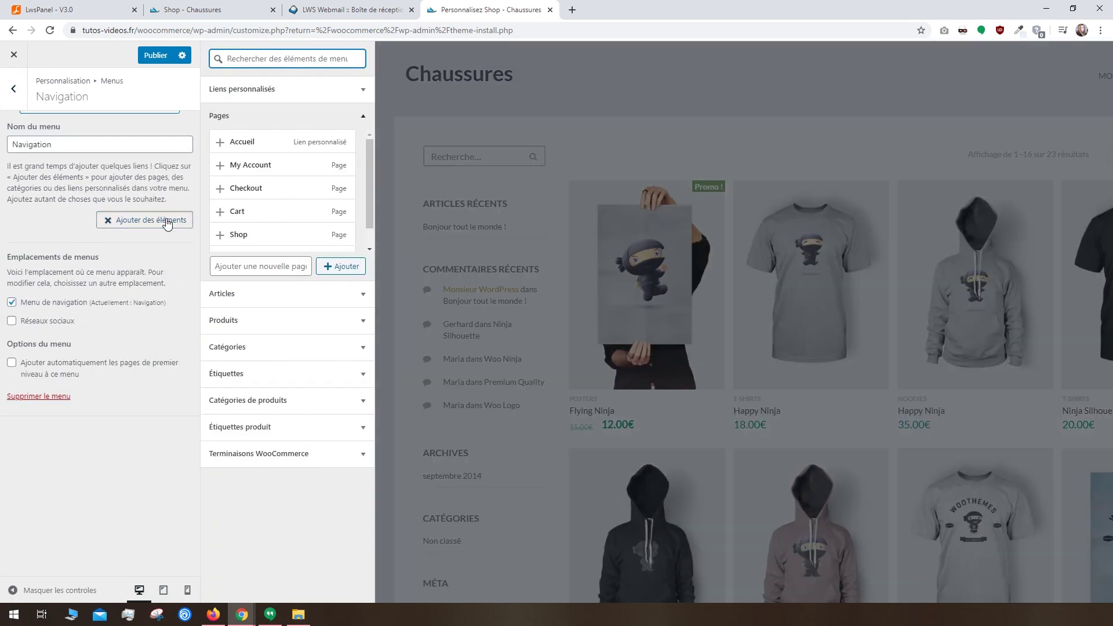
scroll(238, 213, down, 1)
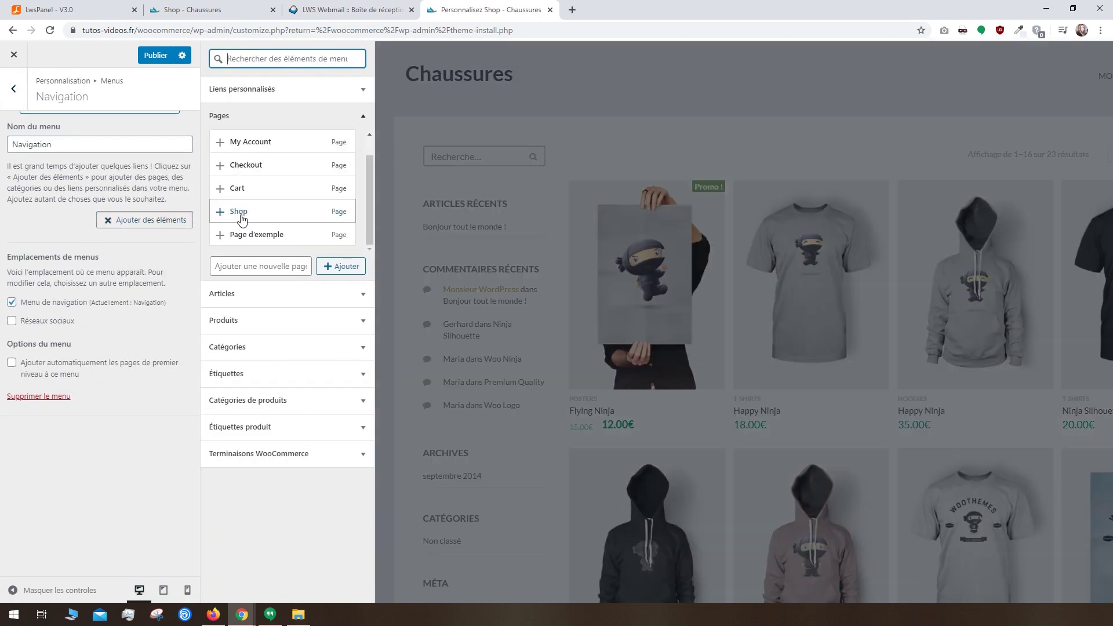
click(220, 212)
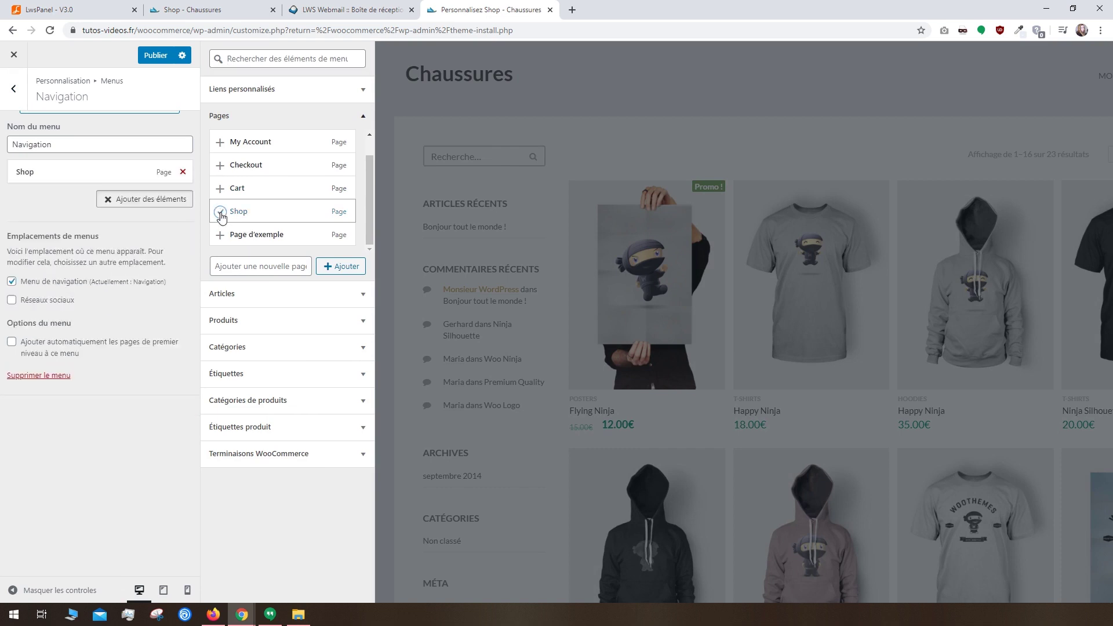
click(142, 200)
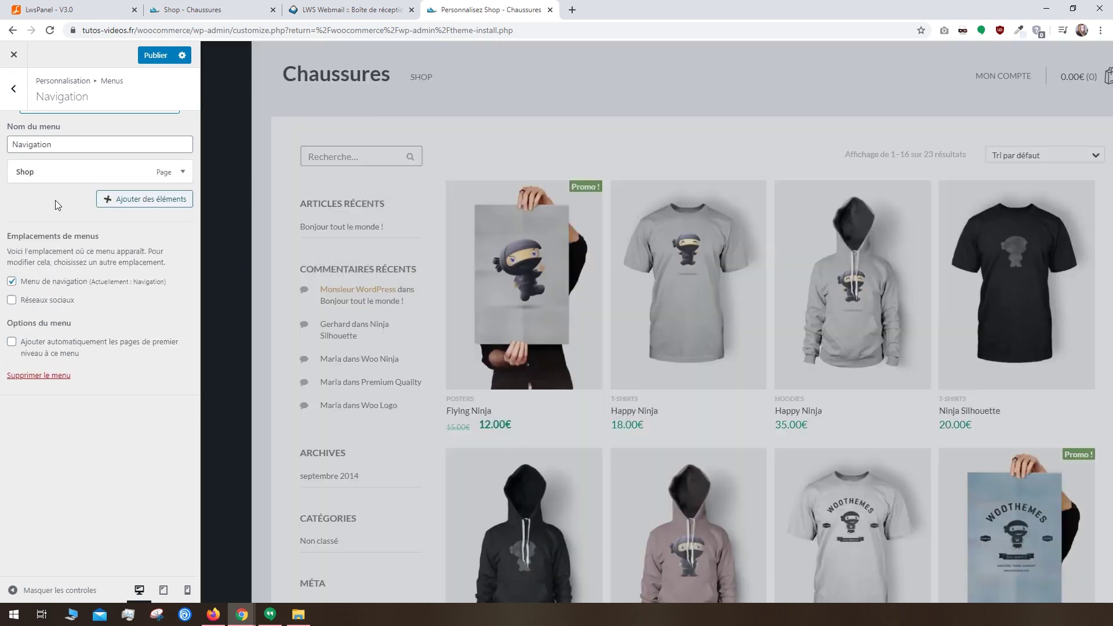
click(17, 90)
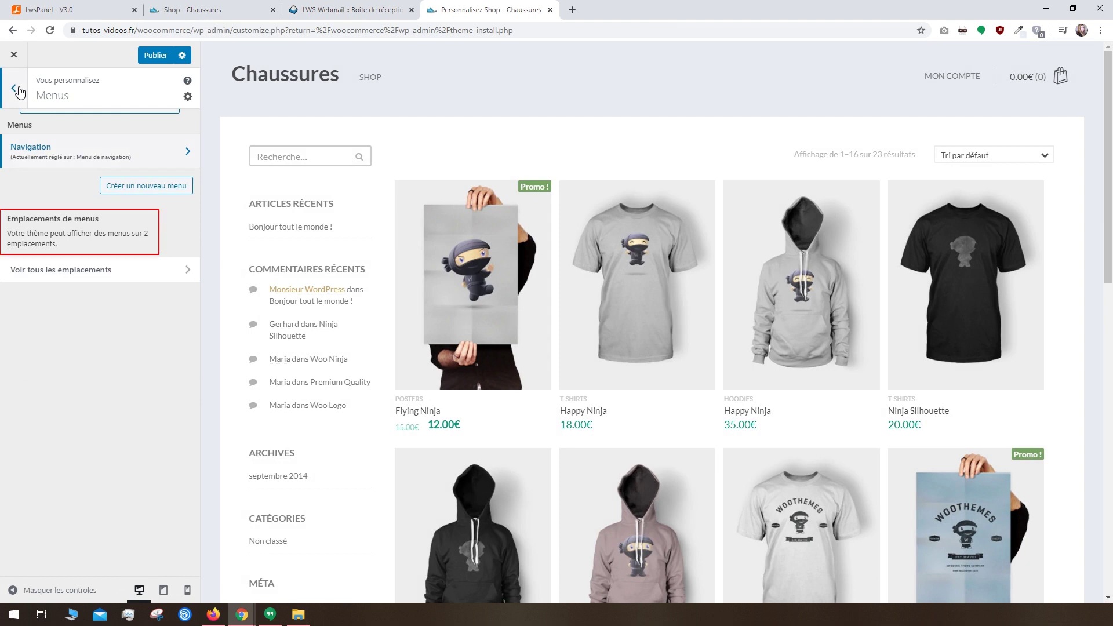
click(153, 56)
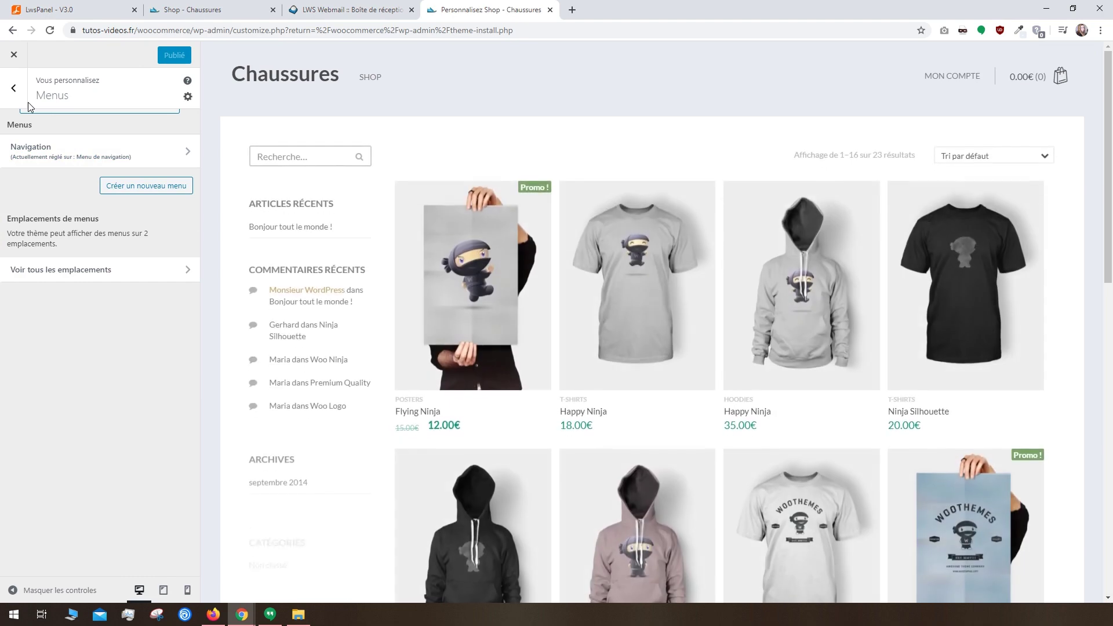
click(14, 88)
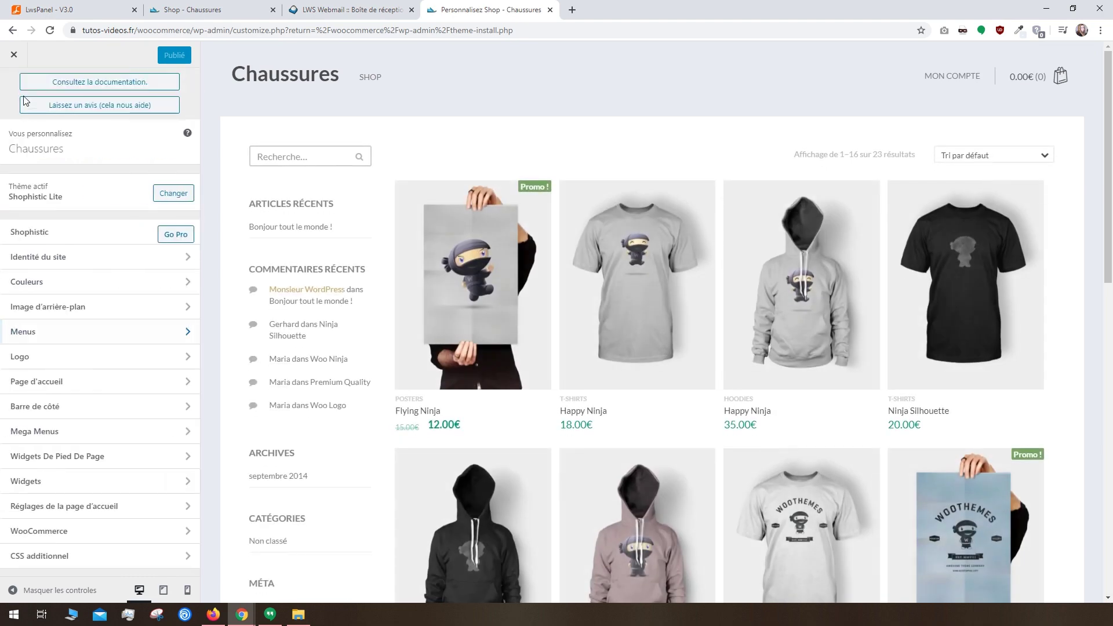
click(59, 355)
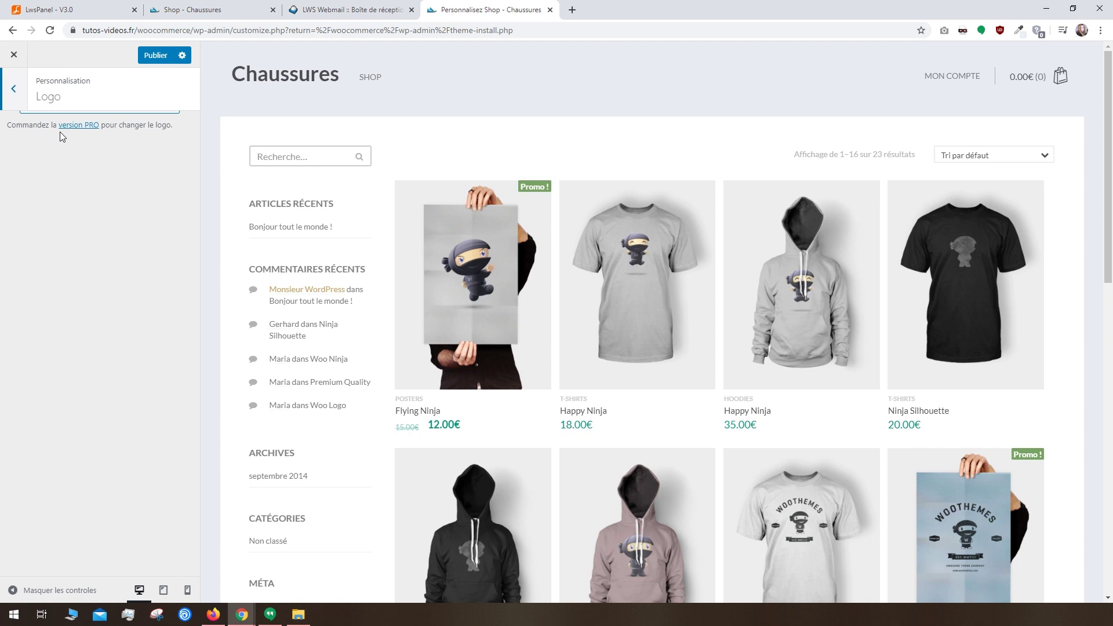
click(14, 88)
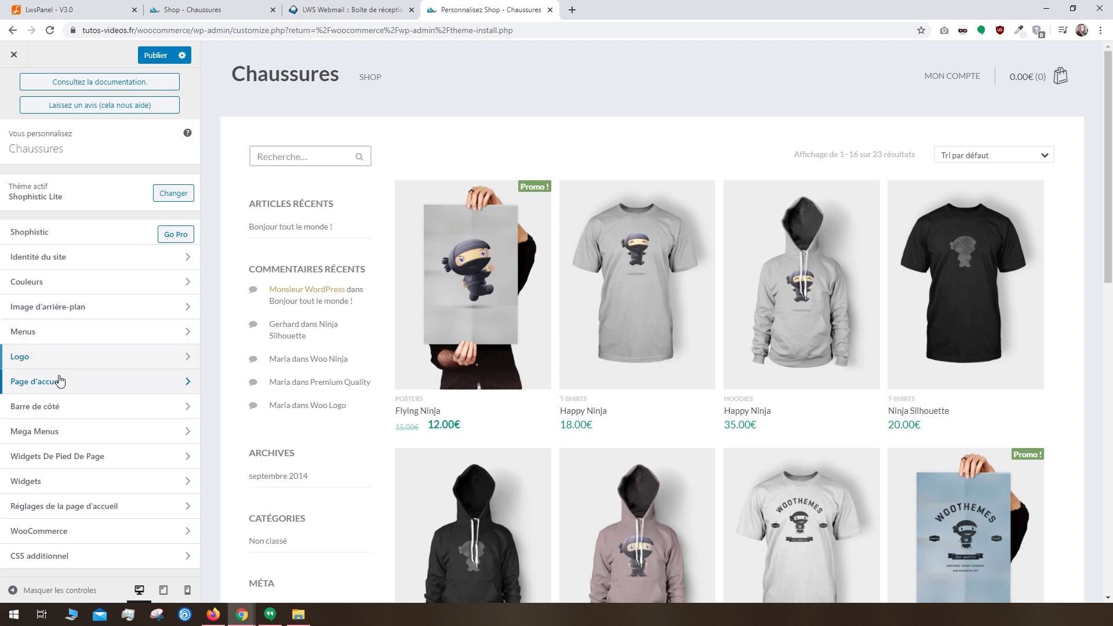
click(55, 381)
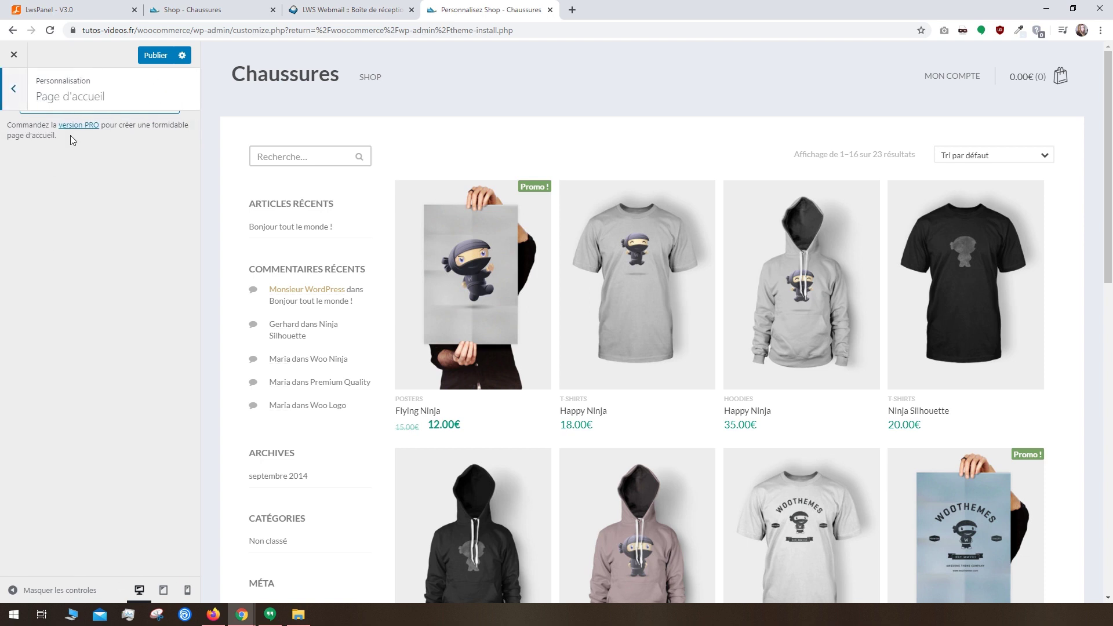
click(13, 92)
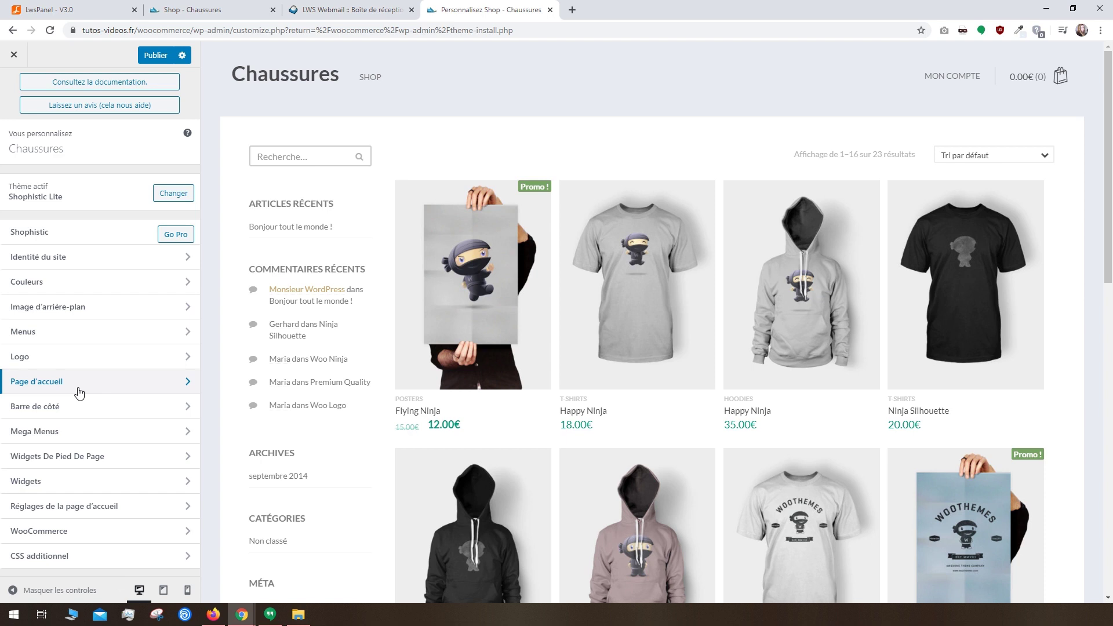
Step: In Catalogue produit, keep products shown on shop and category pages with default sorting
click(38, 534)
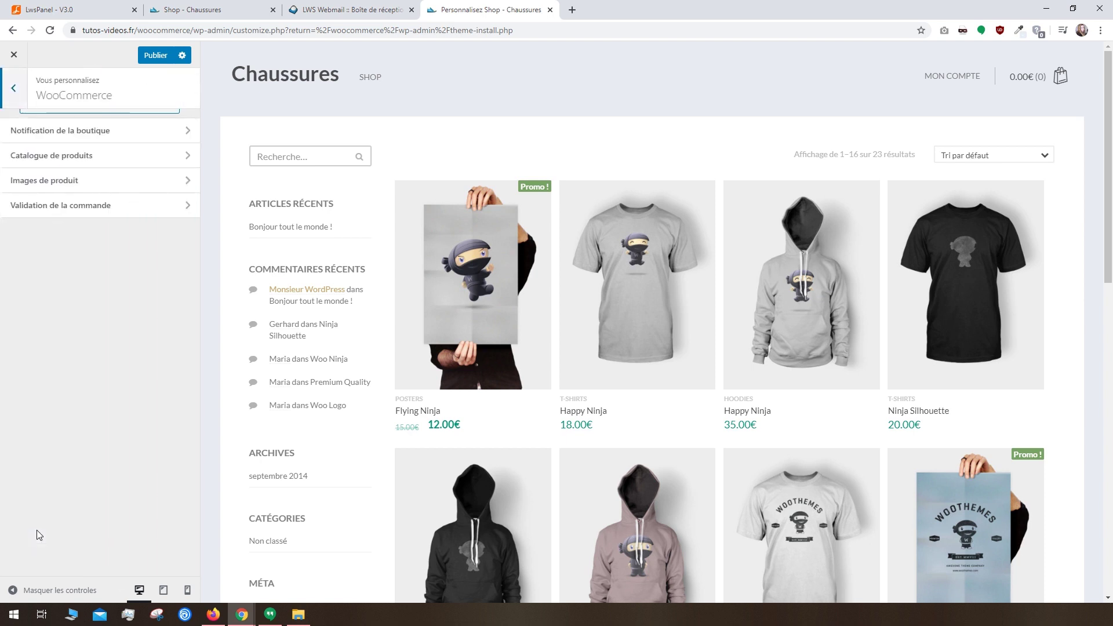
click(68, 168)
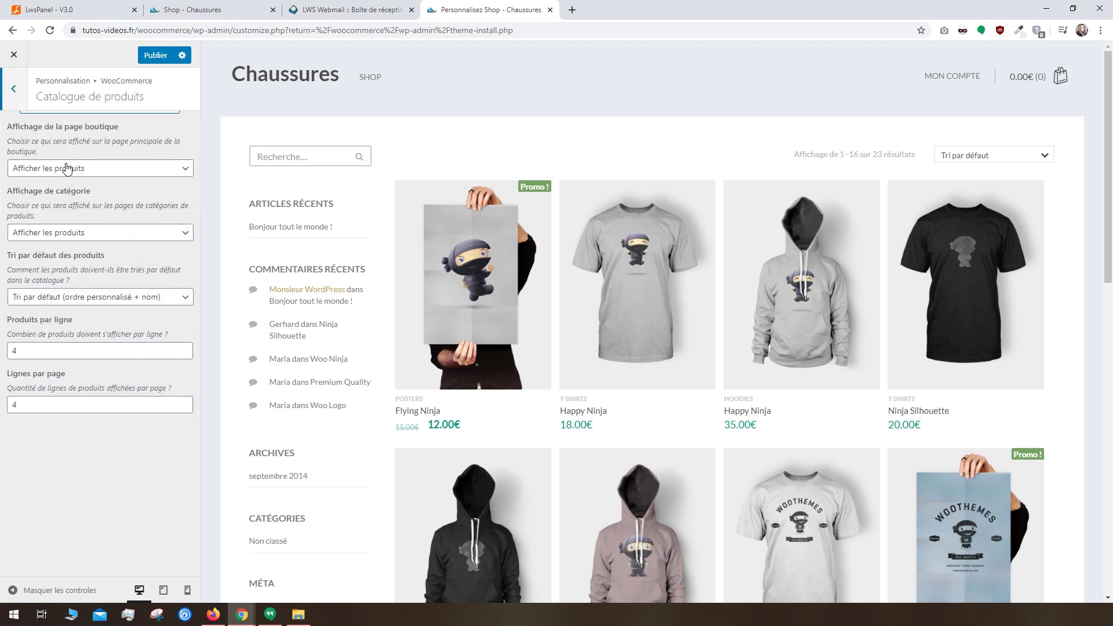
click(67, 168)
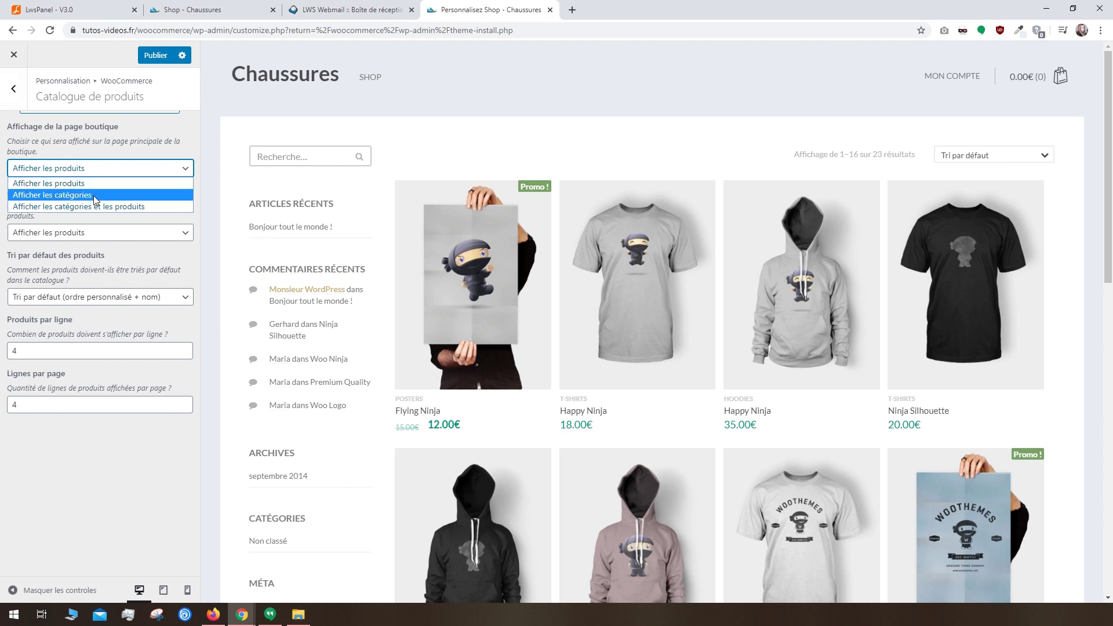
click(109, 240)
click(110, 243)
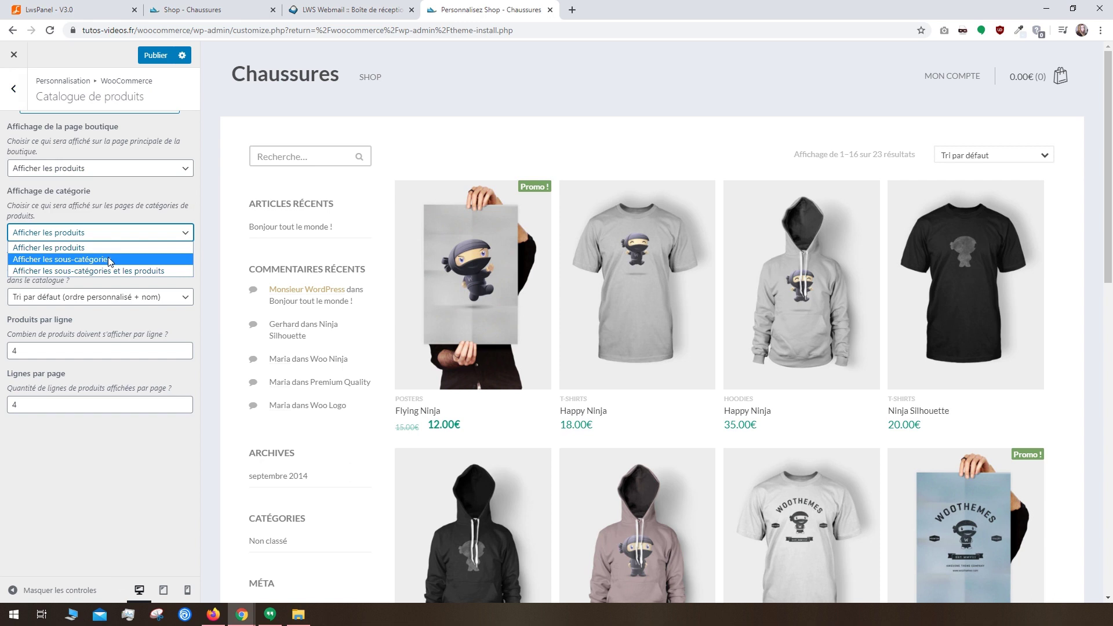
click(106, 283)
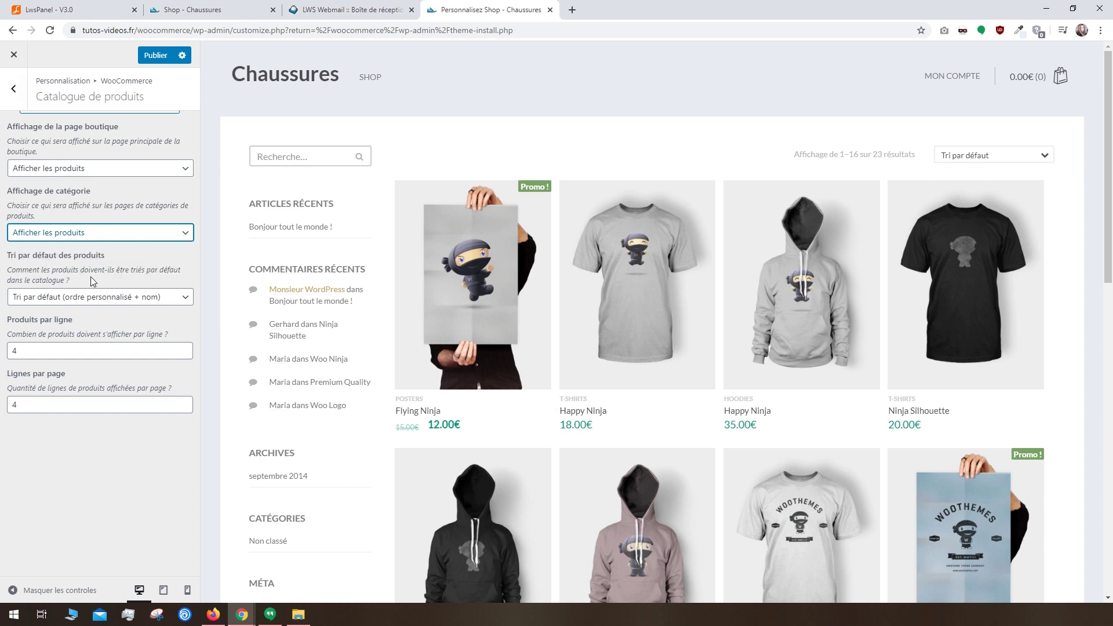
click(95, 298)
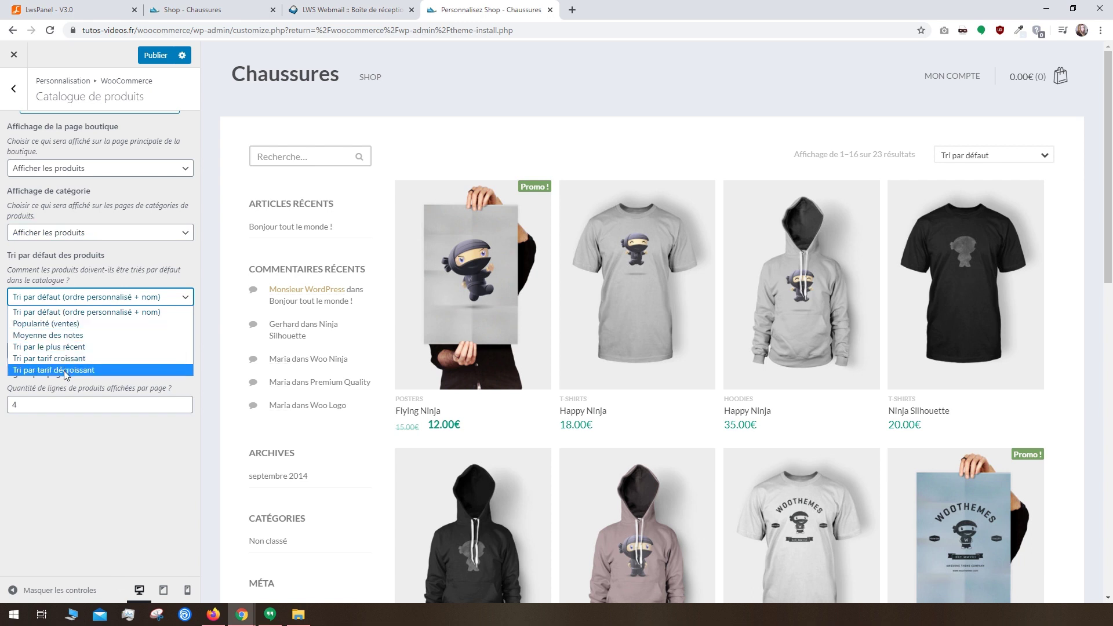
click(87, 312)
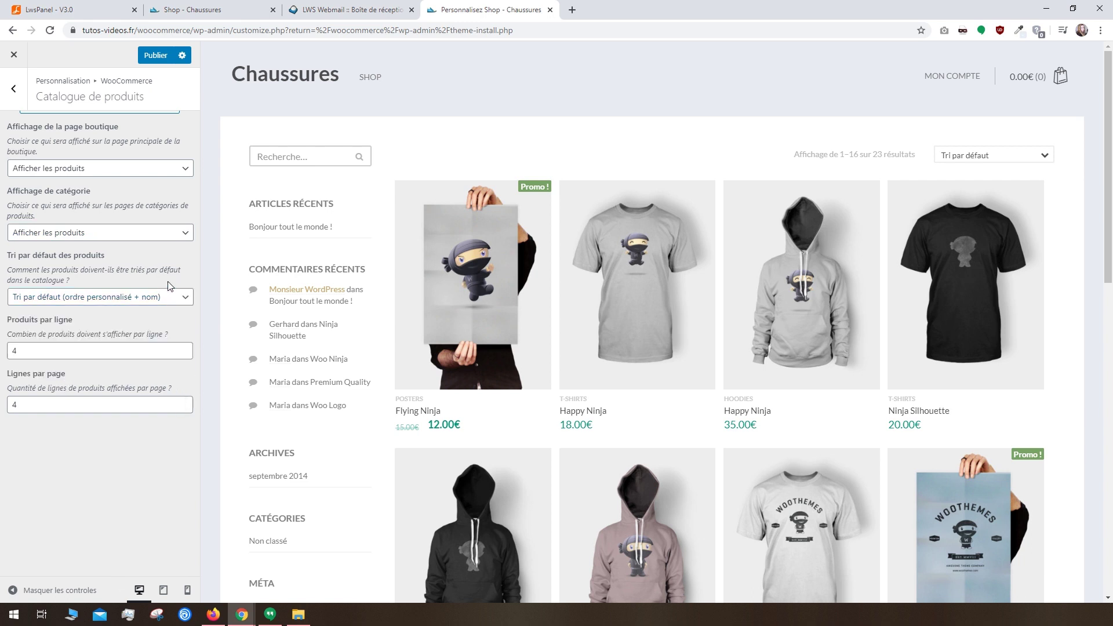
Step: Set 4 products per row and 4 rows per page, then publish
click(94, 359)
drag(28, 404, 10, 402)
text(2)
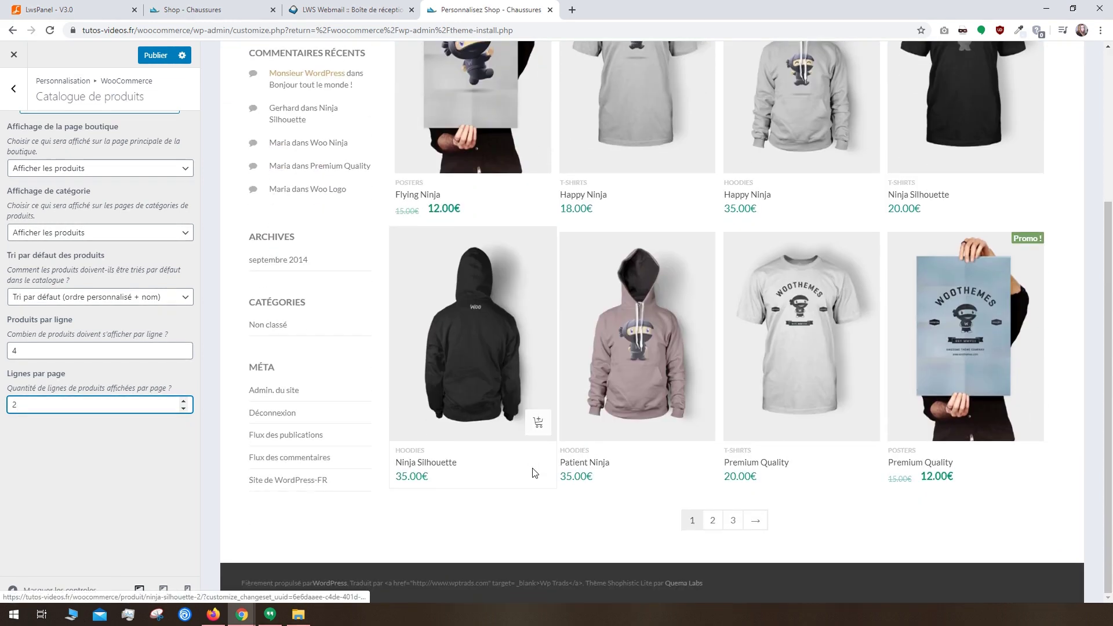
drag(19, 406, 3, 404)
text(4)
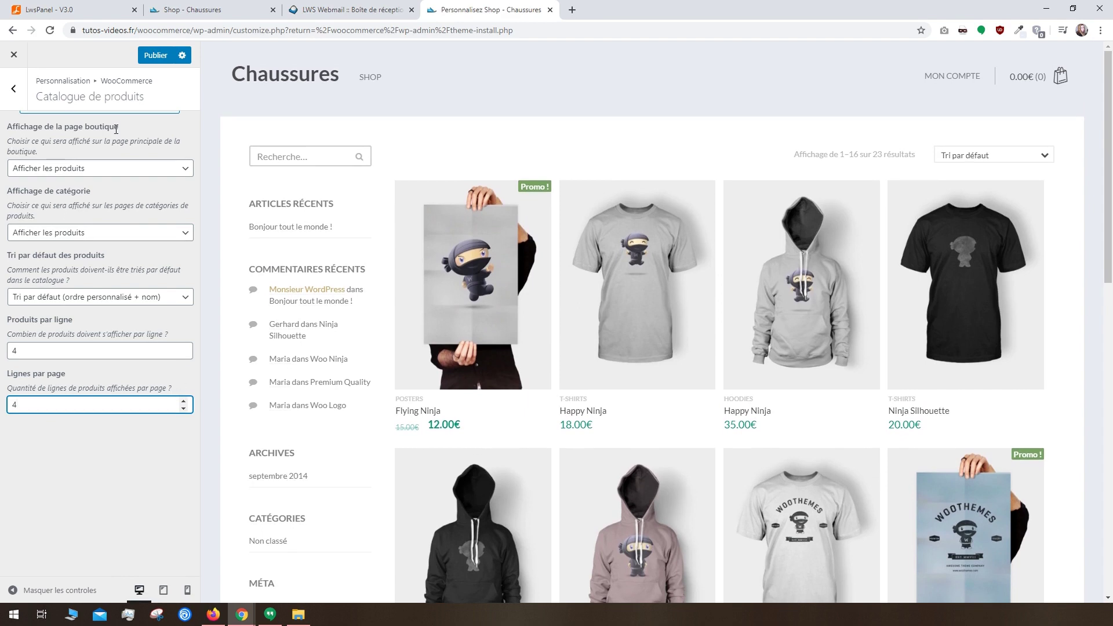
click(152, 54)
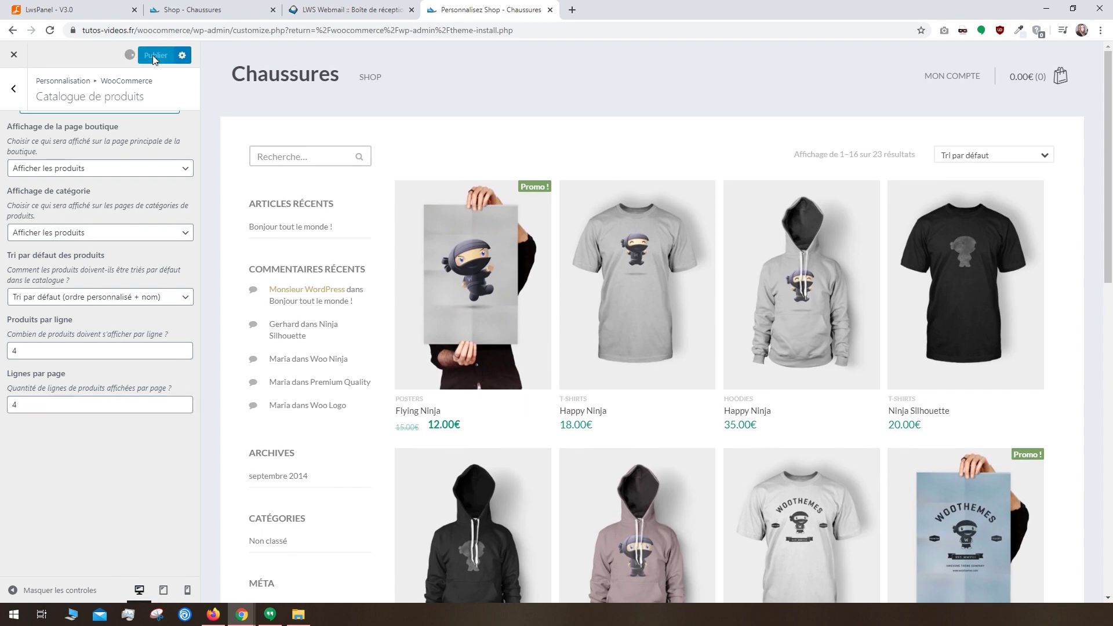
click(14, 95)
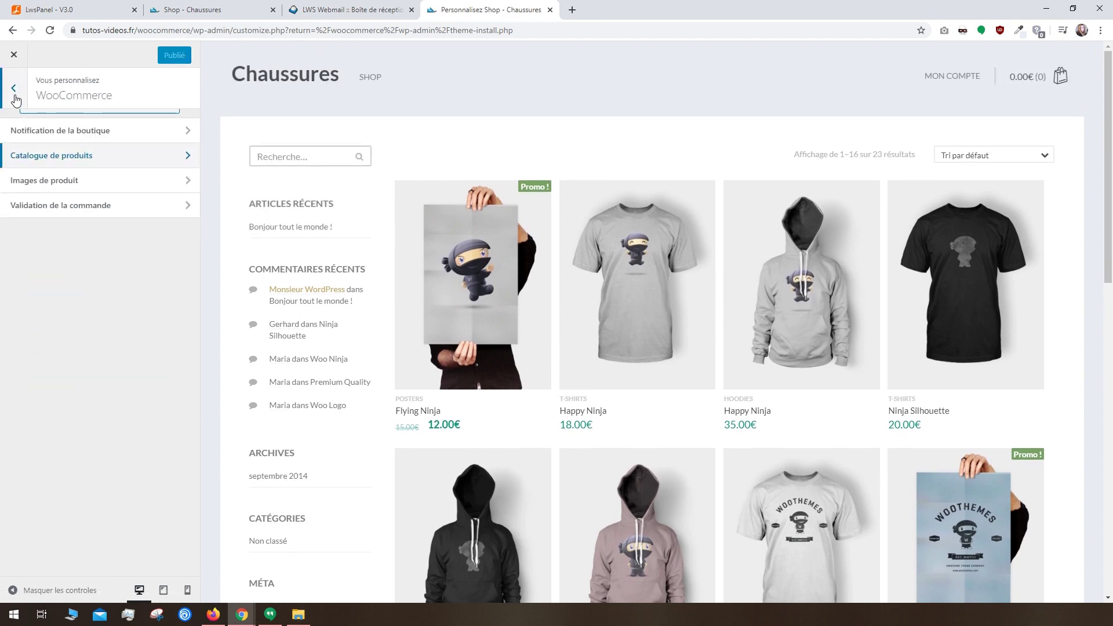
Step: Set the Images de produit thumbnail cropping to a square 1:1 ratio
click(51, 181)
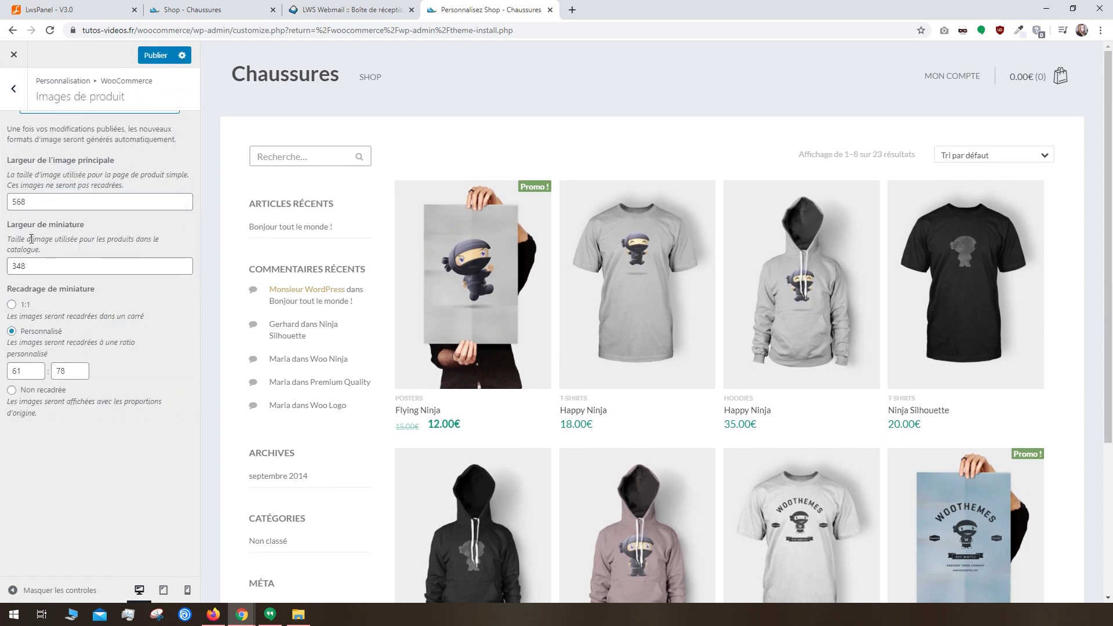
click(18, 313)
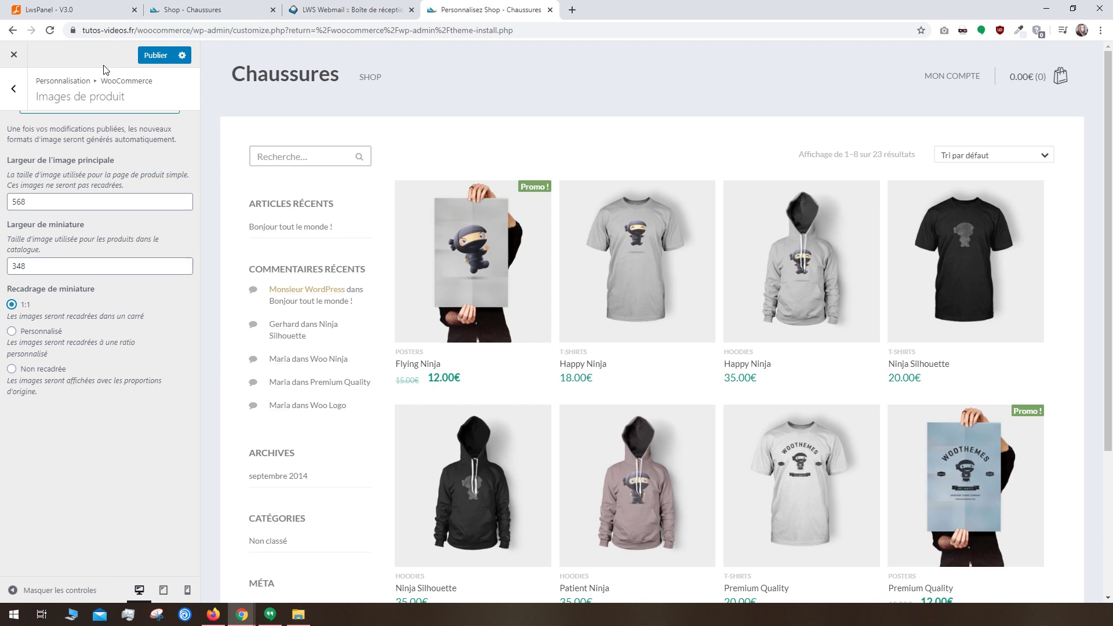
click(14, 88)
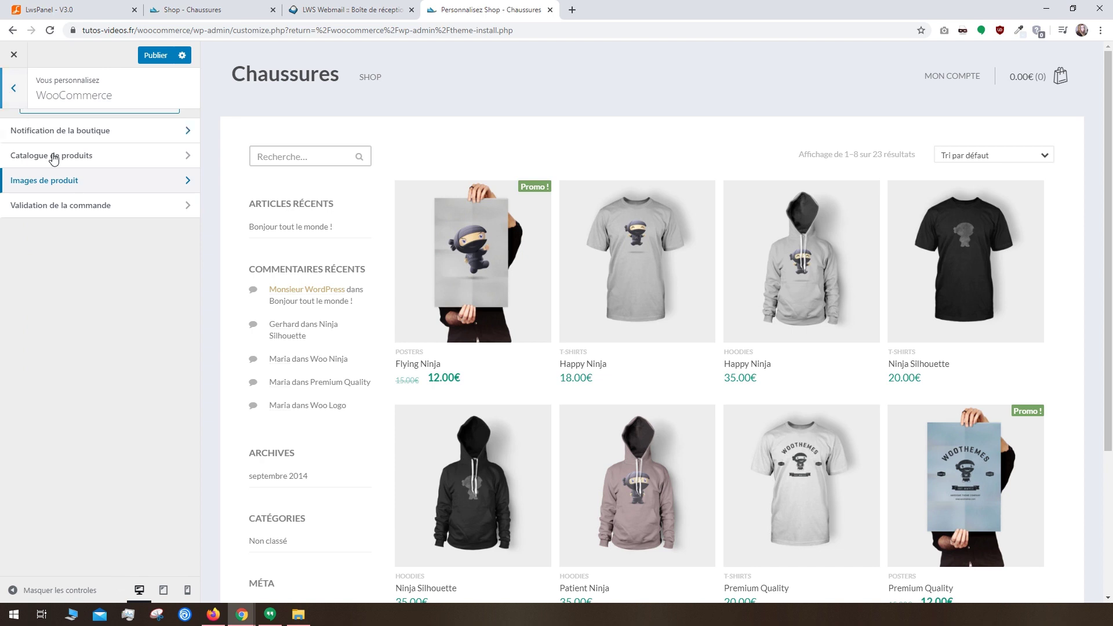
Step: Review the checkout options, leaving company name Optionnel and privacy and terms pages unset
click(69, 207)
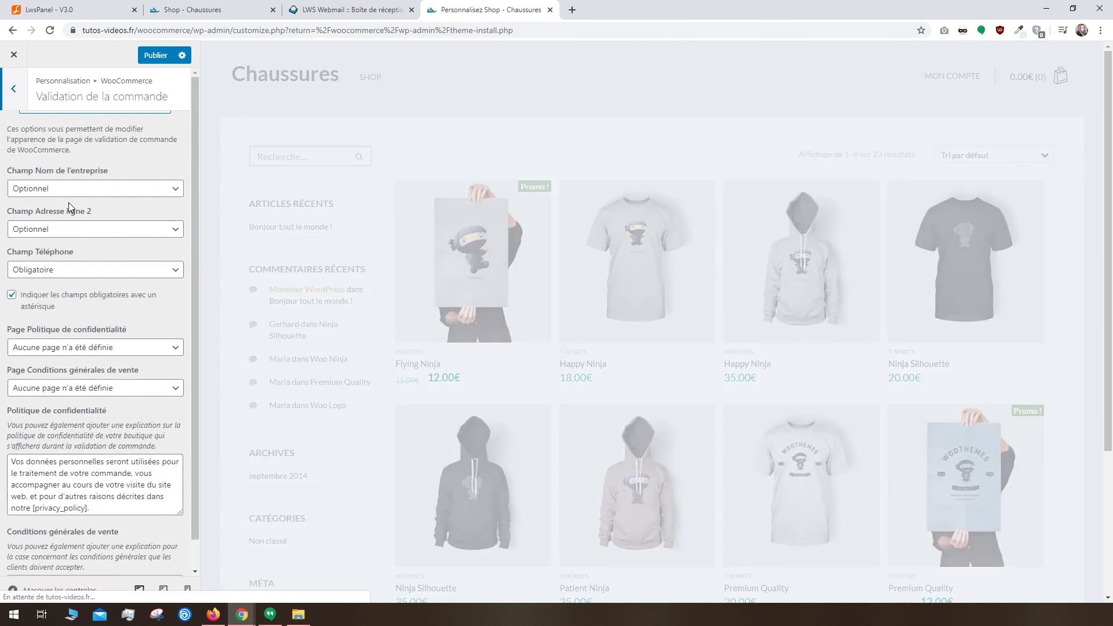
click(140, 194)
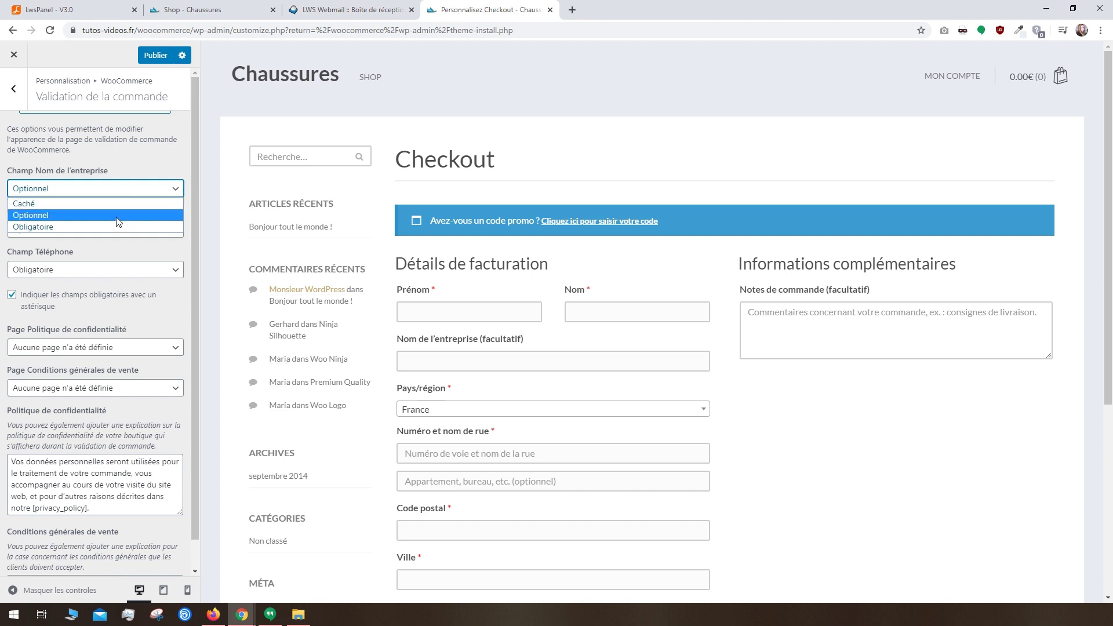
click(117, 172)
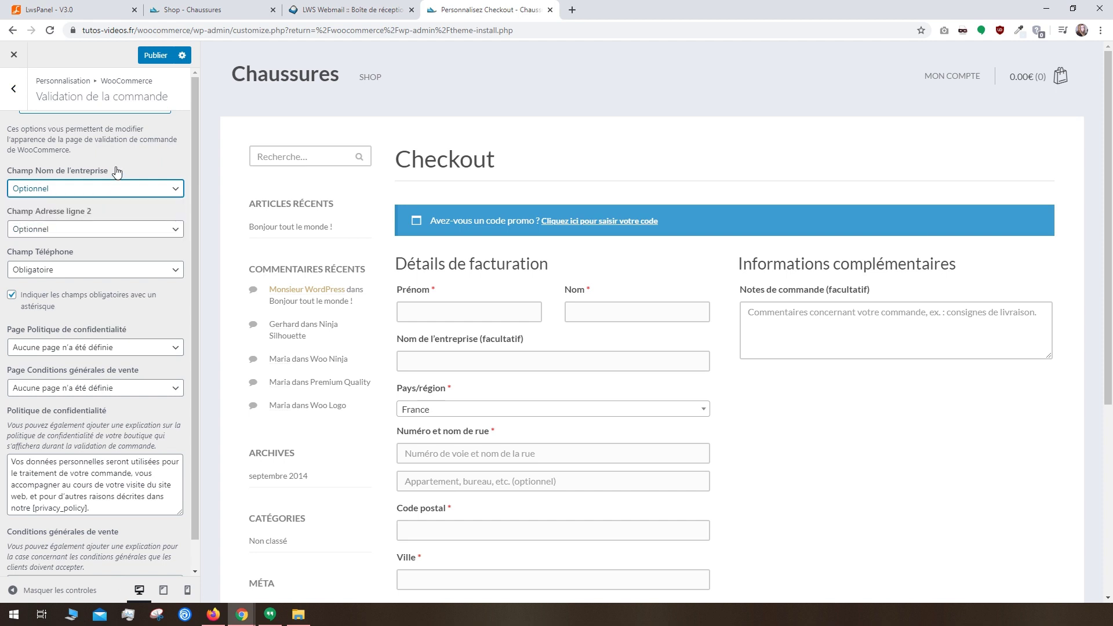
scroll(116, 173, down, 1)
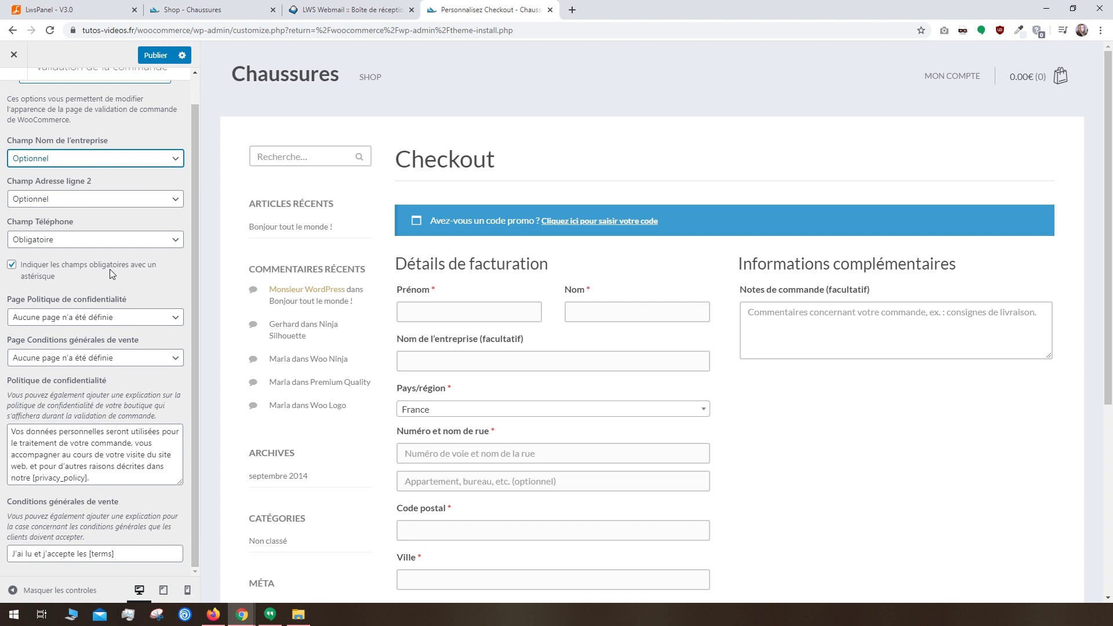
click(64, 317)
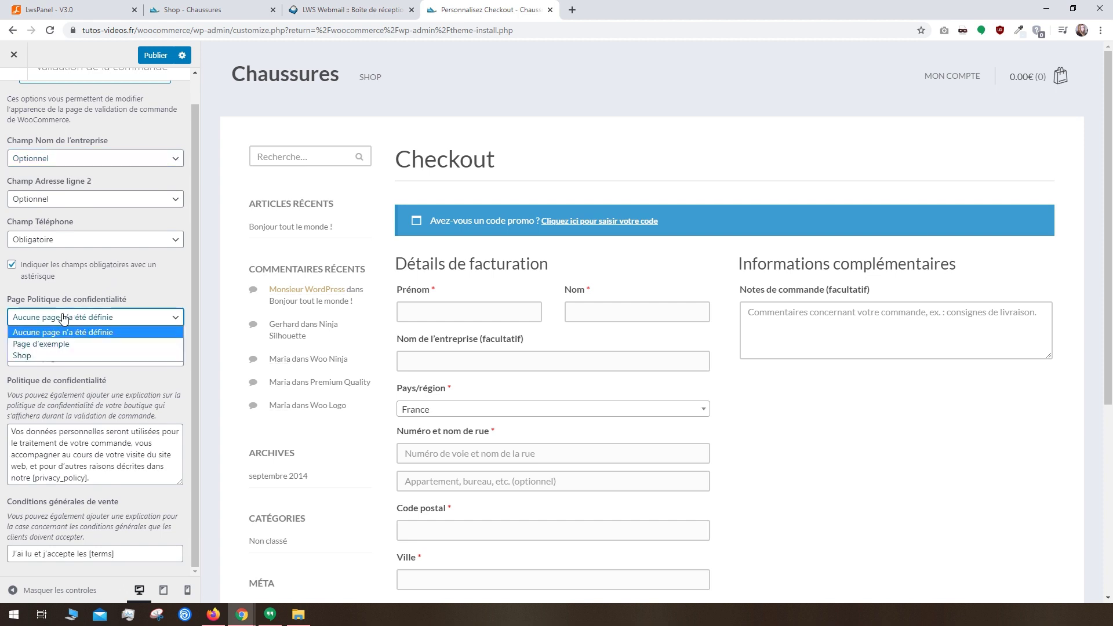
click(64, 318)
click(64, 358)
click(64, 358)
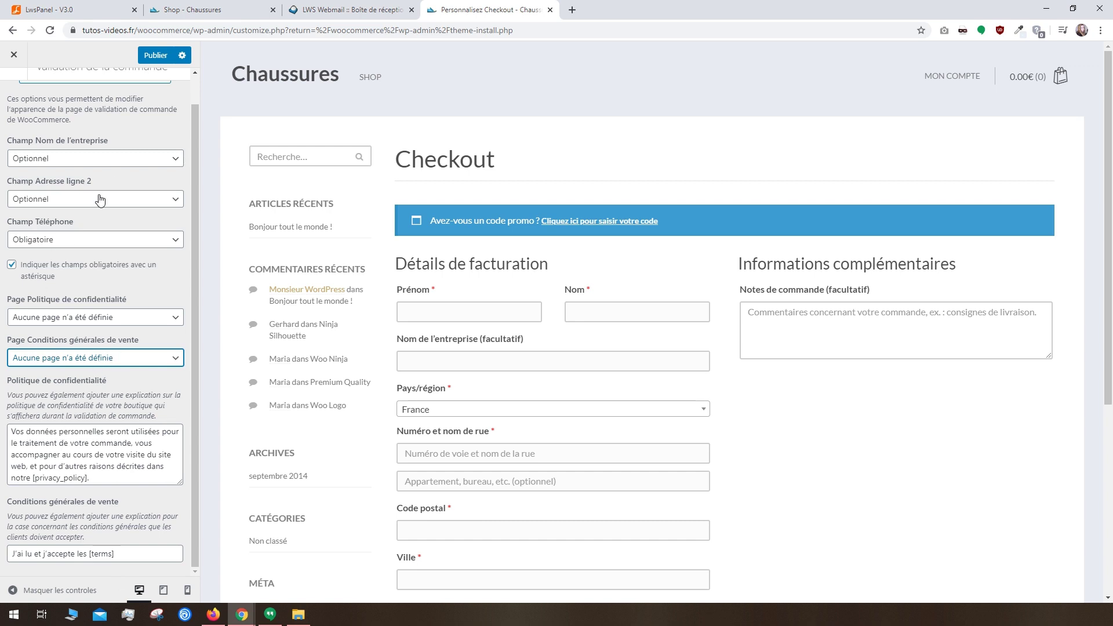
scroll(20, 92, up, 1)
Step: Publish the customizer changes and close the customizer
click(20, 93)
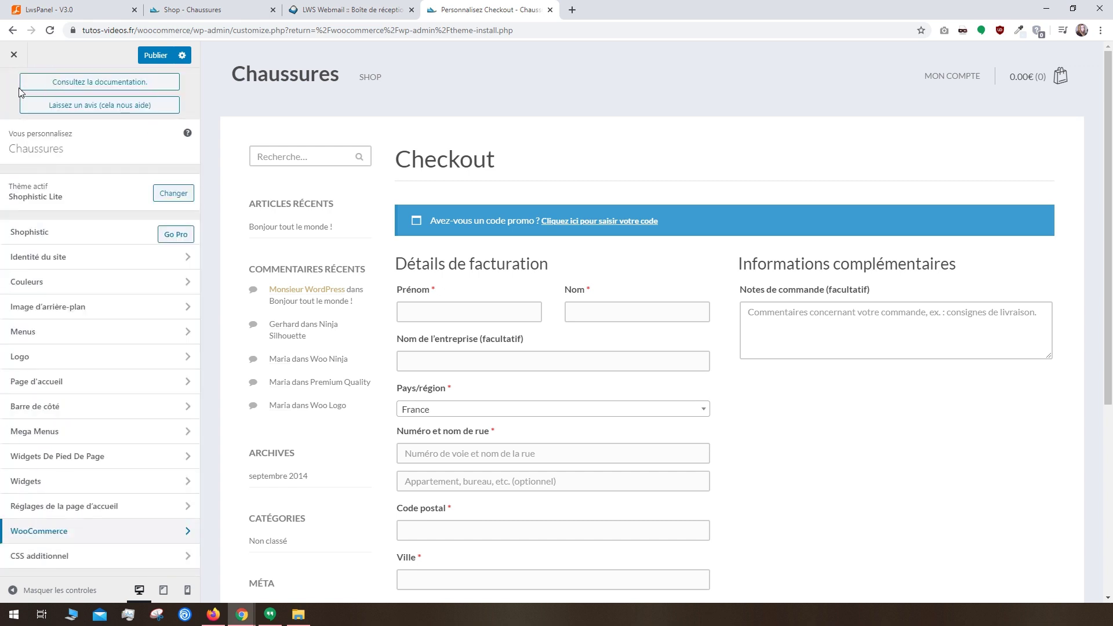
click(165, 55)
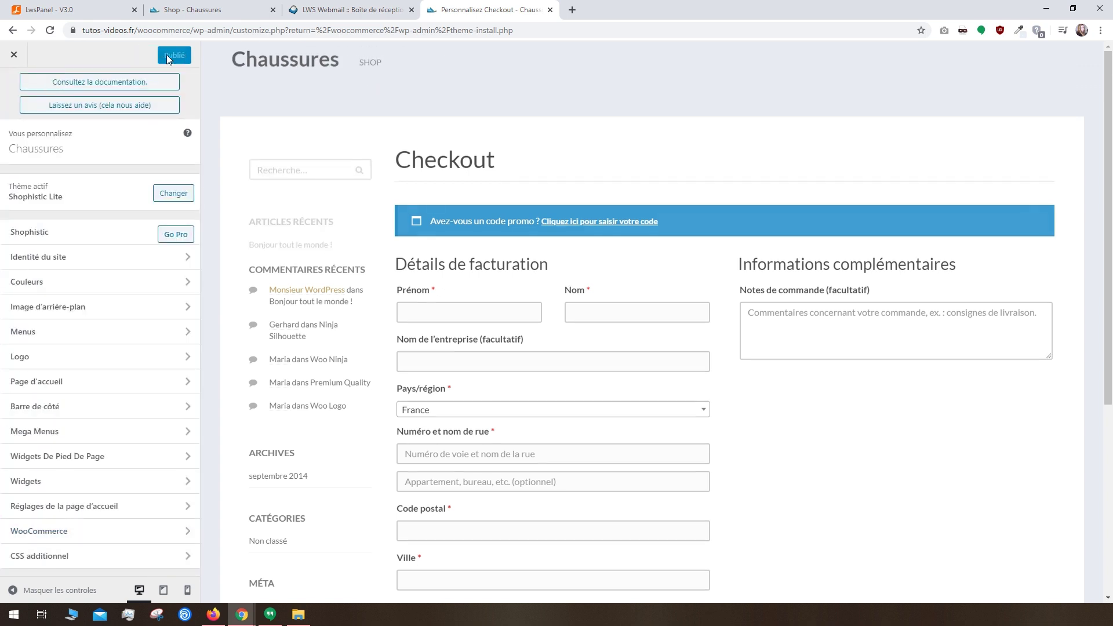
click(19, 59)
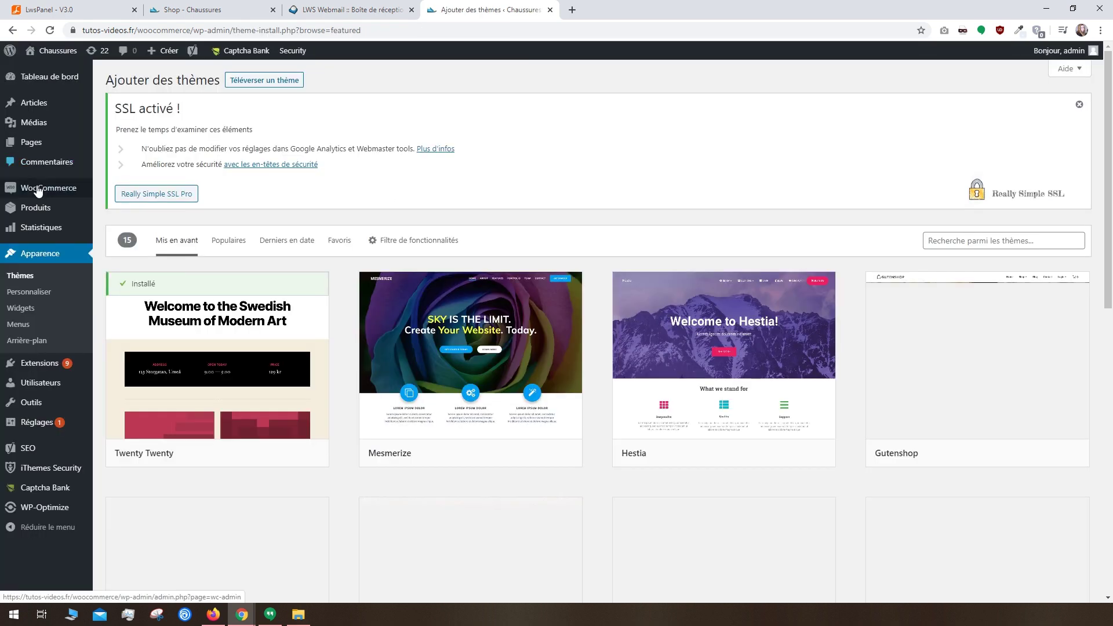
mouse_move(41, 188)
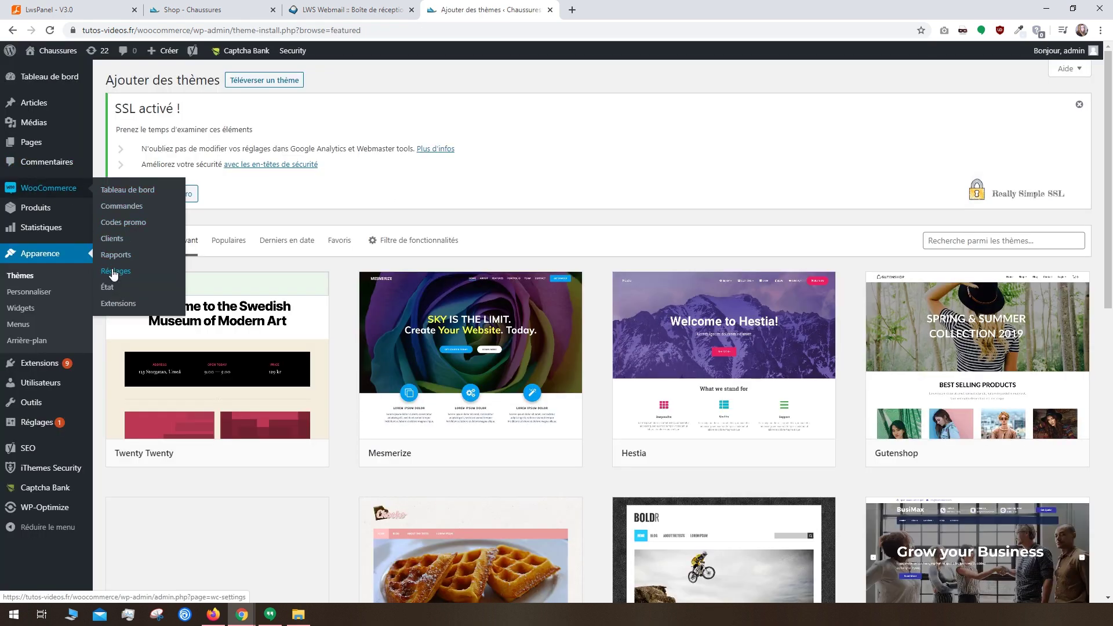
click(114, 271)
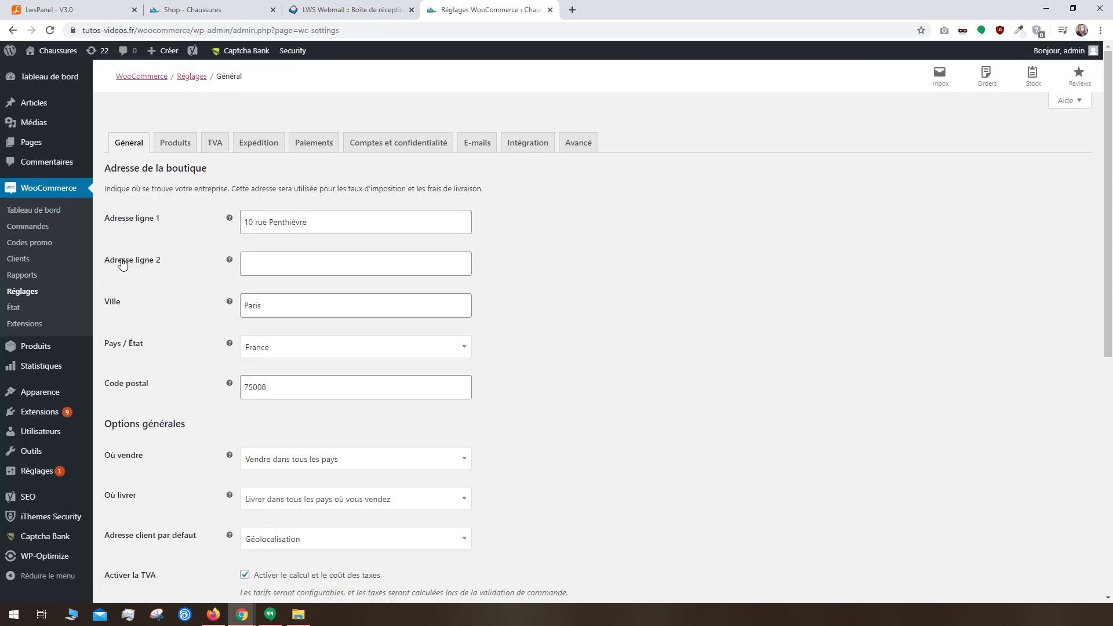
Step: In the Produits settings keep Shop as the shop page, then go to the product permalink settings
click(169, 143)
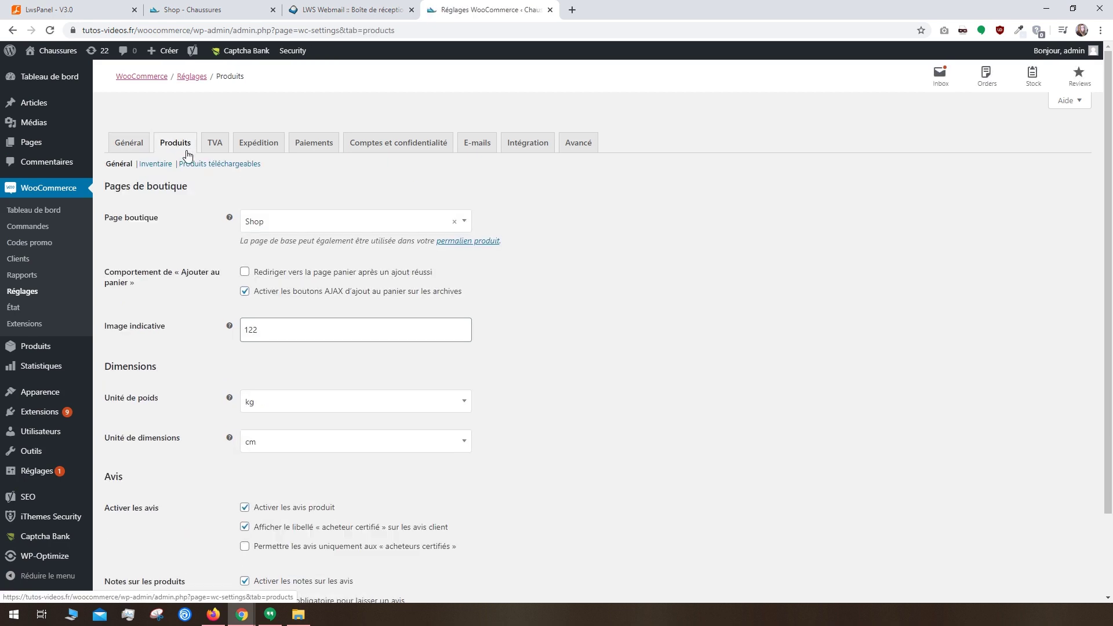
click(311, 228)
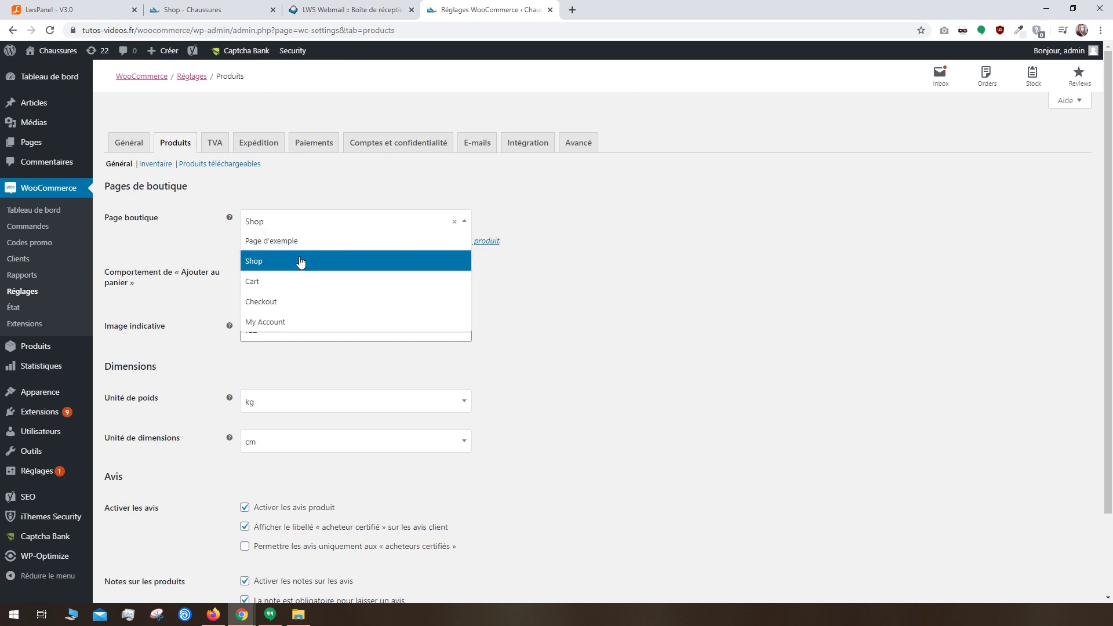
click(493, 284)
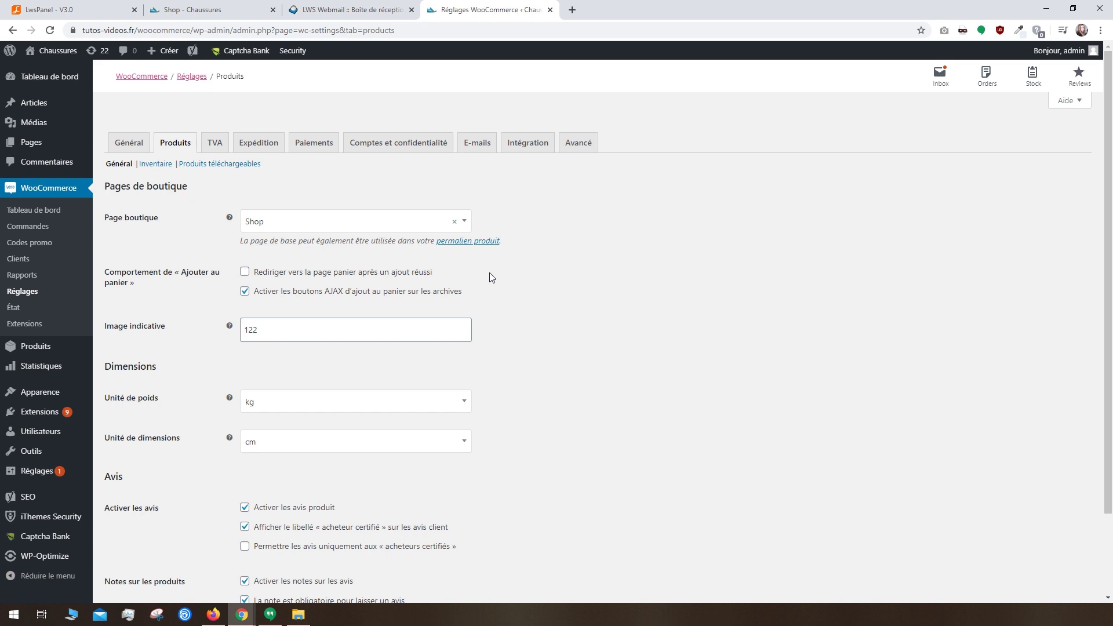
click(450, 244)
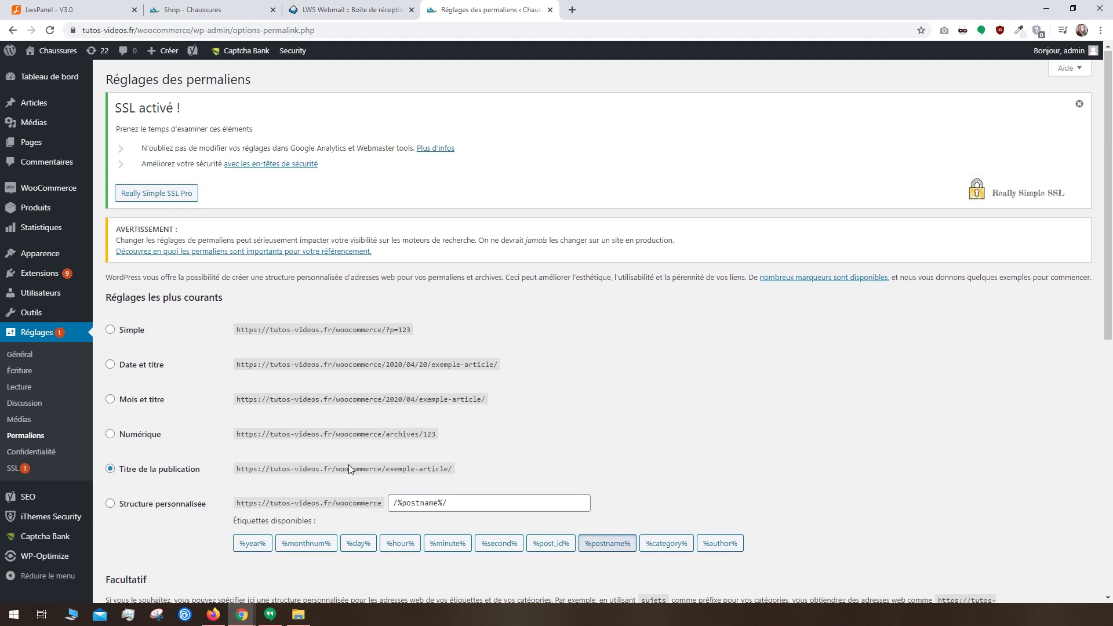
Step: Set product permalinks to shop base with category (/shop/%product_cat%/) and save
scroll(349, 469, down, 4)
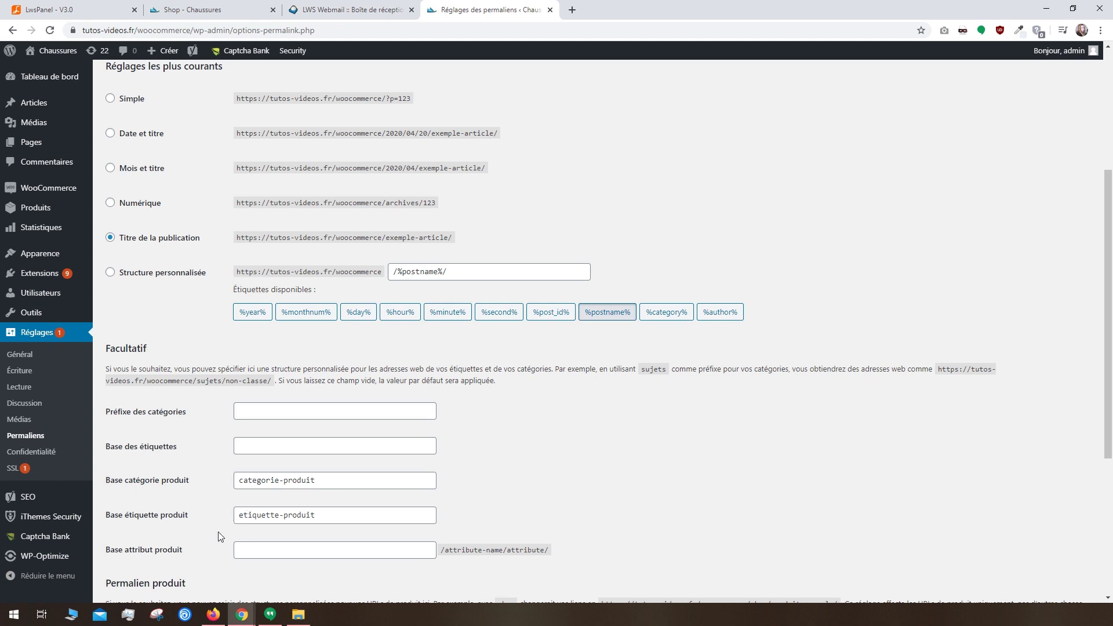
scroll(218, 531, down, 4)
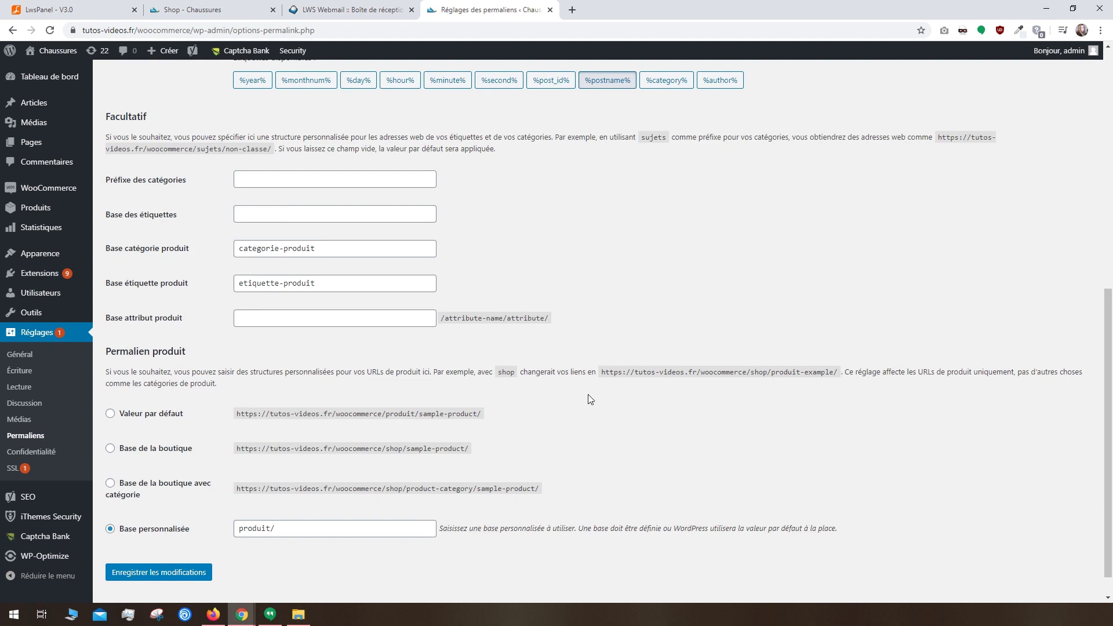
drag(746, 373, 839, 371)
click(813, 384)
double_click(453, 489)
click(435, 495)
click(111, 485)
click(183, 573)
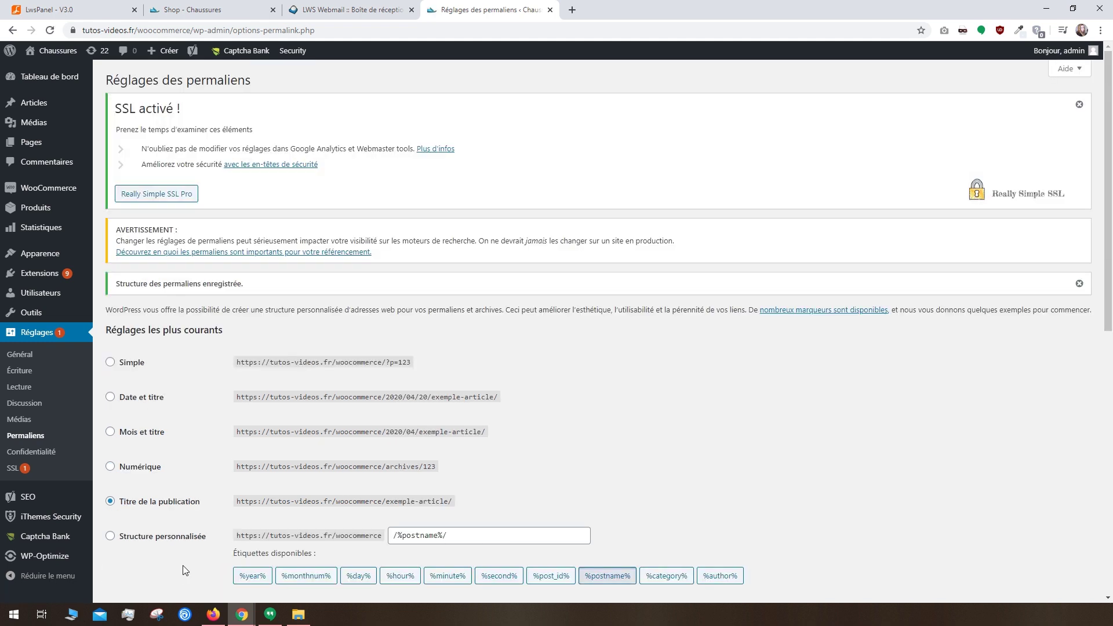
scroll(184, 571, down, 10)
mouse_move(52, 197)
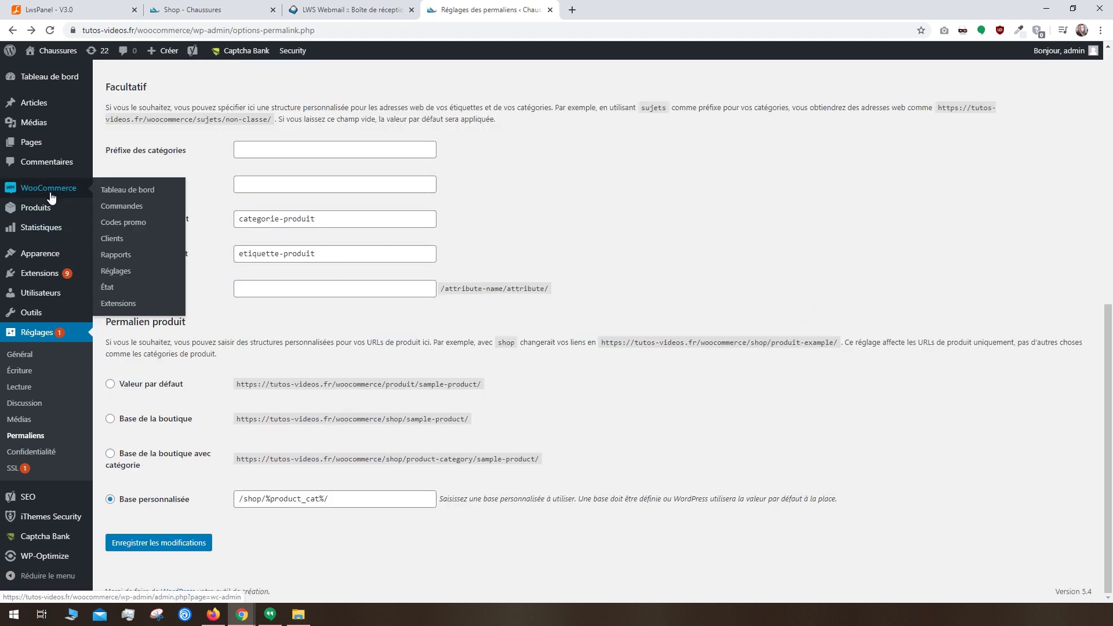
click(115, 274)
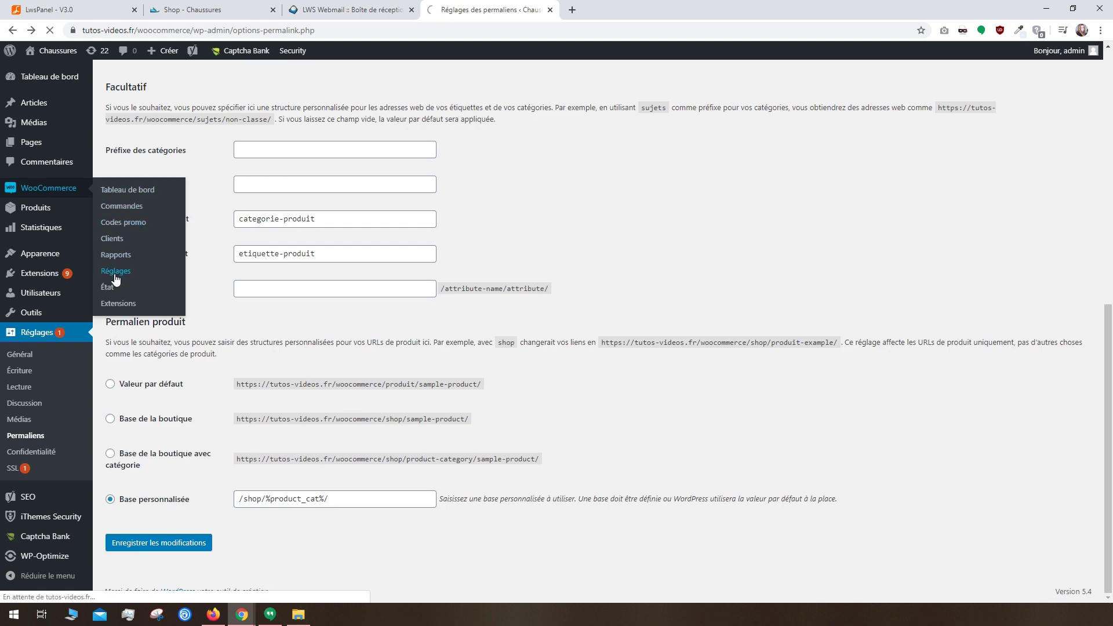
Step: Redirect shoppers to the cart after adding, set weight to g, keep cm dimensions, and save
click(174, 143)
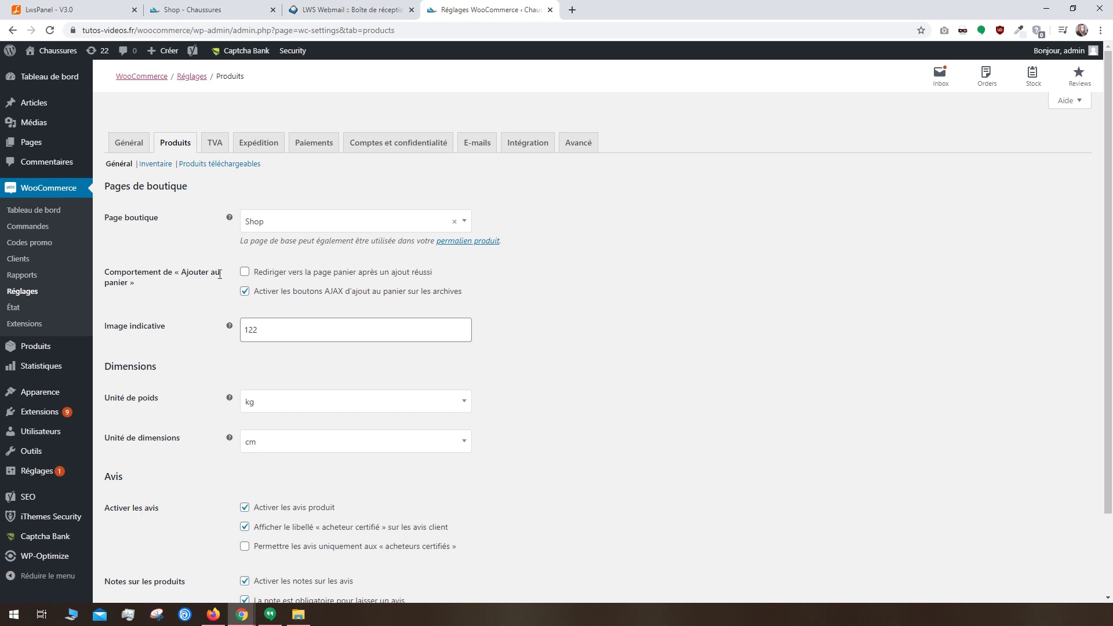
click(245, 273)
scroll(243, 304, down, 2)
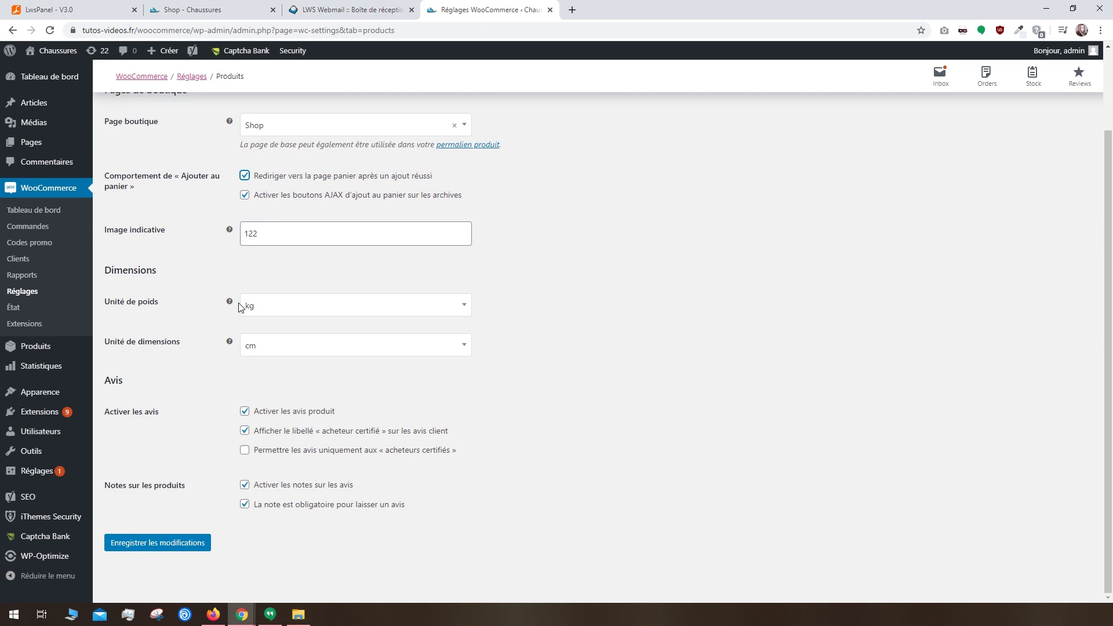
click(267, 309)
click(261, 342)
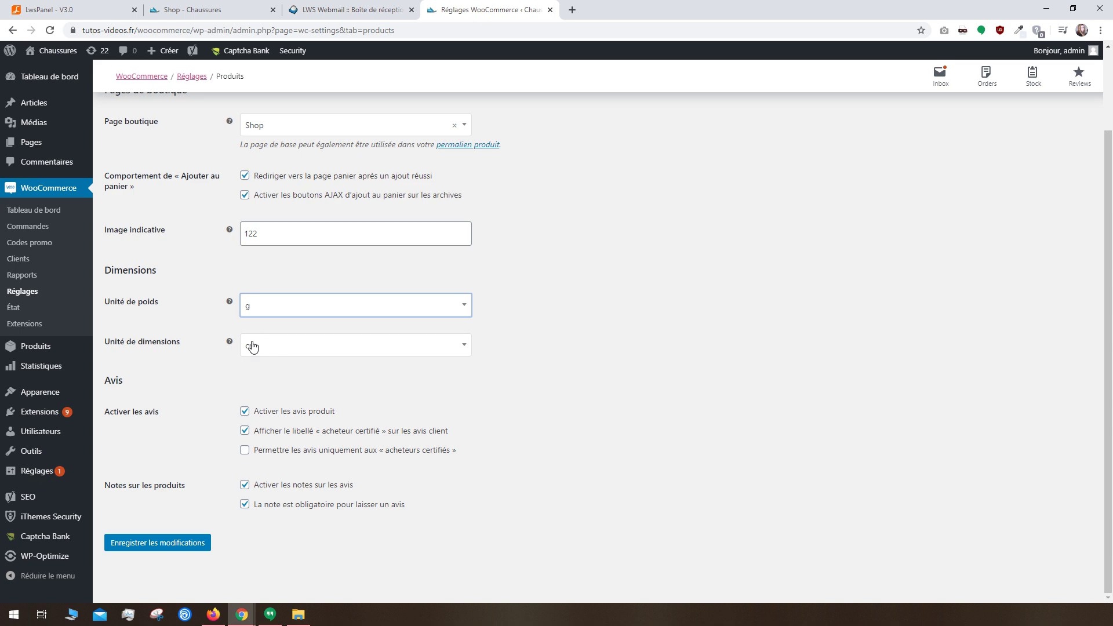
click(244, 348)
click(244, 350)
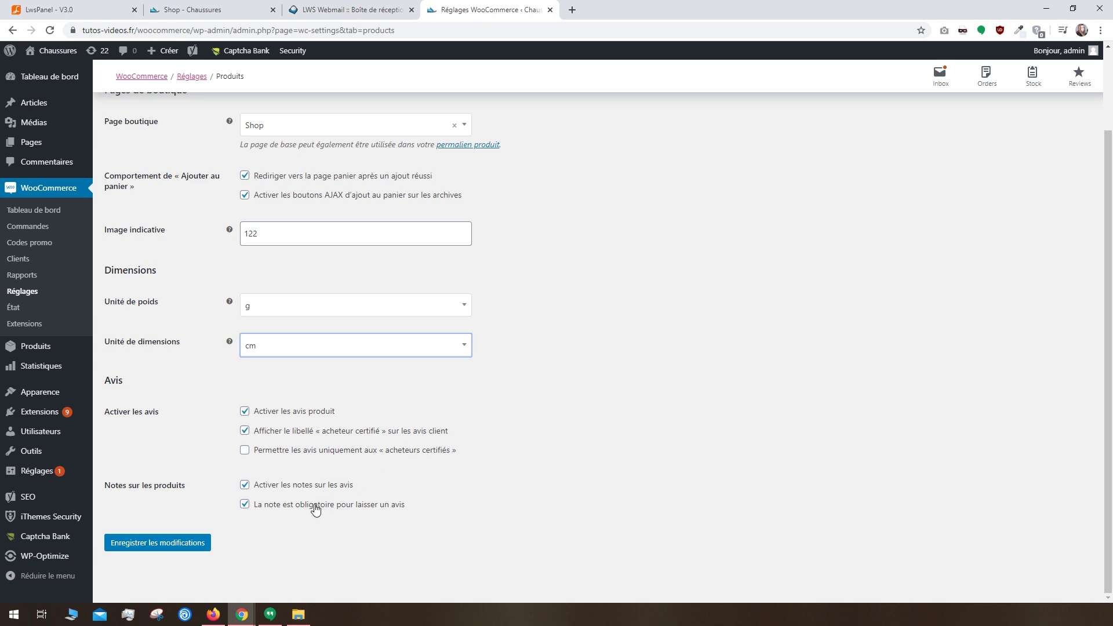
click(135, 547)
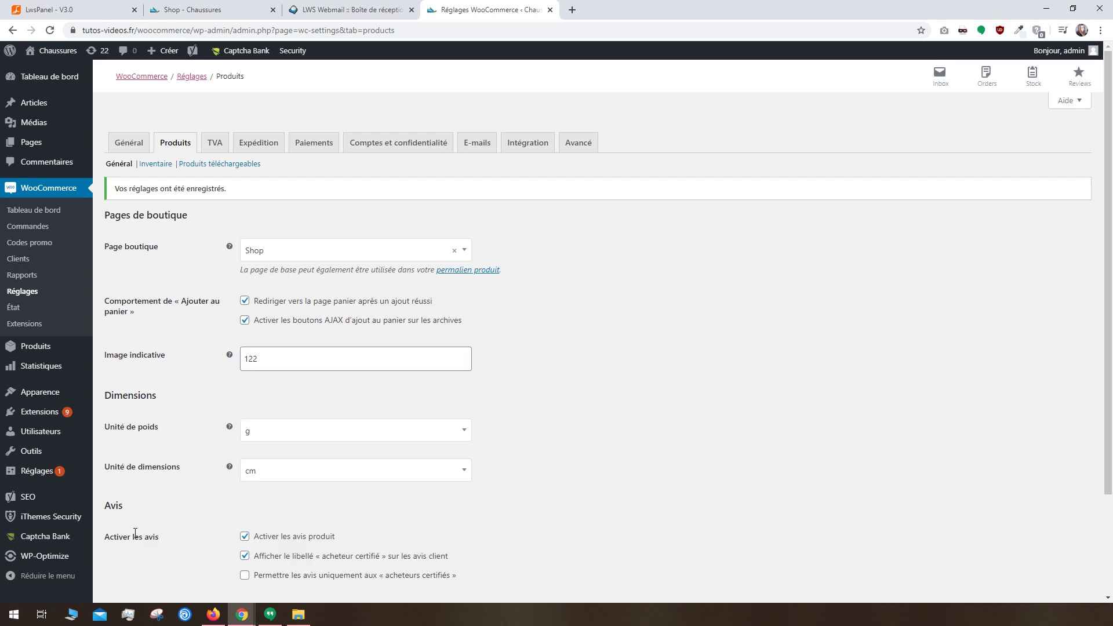
click(155, 164)
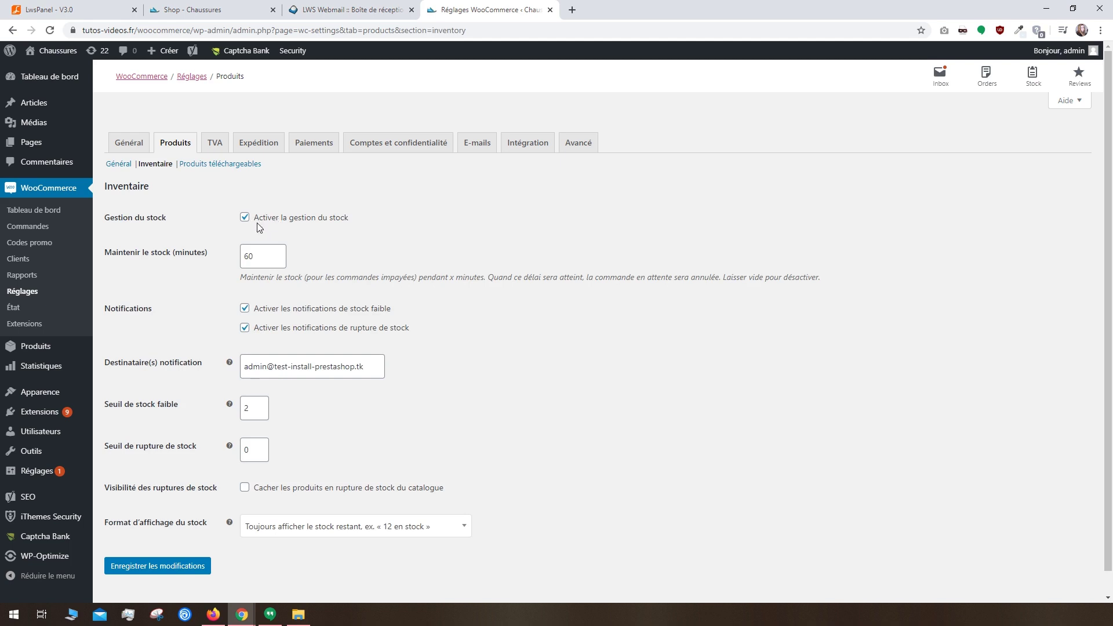
Step: Keep stock management on, set the low-stock threshold to 5, and save the inventory settings
click(245, 223)
click(246, 223)
click(260, 405)
click(259, 405)
click(246, 489)
click(246, 490)
click(278, 527)
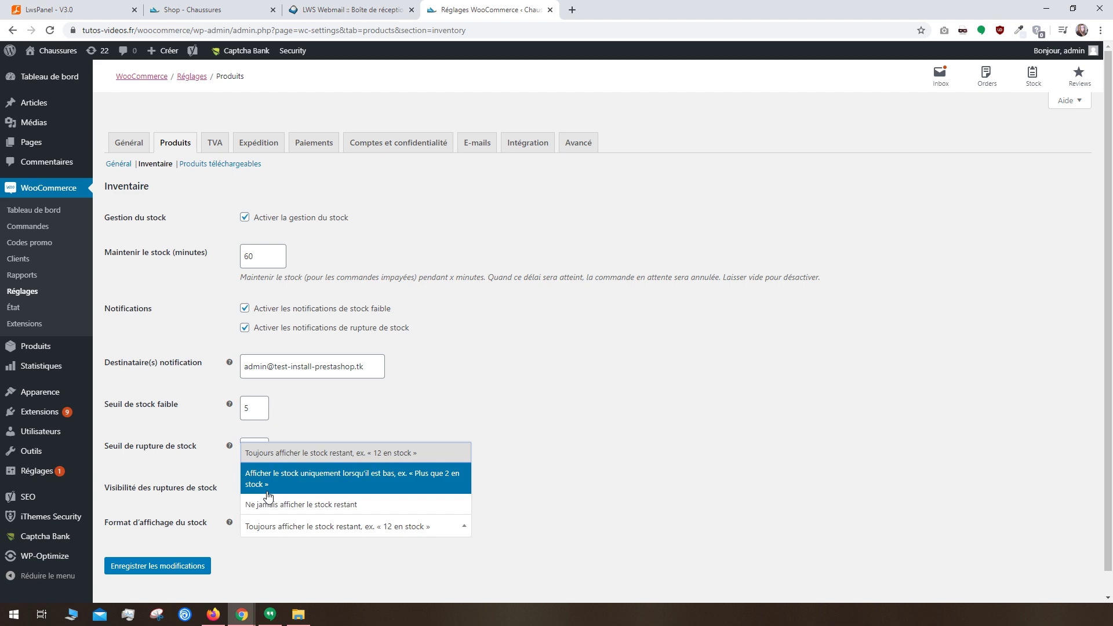
click(257, 557)
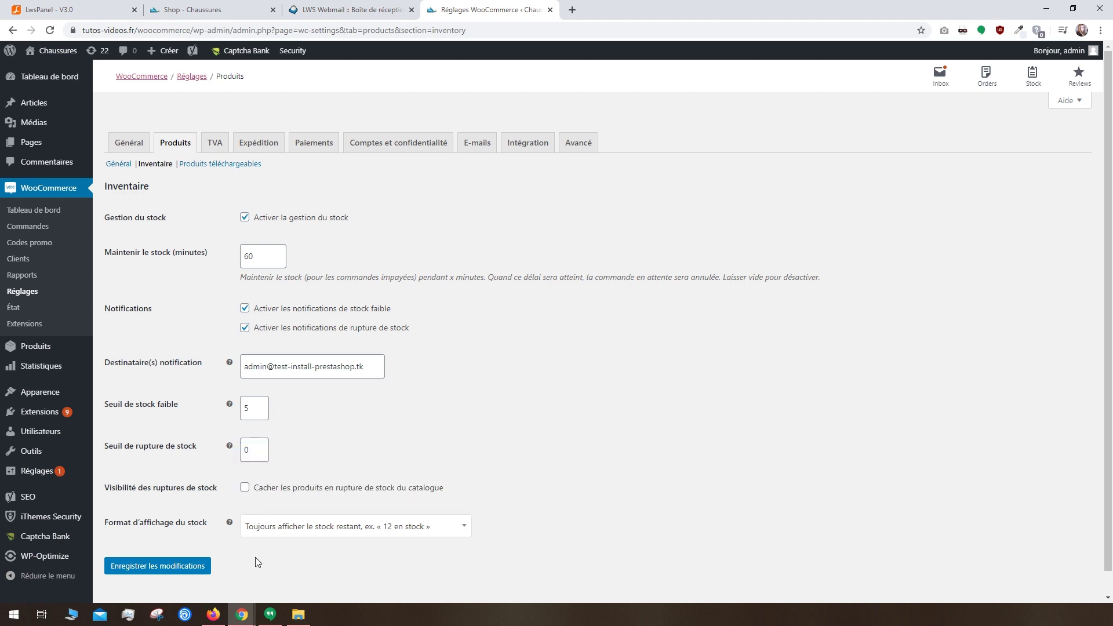
click(193, 566)
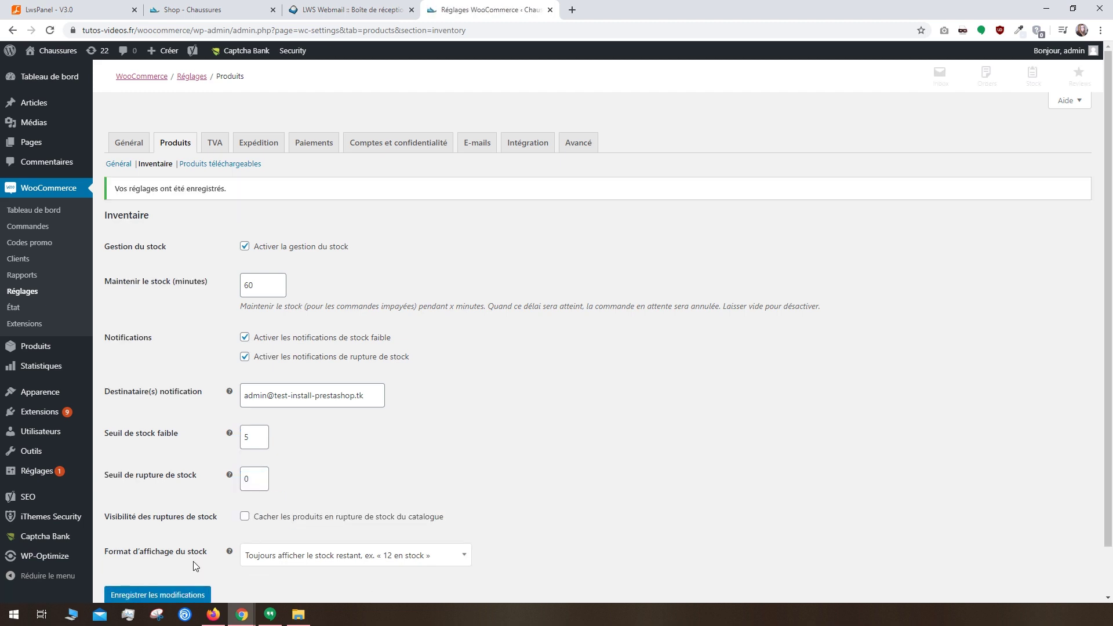
click(242, 165)
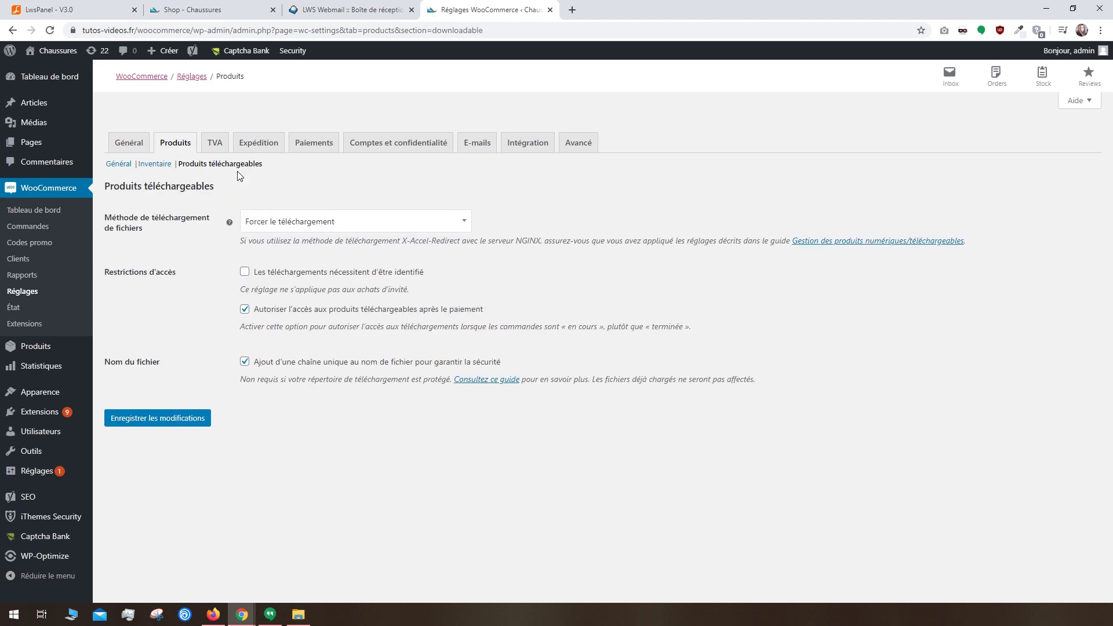
Step: Leave the file download method on Forcer le téléchargement
click(335, 224)
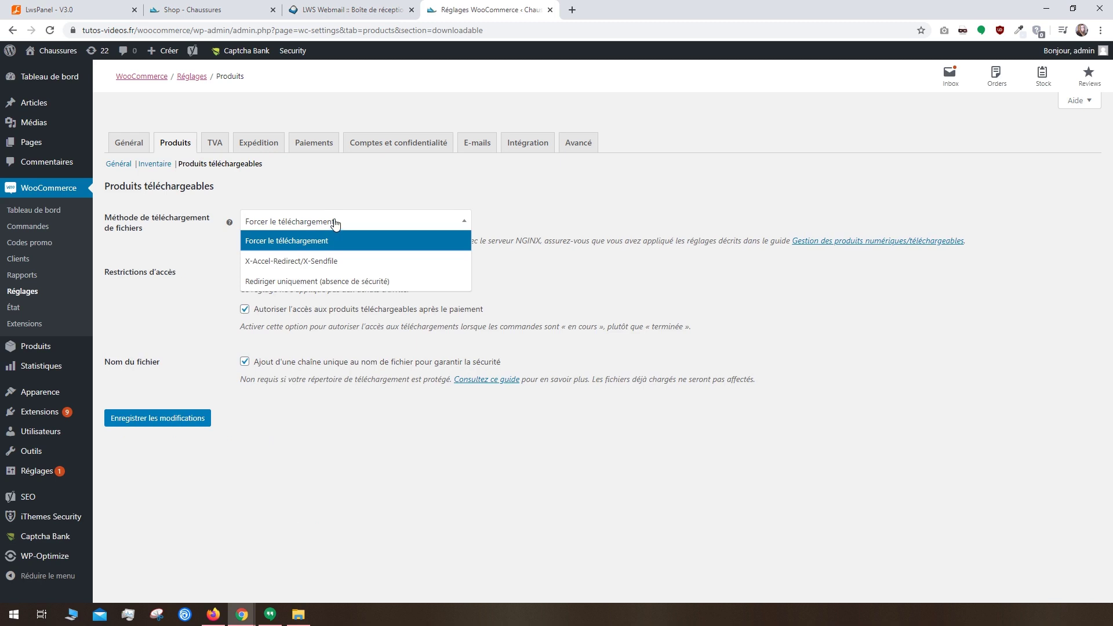
click(335, 223)
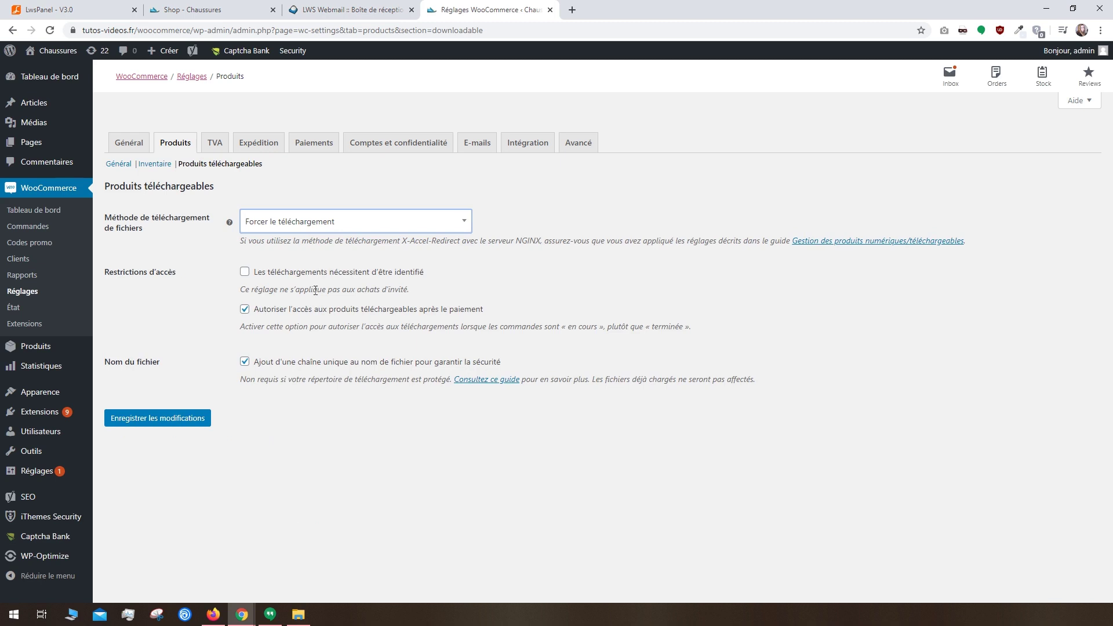
click(213, 144)
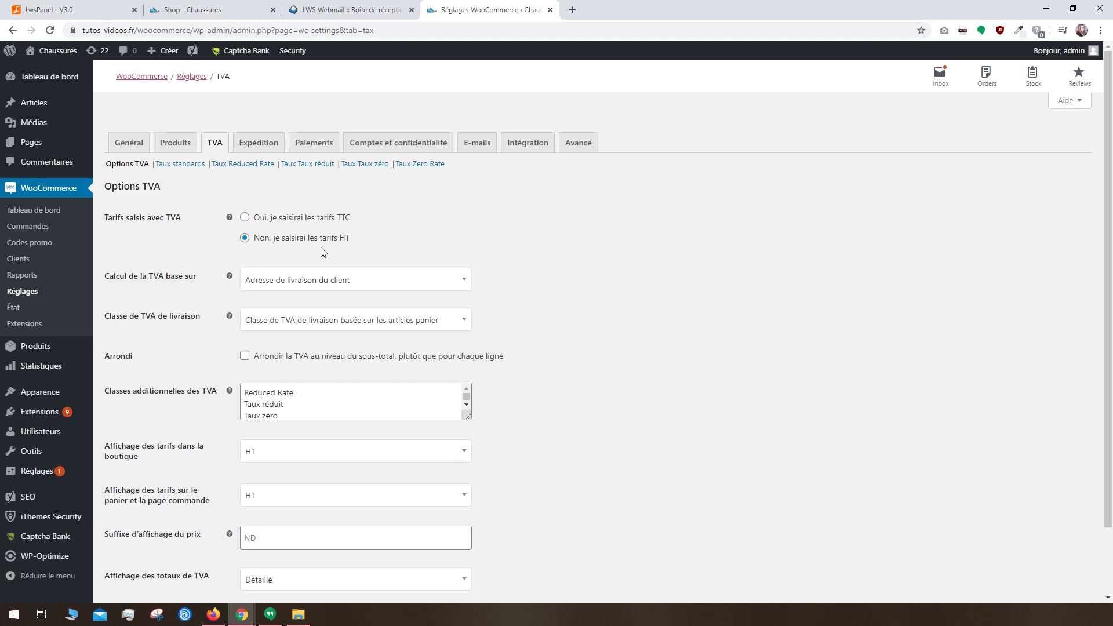
Step: Keep VAT based on shipping address and shipping VAT class based on cart items
click(300, 281)
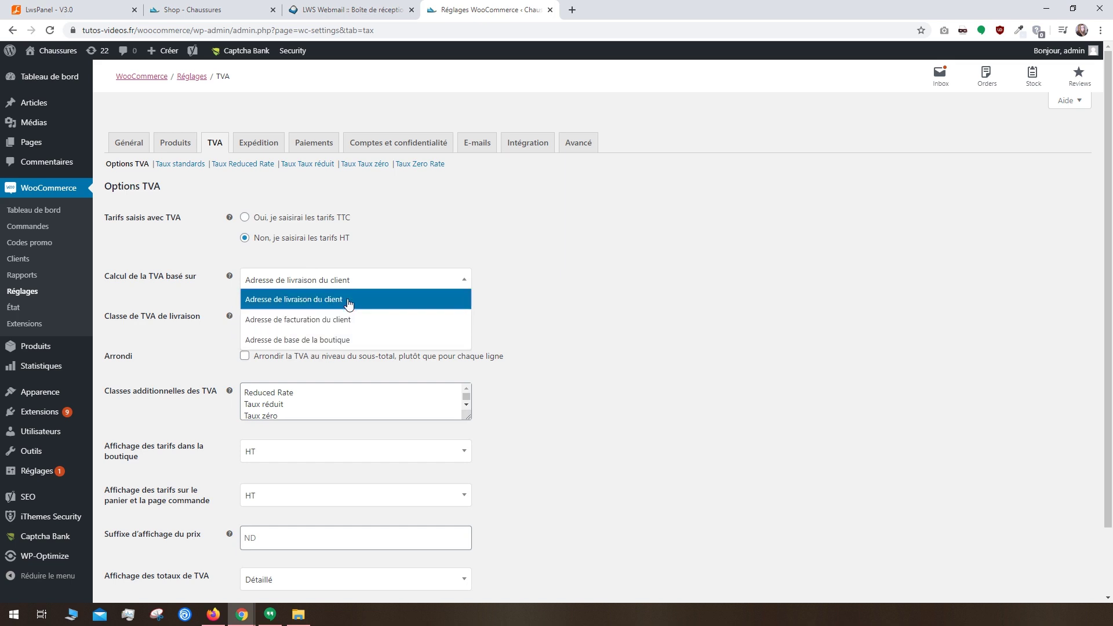
click(360, 254)
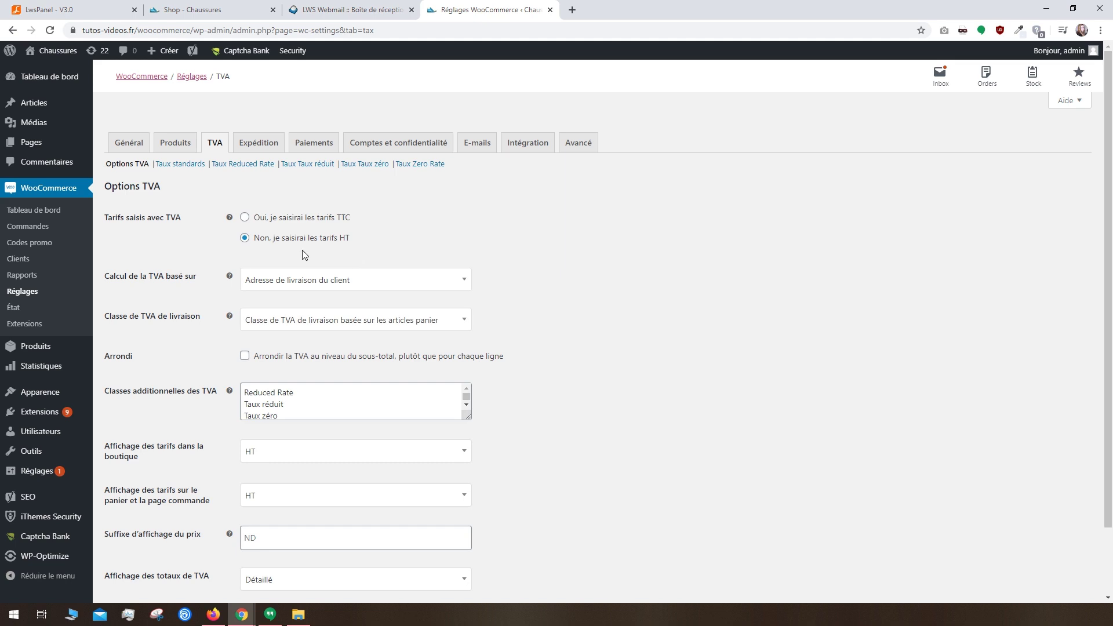
click(278, 327)
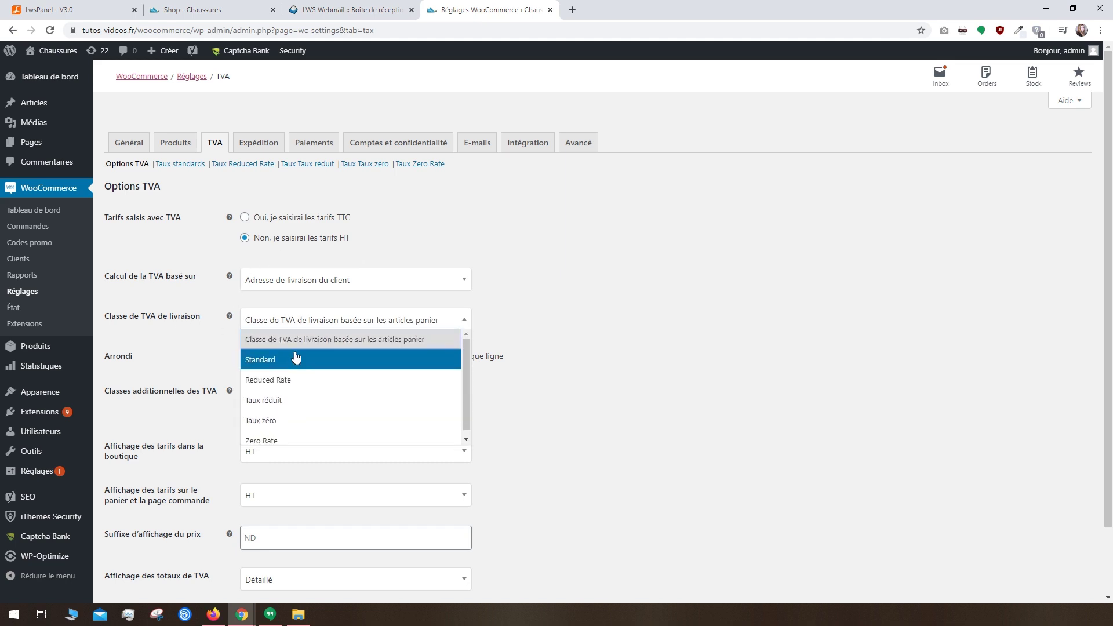
click(298, 341)
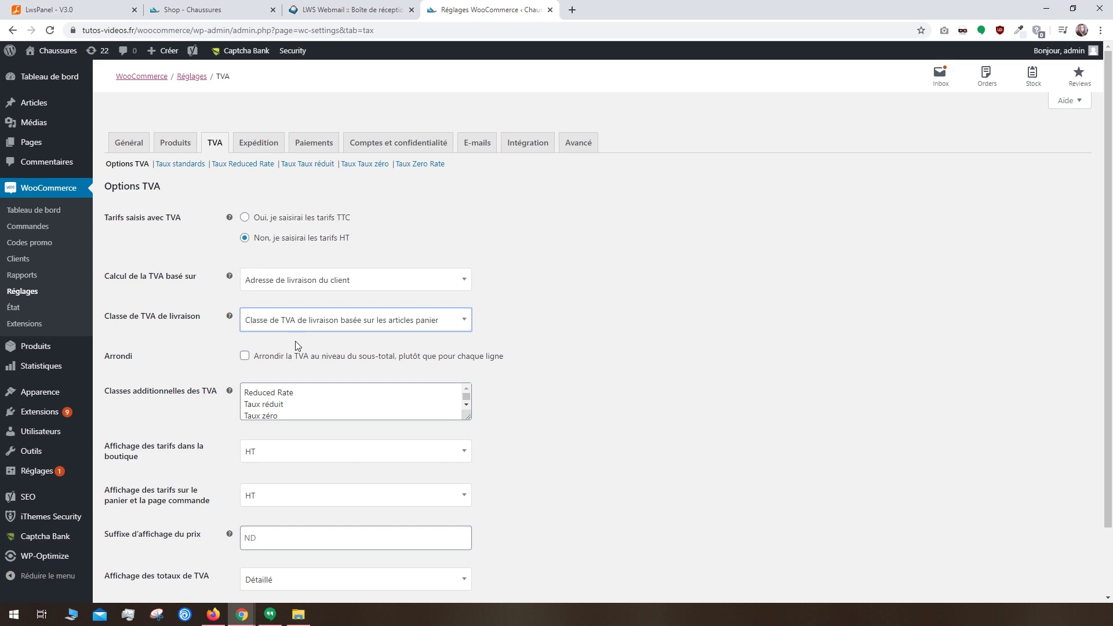
click(274, 395)
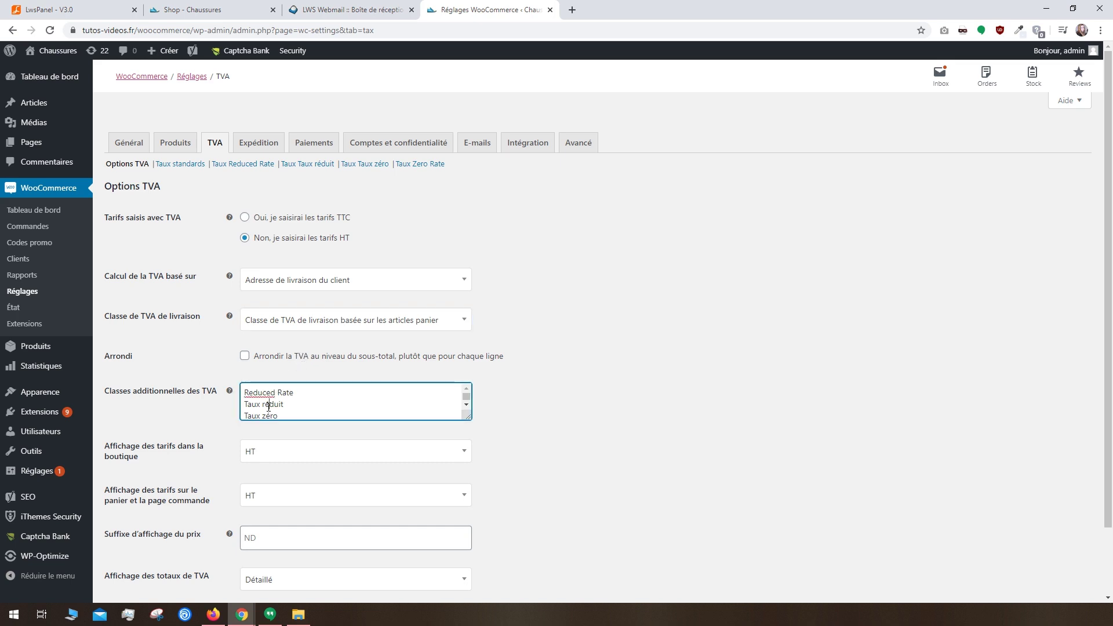
click(248, 439)
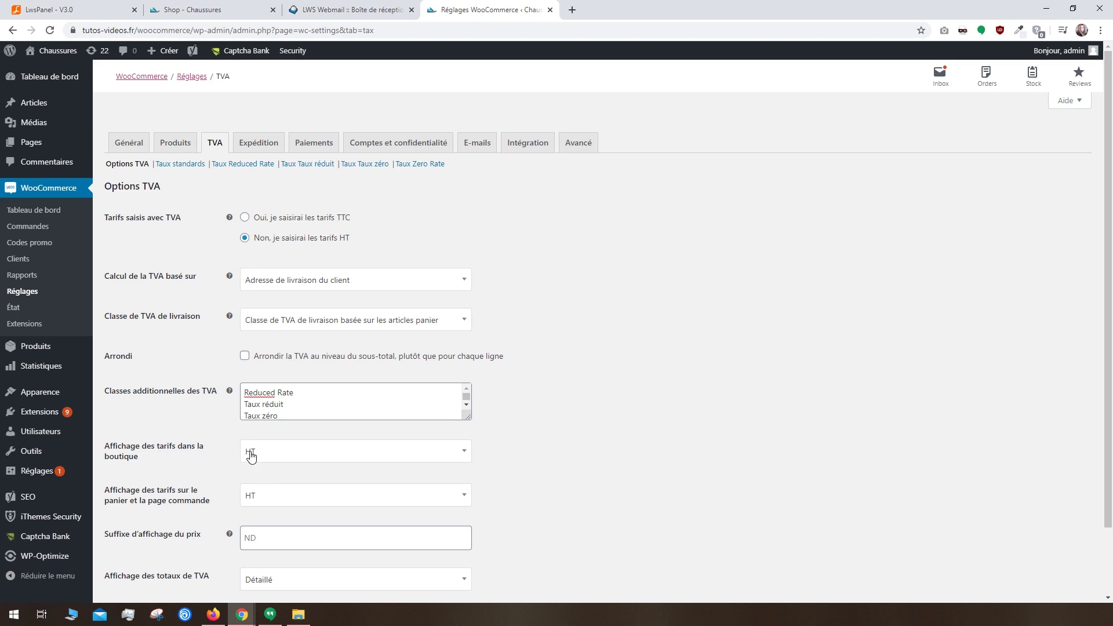
scroll(250, 456, down, 1)
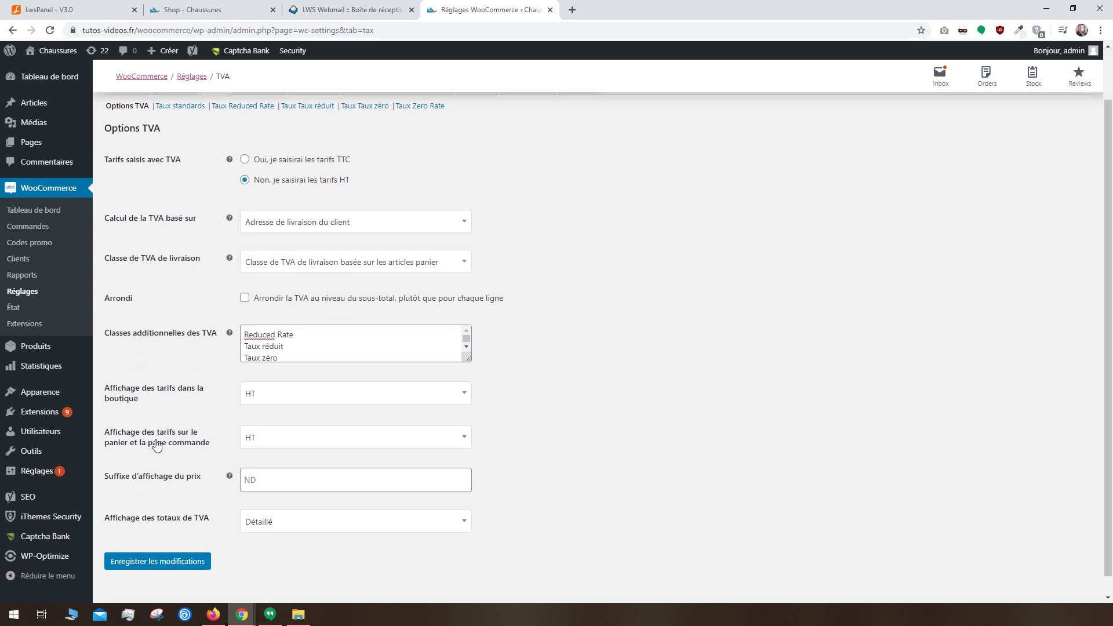
Step: Show cart and checkout prices TTC, shop prices HT, no suffix, totals Détaillé, and save
click(251, 438)
click(265, 456)
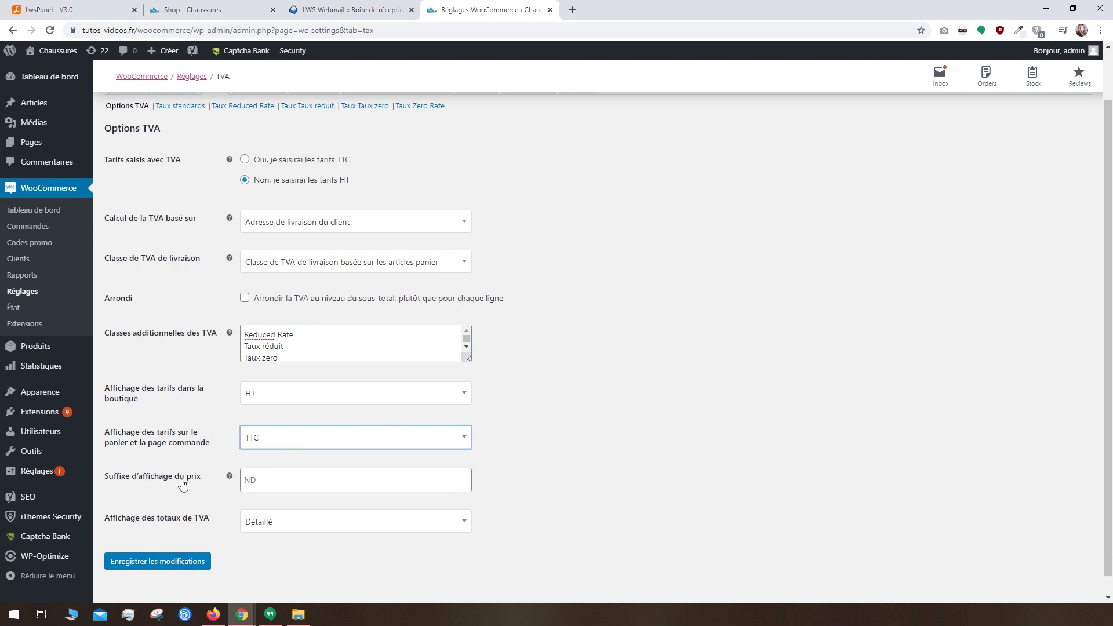
click(266, 394)
click(267, 413)
click(276, 483)
text(TVA incluse)
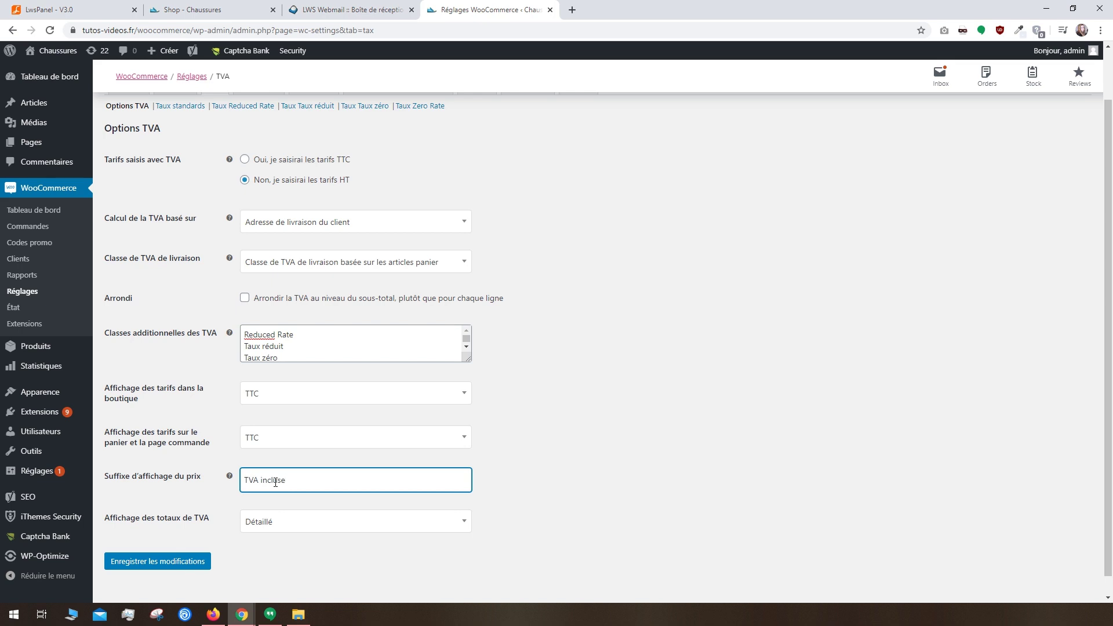
drag(287, 480, 260, 416)
key(BackSpace)
click(261, 394)
click(264, 432)
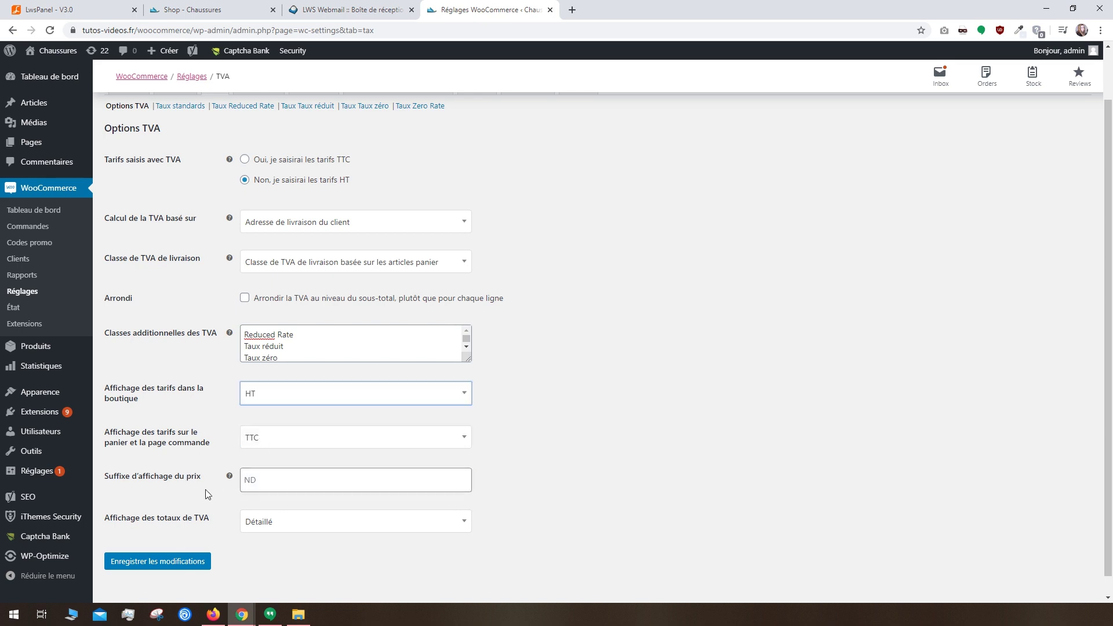
click(251, 529)
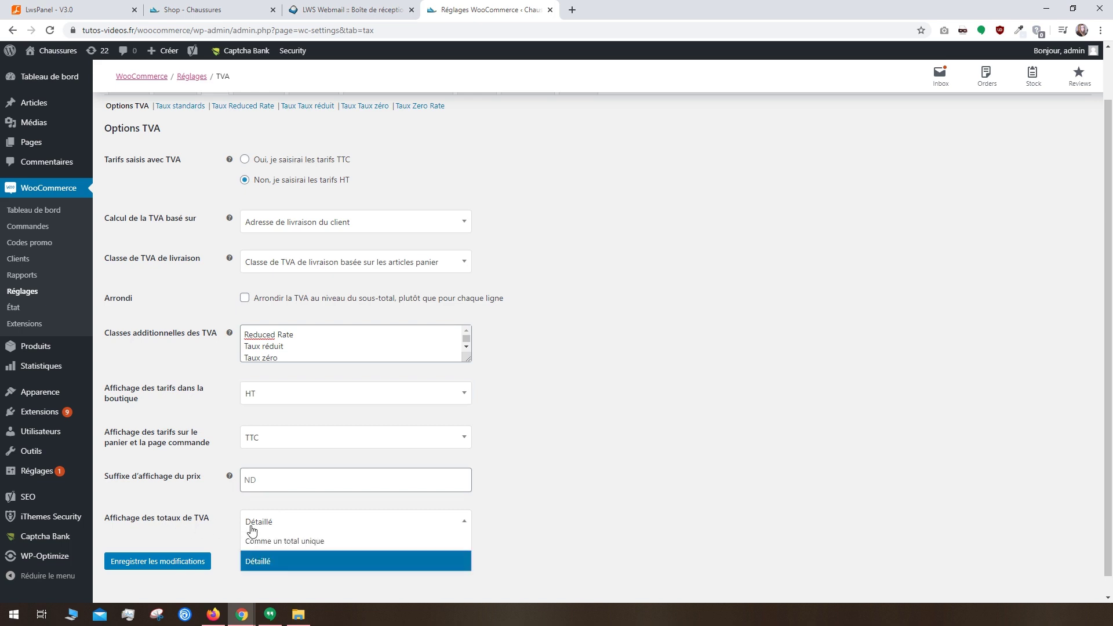
click(251, 528)
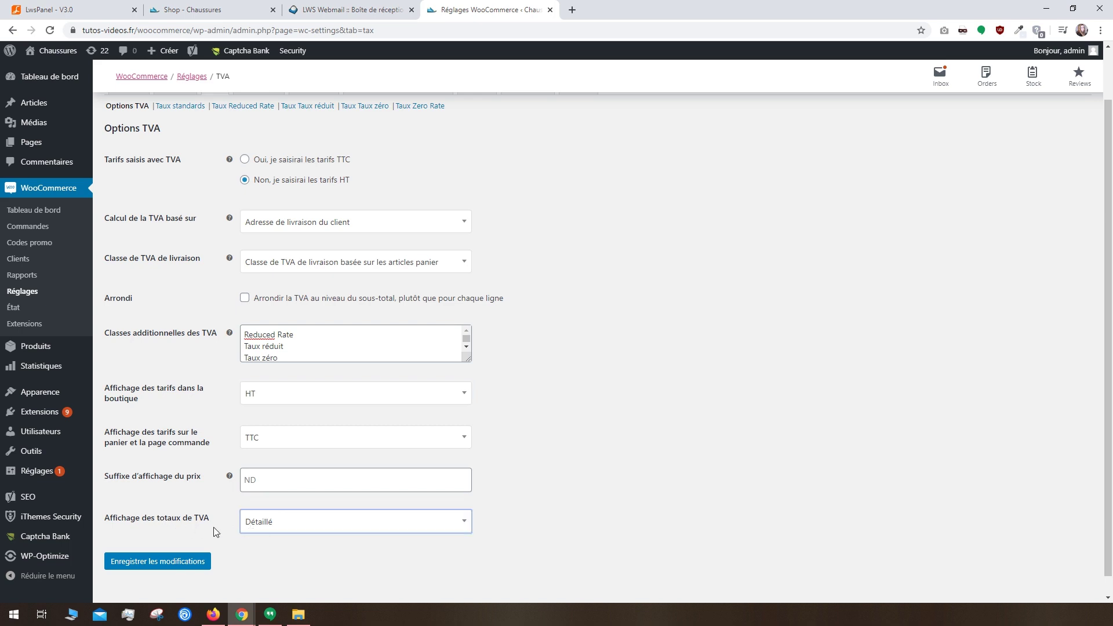
click(186, 567)
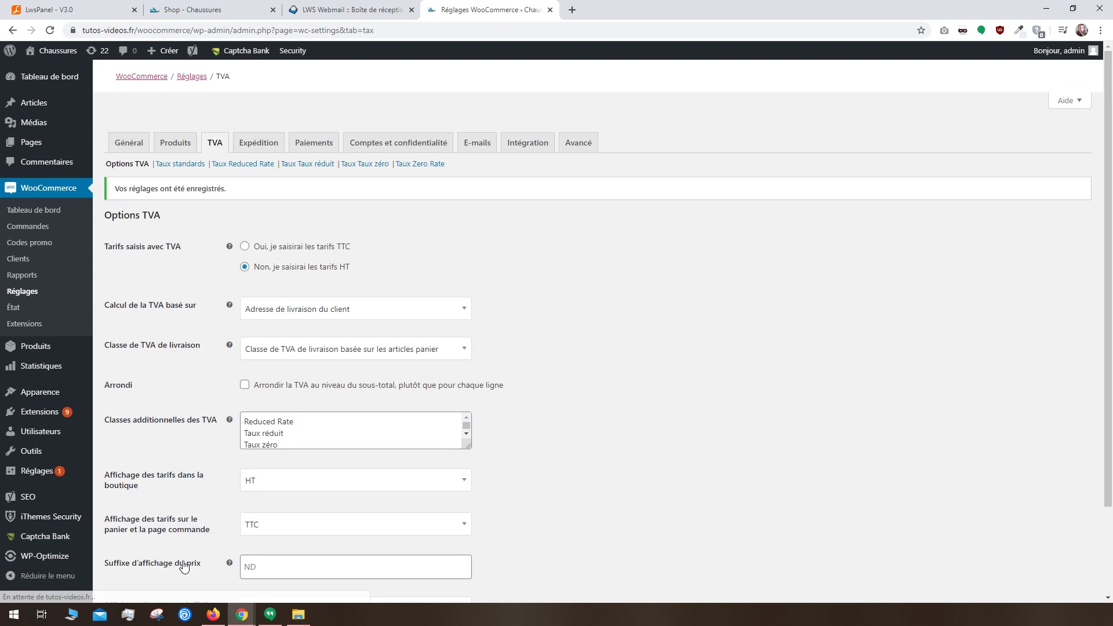
Step: Add and save a 20% standard VAT rate (TVA20) for France
click(167, 165)
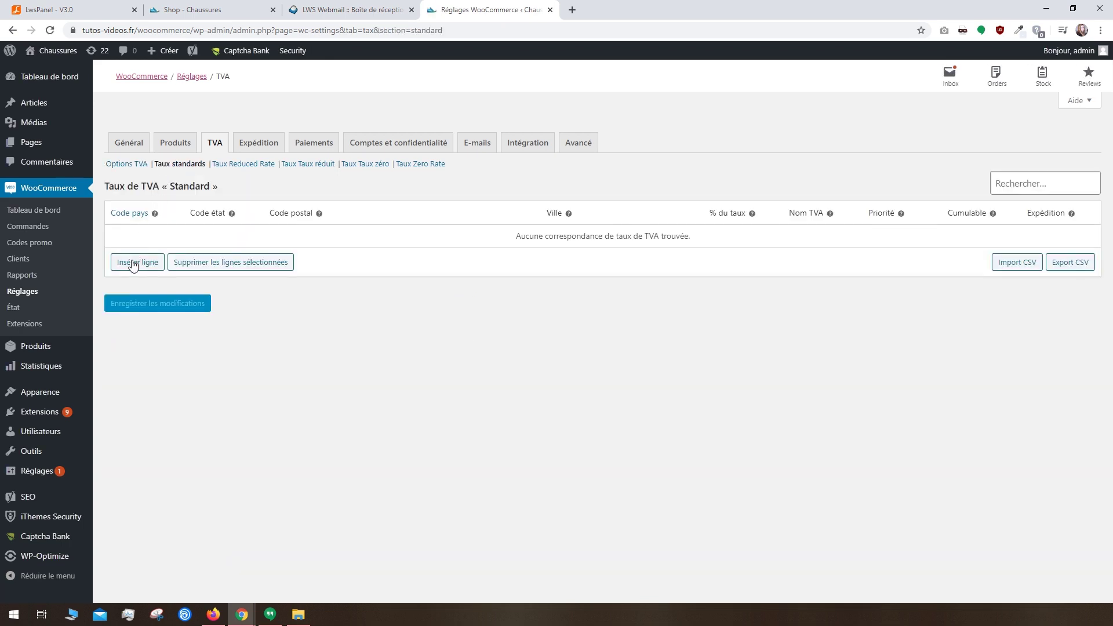
click(133, 265)
click(168, 238)
text(FR)
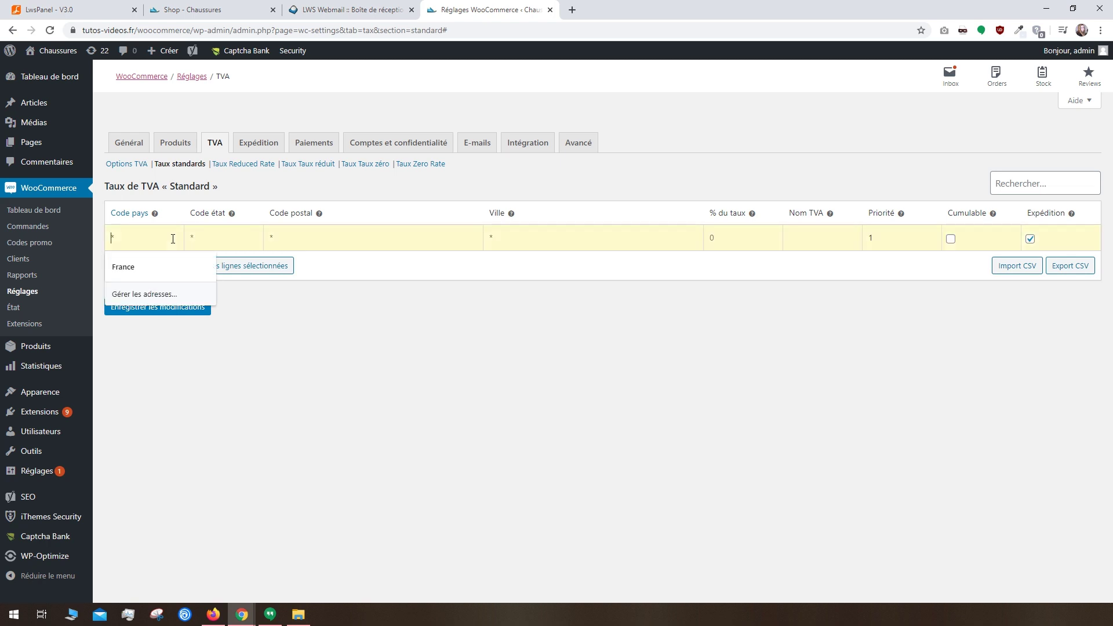
click(221, 239)
text(FR)
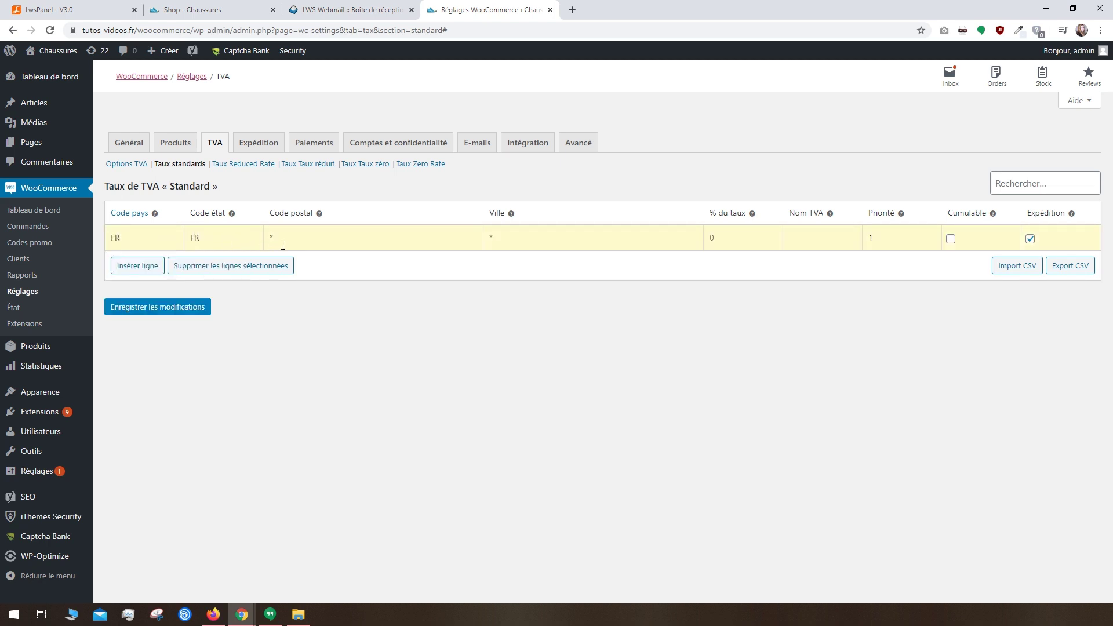
click(739, 242)
text(20TVA20)
click(191, 308)
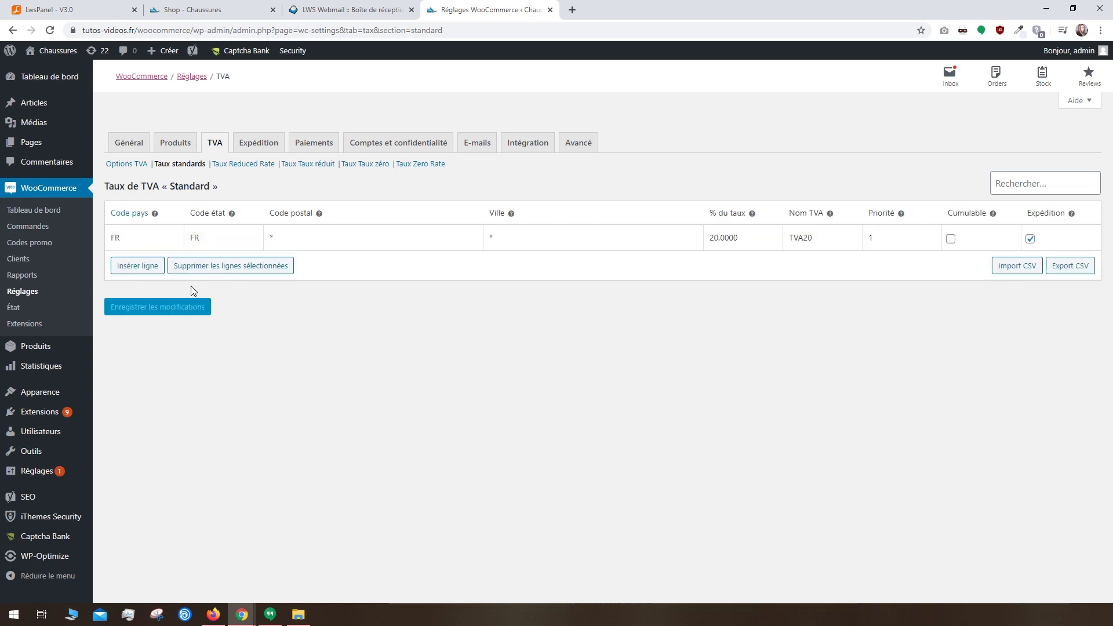
Step: Add and save a 5.5% reduced VAT rate
click(294, 165)
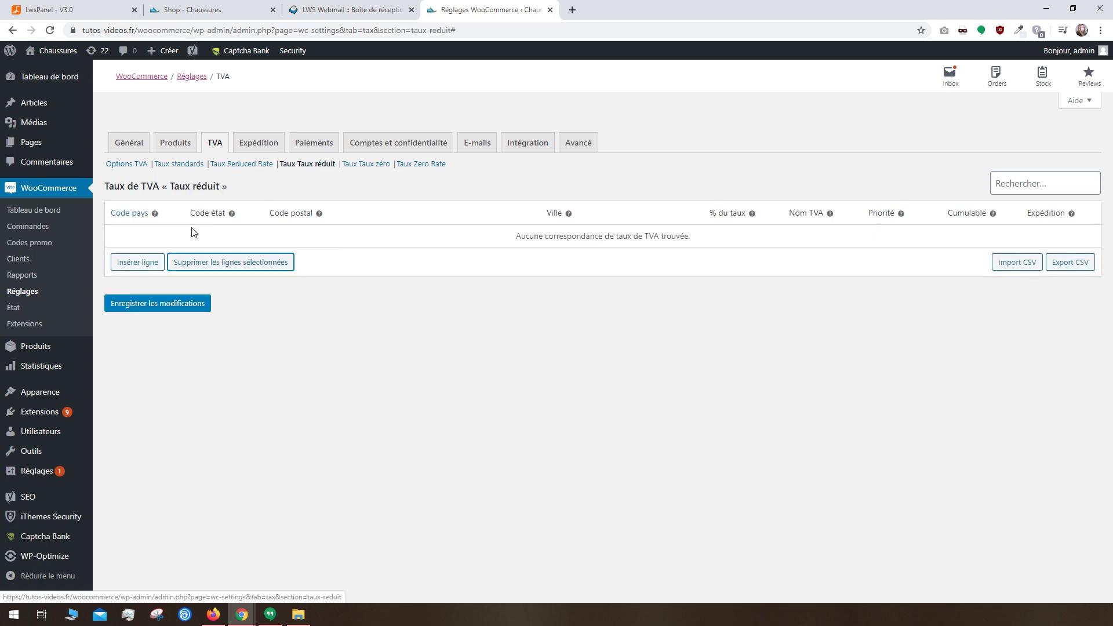
click(150, 263)
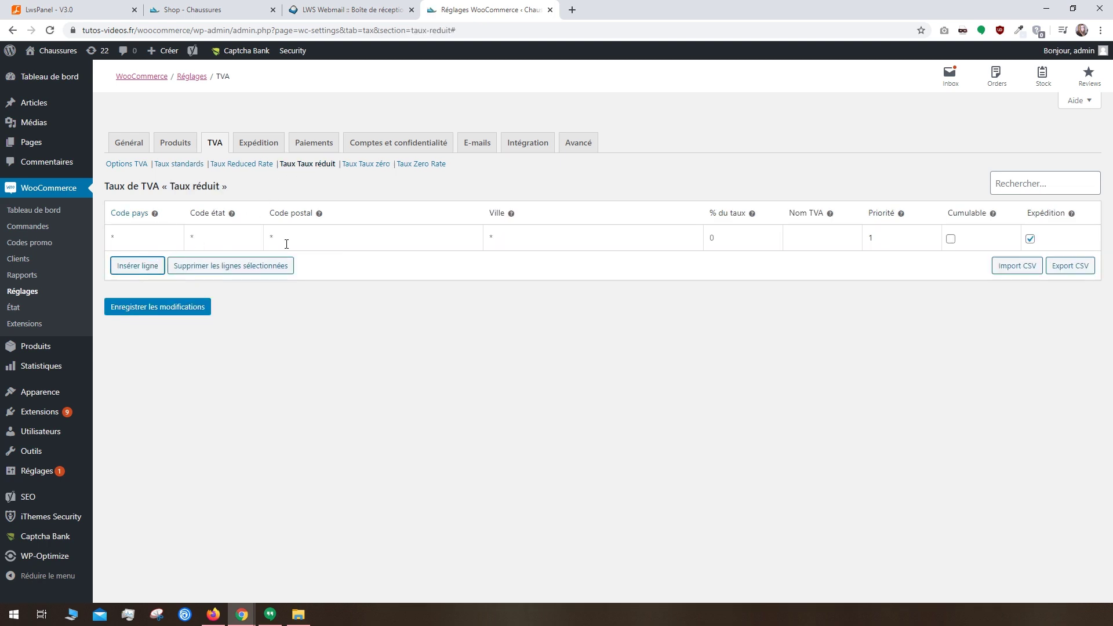
click(749, 231)
text(5.5)
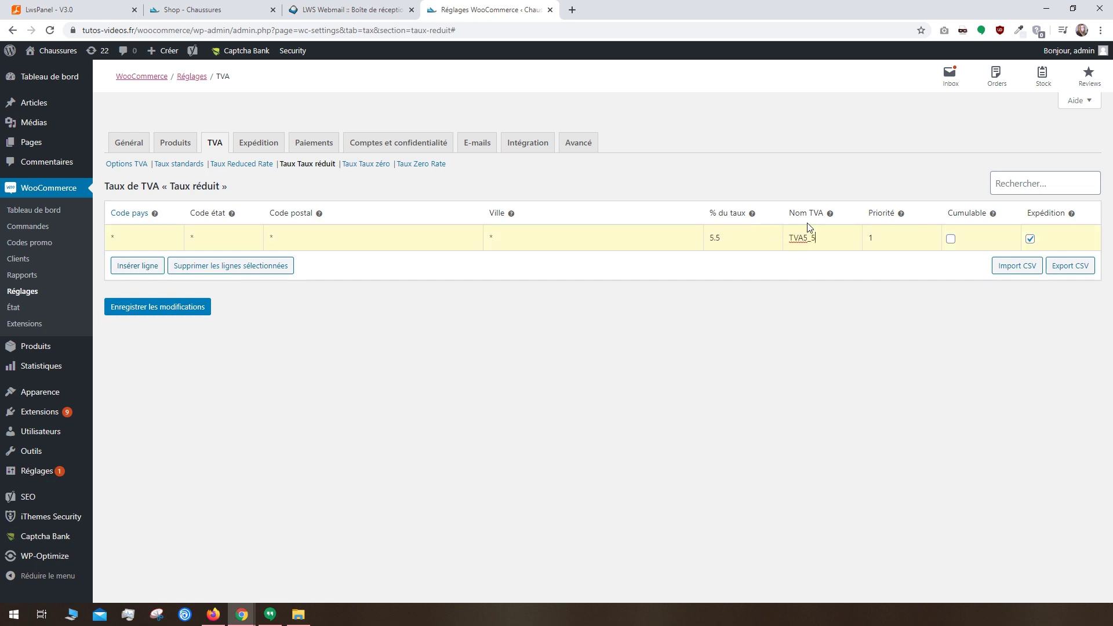
click(153, 306)
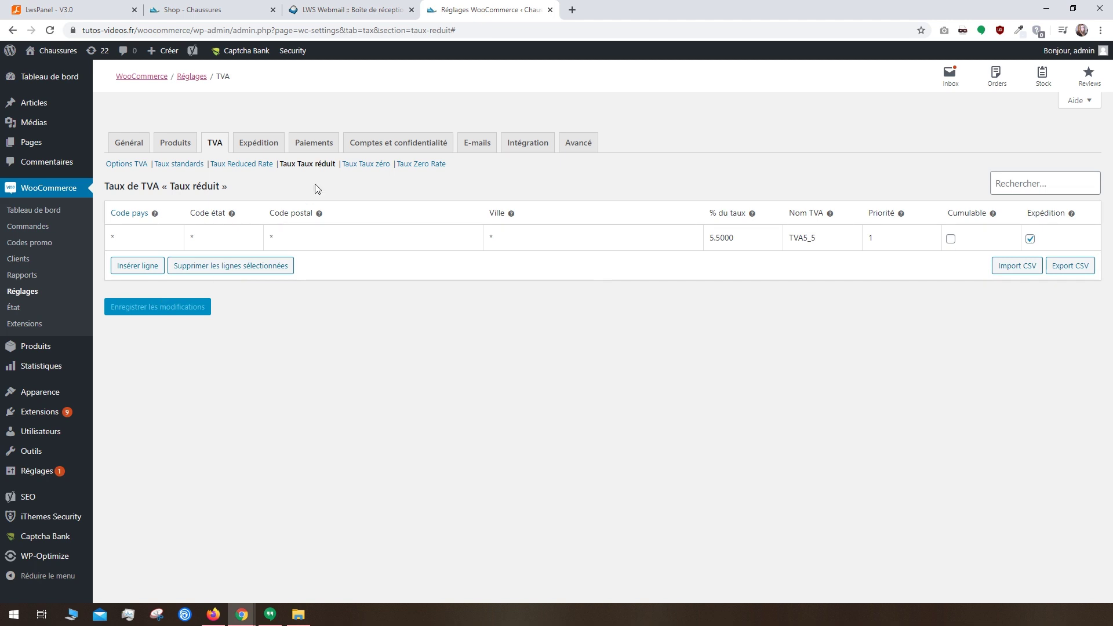
Step: Add and save the TVAzero zero-rate VAT line
click(364, 165)
click(139, 266)
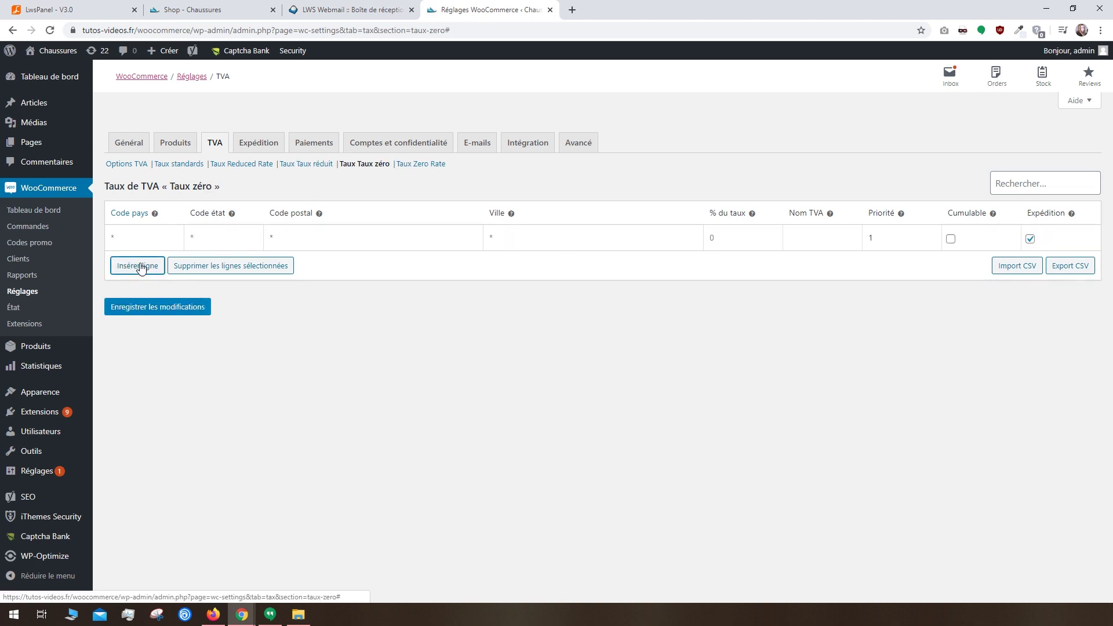
click(725, 244)
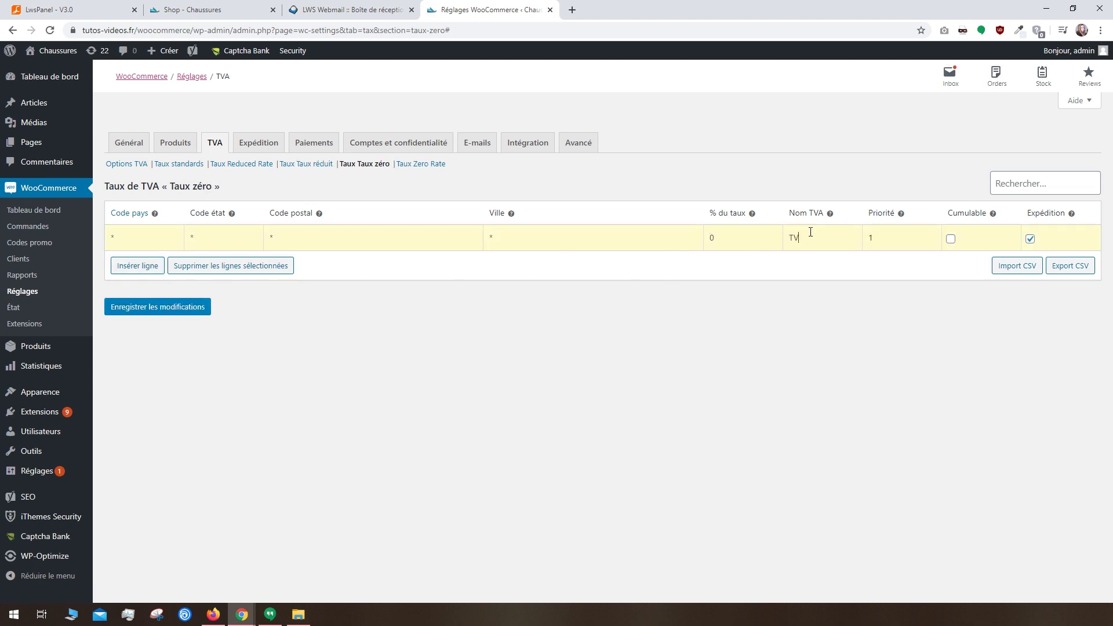
click(181, 297)
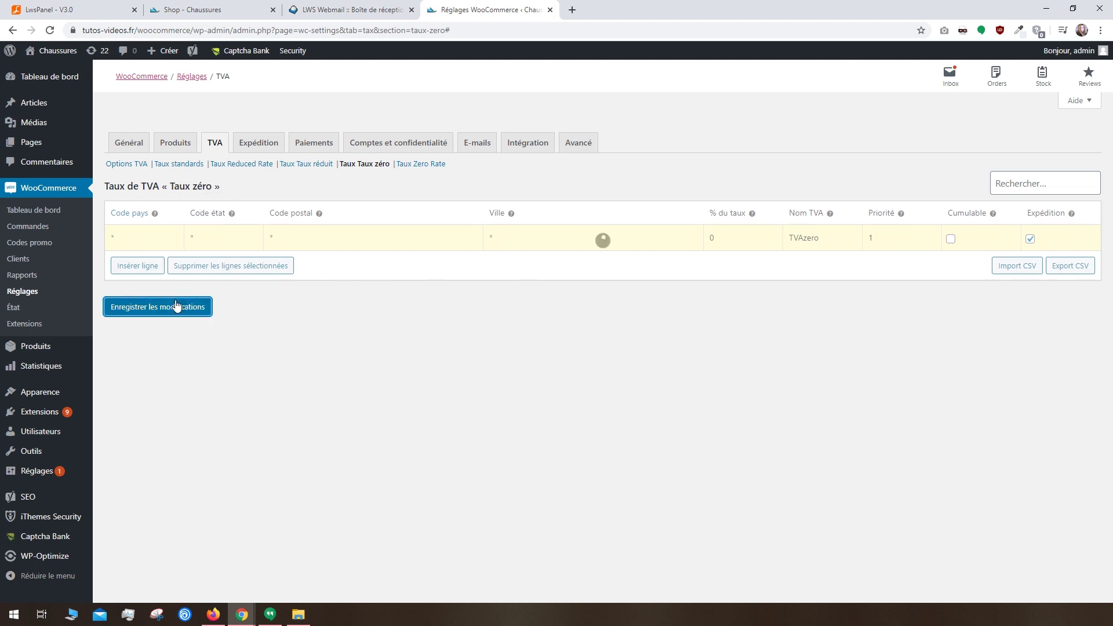
click(259, 148)
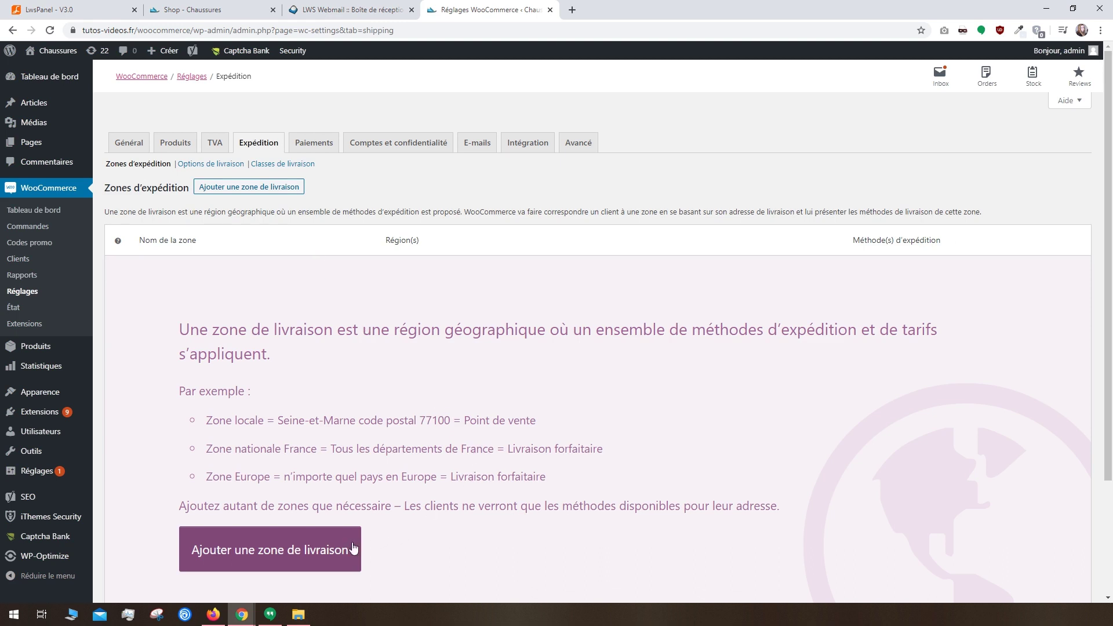
Step: Create a shipping zone named 'France métropolitaine' with France as its region
click(248, 571)
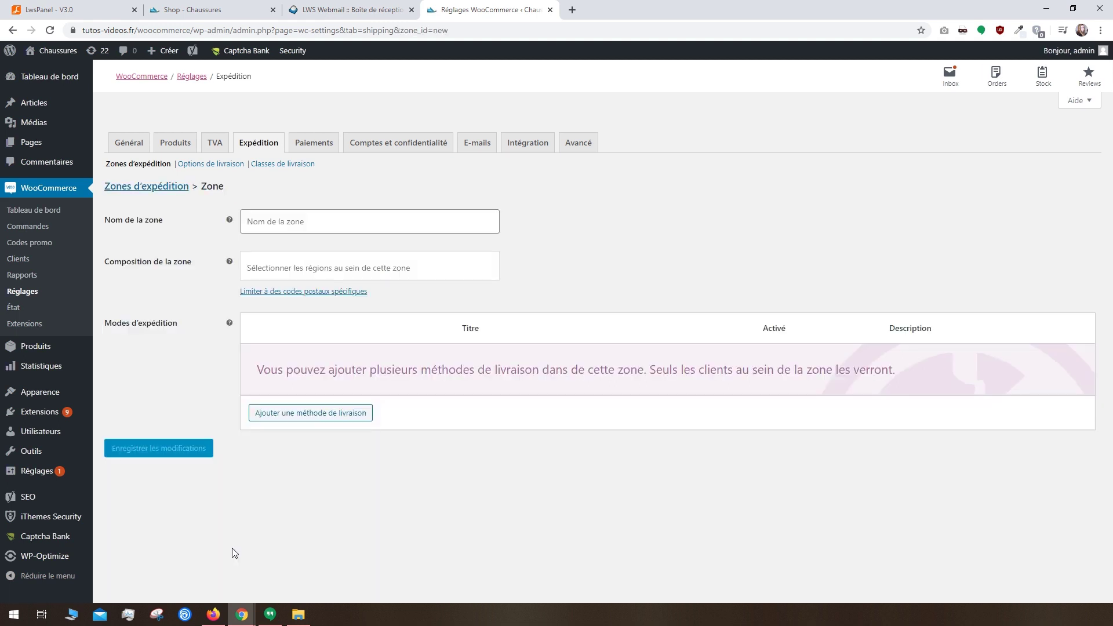
click(269, 261)
text(fra)
click(281, 311)
click(270, 222)
text(France métropolitaine)
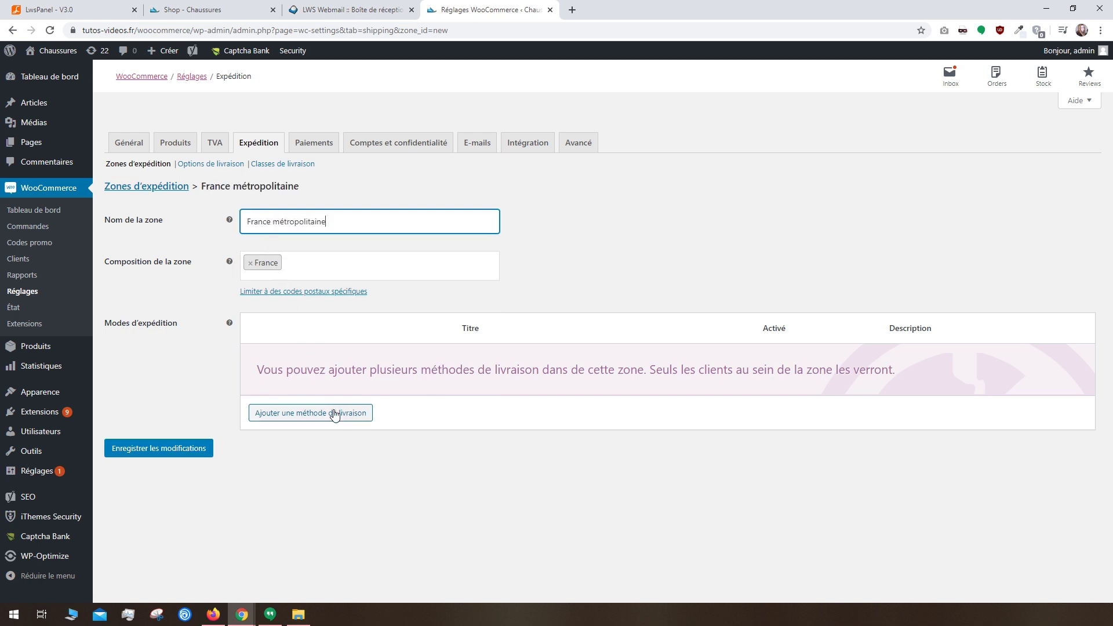
Step: Add a flat-rate Forfait delivery method to the France métropolitaine zone
click(333, 412)
click(351, 329)
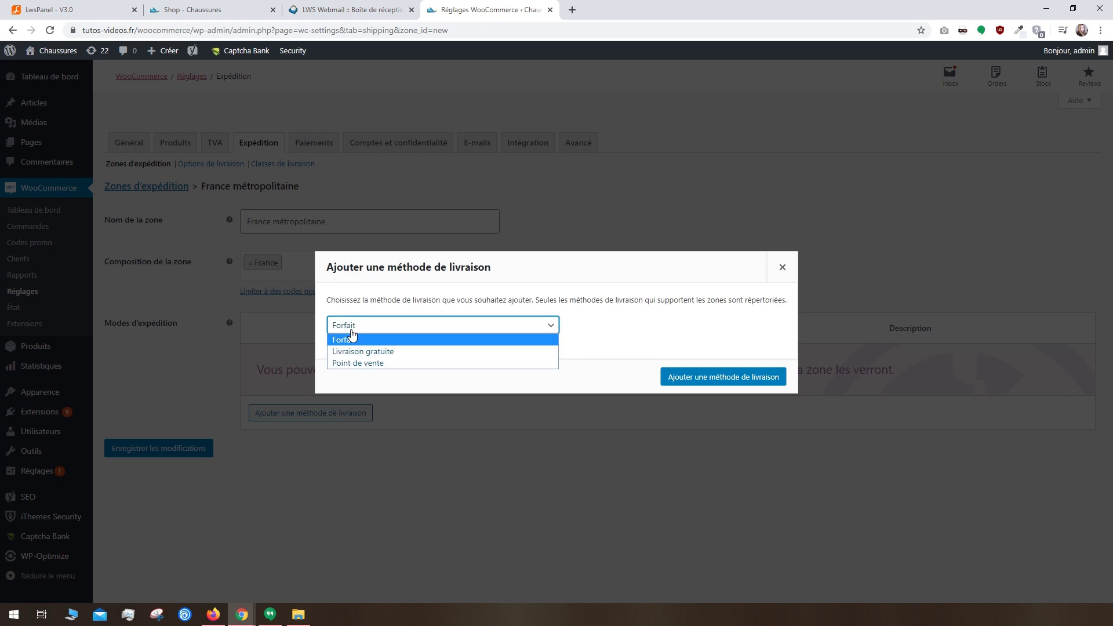
click(351, 338)
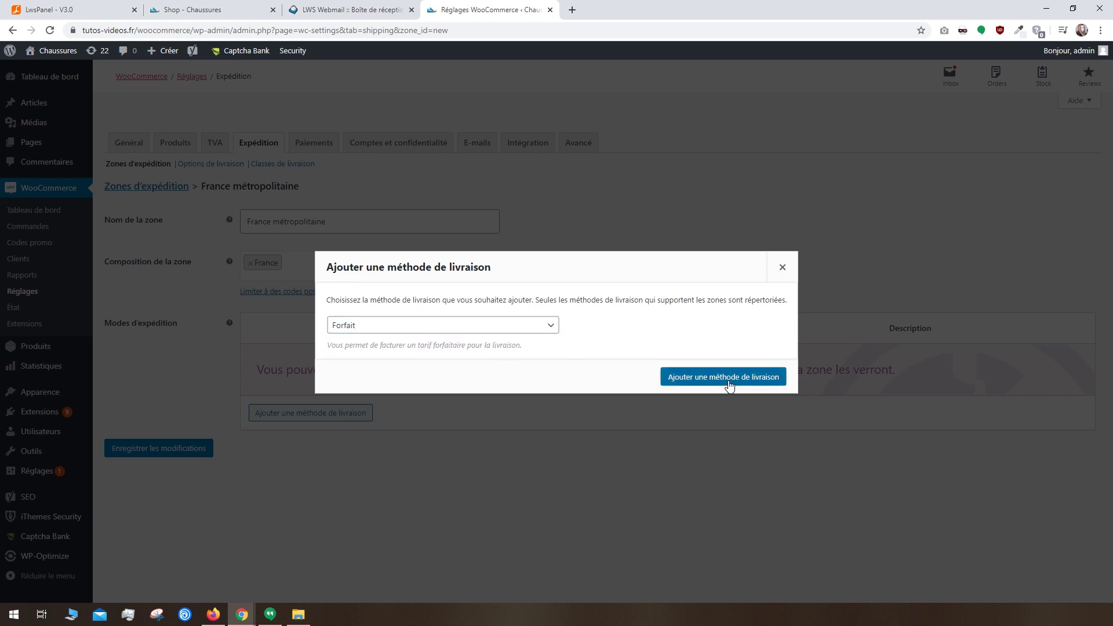
click(724, 377)
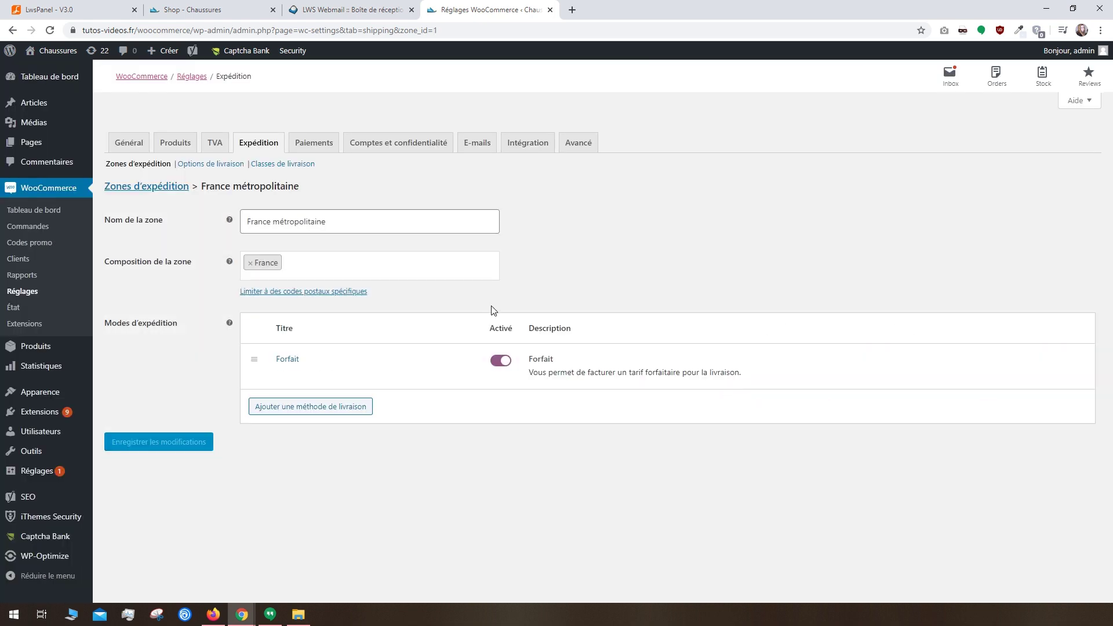
click(319, 145)
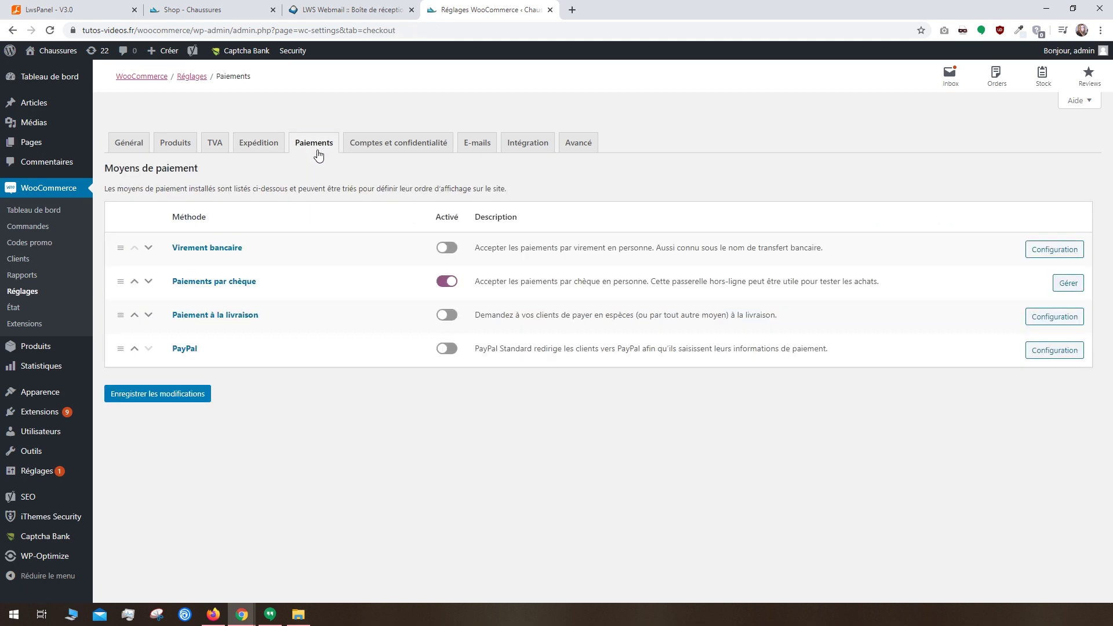
Step: Enable PayPal, disable cheque payments, move PayPal to second place and save
click(447, 350)
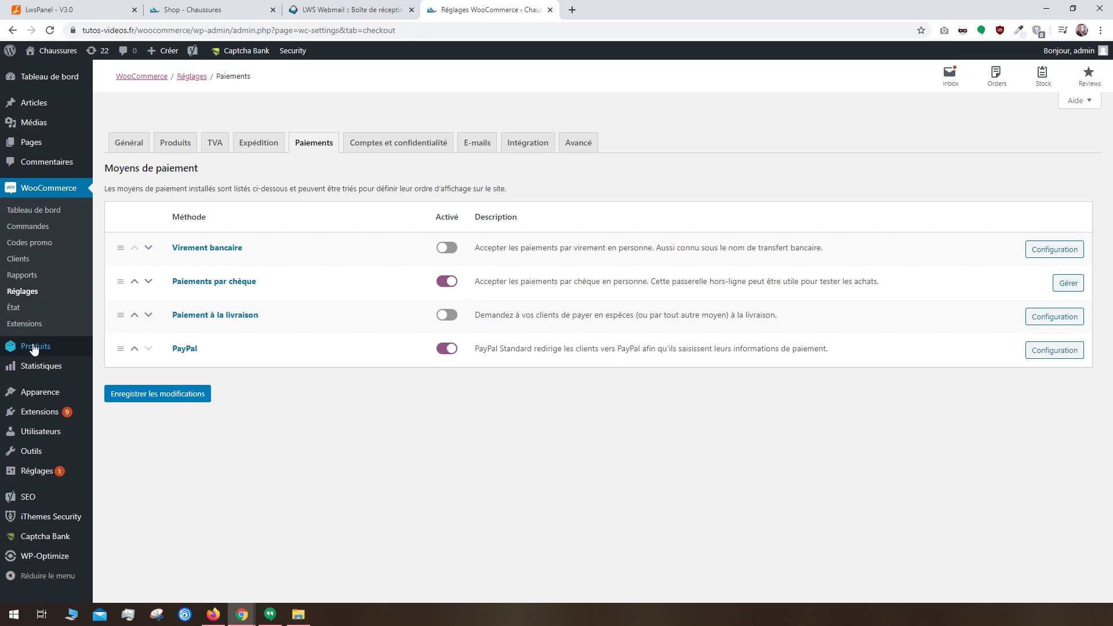
drag(120, 349, 131, 311)
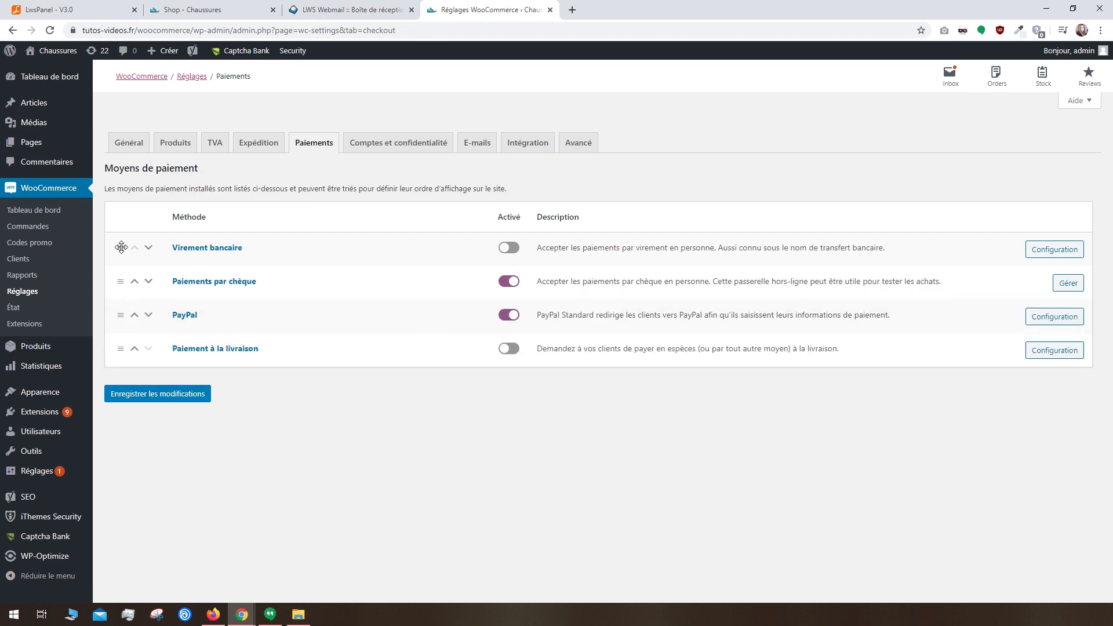
click(509, 283)
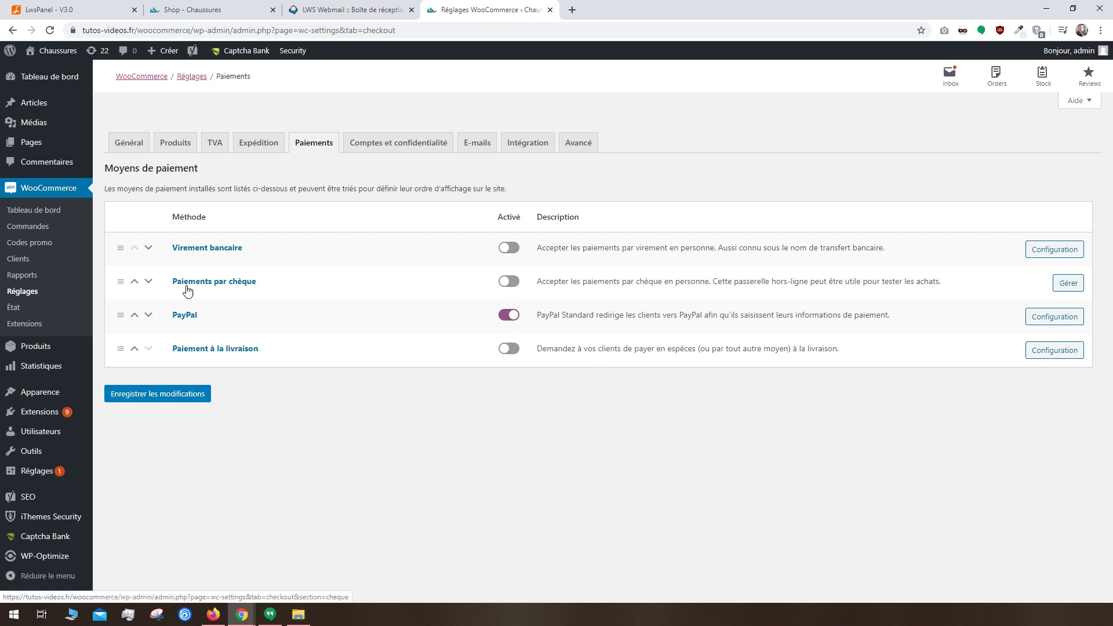
drag(120, 281, 120, 333)
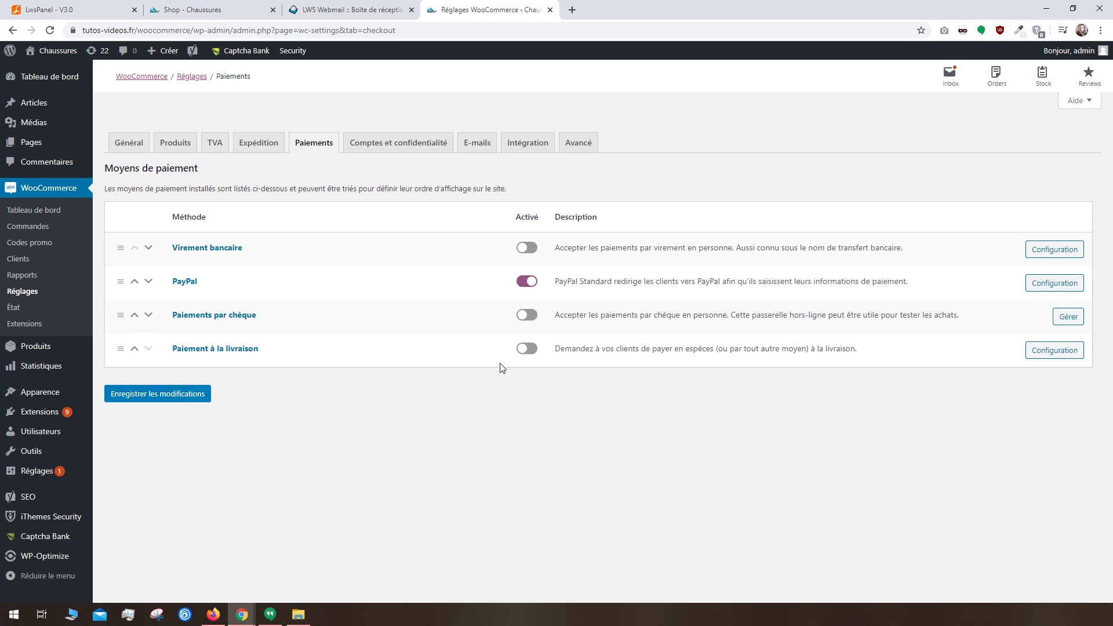
click(1036, 289)
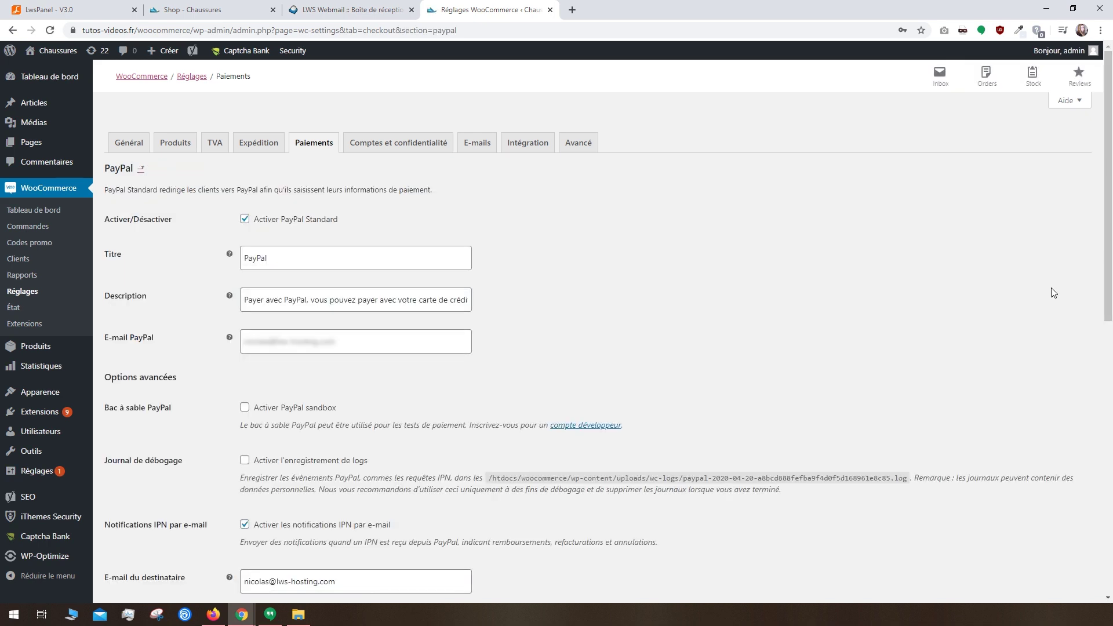
click(13, 31)
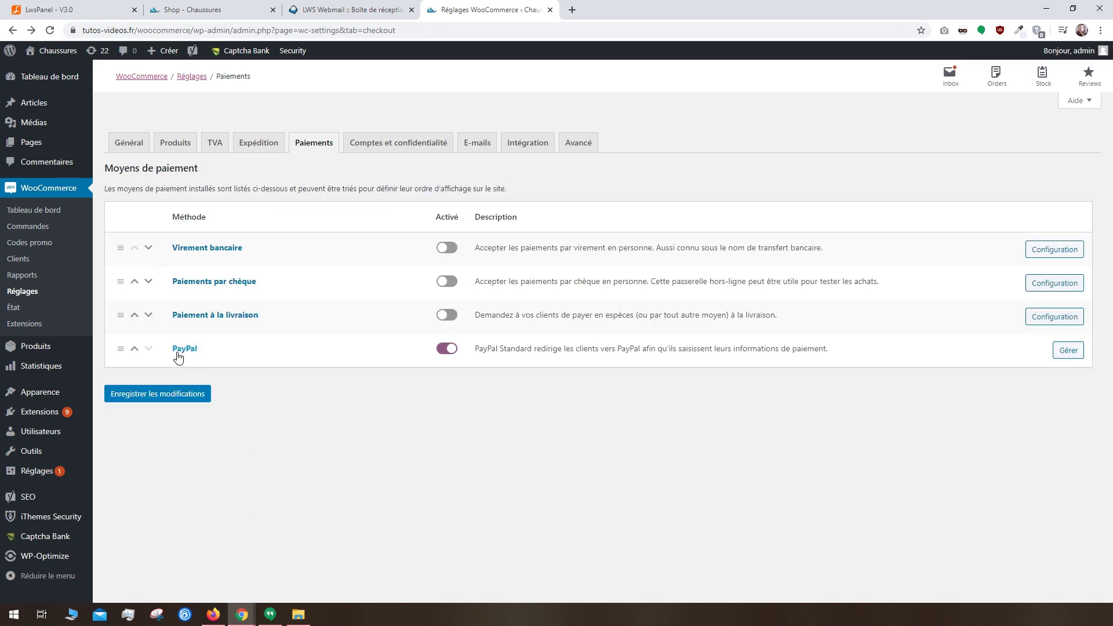
drag(123, 350, 124, 279)
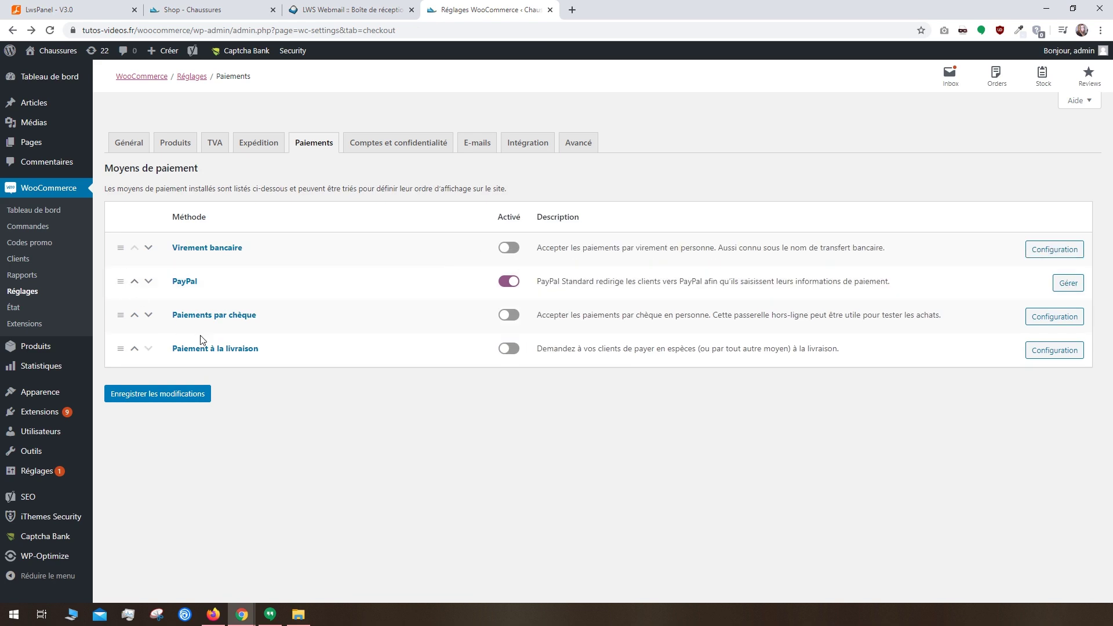
click(183, 396)
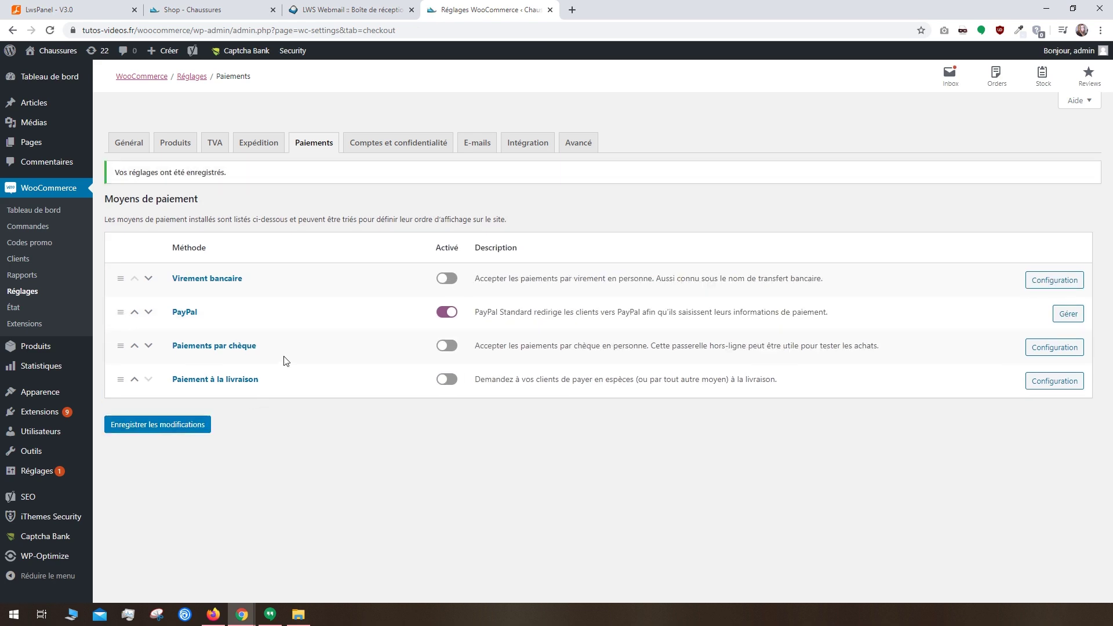
click(378, 144)
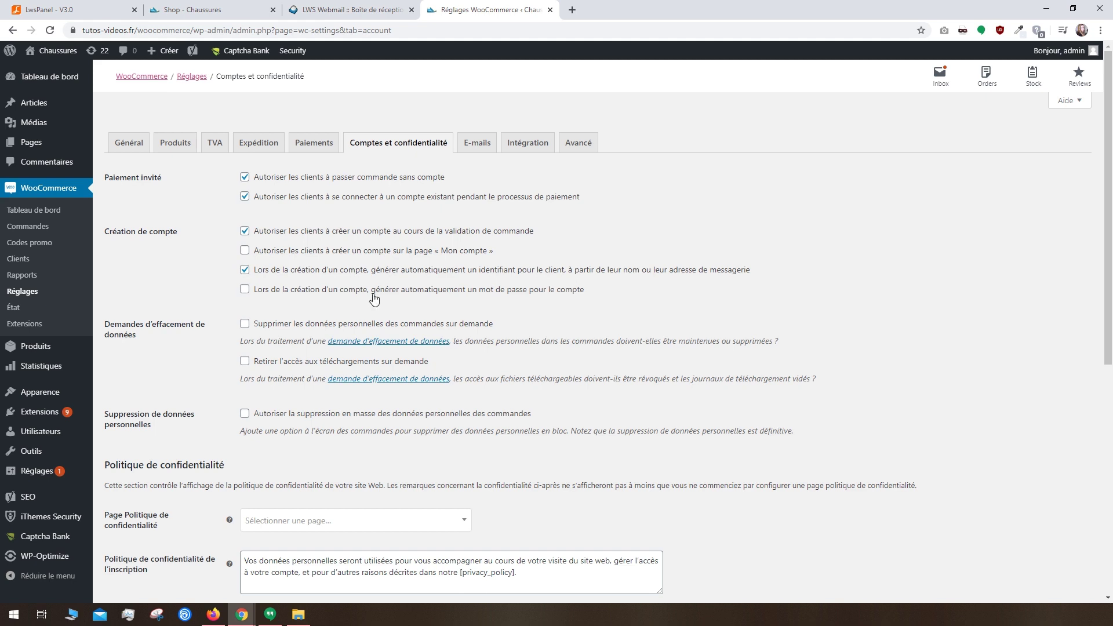
Step: Enable auto-generated account passwords and on-request personal data erasure, leaving no privacy page, then save
click(245, 290)
click(244, 325)
scroll(228, 440, down, 5)
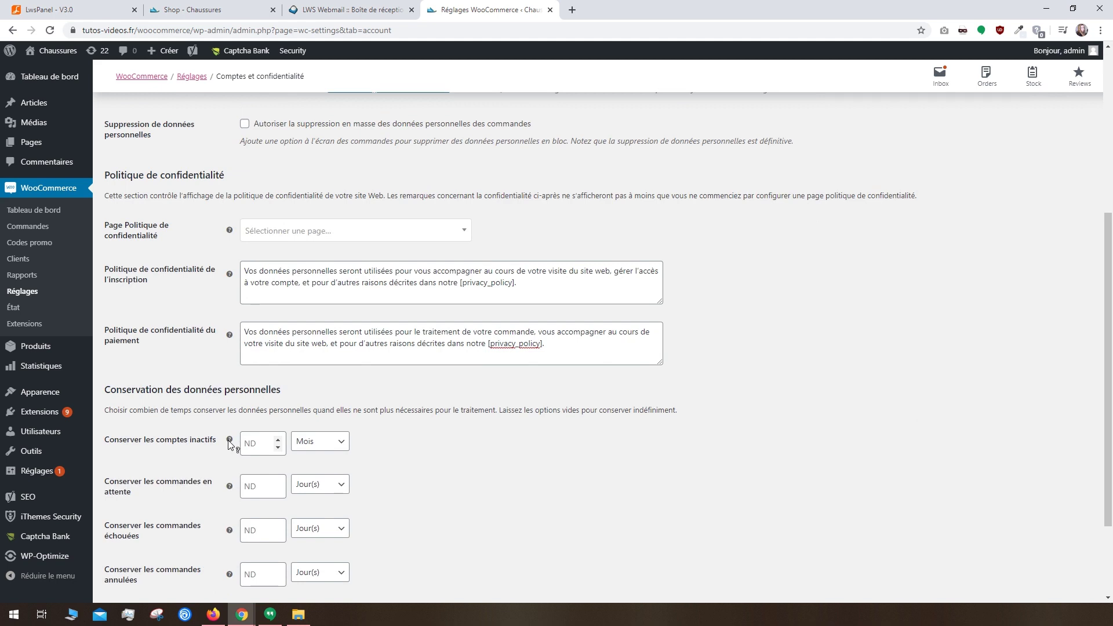
click(507, 286)
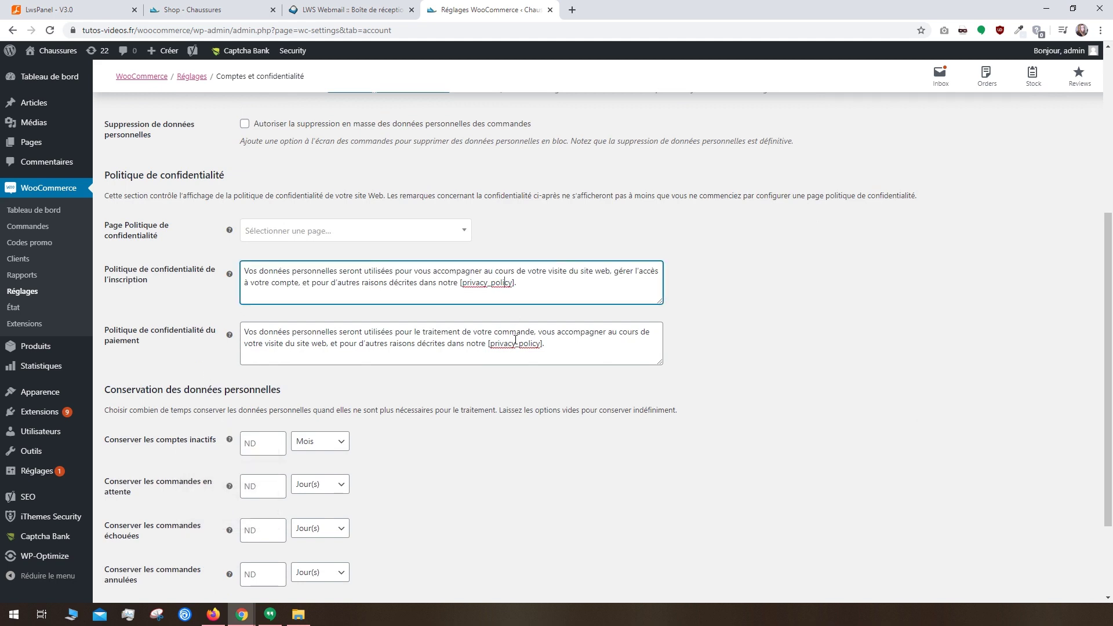
click(516, 344)
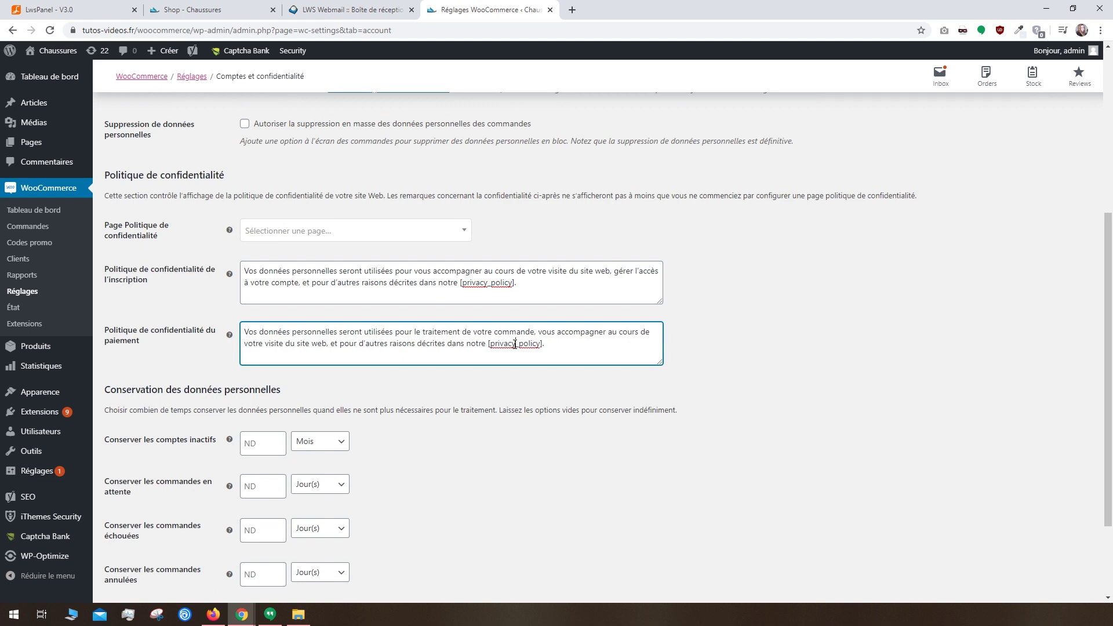
click(465, 230)
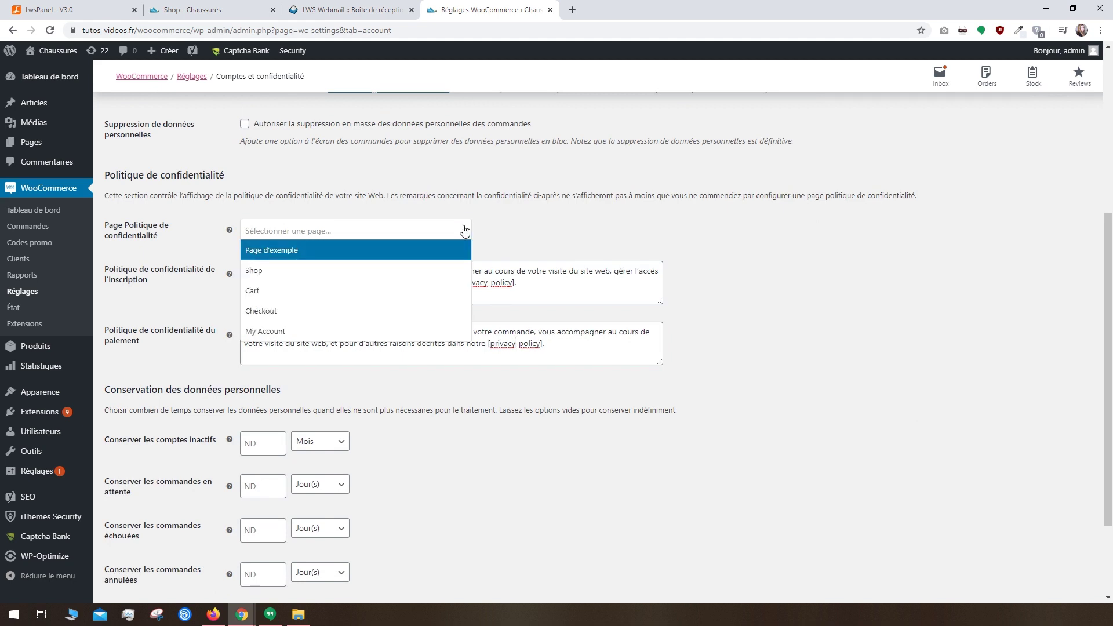
click(495, 223)
scroll(495, 225, down, 2)
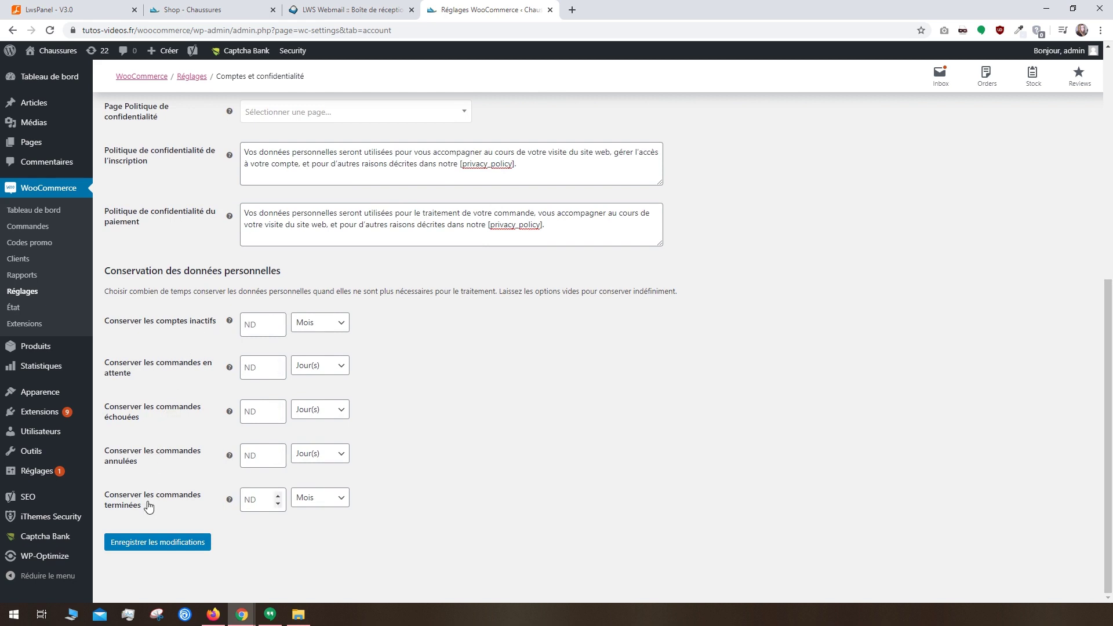
click(161, 548)
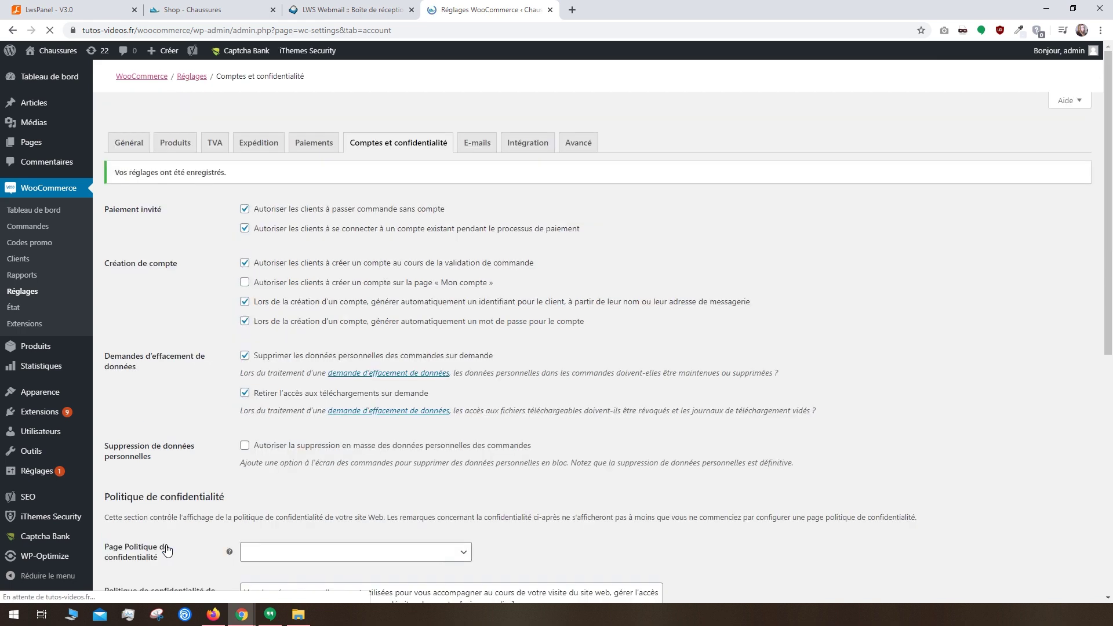
Step: Enable and save the 'Commande en cours' e-mail notification
click(479, 149)
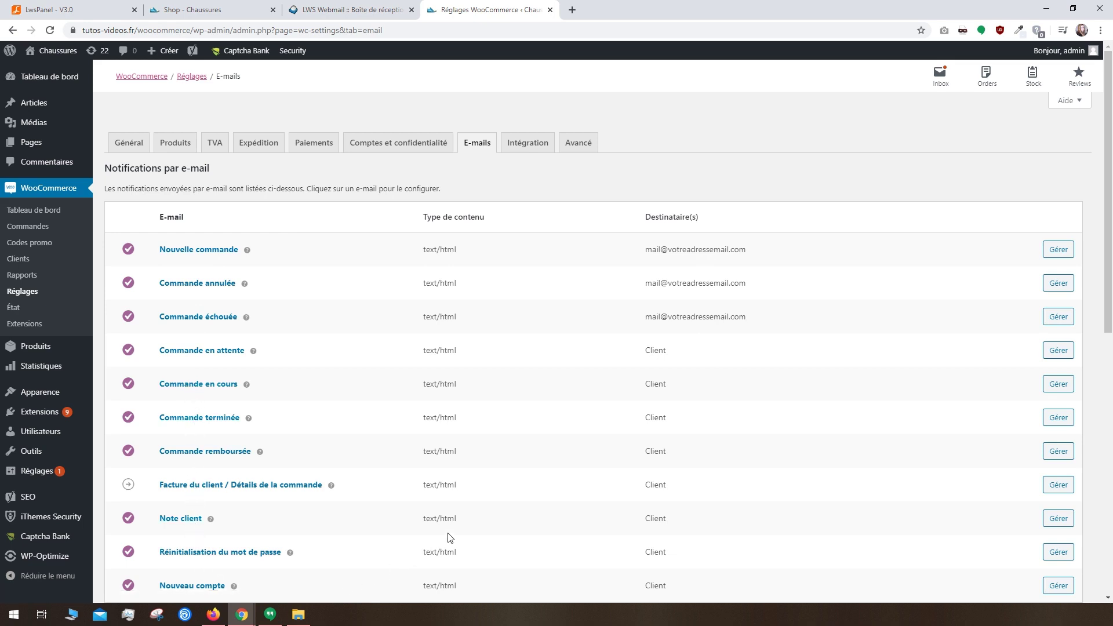
scroll(451, 538, down, 6)
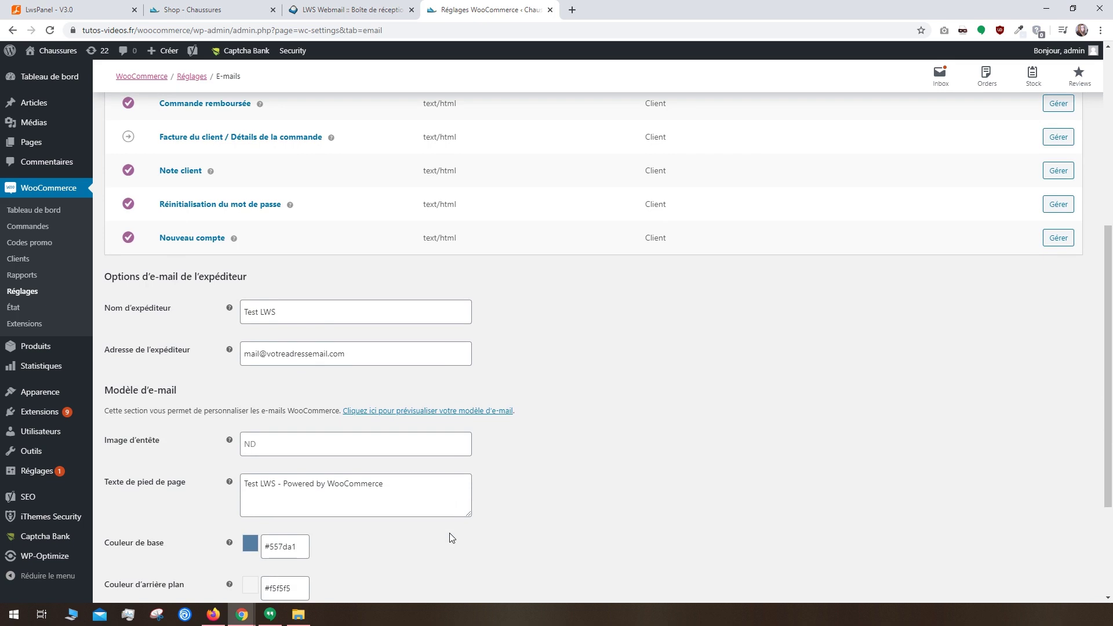
scroll(452, 538, down, 2)
scroll(452, 539, up, 7)
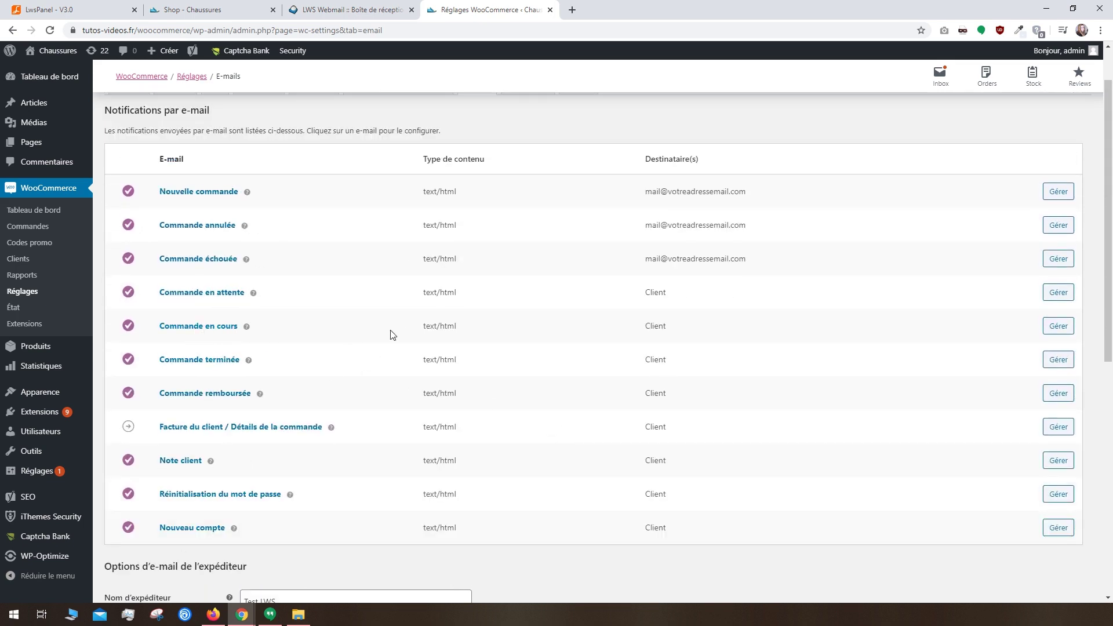
click(1059, 326)
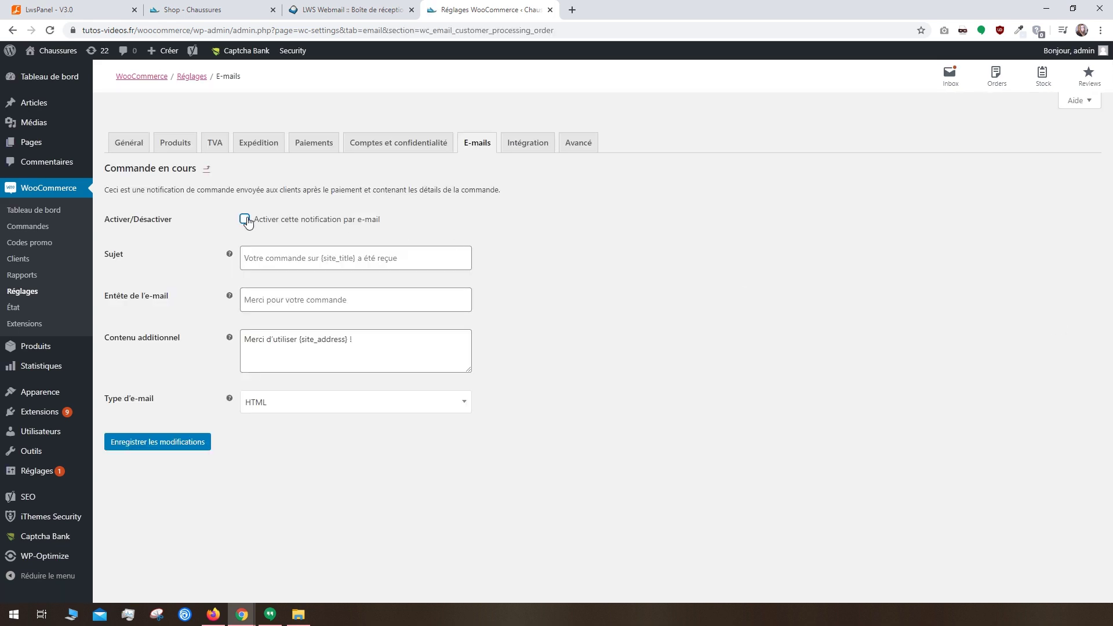
click(245, 219)
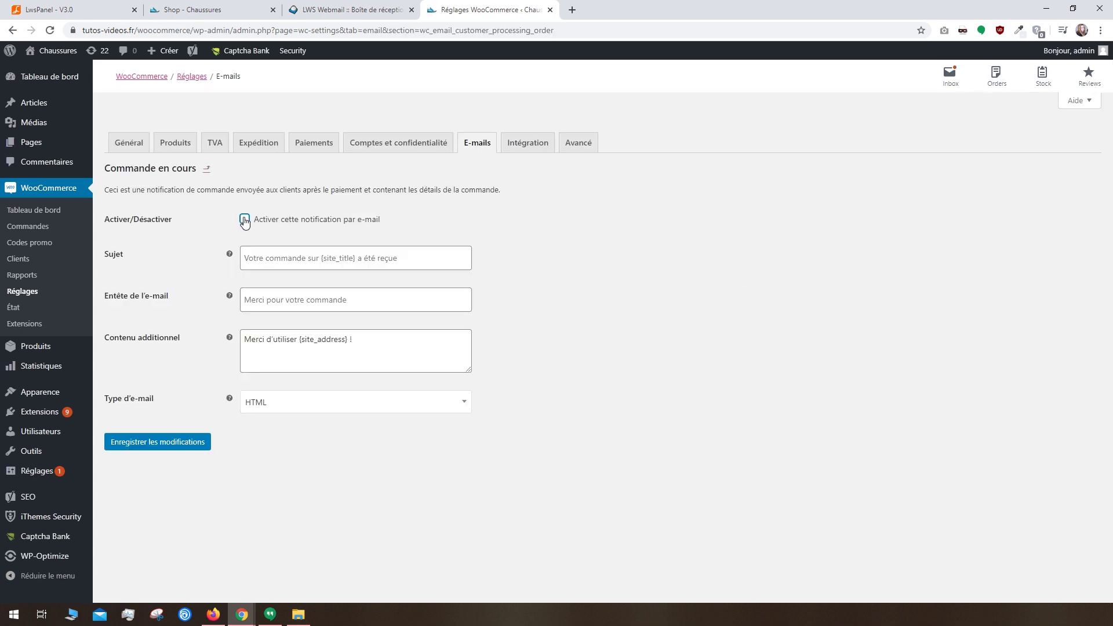
click(187, 444)
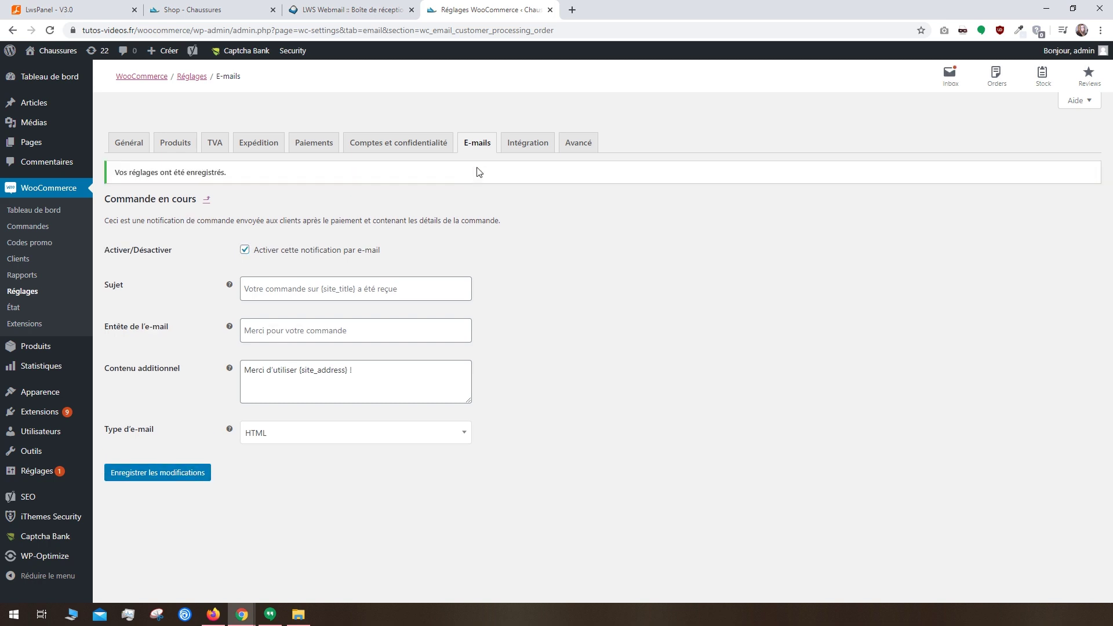
click(486, 146)
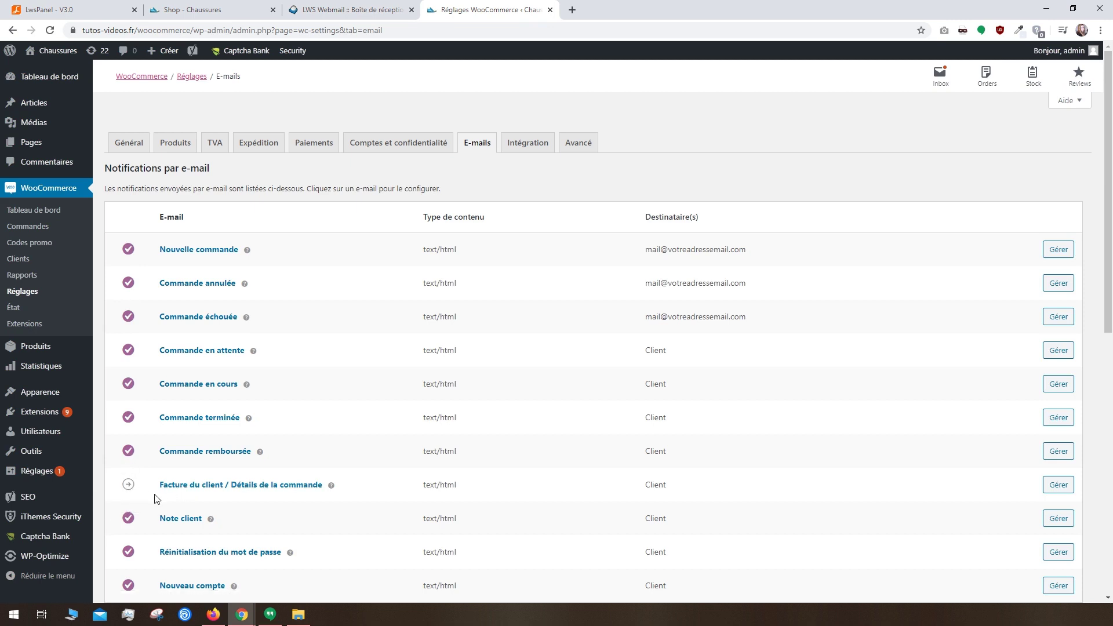
click(572, 149)
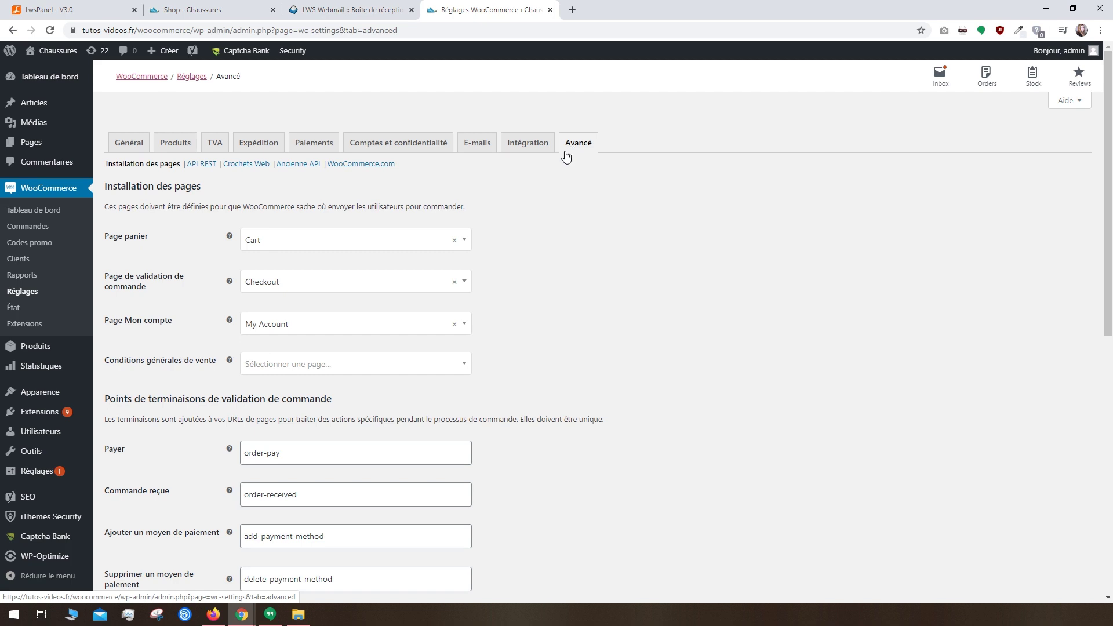
Step: Rename the Cart page to 'Panier' and update it
click(412, 254)
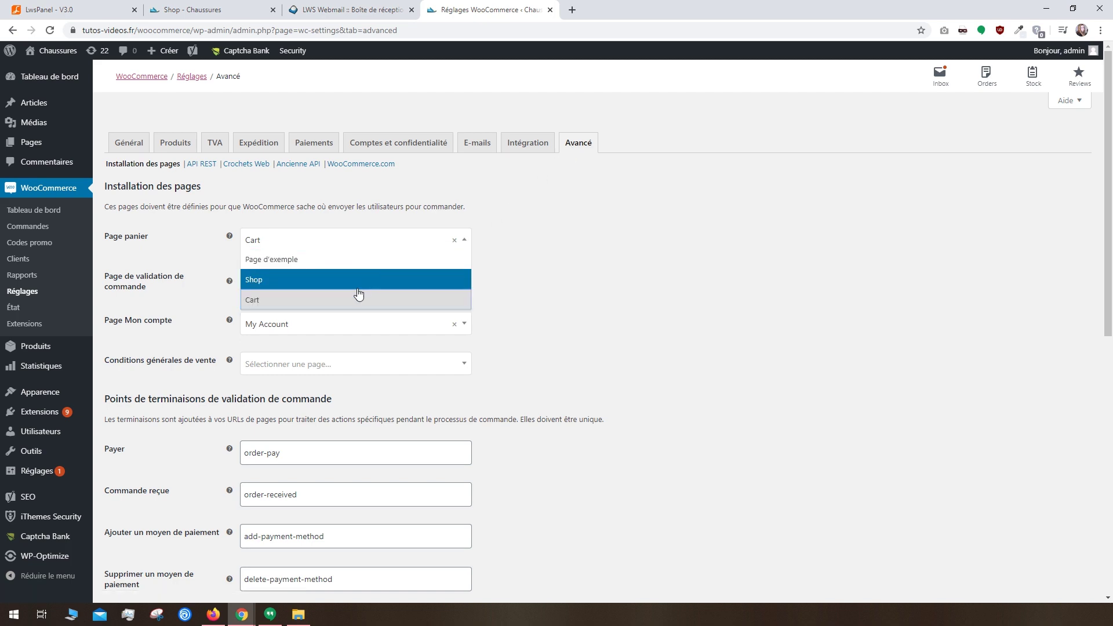
click(40, 144)
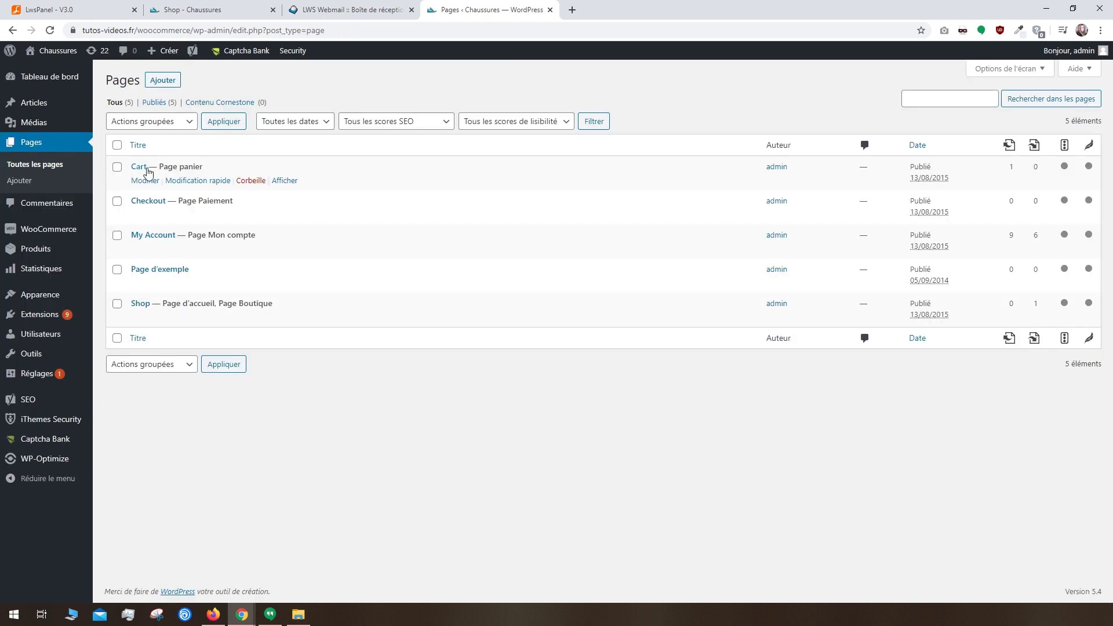
click(145, 181)
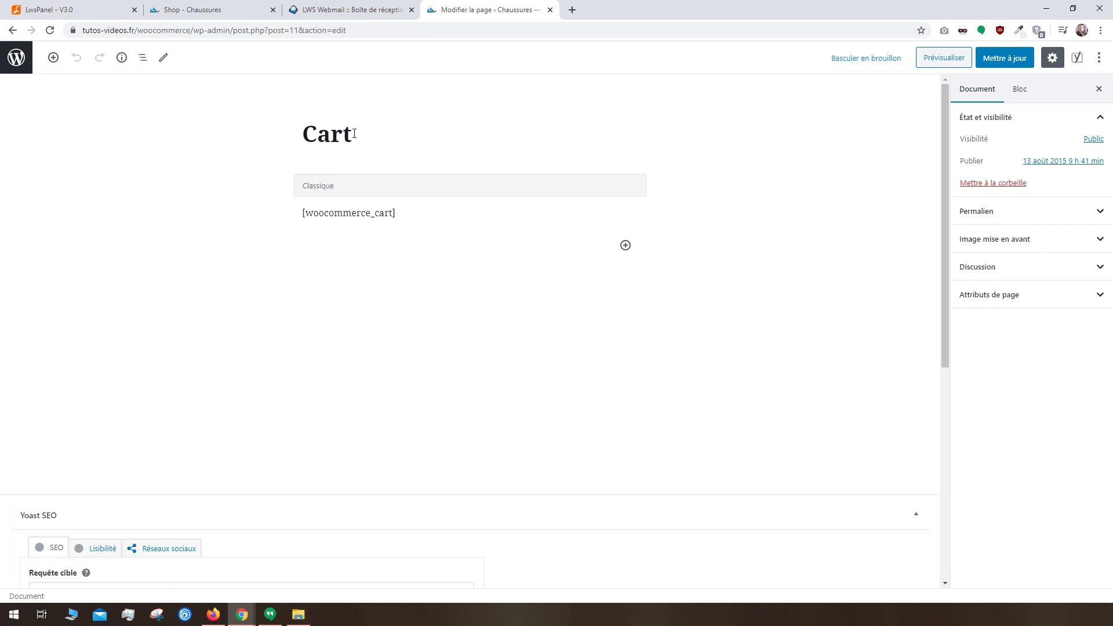
drag(355, 133, 262, 135)
text(Panier)
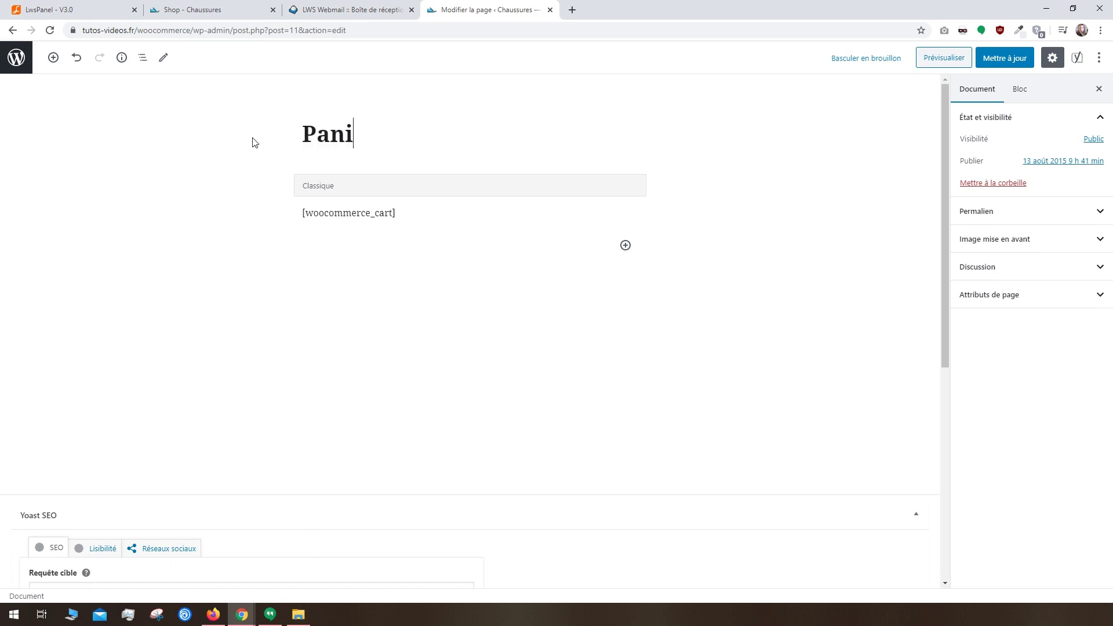
click(1006, 58)
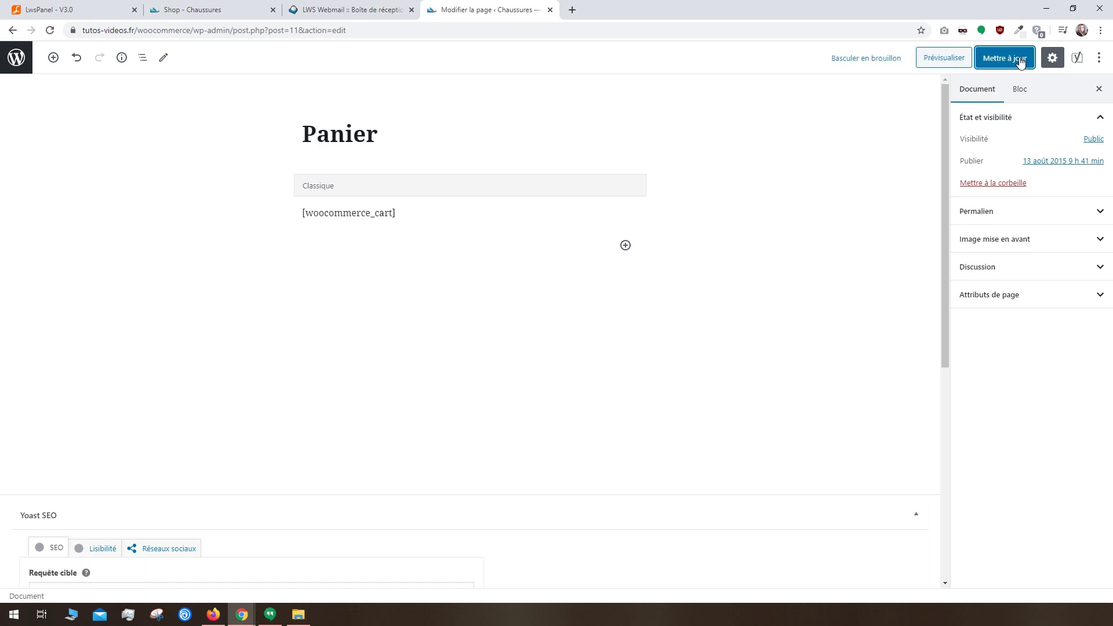
click(15, 64)
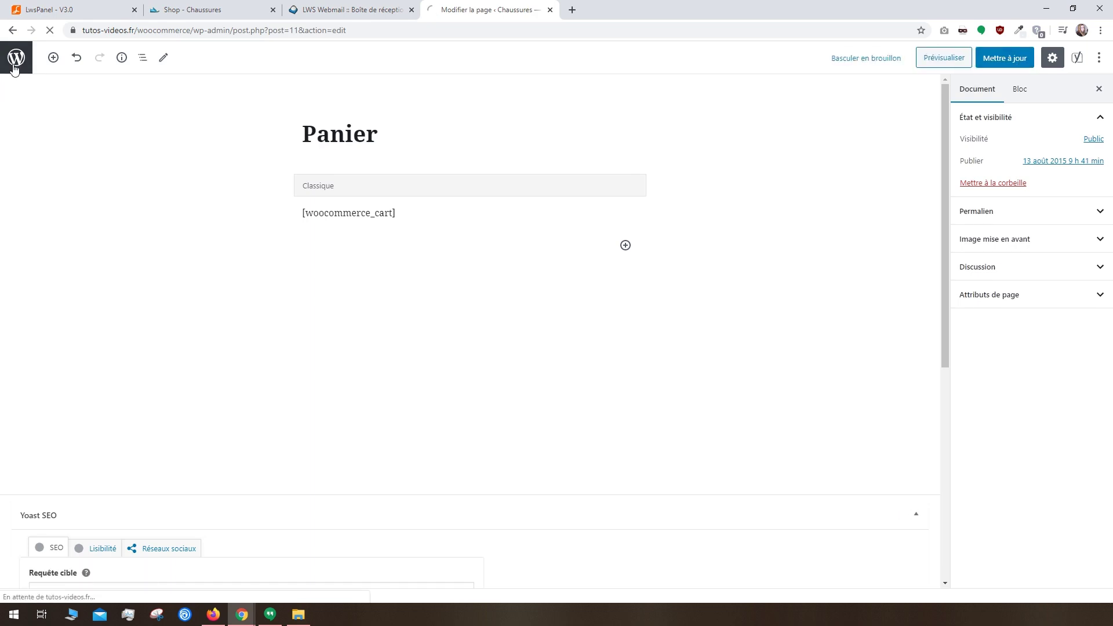
Step: Rename the Checkout page to 'Validation de commande' and update it
click(139, 182)
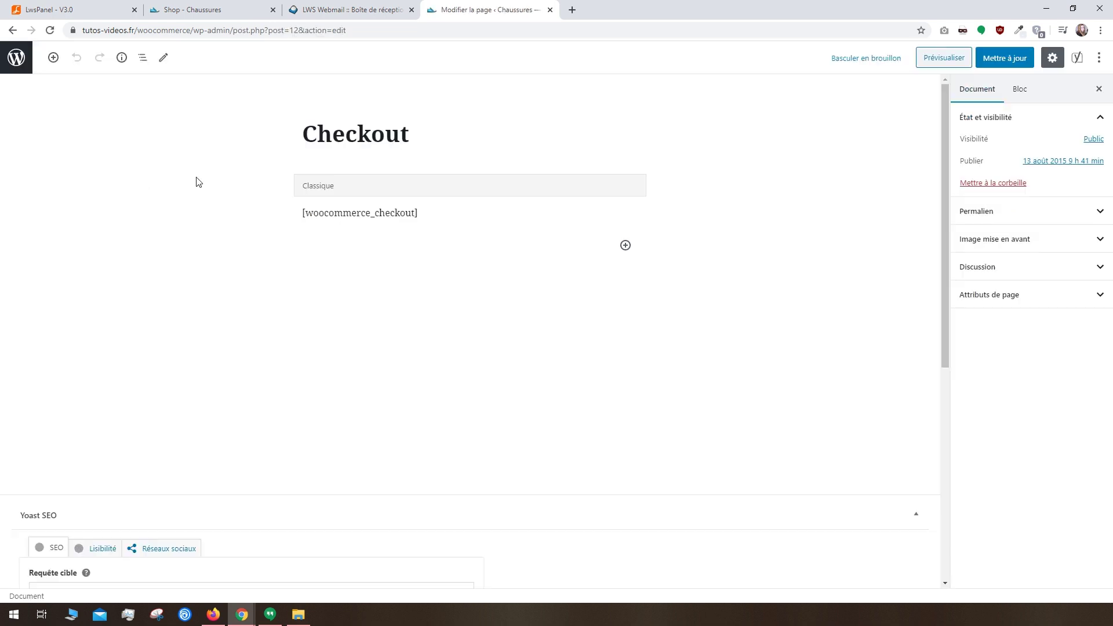
click(414, 134)
drag(414, 133, 243, 140)
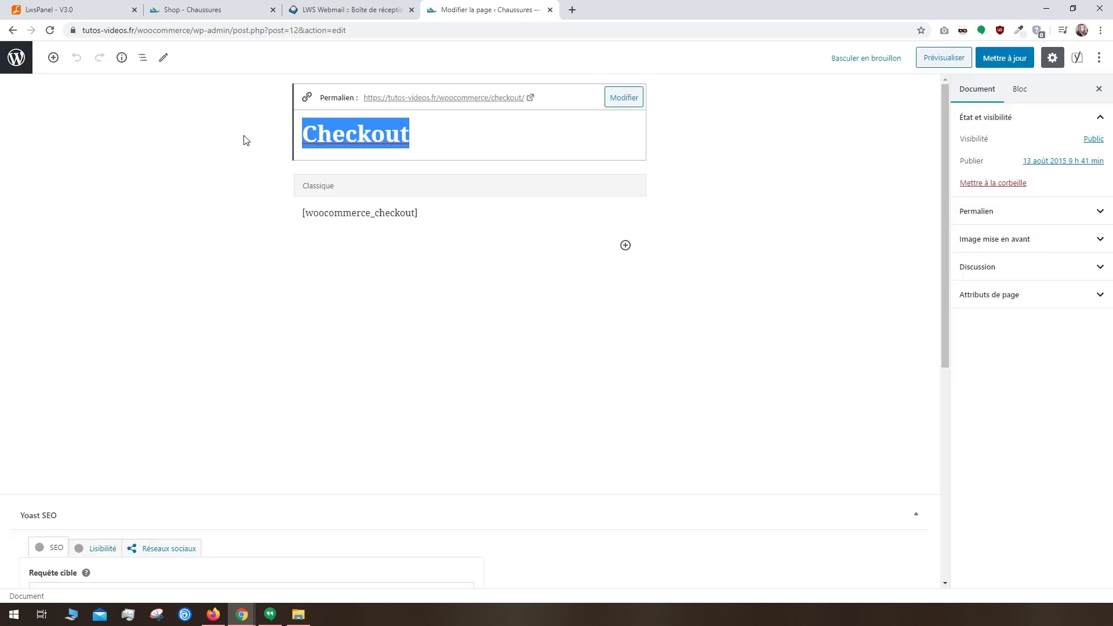
text(Validation de commande)
click(990, 58)
click(16, 58)
Step: Rename the My Account page to 'Mon compte' and save it
click(145, 181)
click(440, 134)
drag(440, 134, 167, 139)
text(Mon compte)
key(ctrl+s)
click(18, 67)
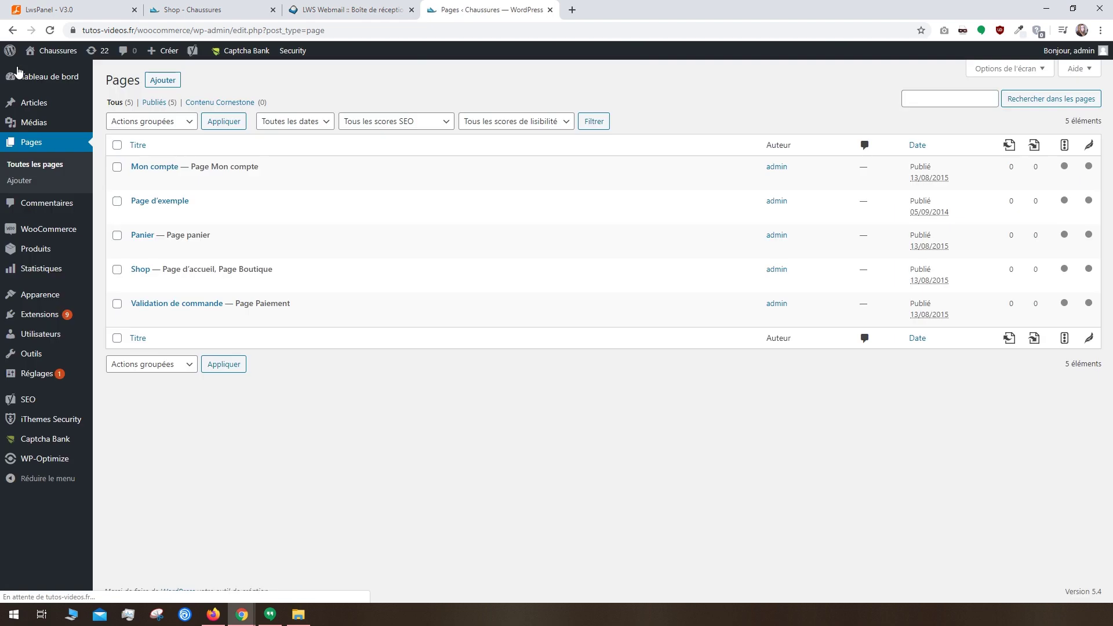
click(169, 88)
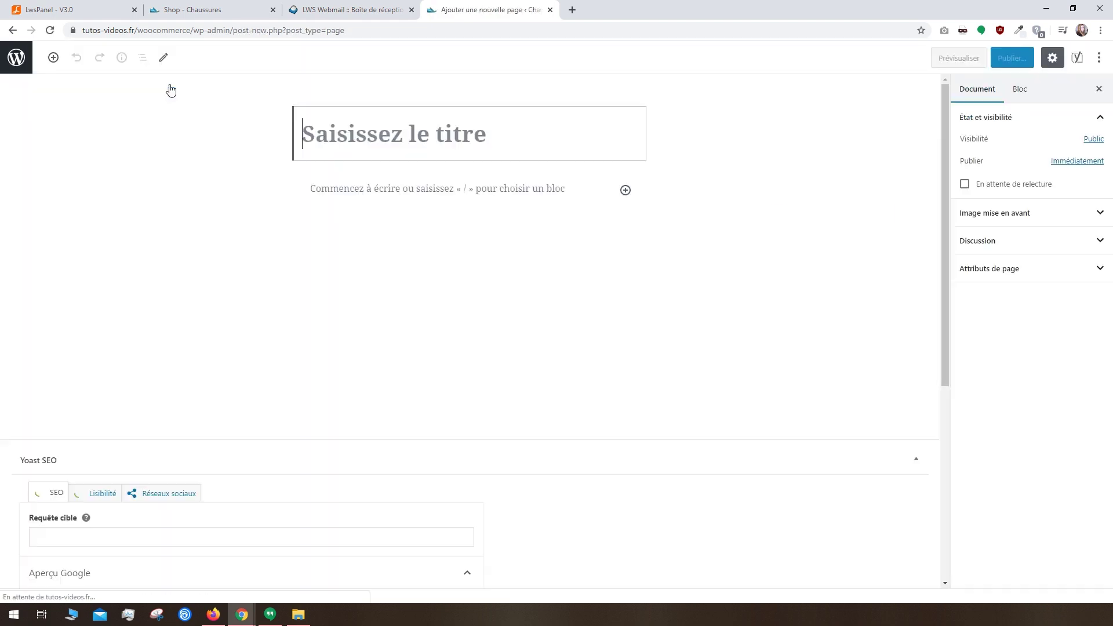
Step: Title the new page 'Conditions Générales de Vente' and publish it with an empty body
click(369, 118)
text(Con)
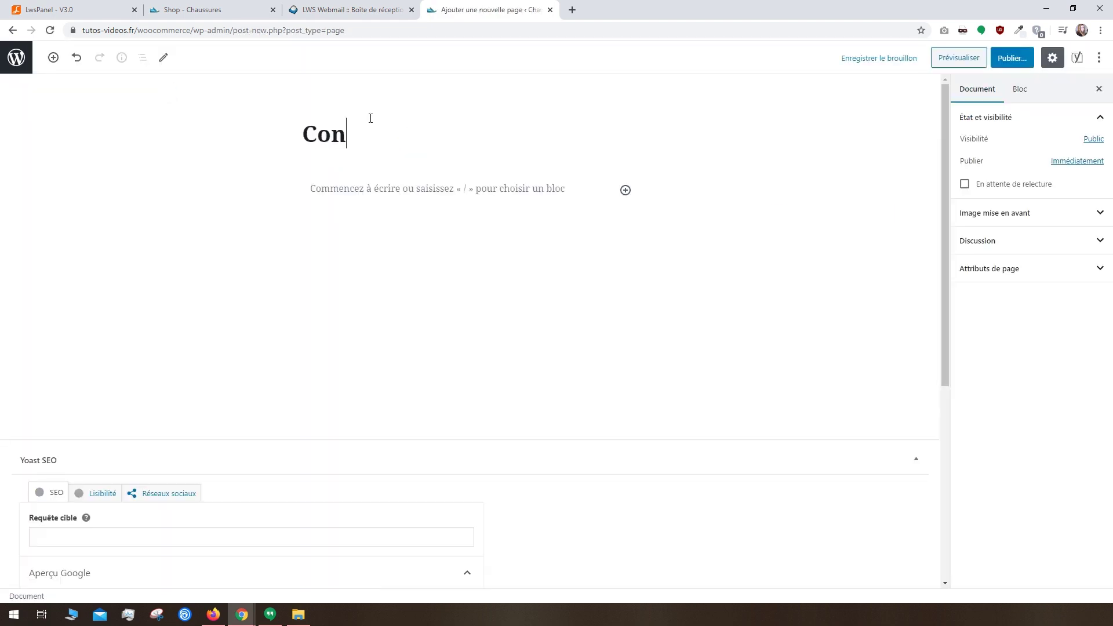
text(ditions Générales de Vente)
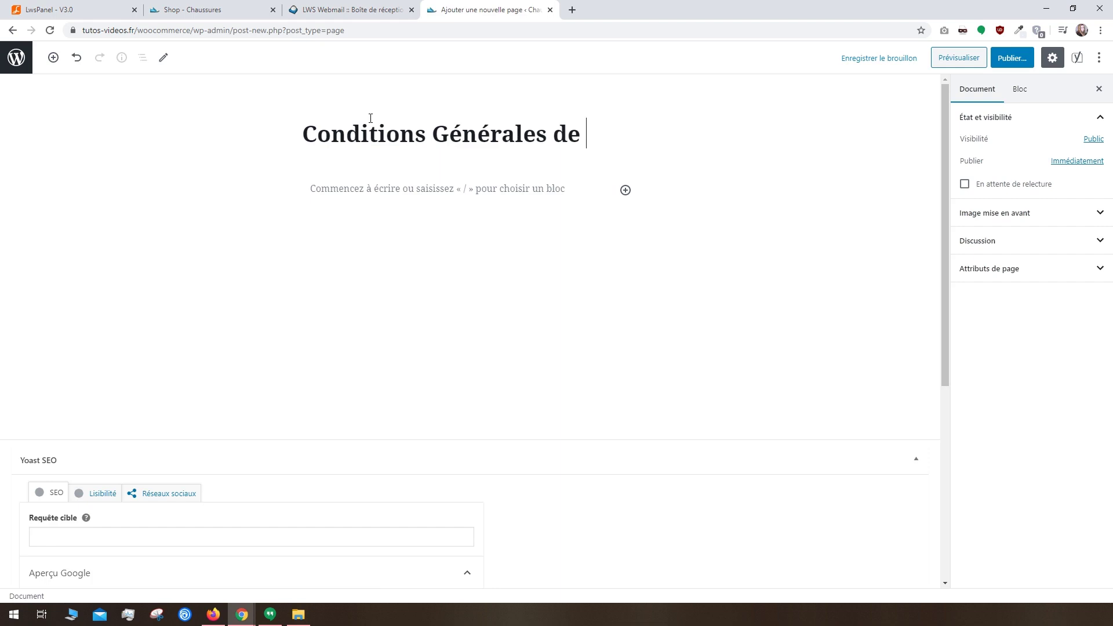
click(436, 234)
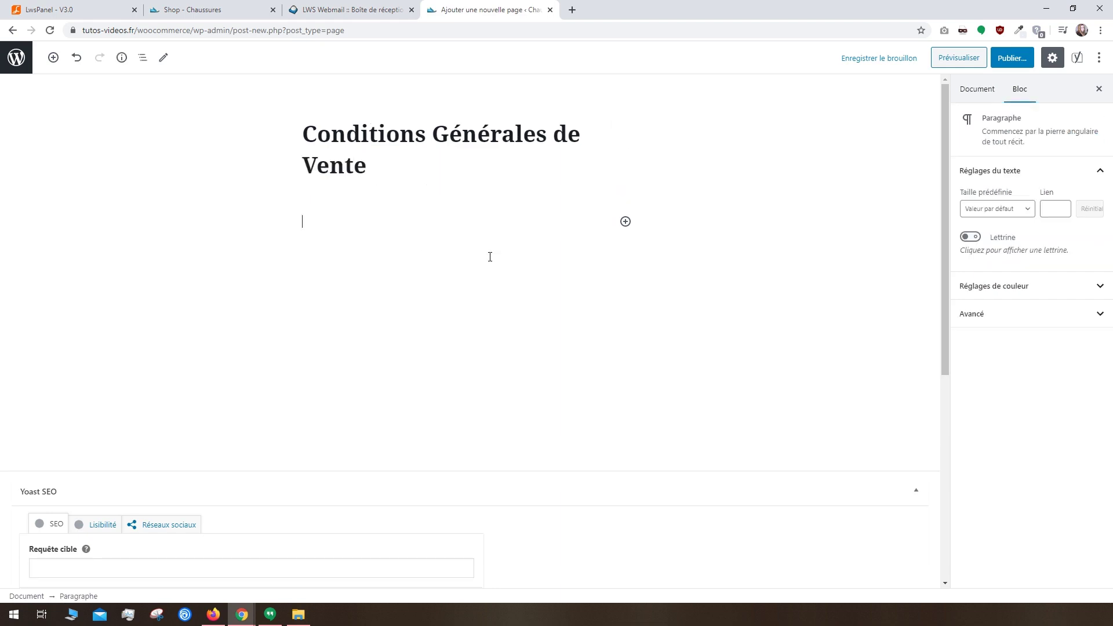
click(1014, 57)
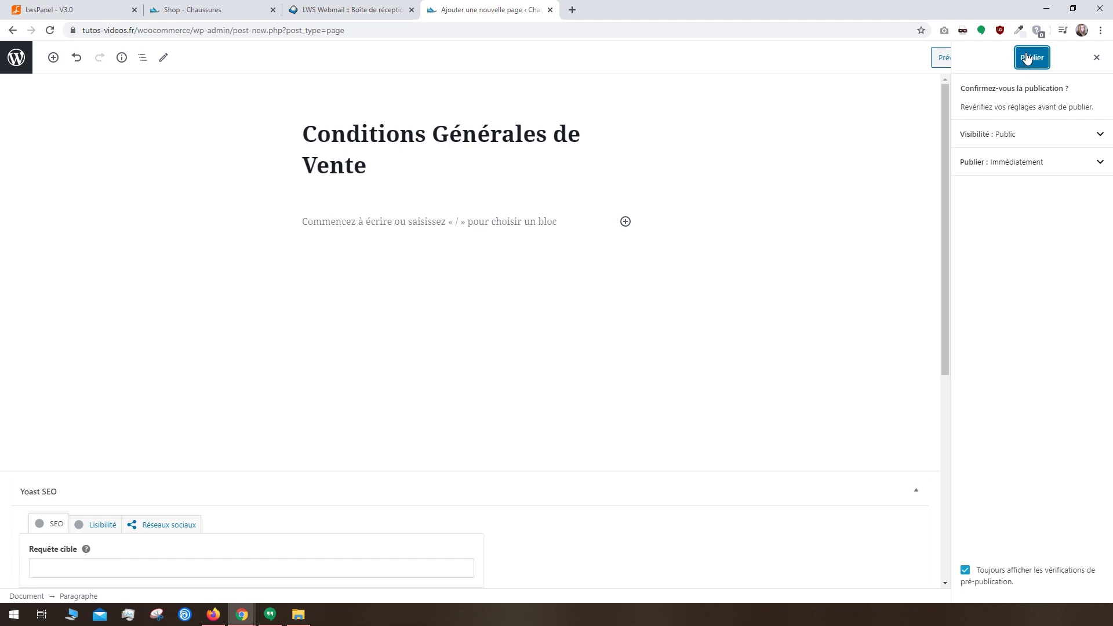
click(1022, 58)
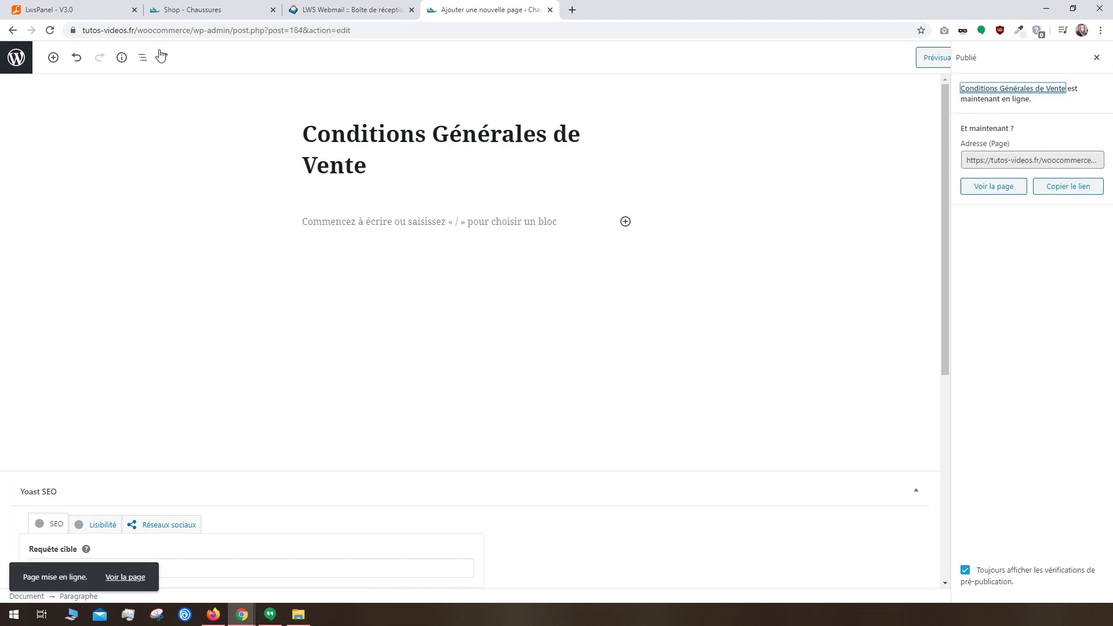
click(15, 59)
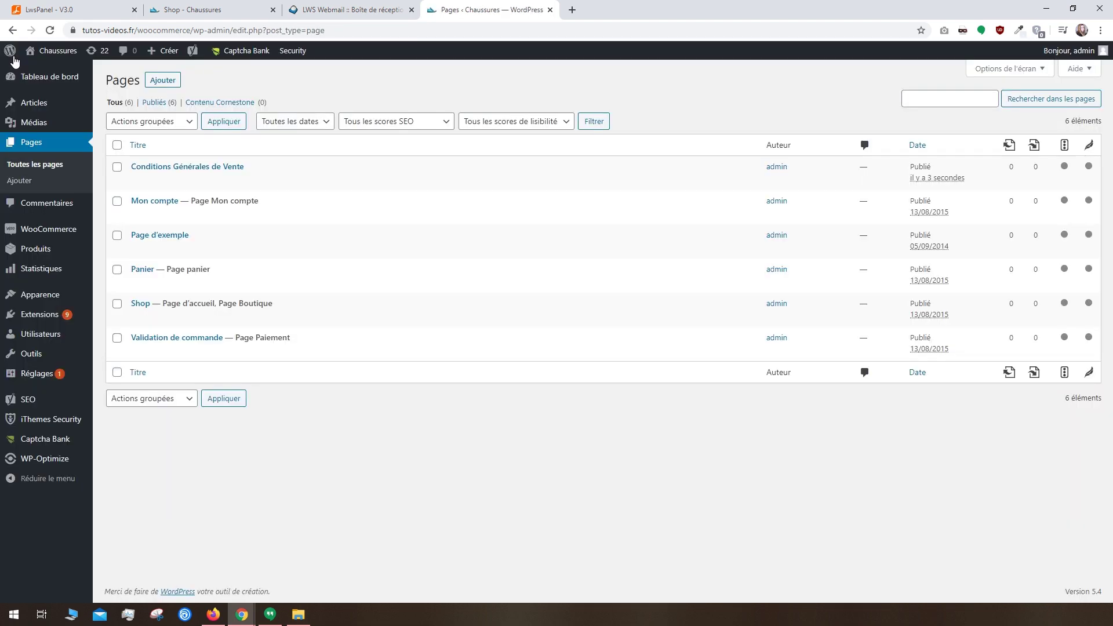
mouse_move(14, 60)
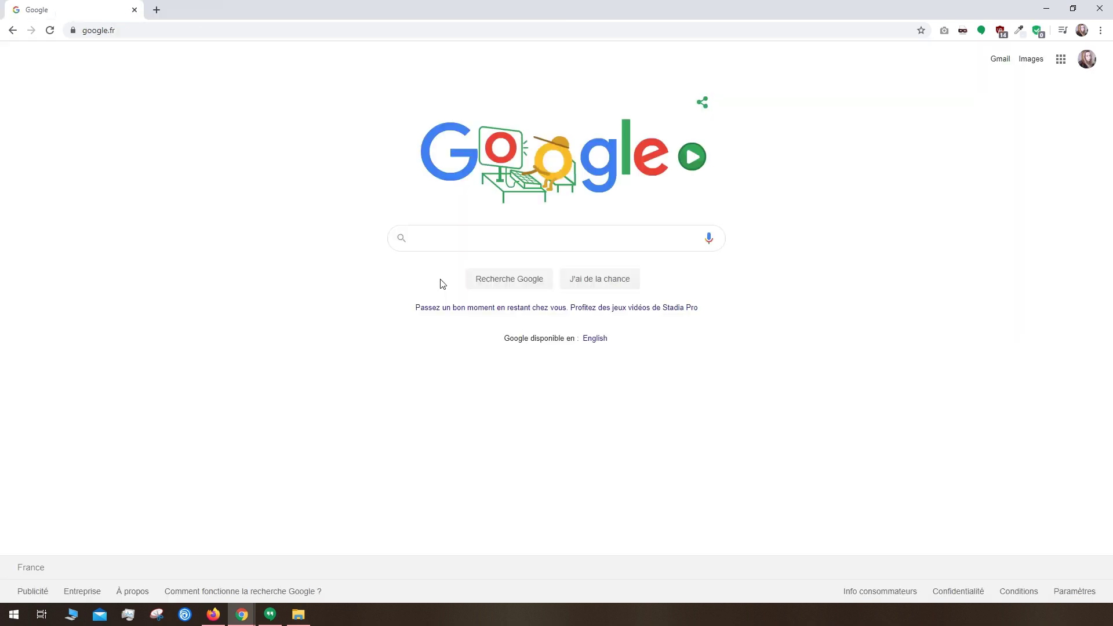
Step: Search Google for 'Créer un site ecommerce conforme' and open the Captain Contrat article
click(443, 239)
text(Créer un site ecommerce confor)
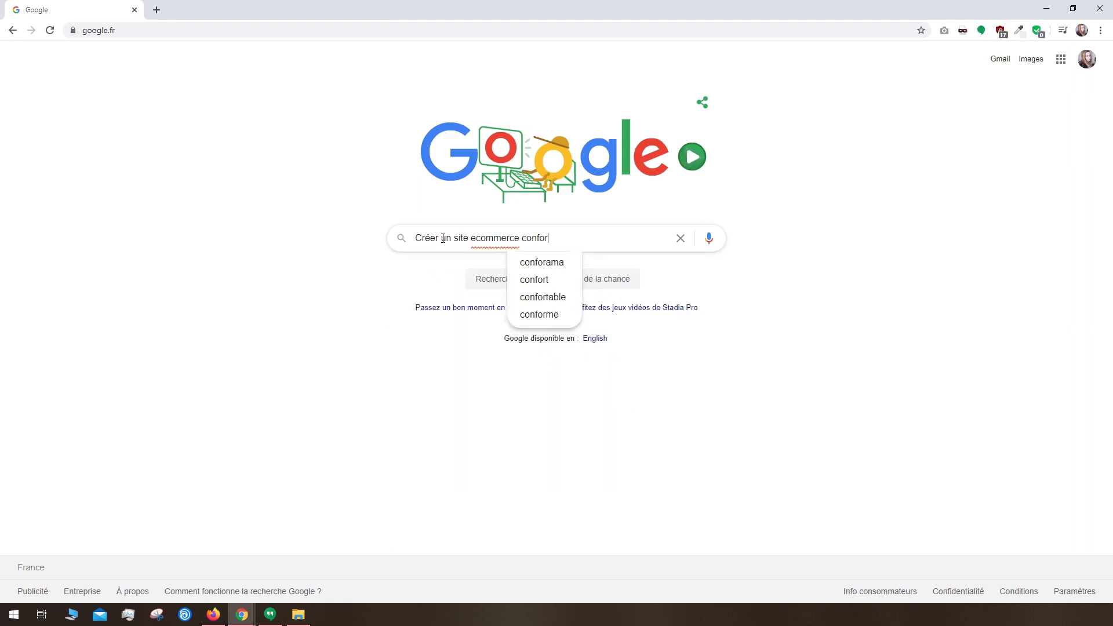
text(me)
key(Return)
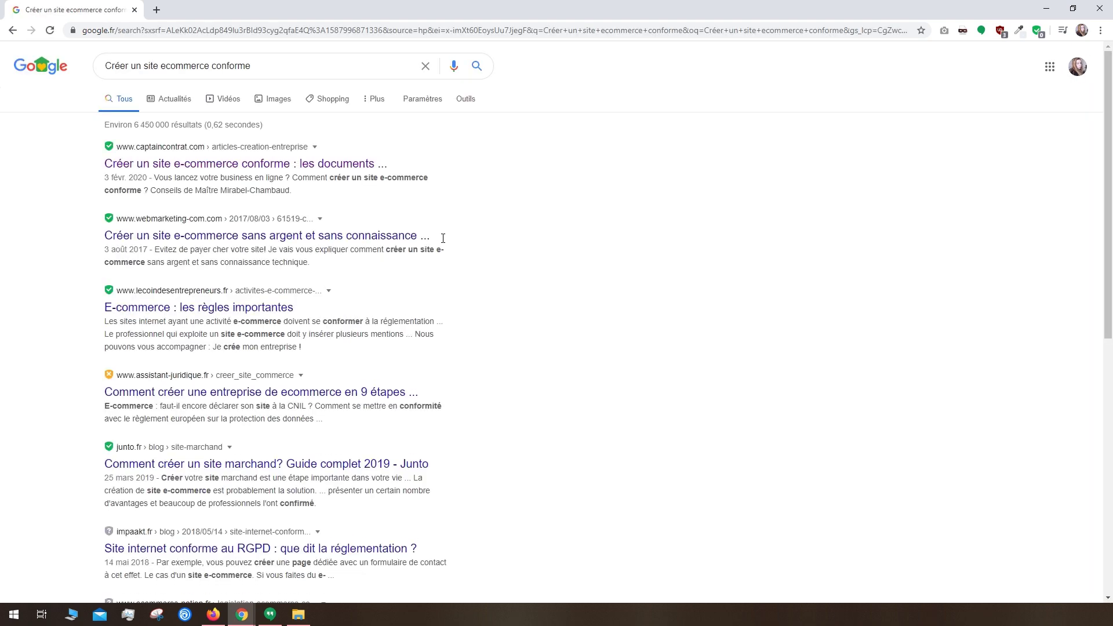
click(150, 166)
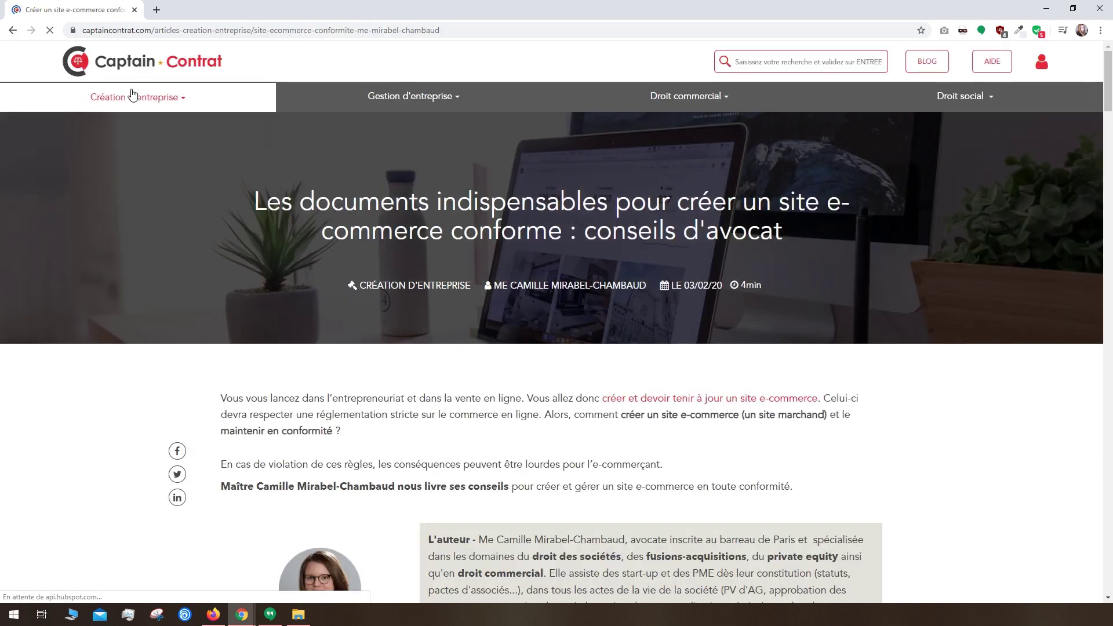
Step: Go from the article to the Captain Contrat homepage
click(121, 77)
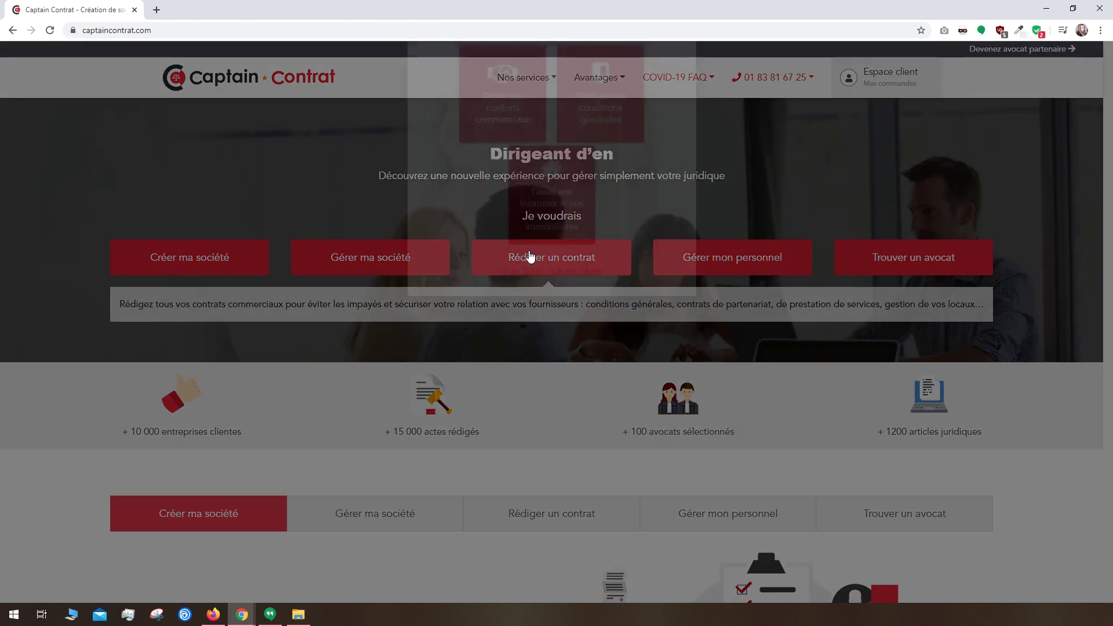
Step: In advanced settings, choose 'Conditions Générales de Vente' as the terms page
mouse_move(594, 174)
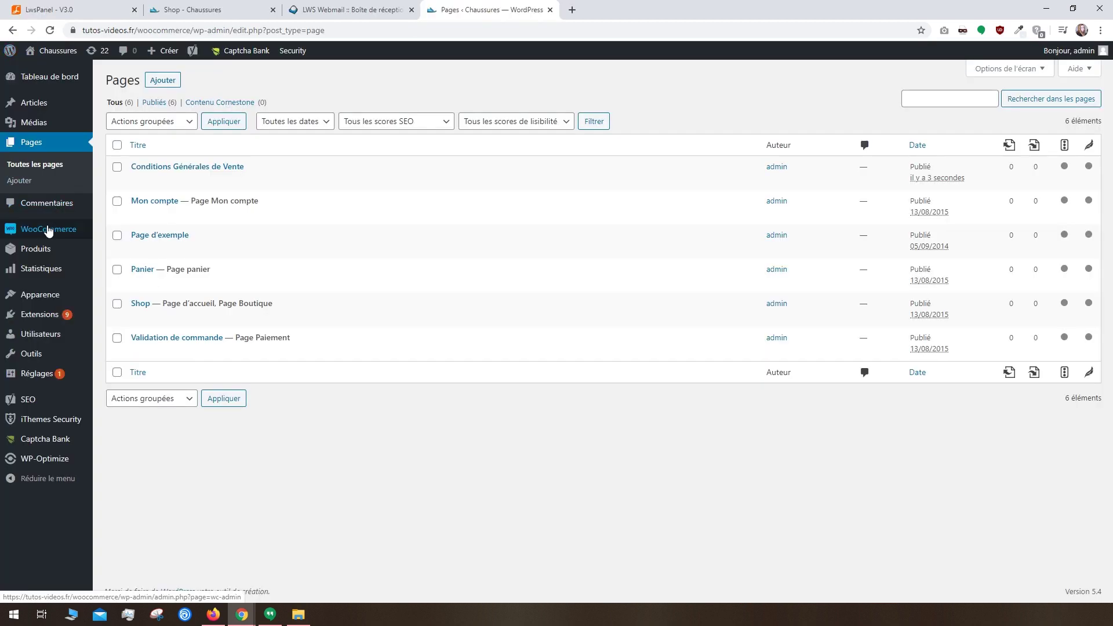
mouse_move(49, 229)
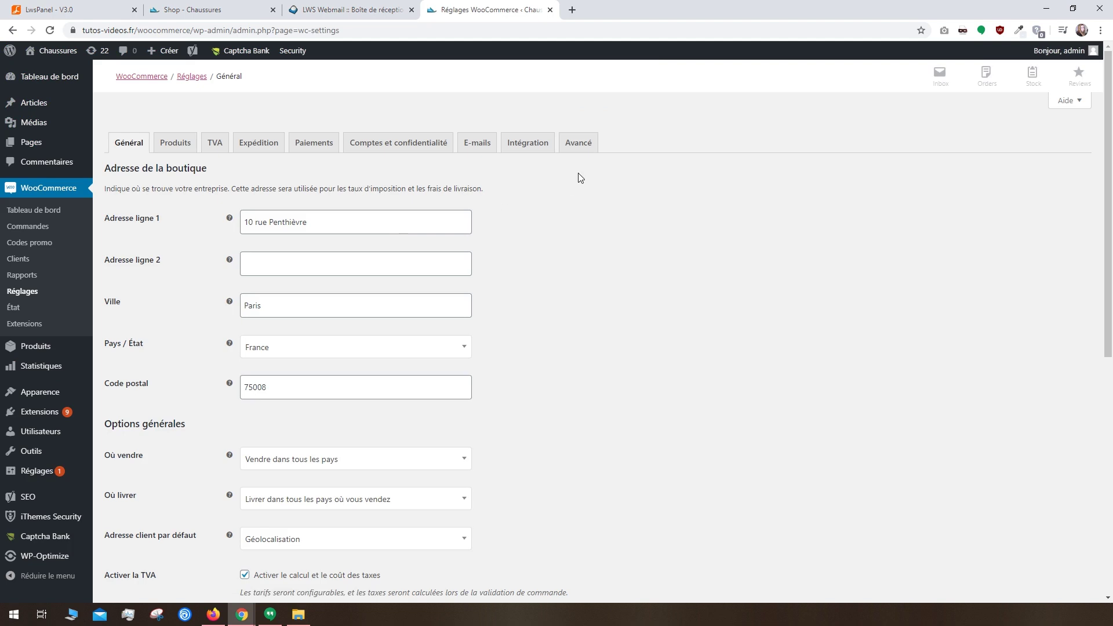
click(579, 142)
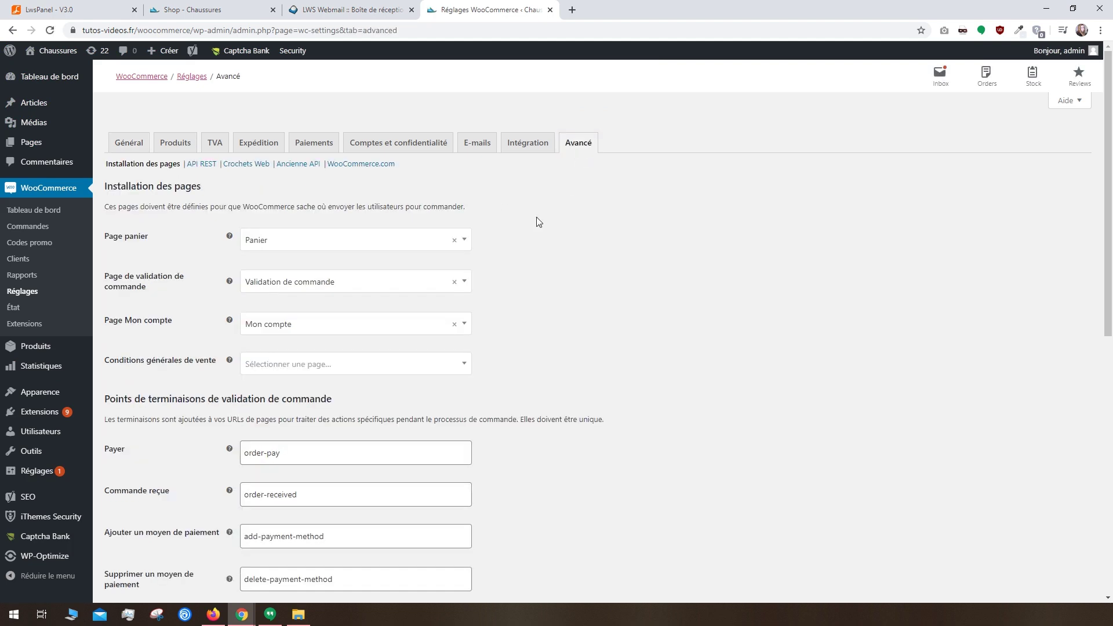
click(379, 241)
click(378, 241)
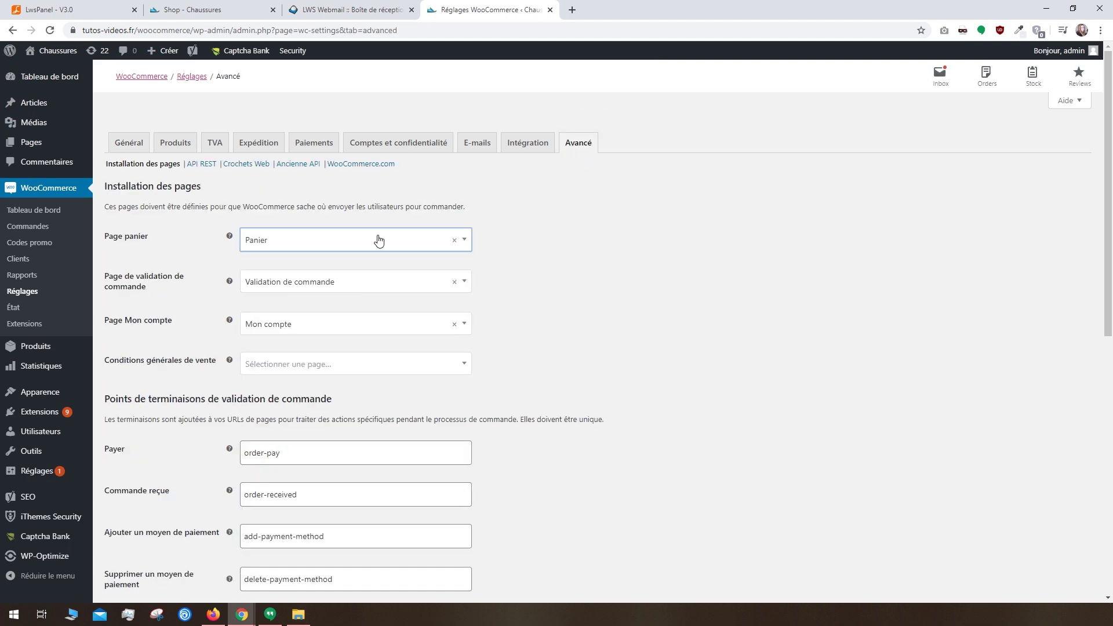
click(339, 364)
click(330, 463)
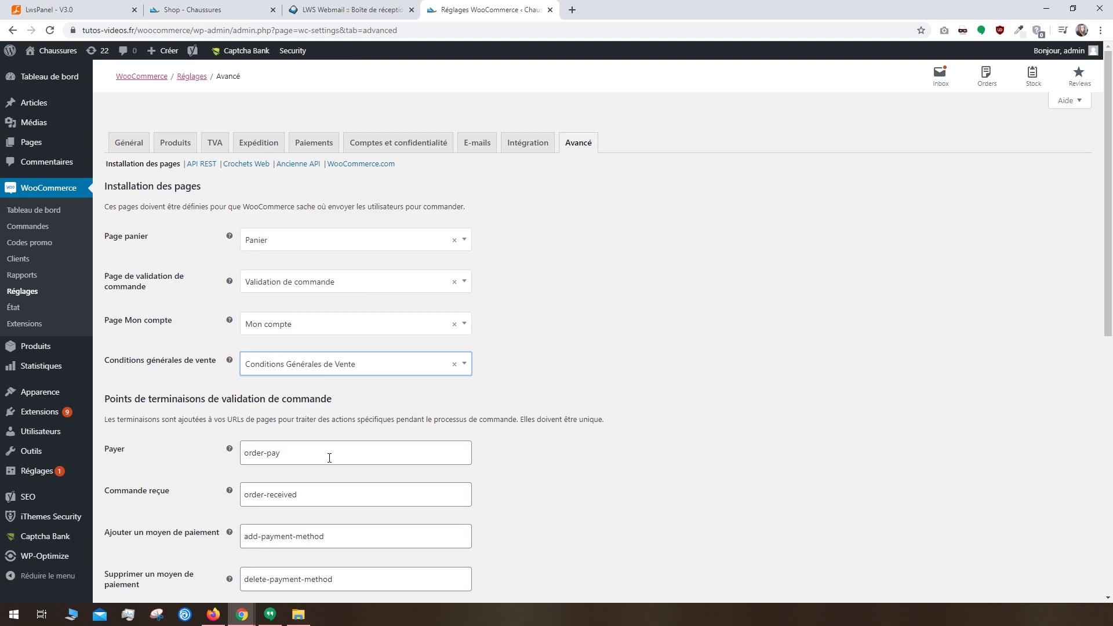
Step: Replace the order-pay endpoint with 'paiement' and save the advanced settings
triple_click(287, 453)
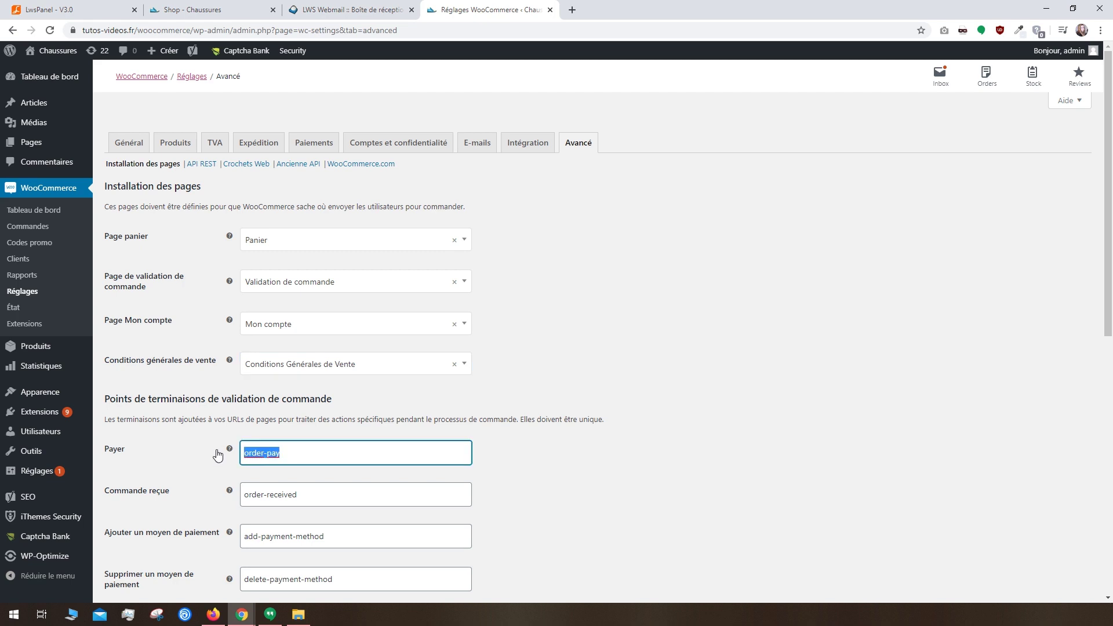
text(paiement)
scroll(267, 560, down, 5)
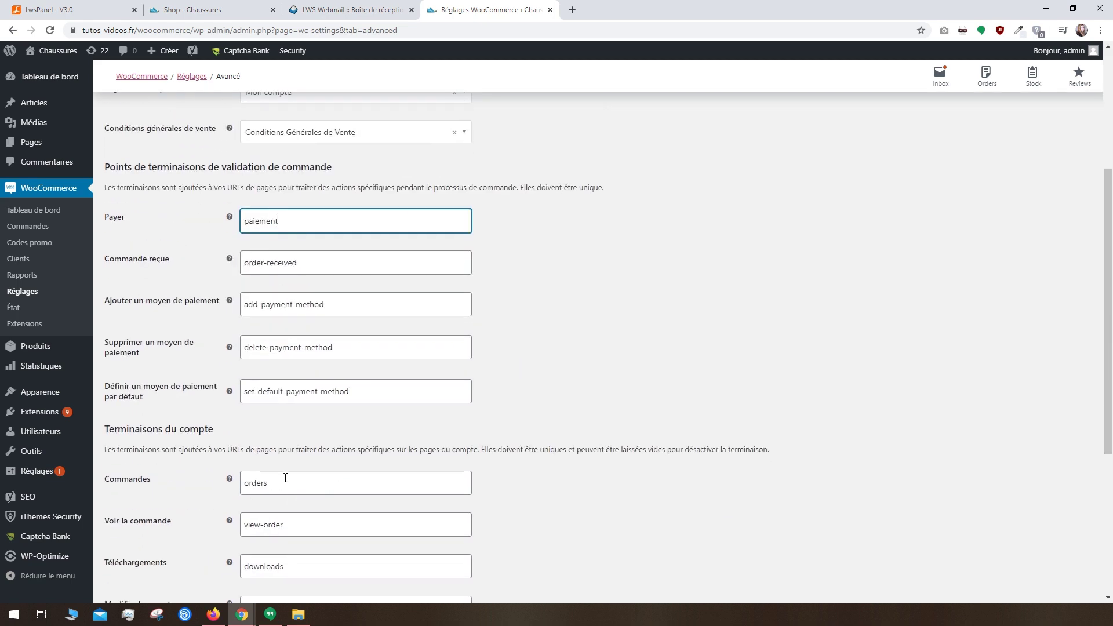
scroll(251, 493, down, 4)
click(178, 552)
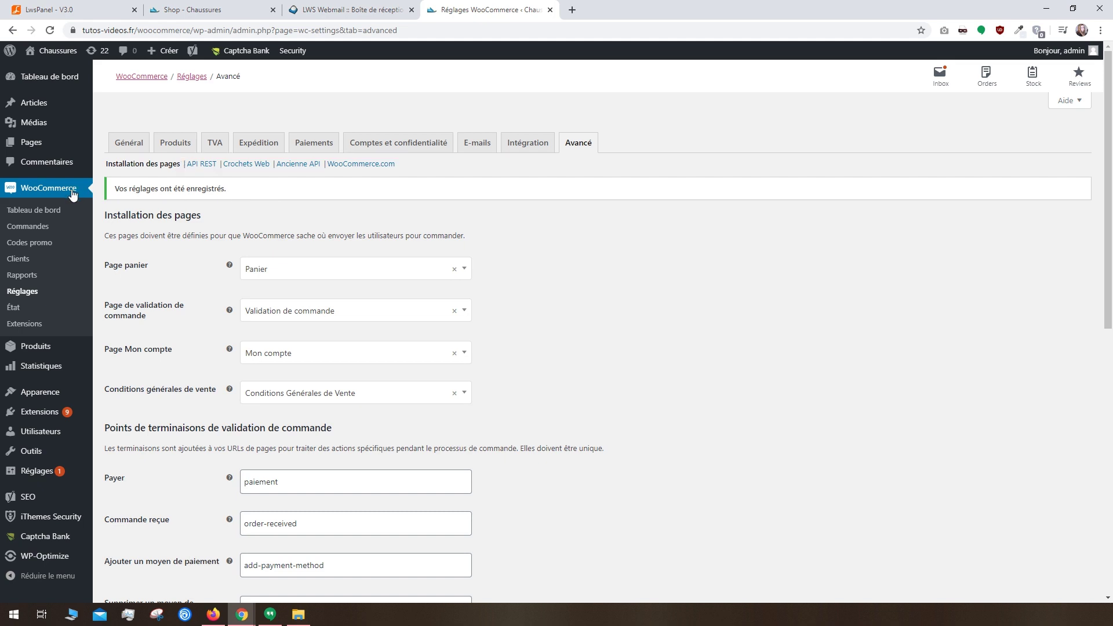
click(50, 231)
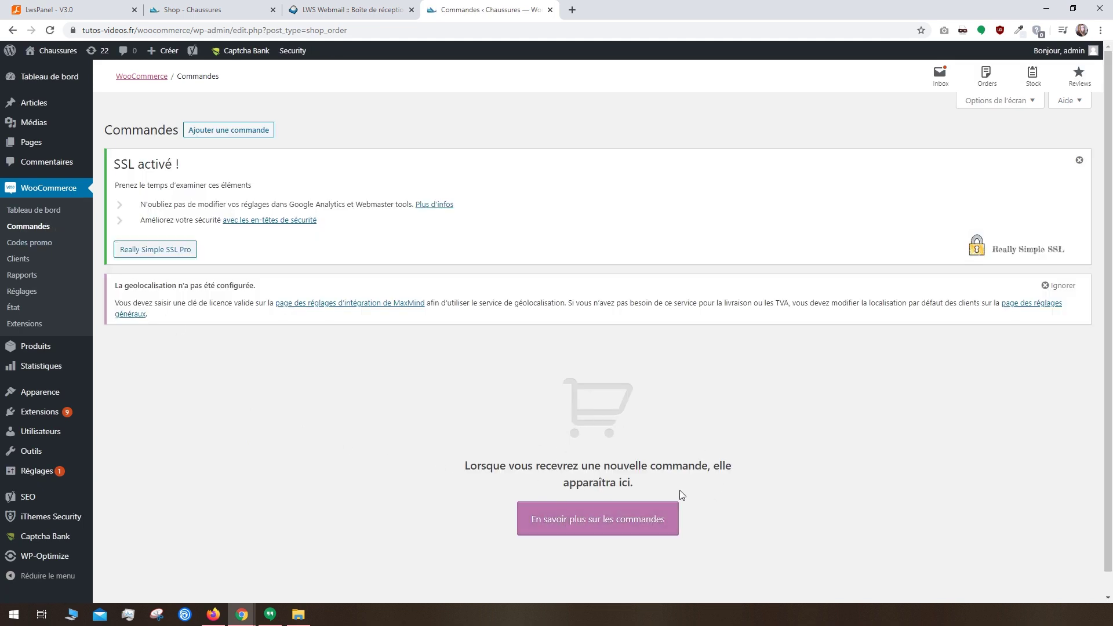
click(236, 129)
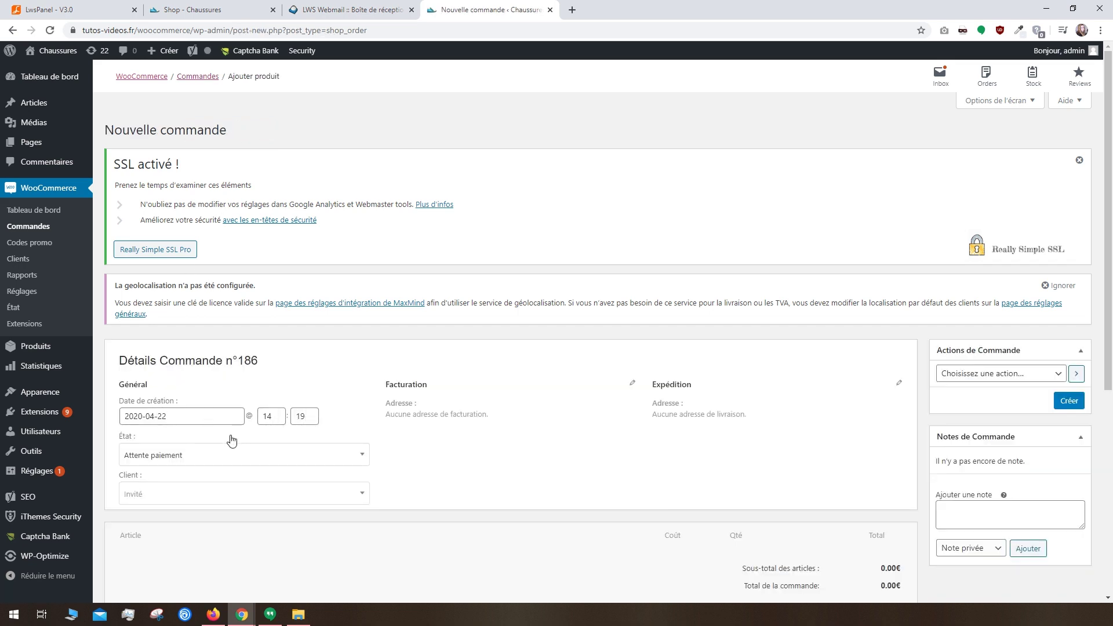
click(222, 454)
scroll(219, 532, down, 1)
scroll(218, 532, up, 1)
click(430, 480)
scroll(371, 502, down, 4)
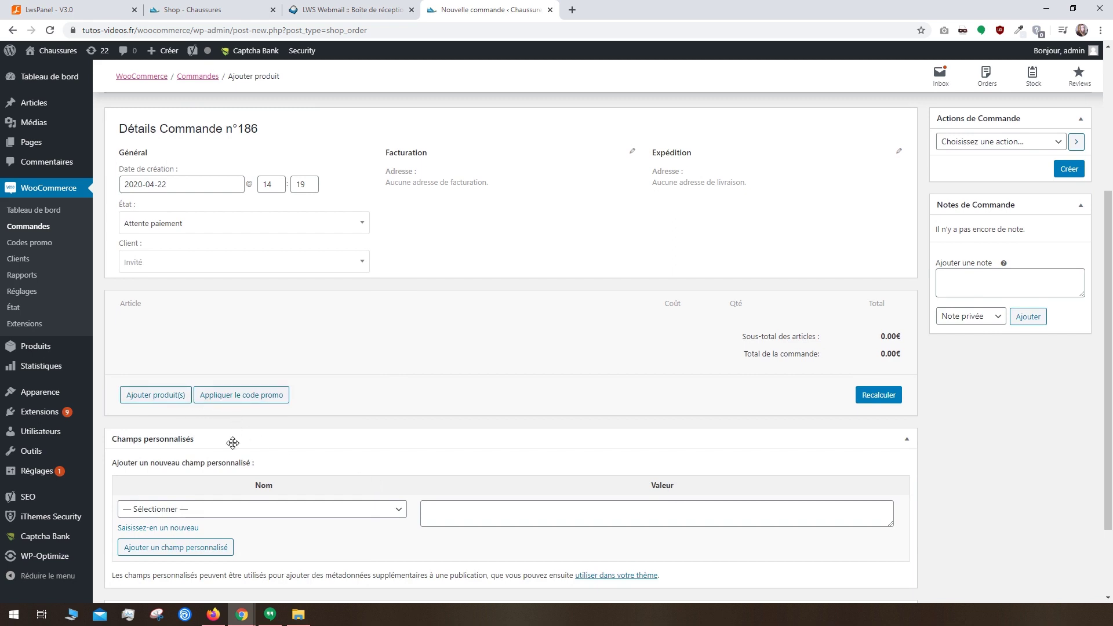
scroll(400, 496, up, 4)
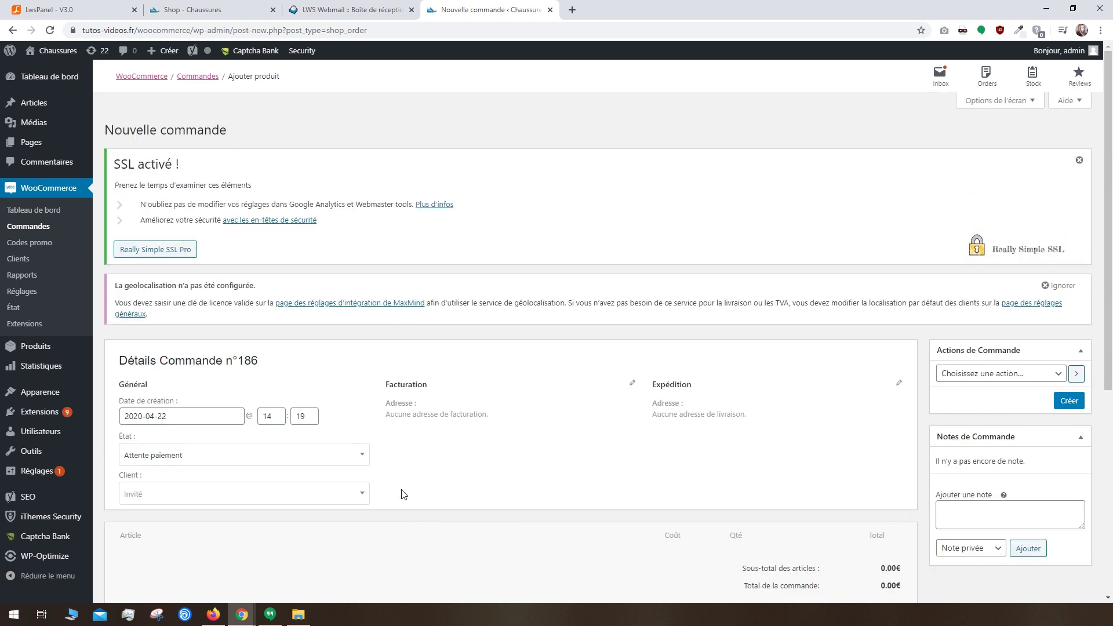
click(12, 30)
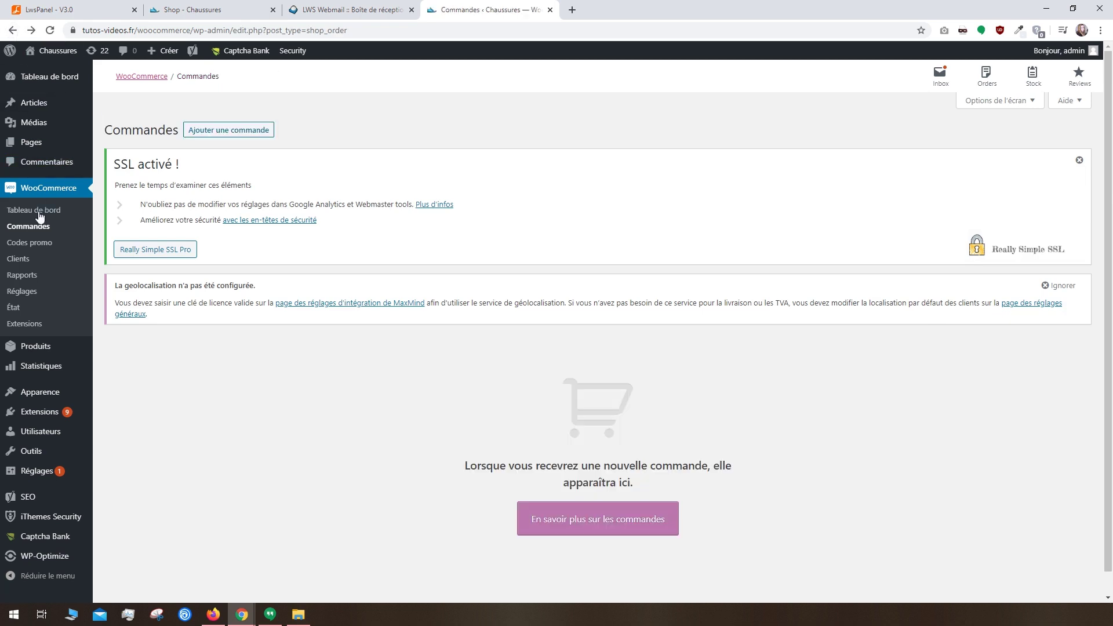
click(34, 244)
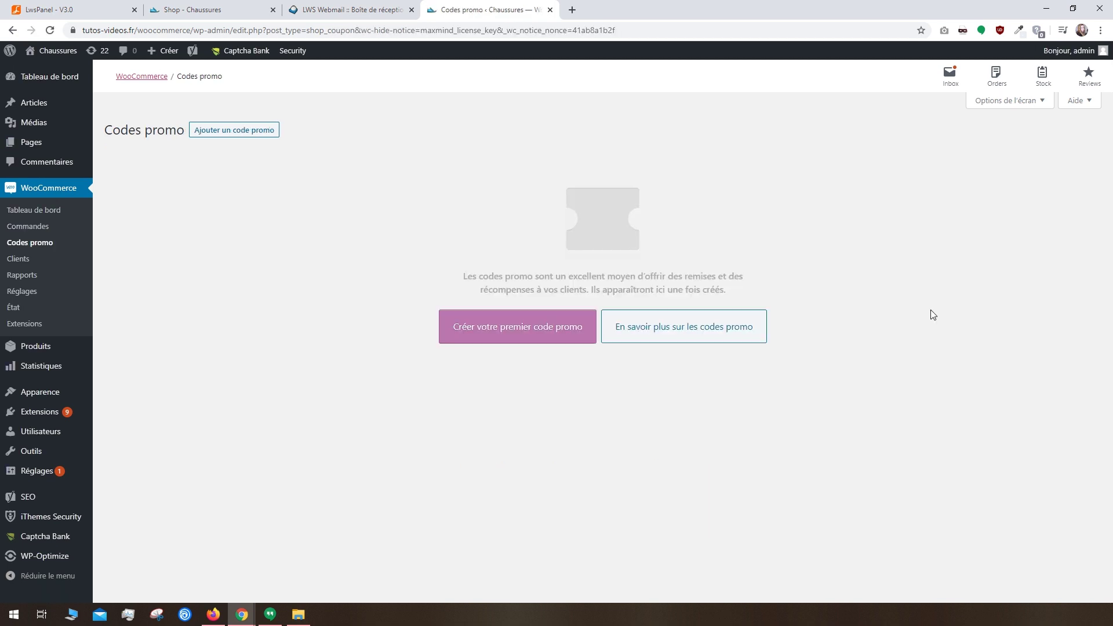
Step: Create coupon 'rentree2020' as a 25% percentage discount
click(527, 320)
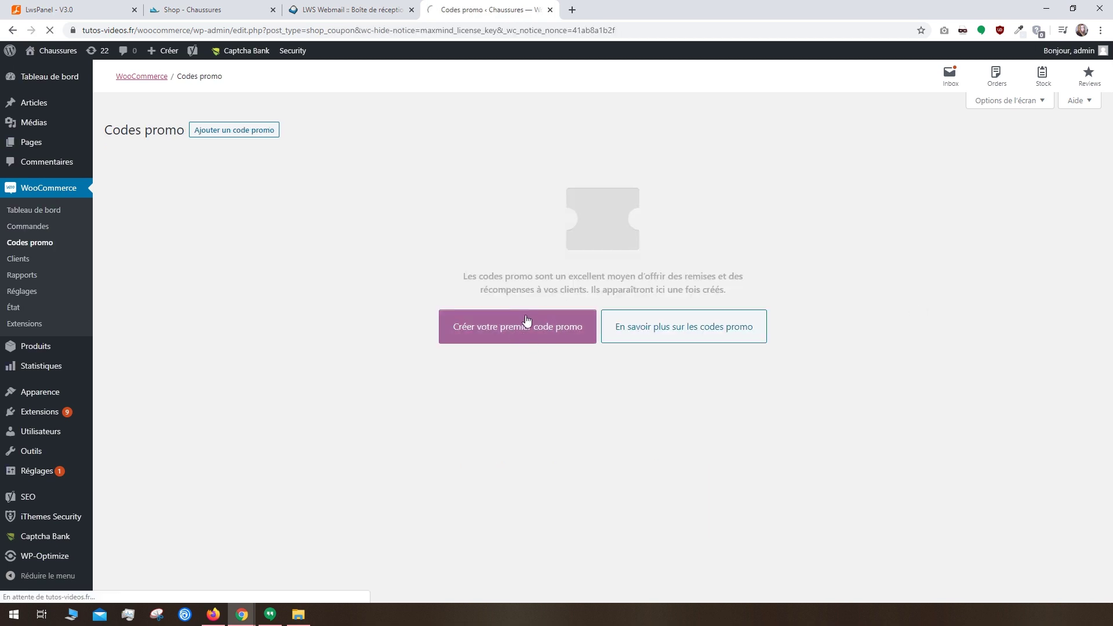
text(rentree2020)
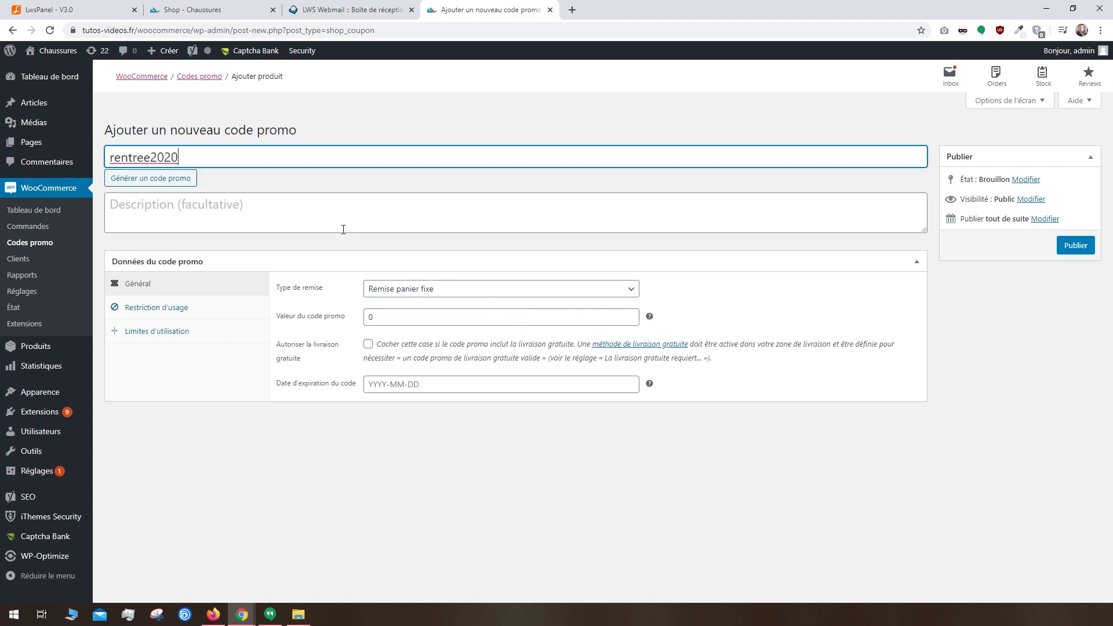
click(343, 228)
click(381, 293)
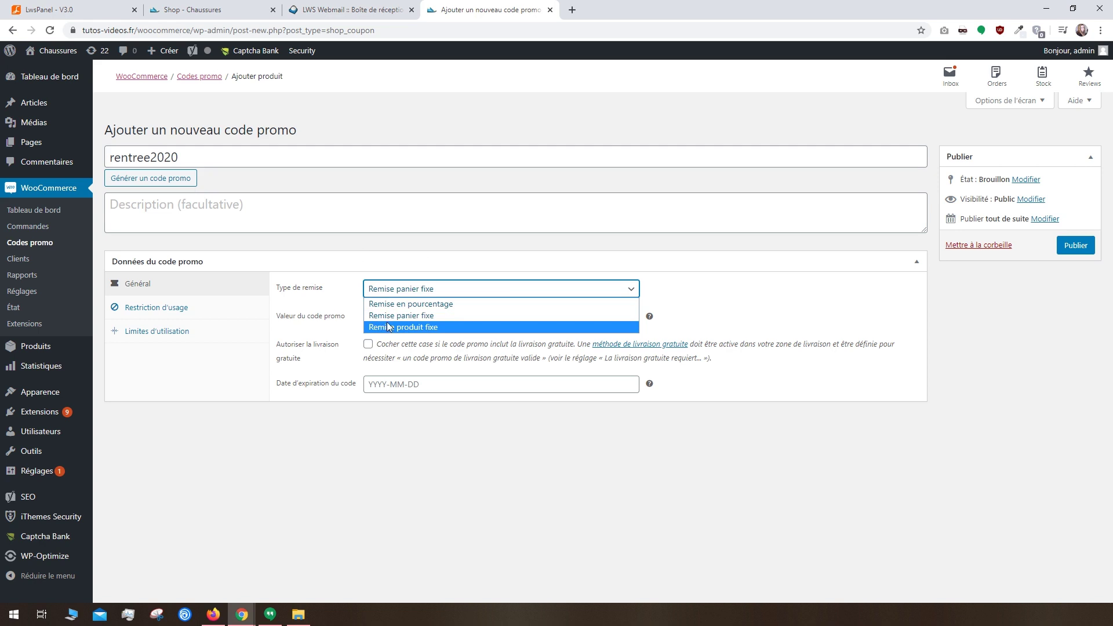
click(409, 304)
click(386, 323)
text(25)
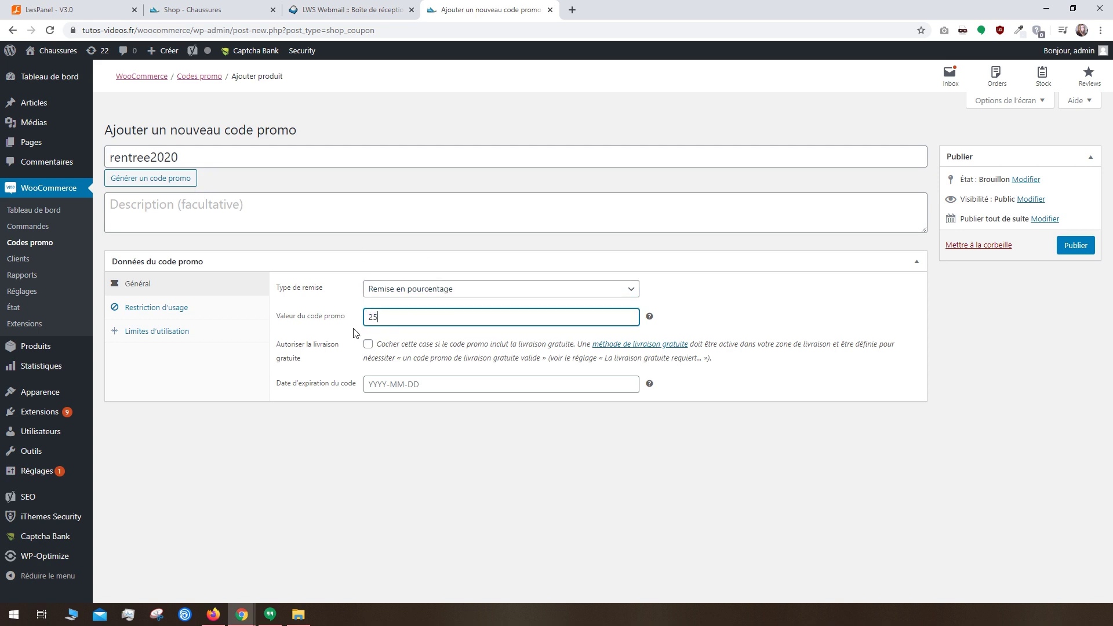
Step: Require a minimum spend of 20, leaving free shipping and expiry date unset
click(367, 344)
click(368, 344)
click(383, 383)
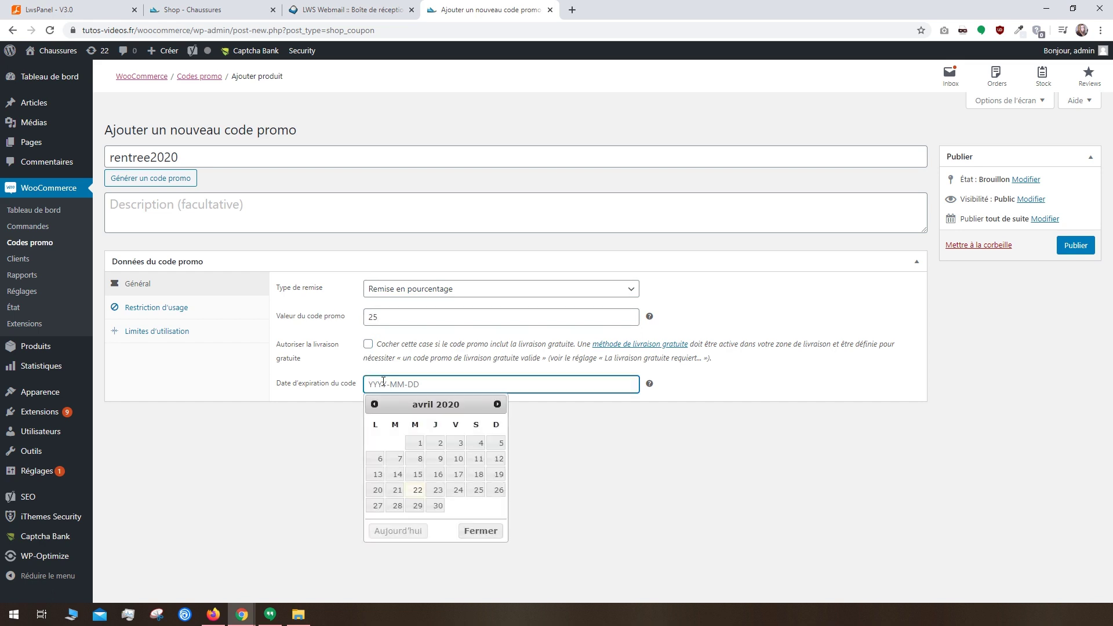
click(351, 384)
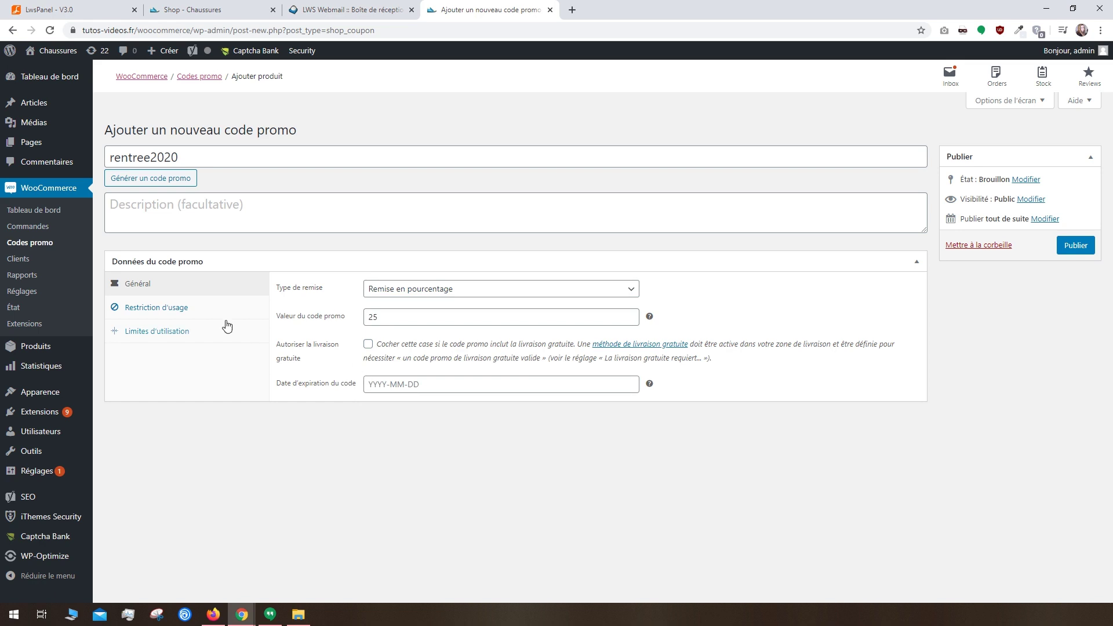
click(207, 316)
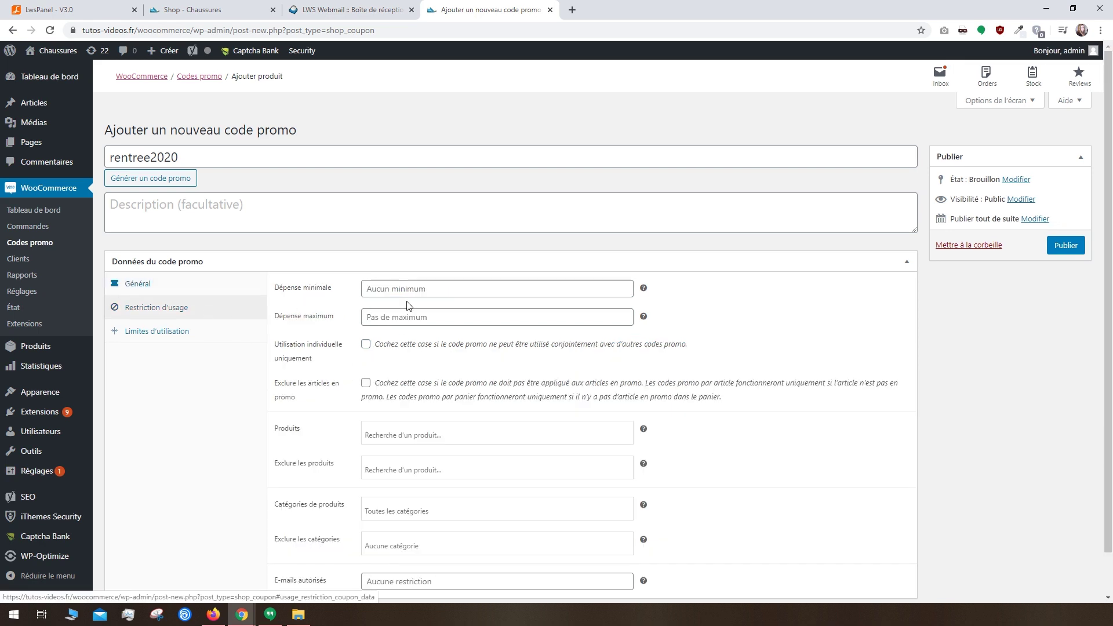
click(424, 294)
text(20)
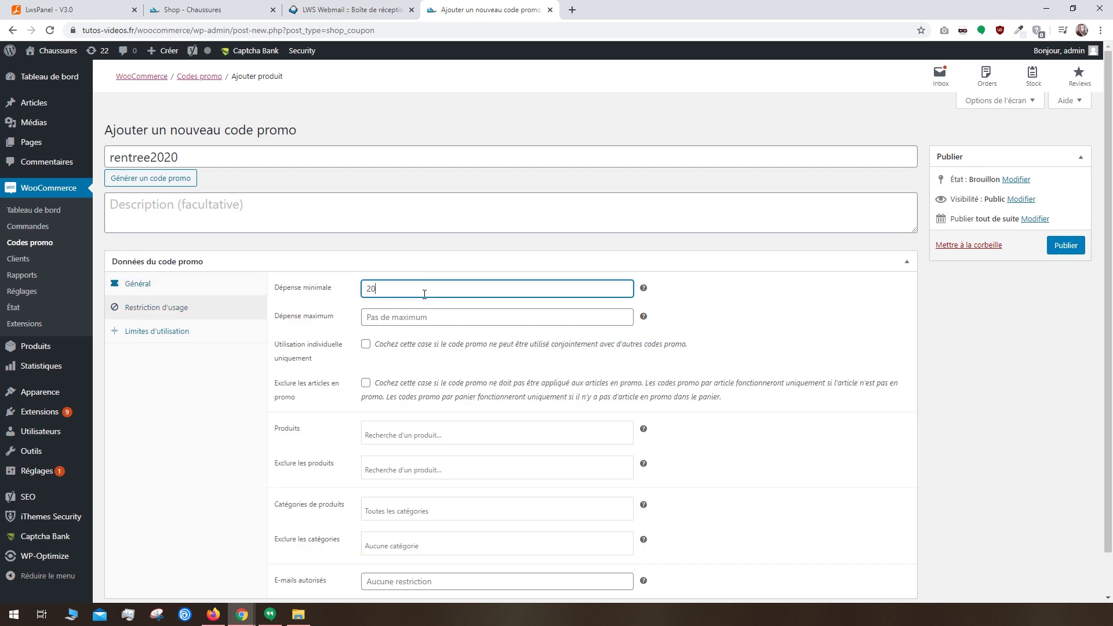
click(372, 337)
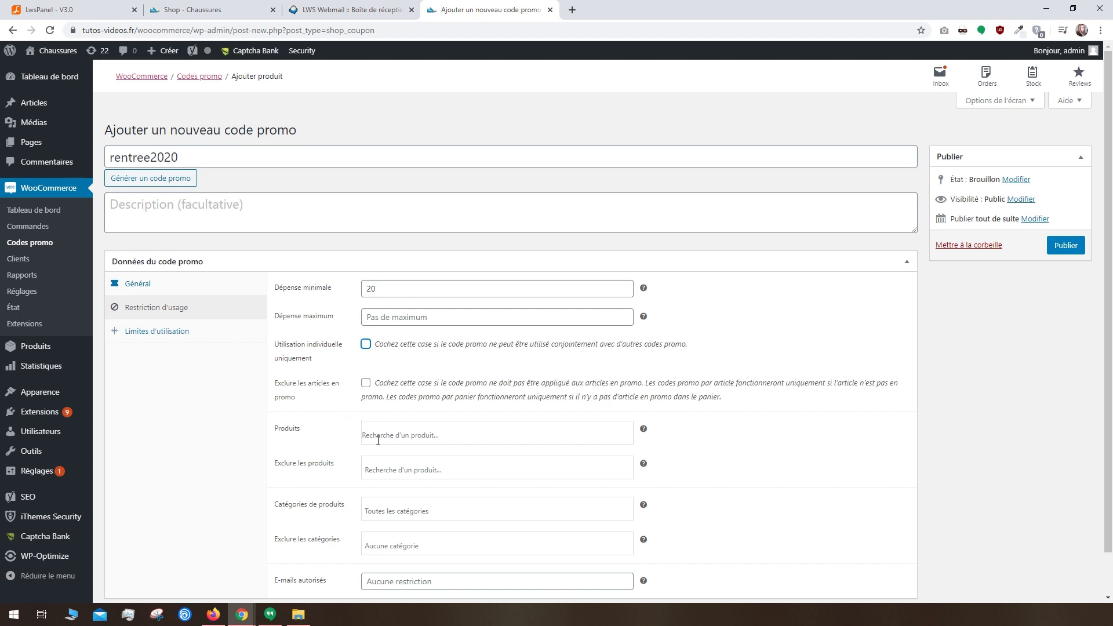
Step: Limit the coupon to 100 uses and publish it
click(185, 332)
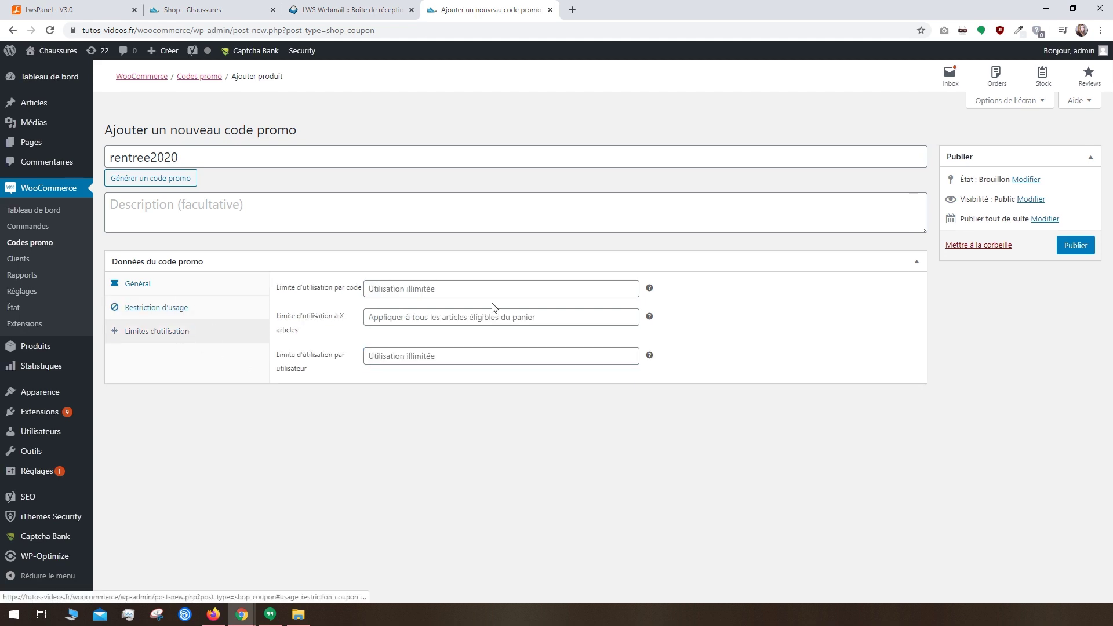
click(467, 294)
text(100)
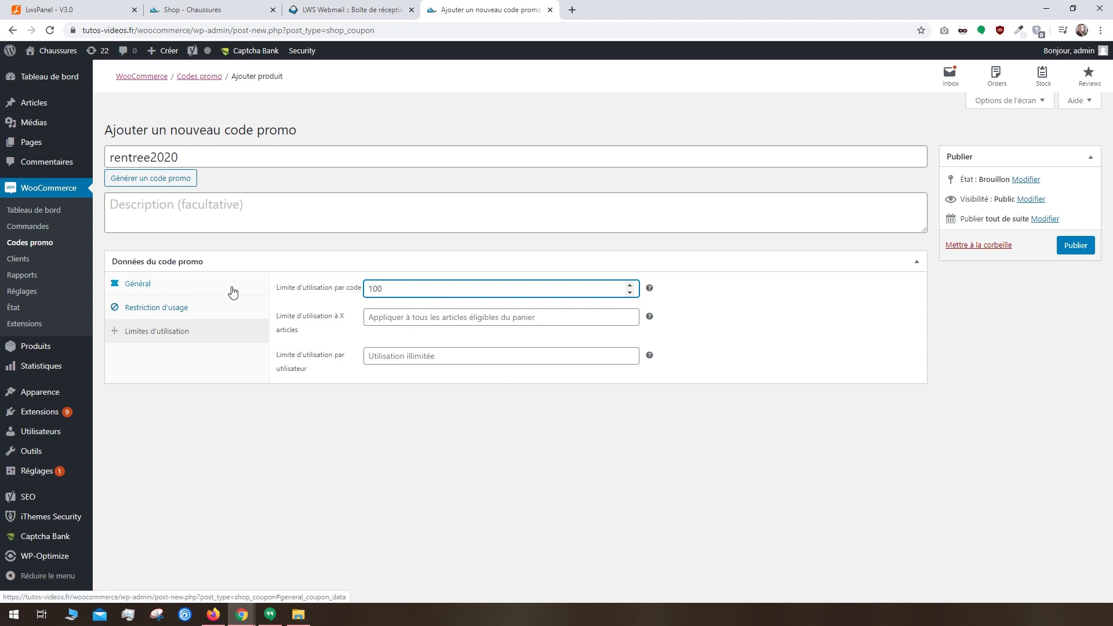
click(1076, 246)
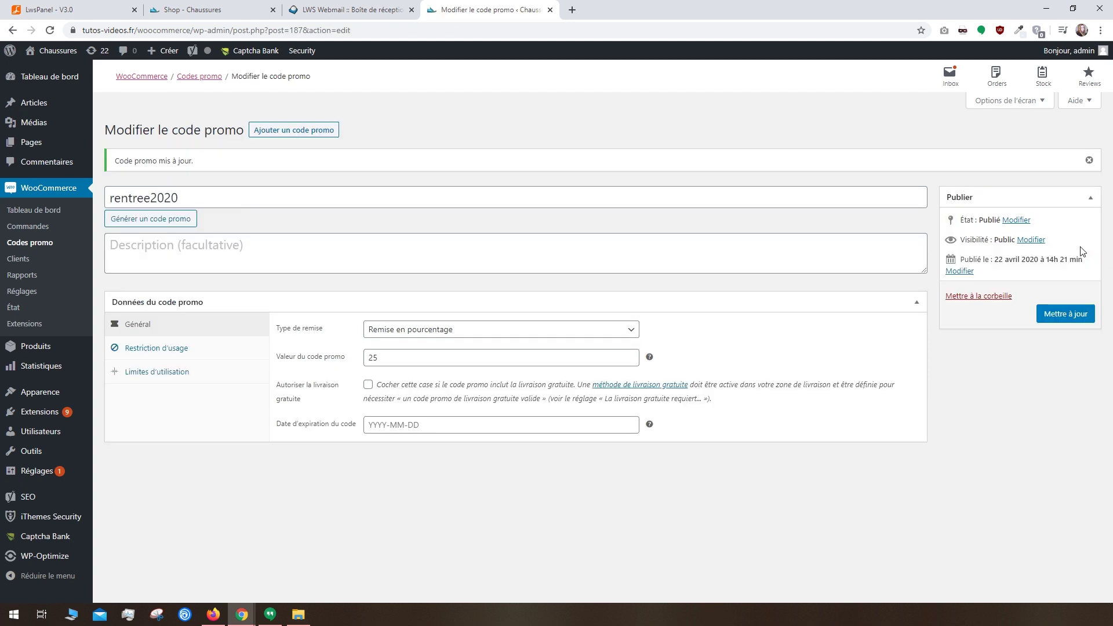
Step: Look over the Clients list and the order and Clients reports, then the État du système page
click(23, 261)
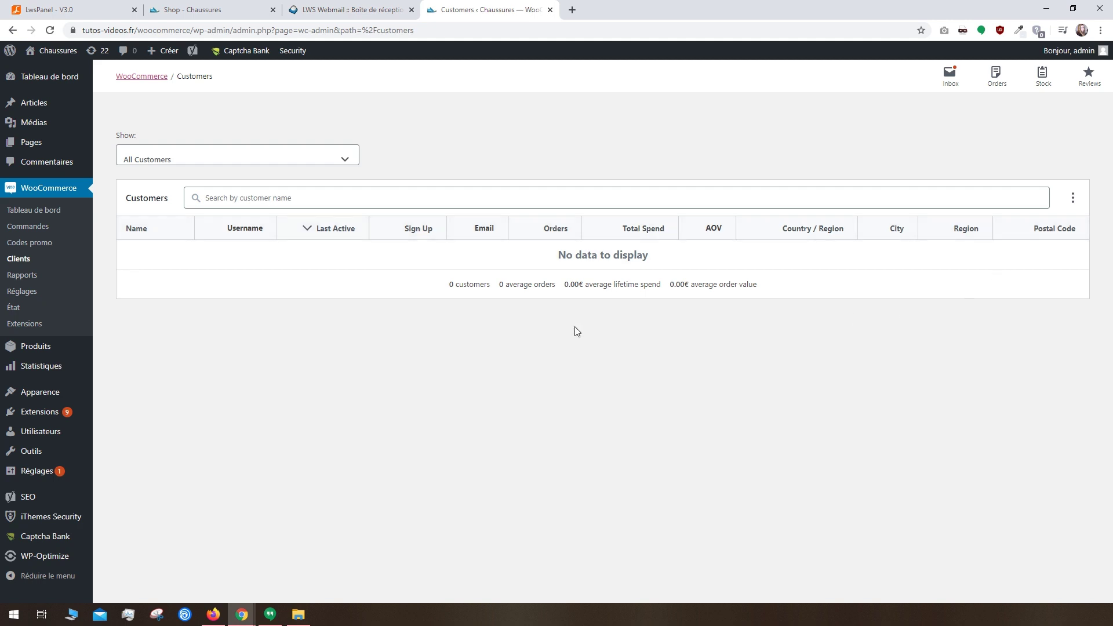
click(65, 274)
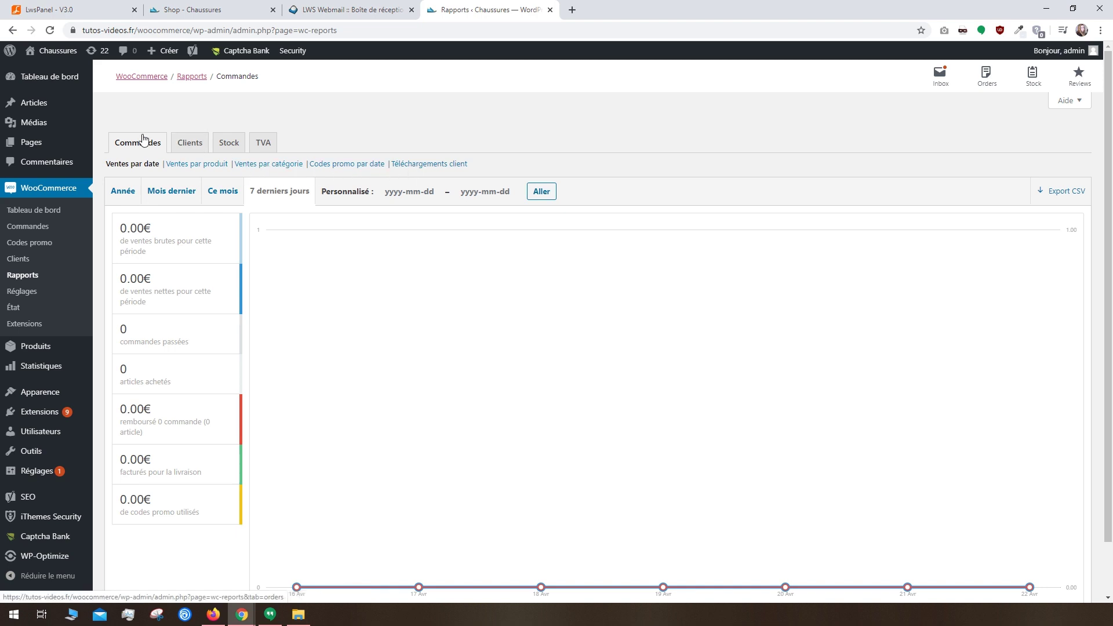
click(193, 147)
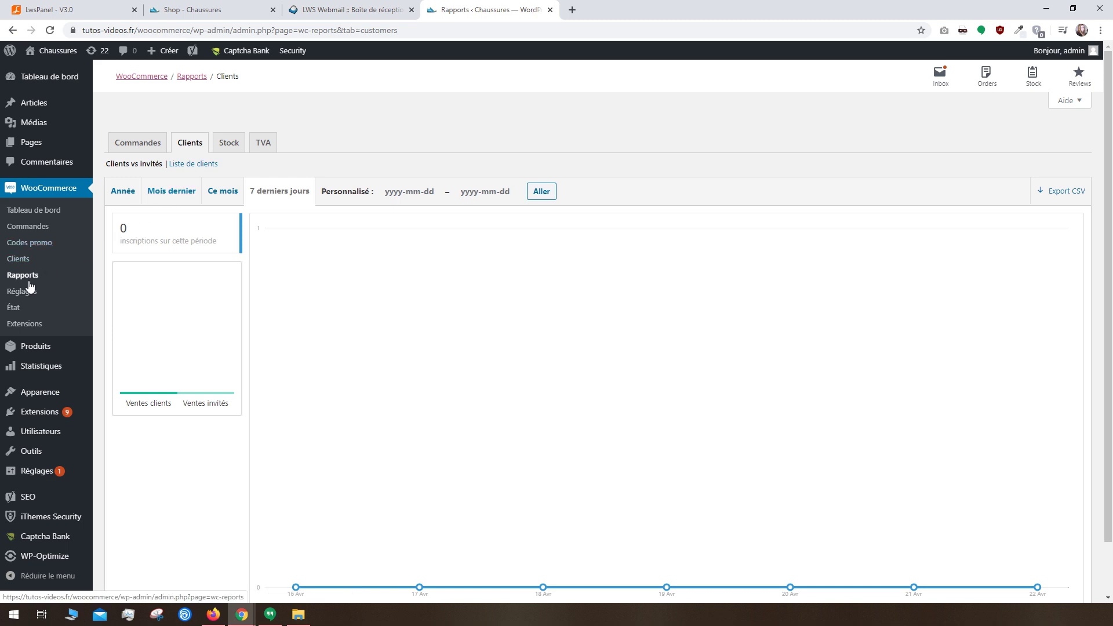
click(18, 310)
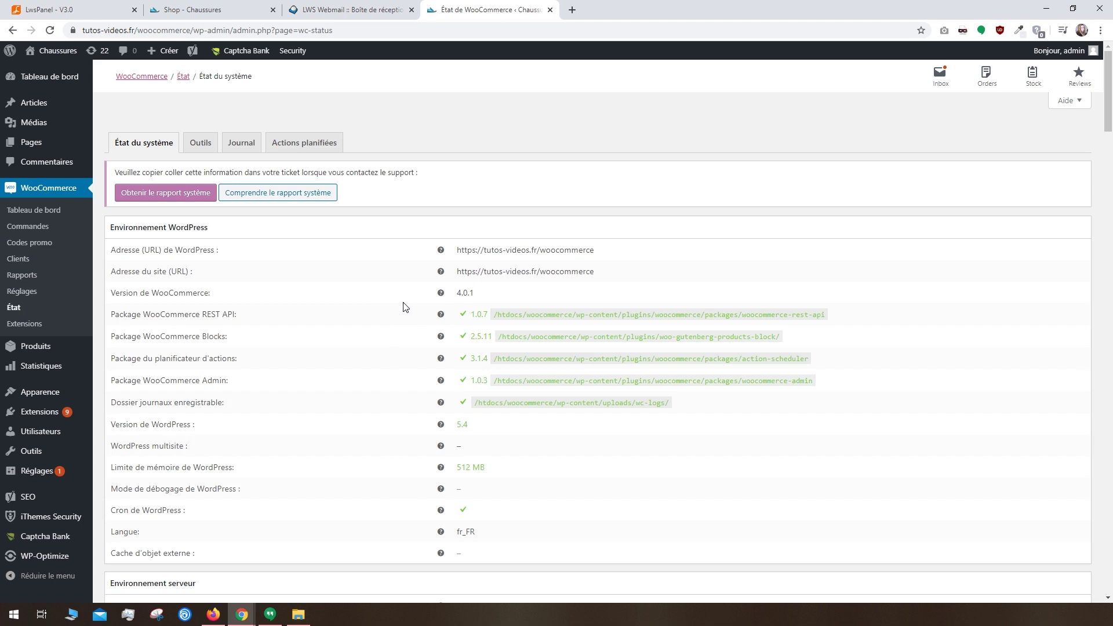
Step: Scroll through the État du système report, noting the available theme version 1.0.25, then return to the top
double_click(403, 174)
scroll(431, 323, down, 5)
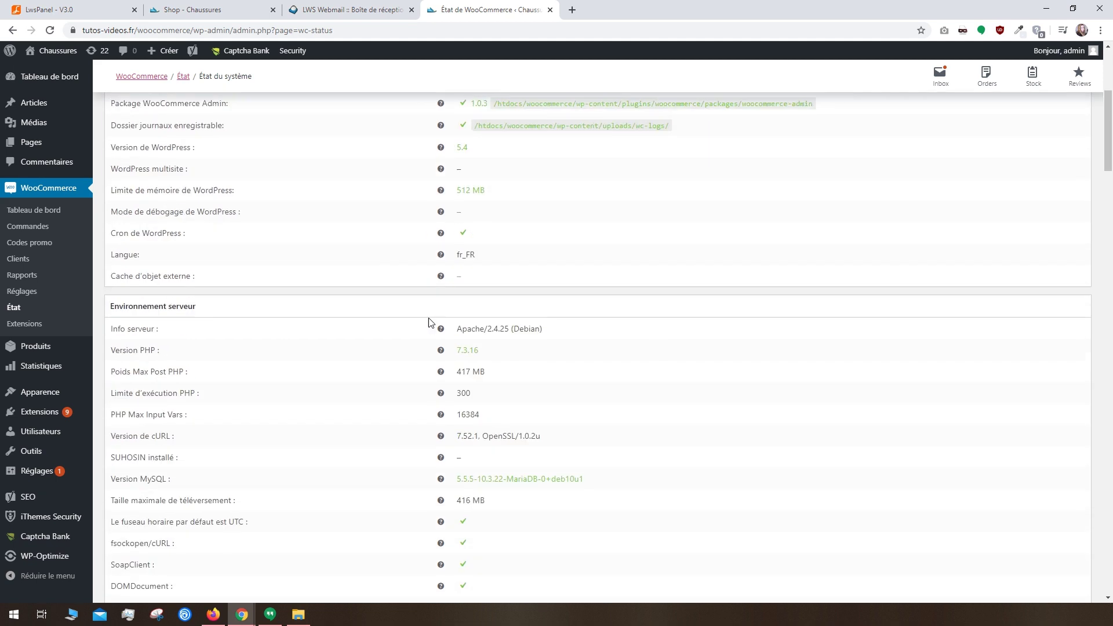
scroll(467, 350, down, 2)
scroll(463, 360, down, 20)
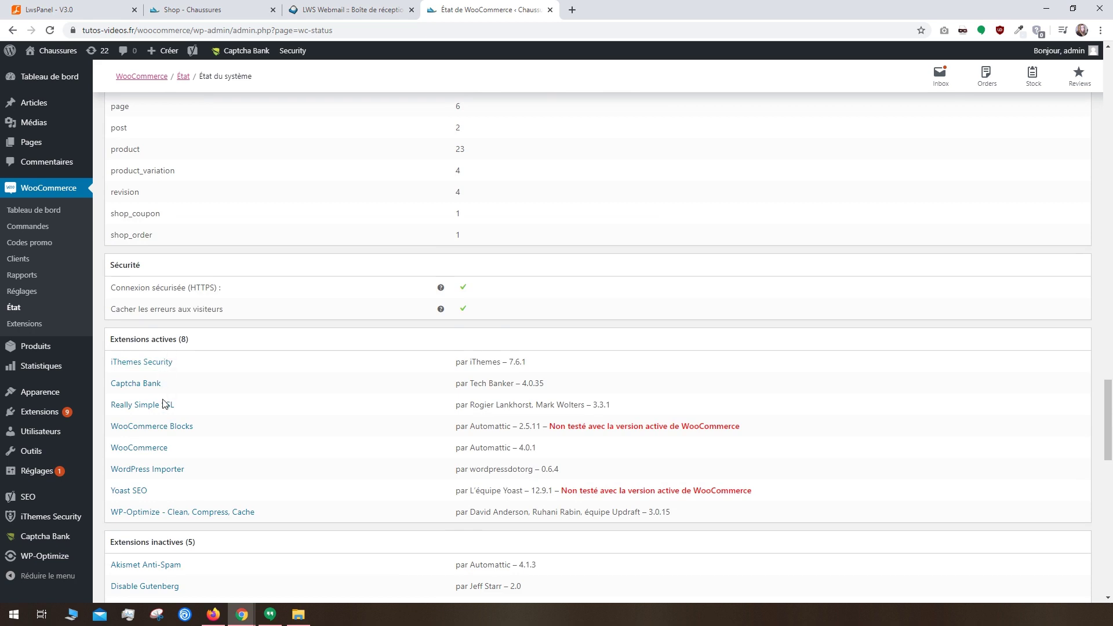
scroll(166, 484, down, 2)
scroll(165, 500, down, 5)
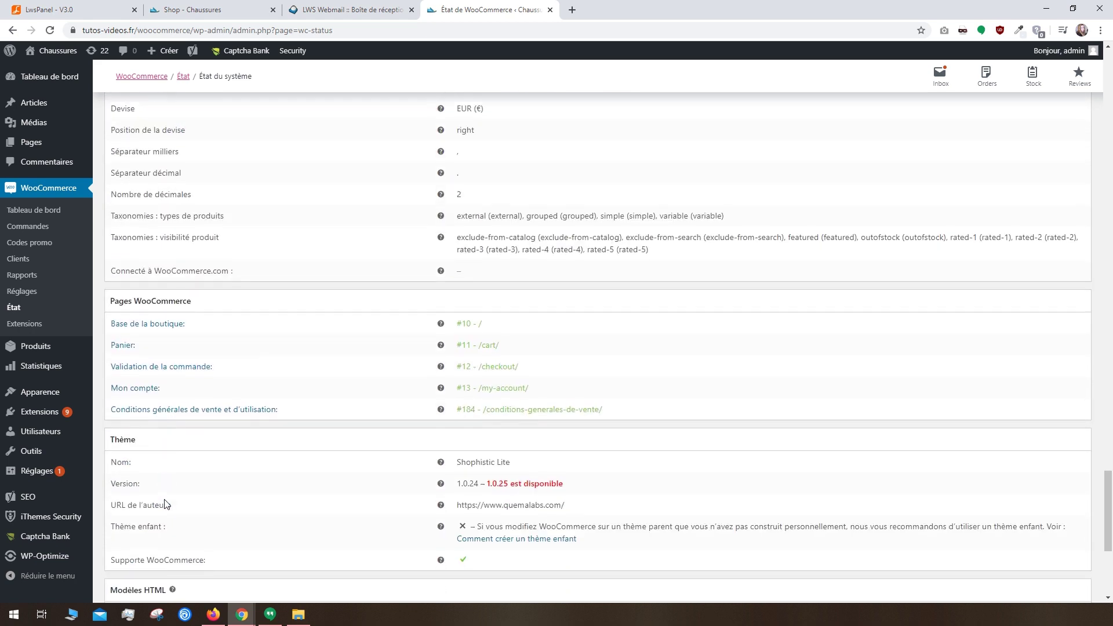
drag(509, 485, 486, 484)
click(529, 503)
key(Home)
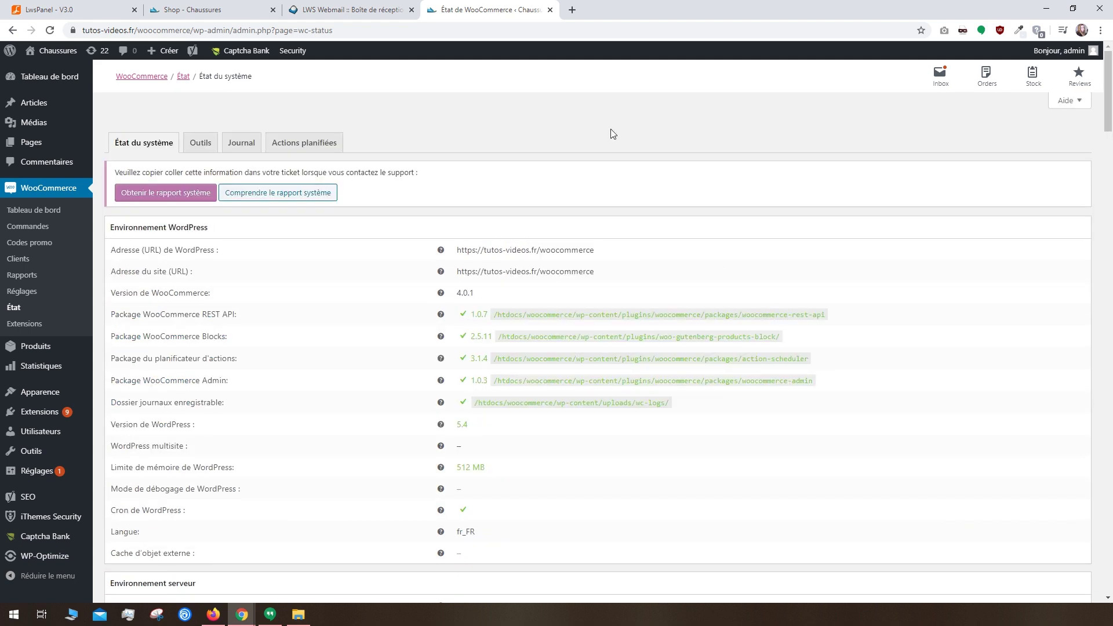
Step: Review the Outils, Journal and Actions planifiées tabs, return to État du système, and view Extensions
click(209, 144)
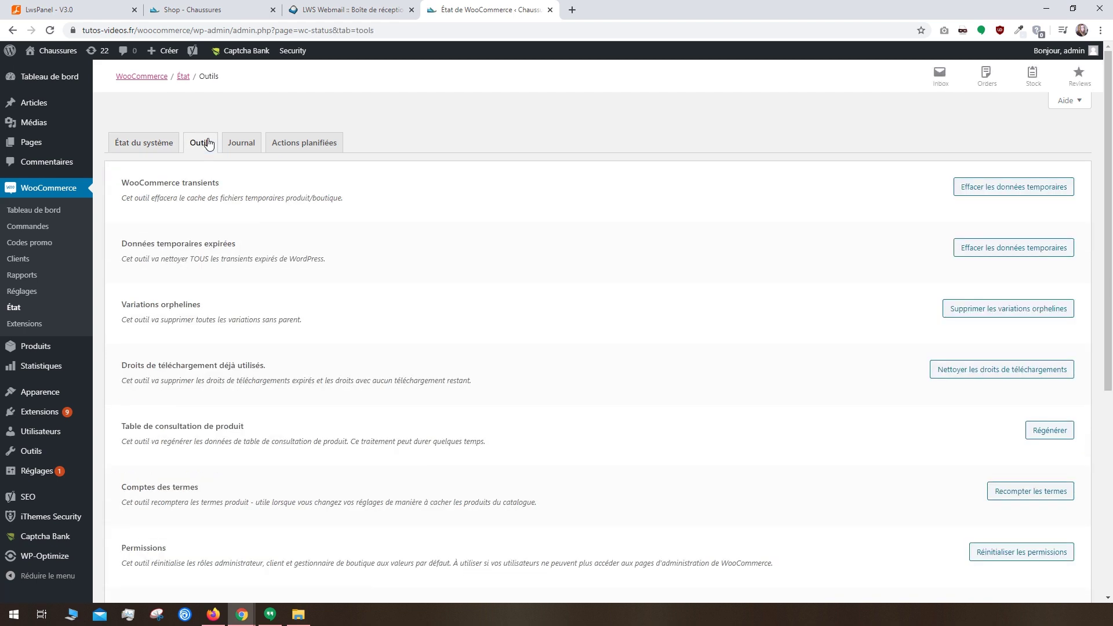
click(239, 143)
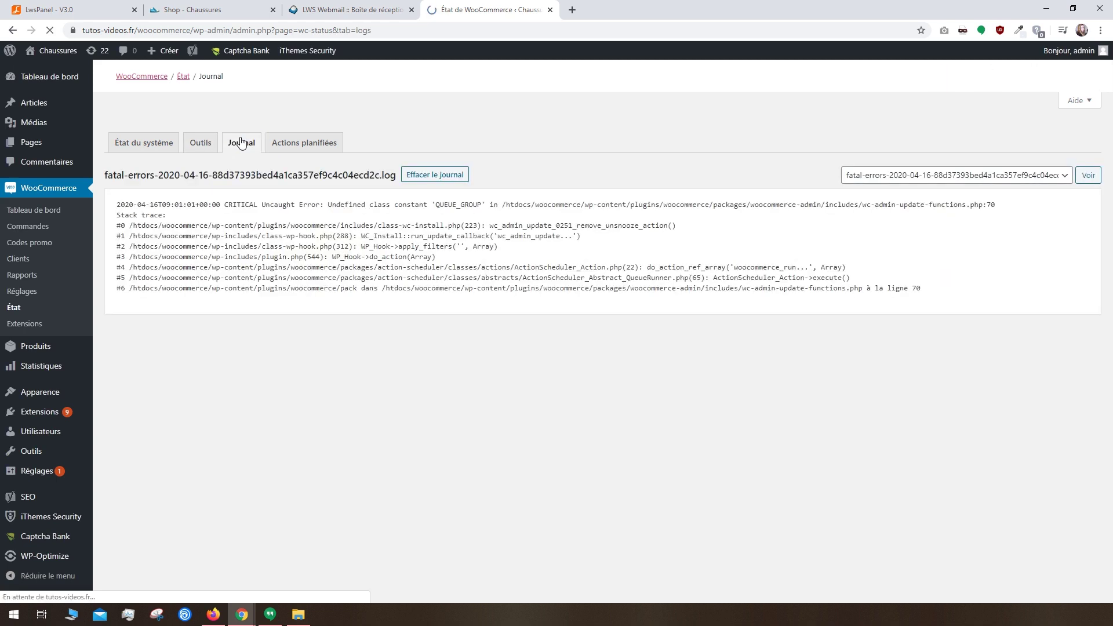
click(283, 144)
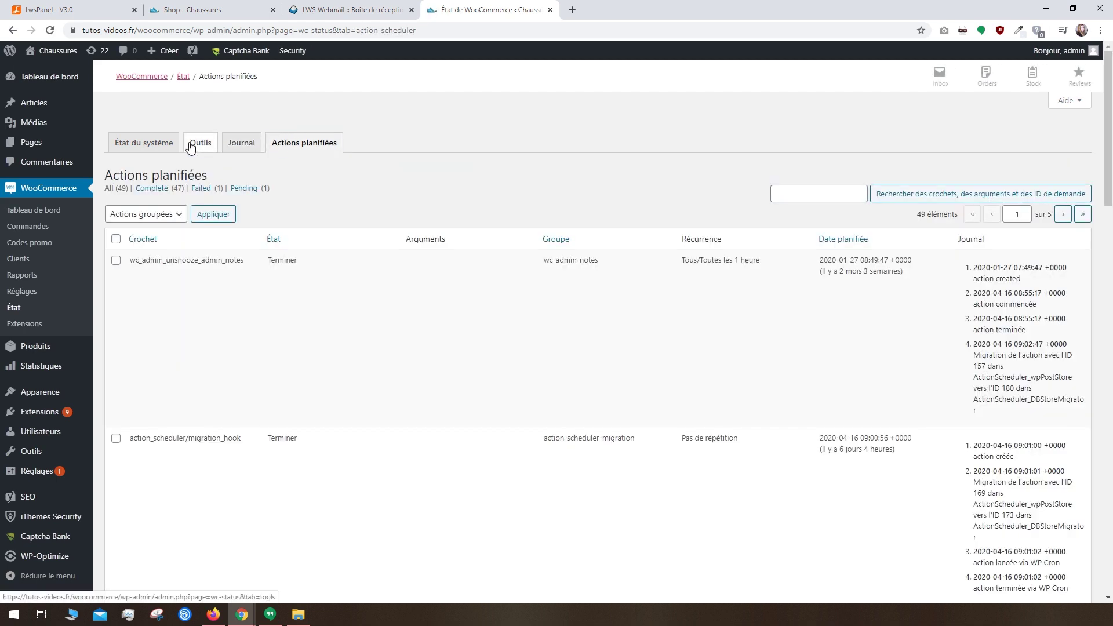
click(143, 143)
click(39, 325)
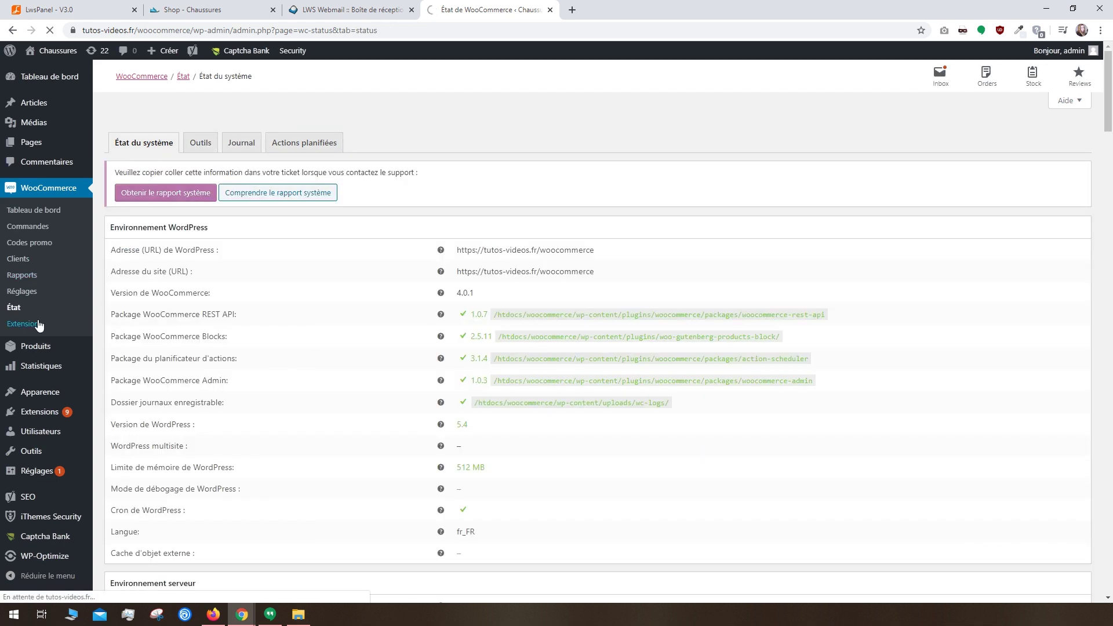
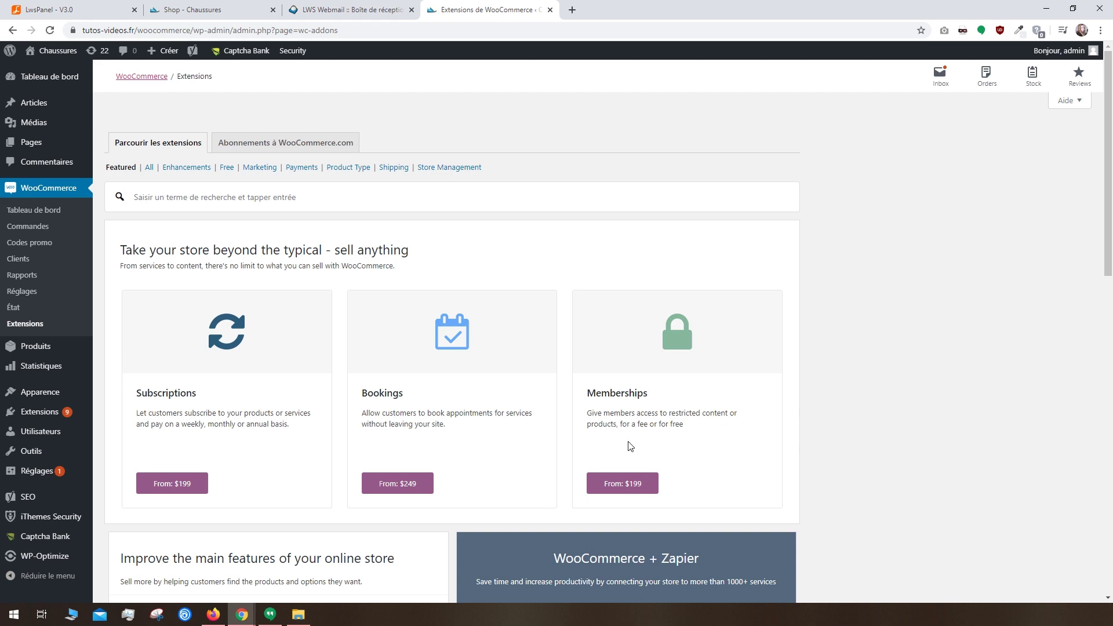
Step: Install the free Google Analytics extension from the marketplace
scroll(631, 447, down, 4)
scroll(630, 446, down, 1)
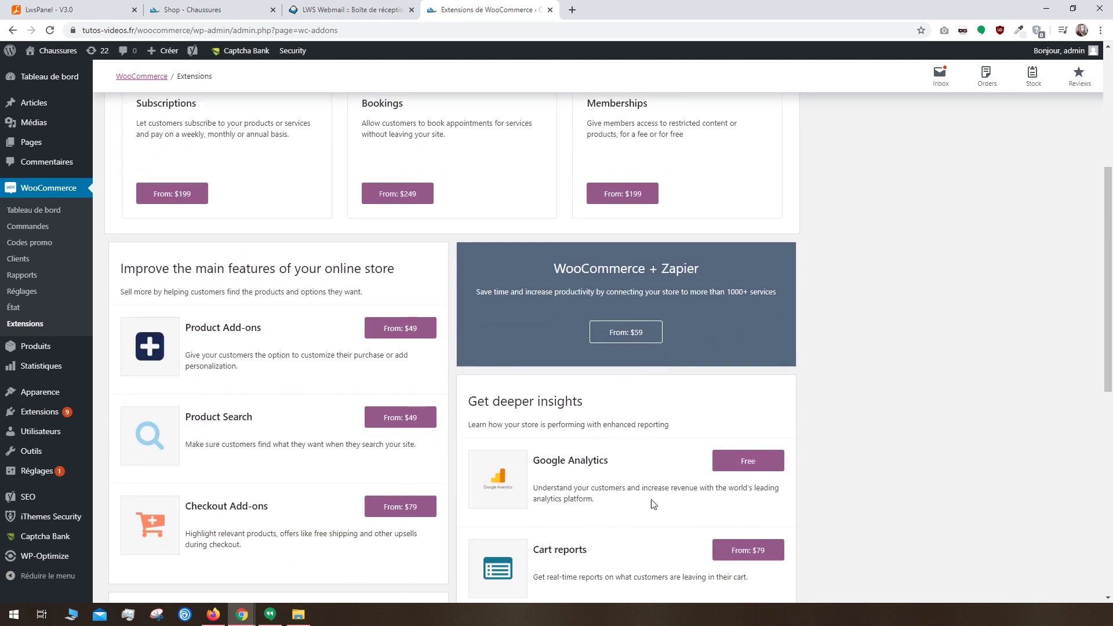
scroll(747, 461, down, 2)
click(745, 346)
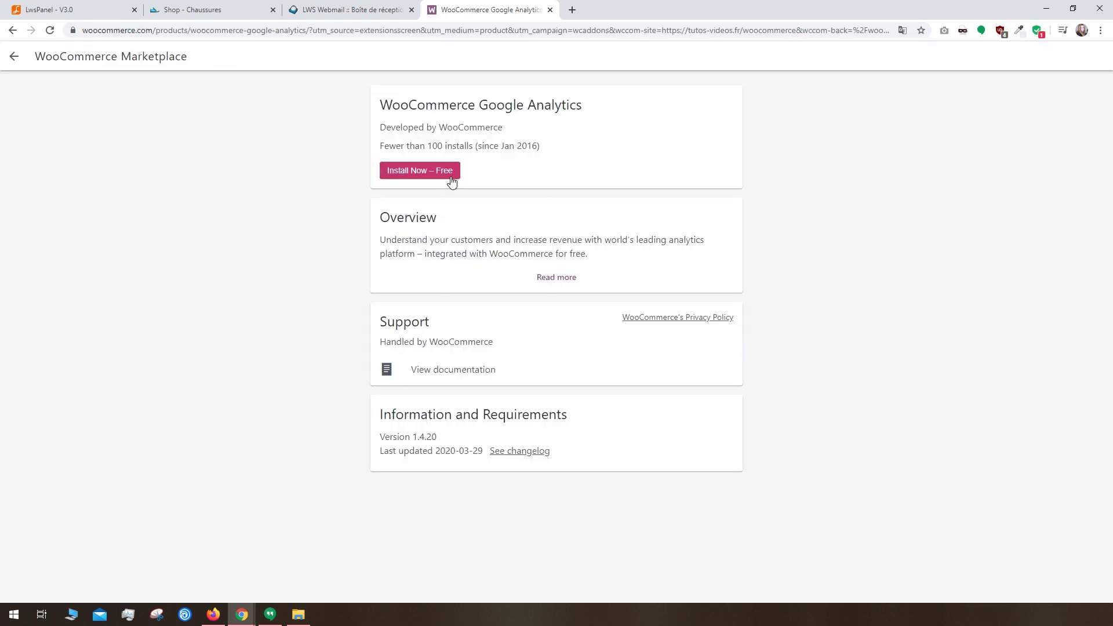
click(414, 175)
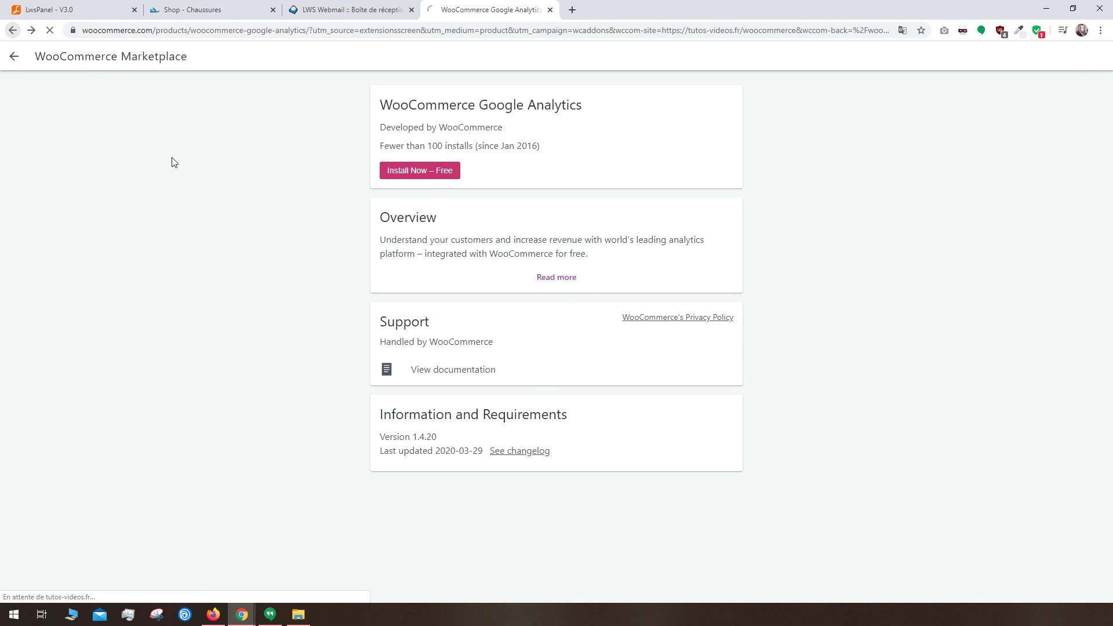
Step: Filter the extensions catalogue to free ones, then go to the full product list
scroll(206, 175, up, 2)
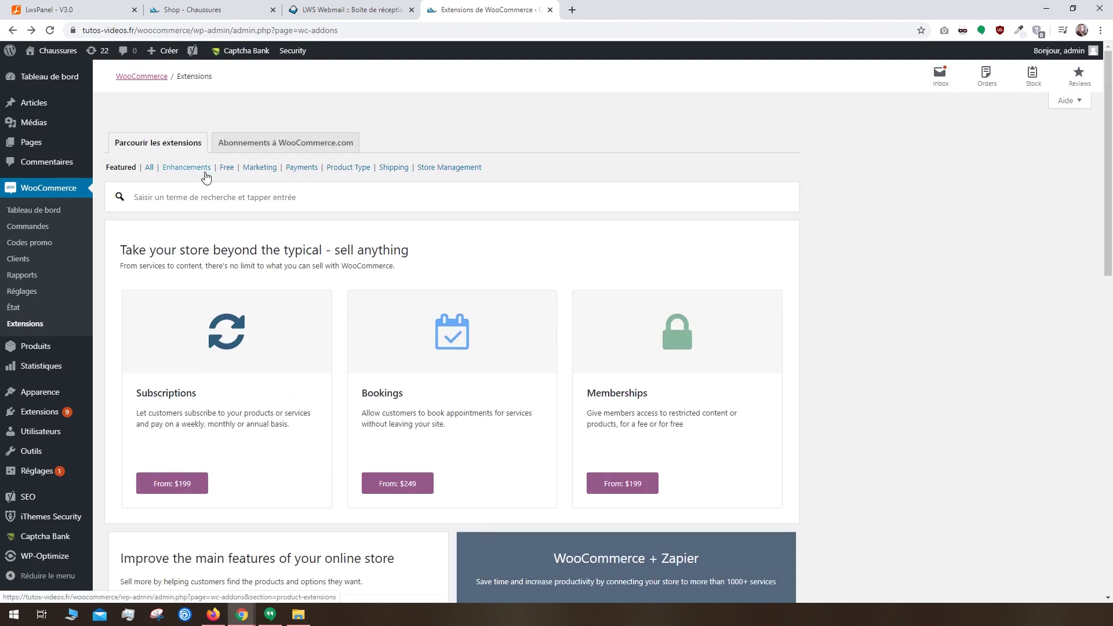
click(227, 170)
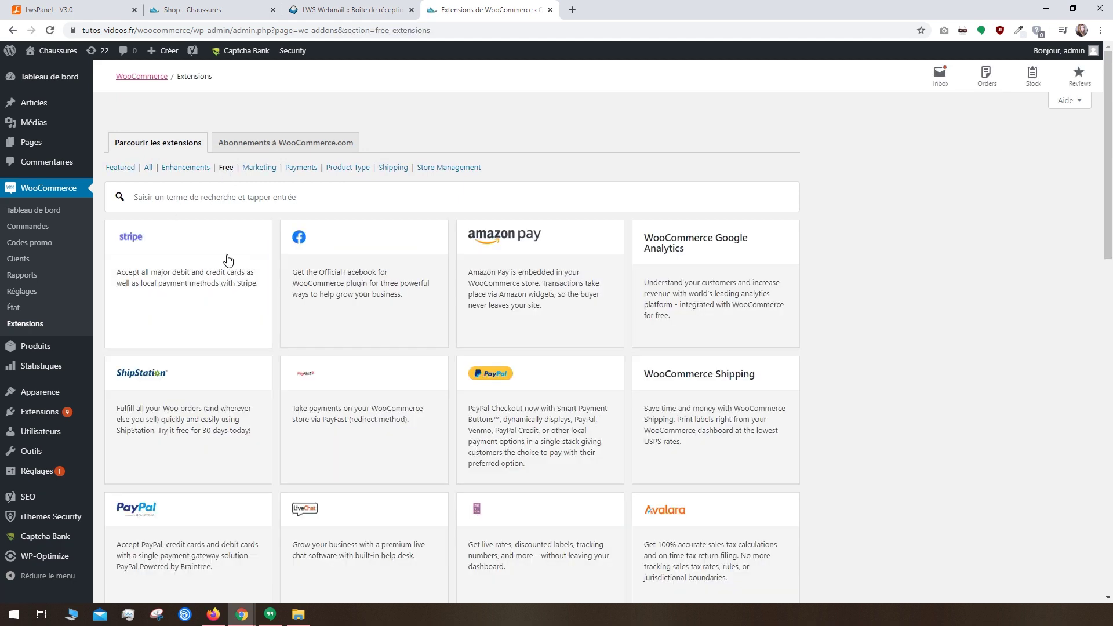
scroll(739, 296, down, 5)
scroll(740, 333, up, 5)
click(42, 347)
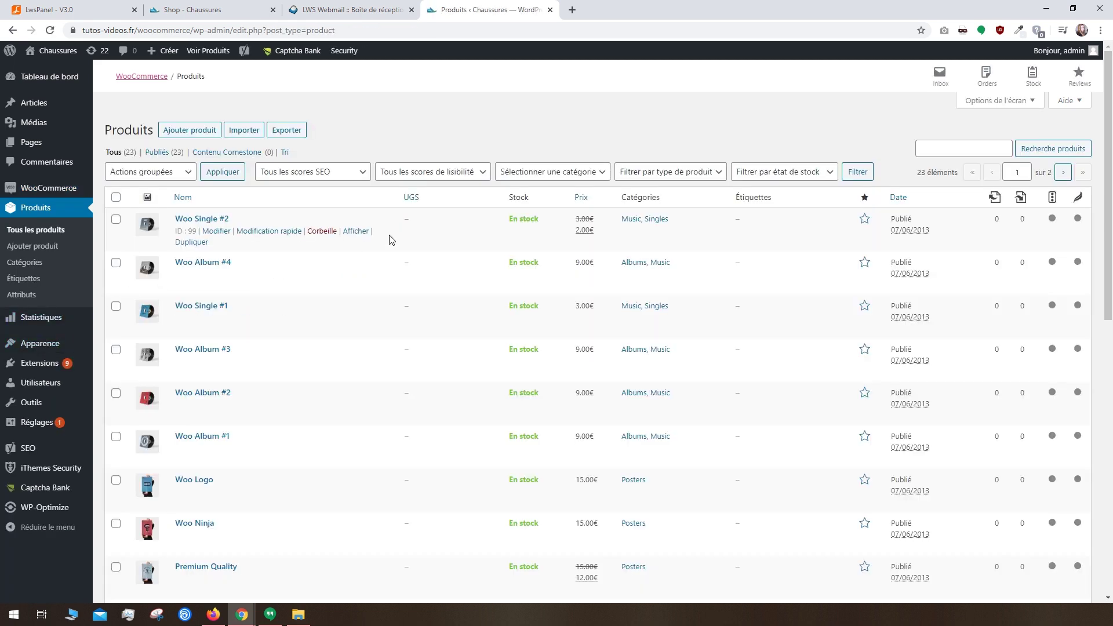
Step: Select all products, view the bulk actions, then go to product categories
scroll(405, 246, down, 6)
scroll(406, 248, up, 4)
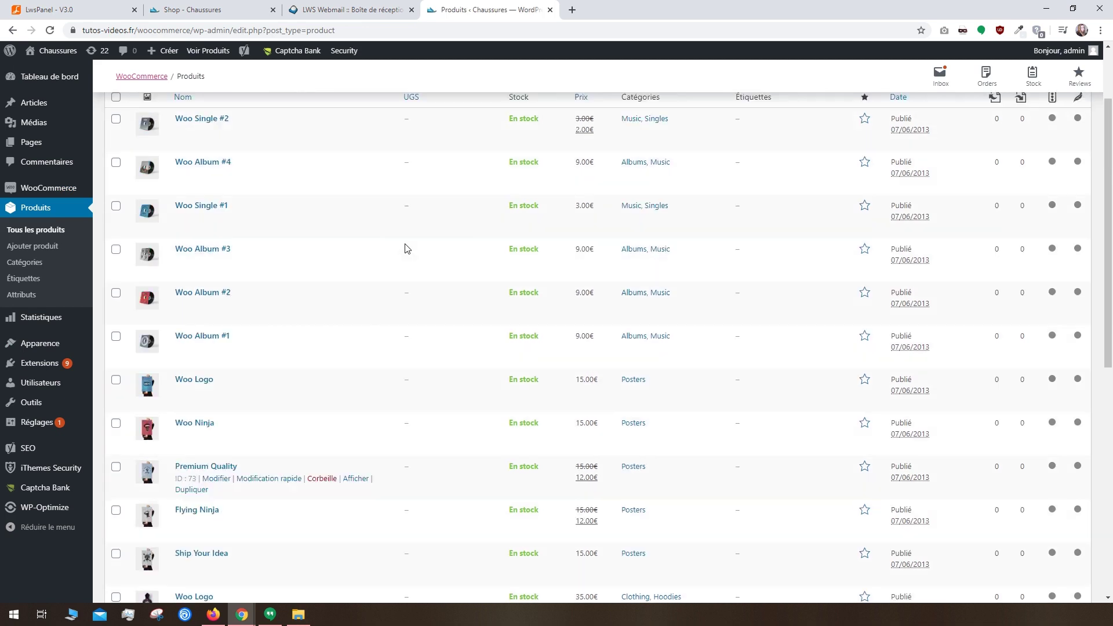
scroll(406, 248, up, 2)
click(116, 197)
click(187, 178)
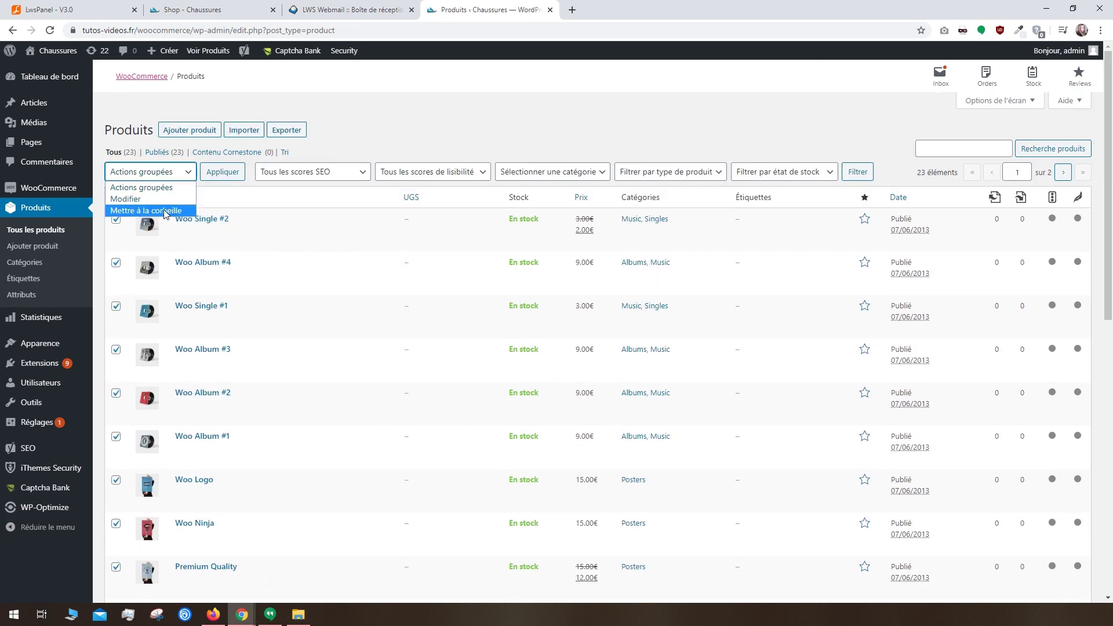
click(25, 262)
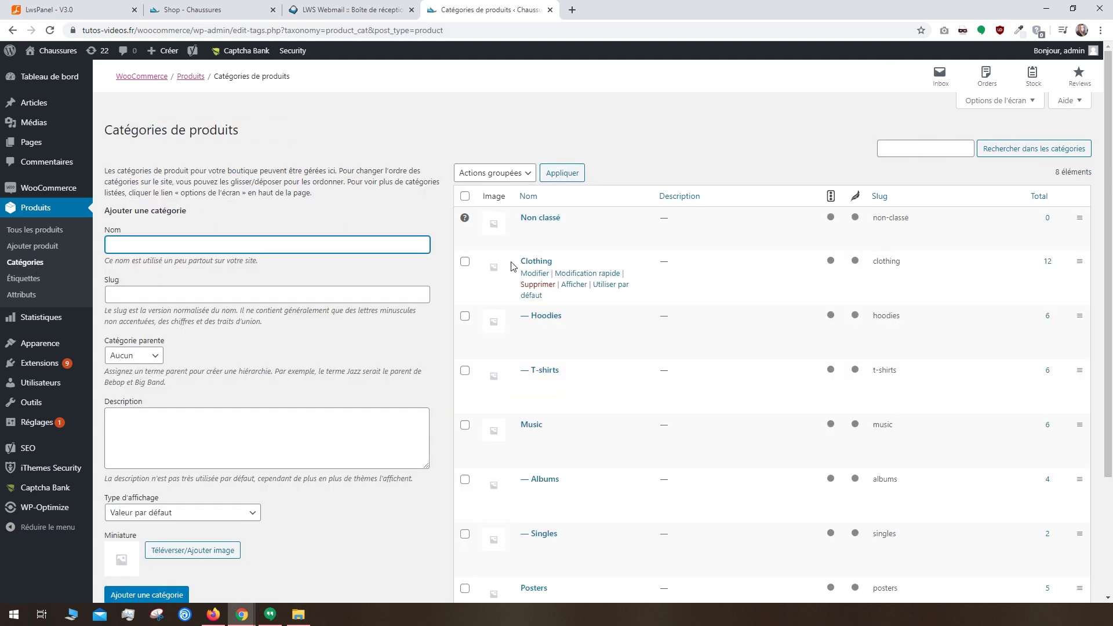
Step: Create the Homme category with slug homme, no parent and default display type
scroll(596, 298, down, 3)
scroll(596, 298, up, 3)
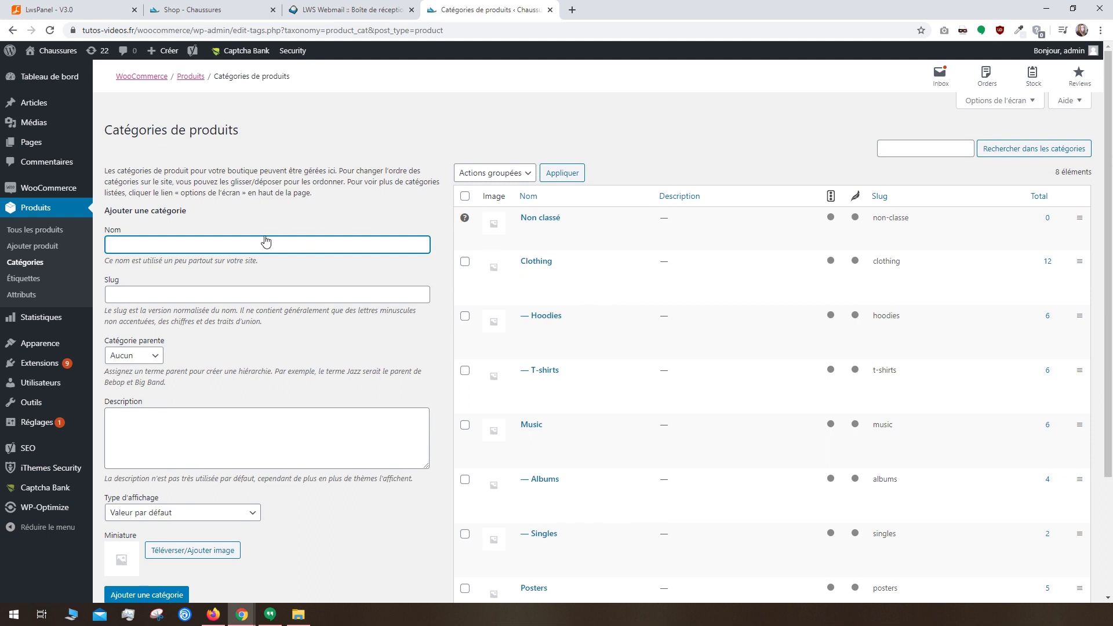
text(Homme)
key(Tab)
text(homme)
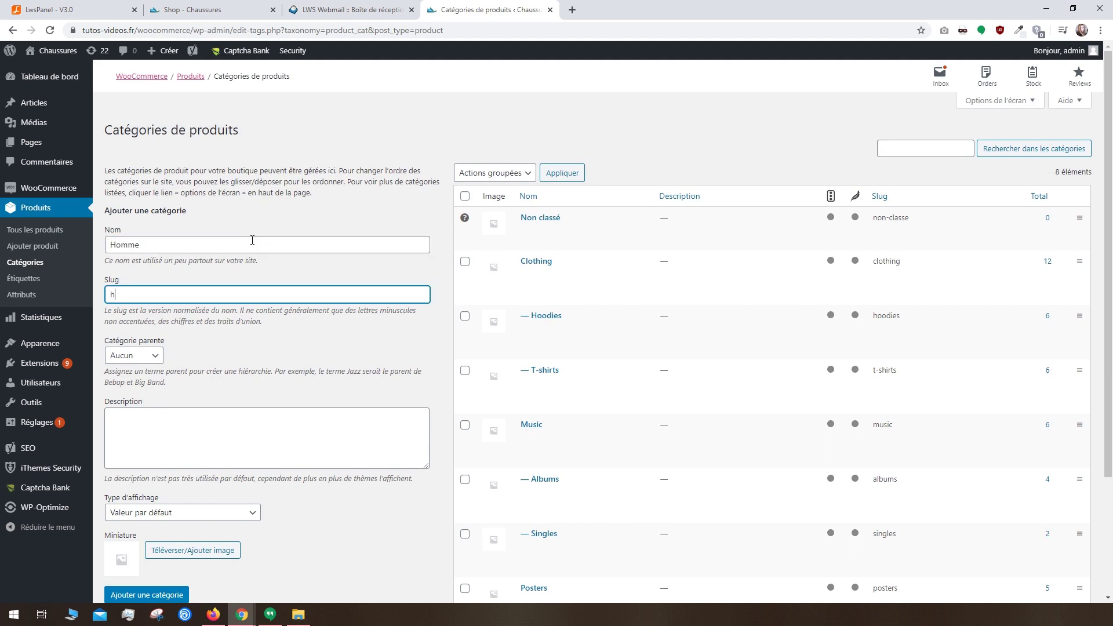
click(144, 356)
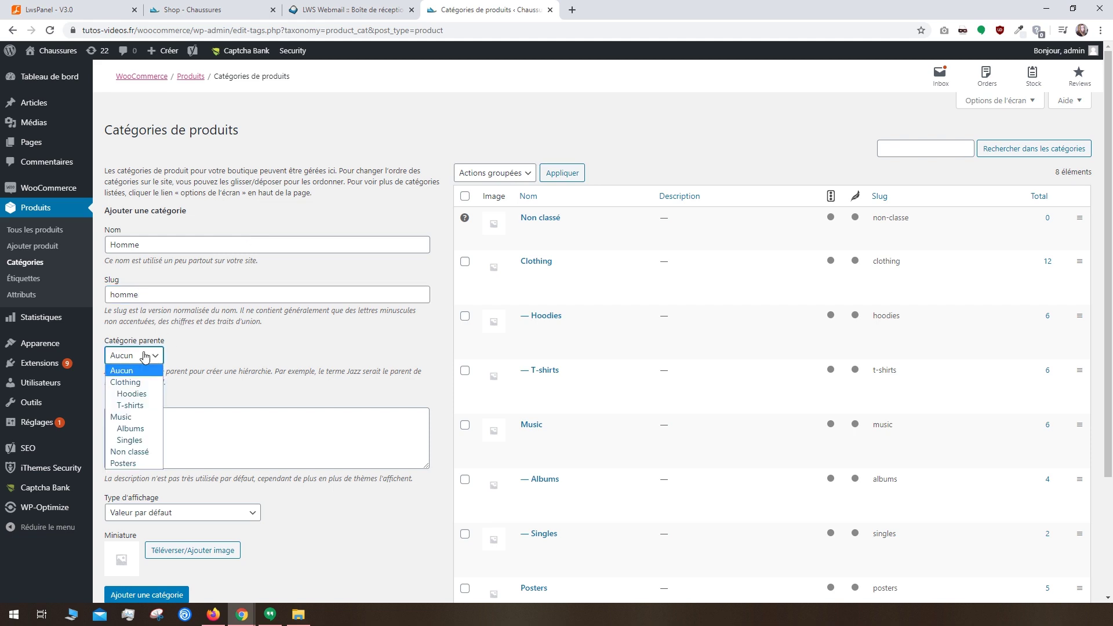
click(145, 356)
click(159, 419)
click(204, 512)
click(204, 527)
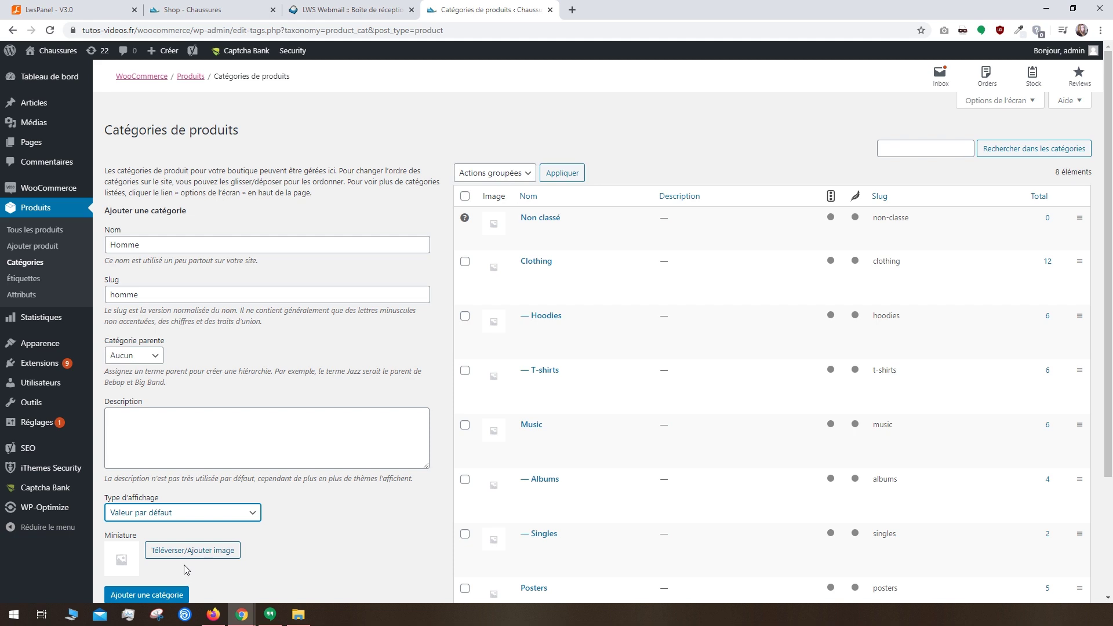
click(158, 595)
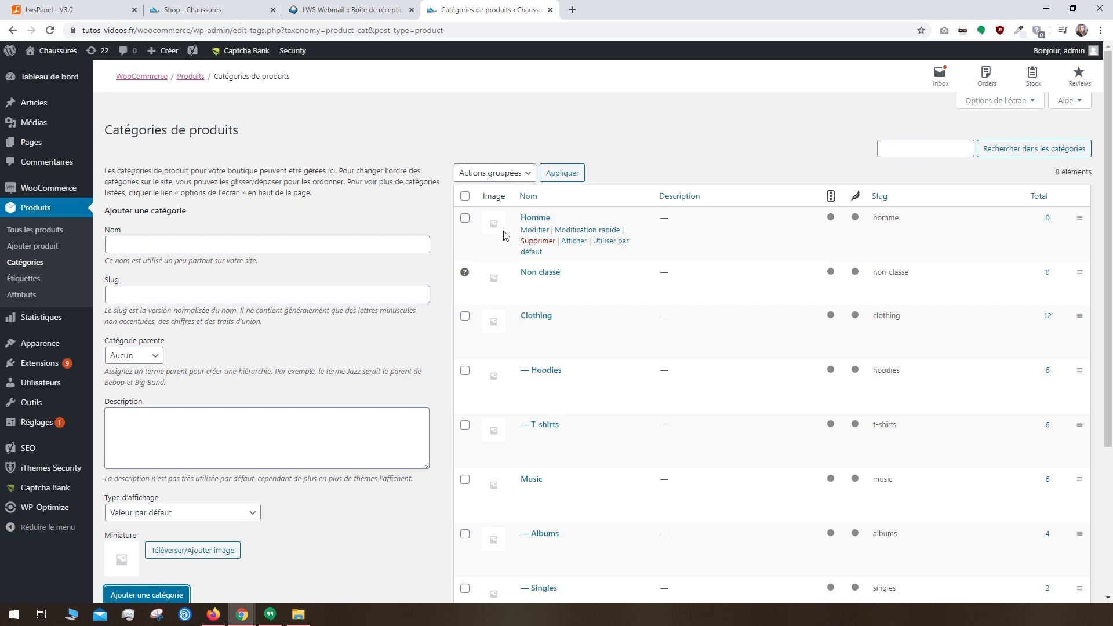
Step: Create the Femme category with slug femme
click(250, 248)
text(Femme)
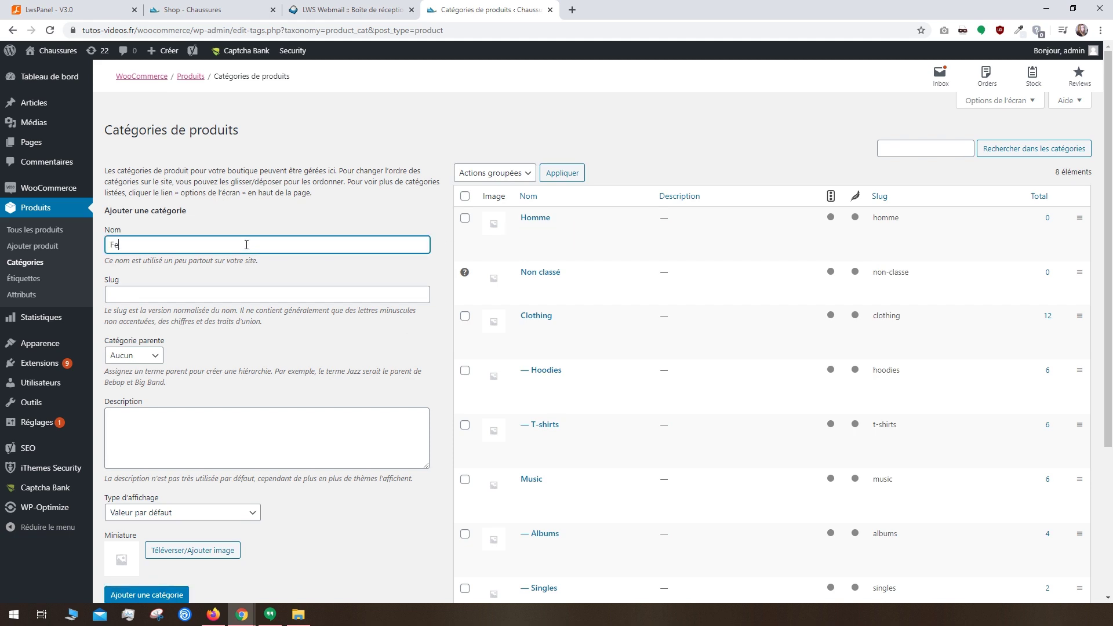
click(214, 292)
text(femme)
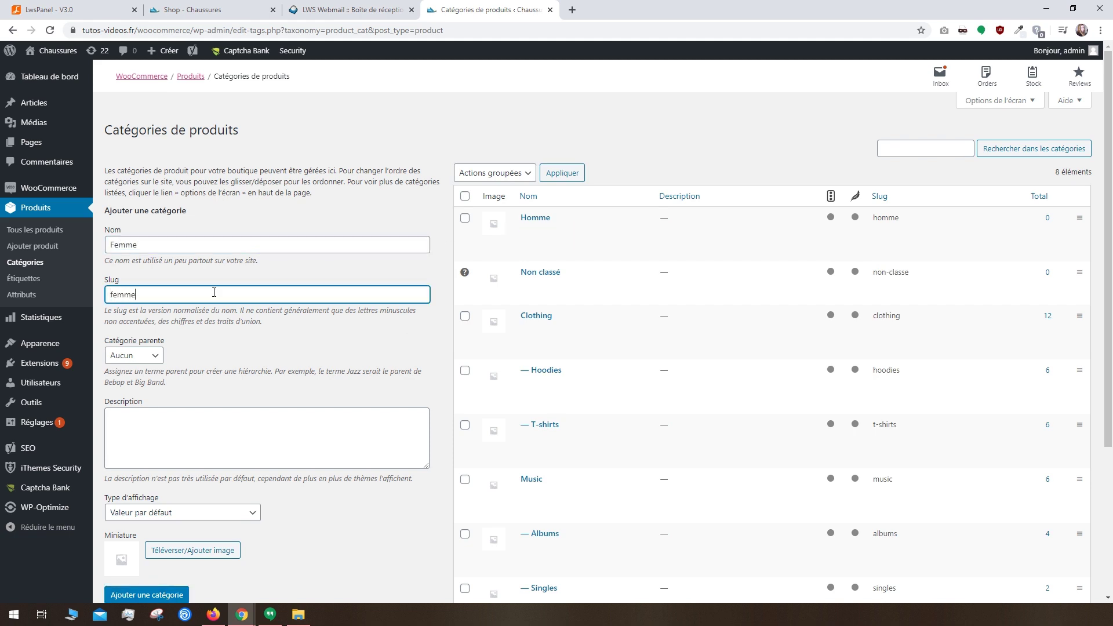
click(170, 595)
Step: Create the Sport category (slug sport) under Femme, then return to all products
click(143, 244)
text(Sport)
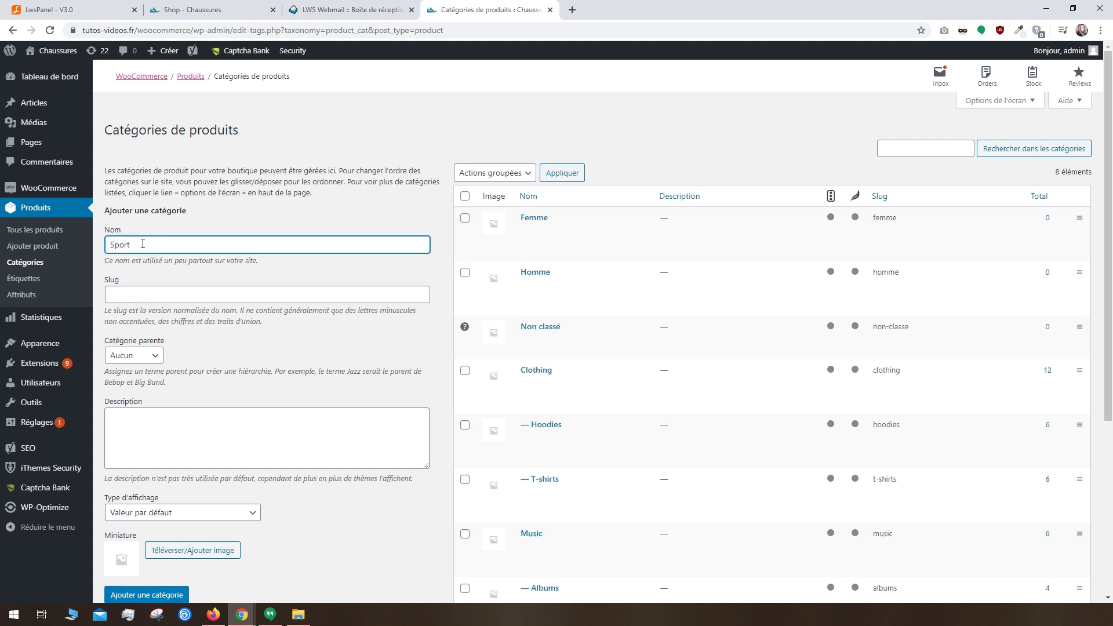
key(Tab)
text(sport)
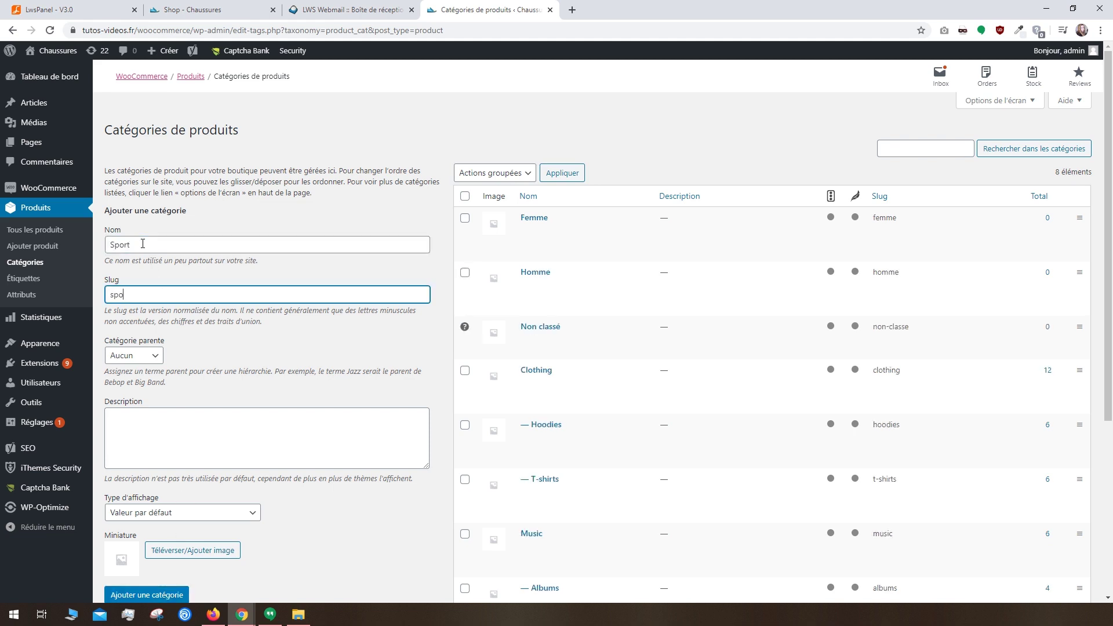
click(133, 354)
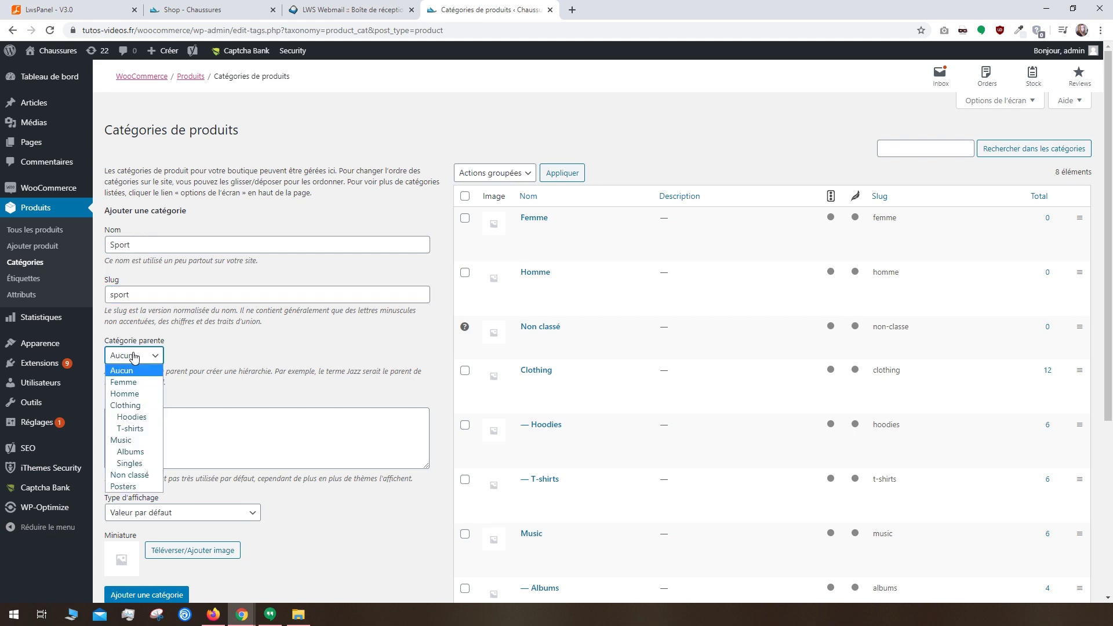
click(133, 383)
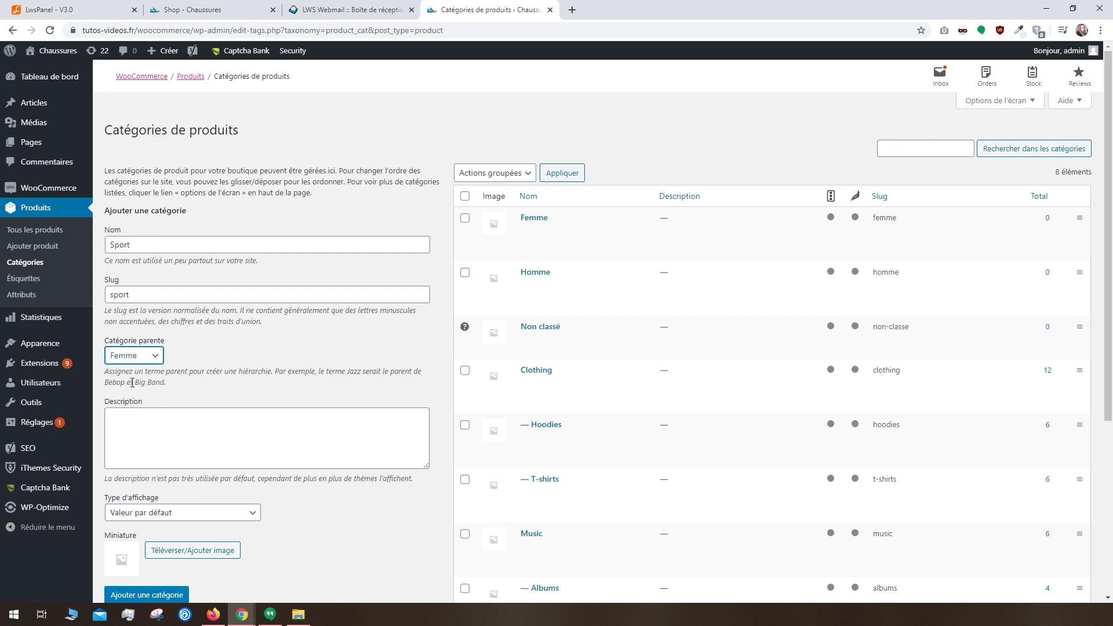
click(160, 595)
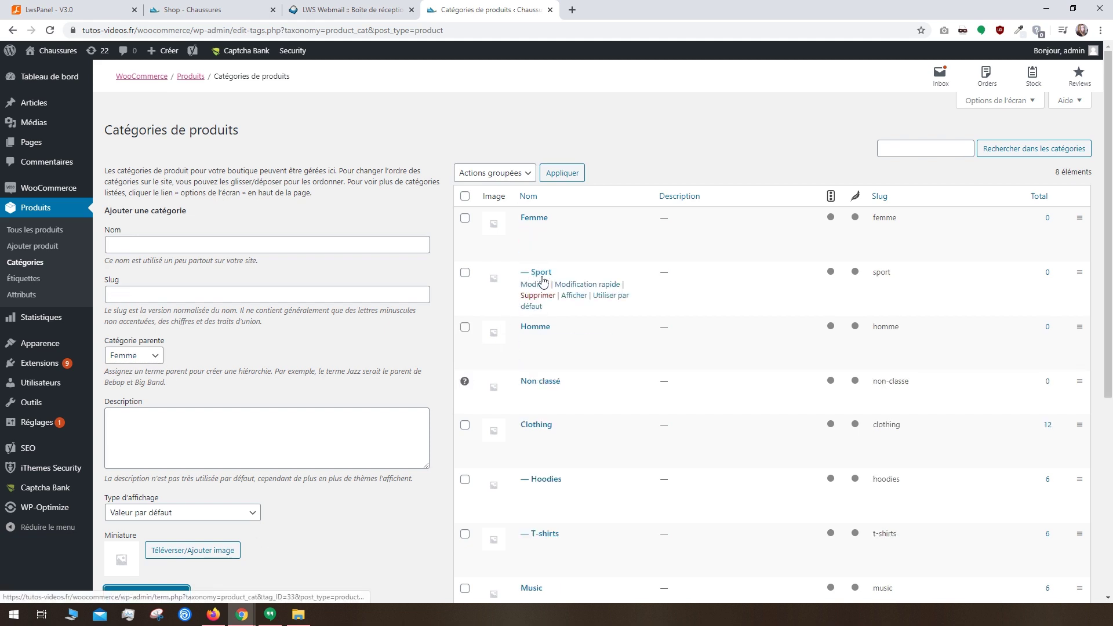
click(60, 230)
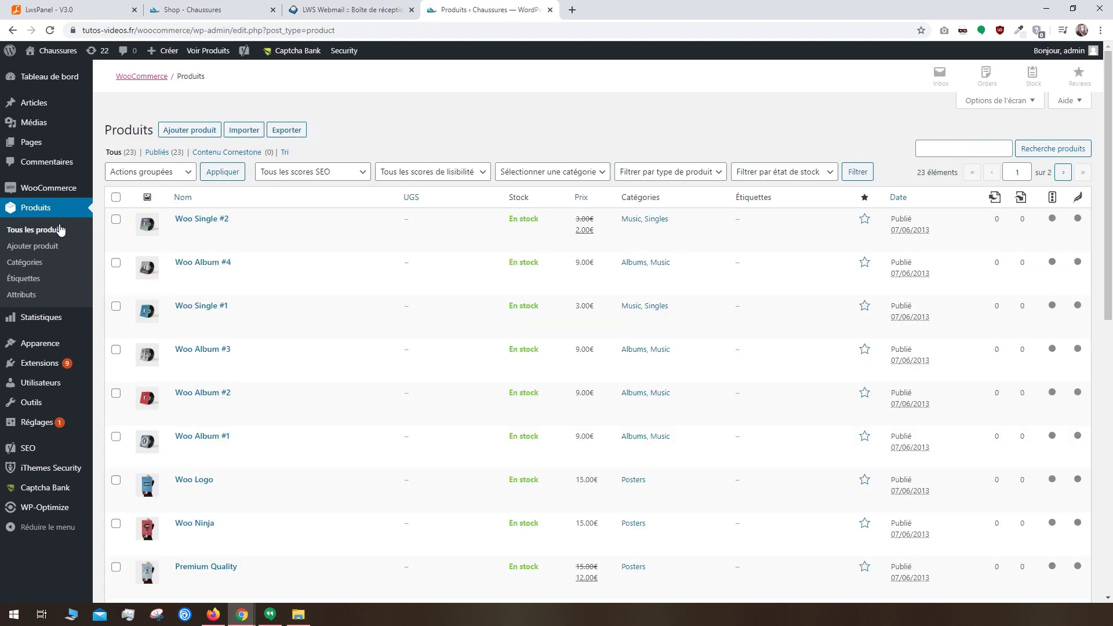
Step: Start a new product titled 'Shoes Performance' with a running/fitness shoe description
click(189, 134)
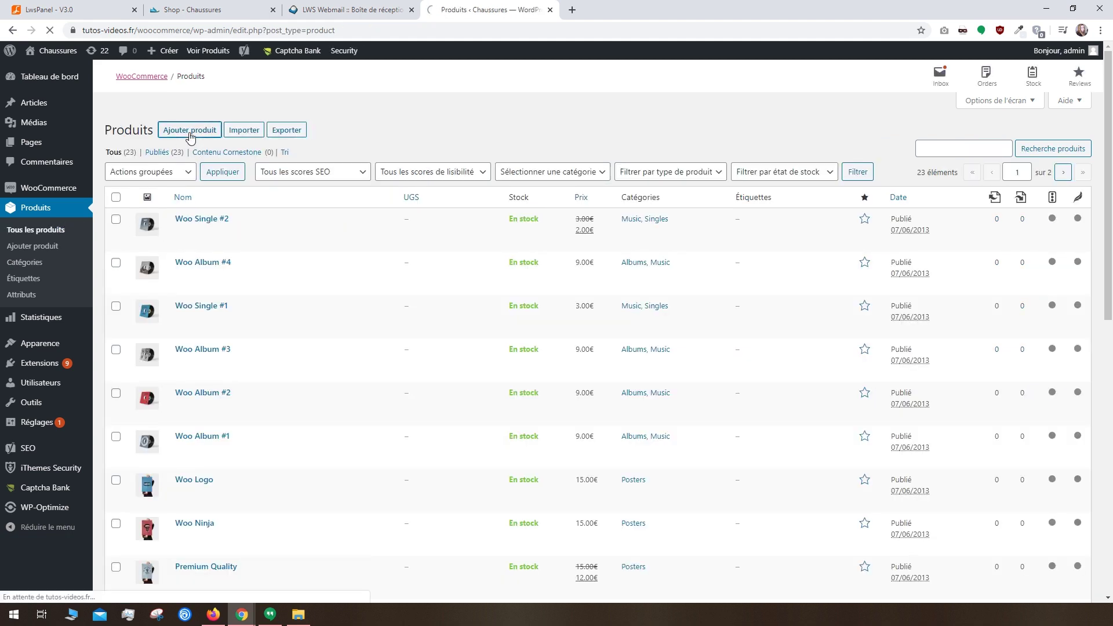
text(Shoes Performance)
click(130, 245)
text(Chaussures de running / fitness, tissus synthétique, respirant, semelle souple)
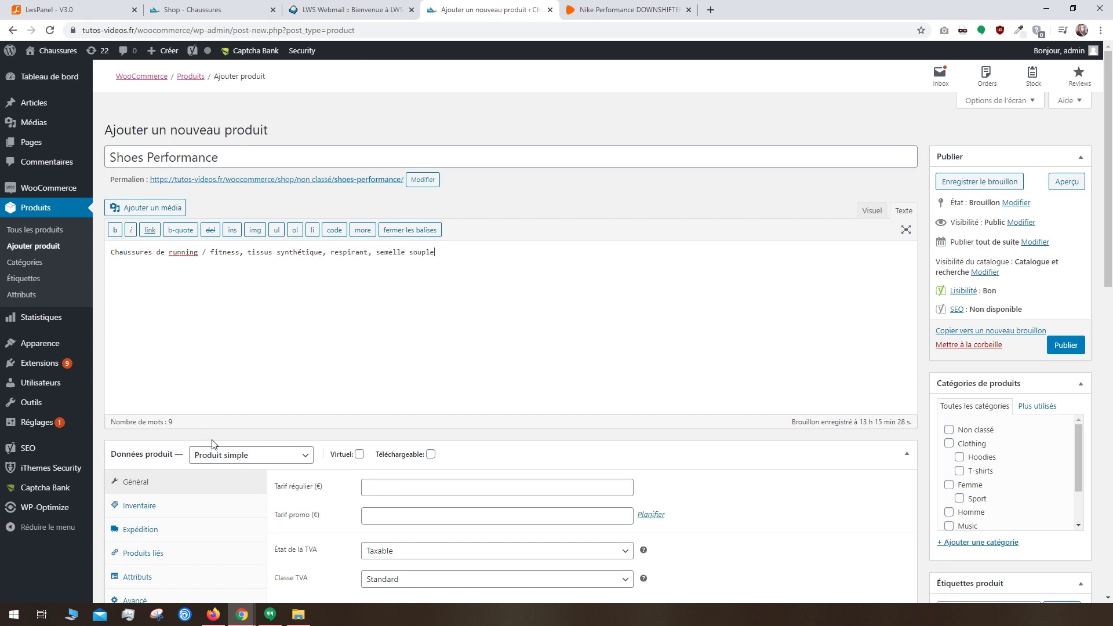
Step: Keep it a simple product, neither virtual nor downloadable
click(242, 457)
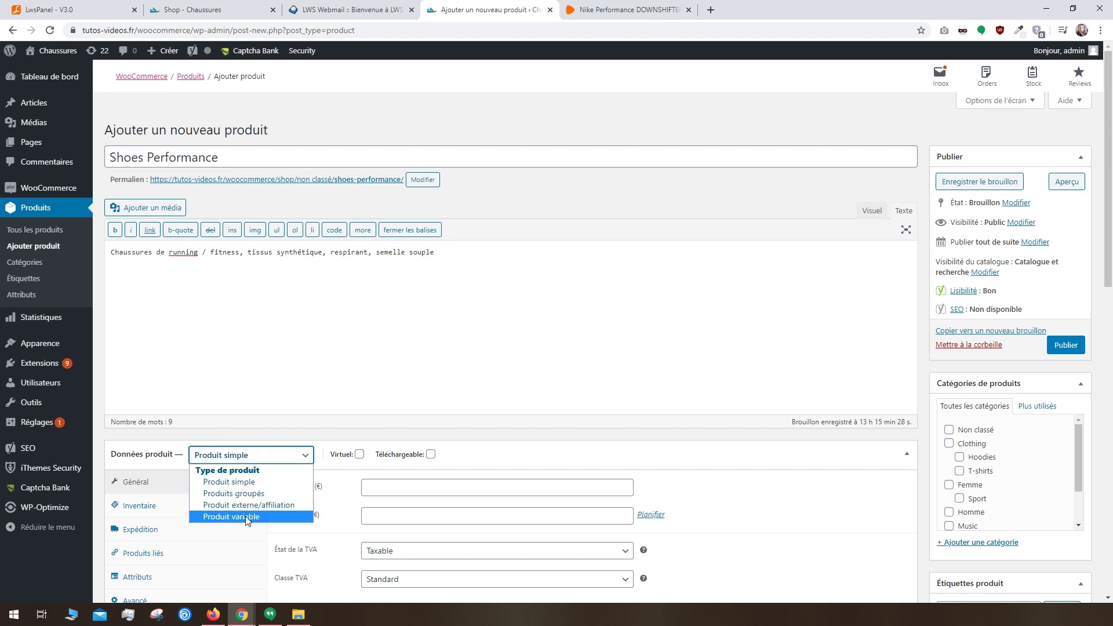
click(237, 482)
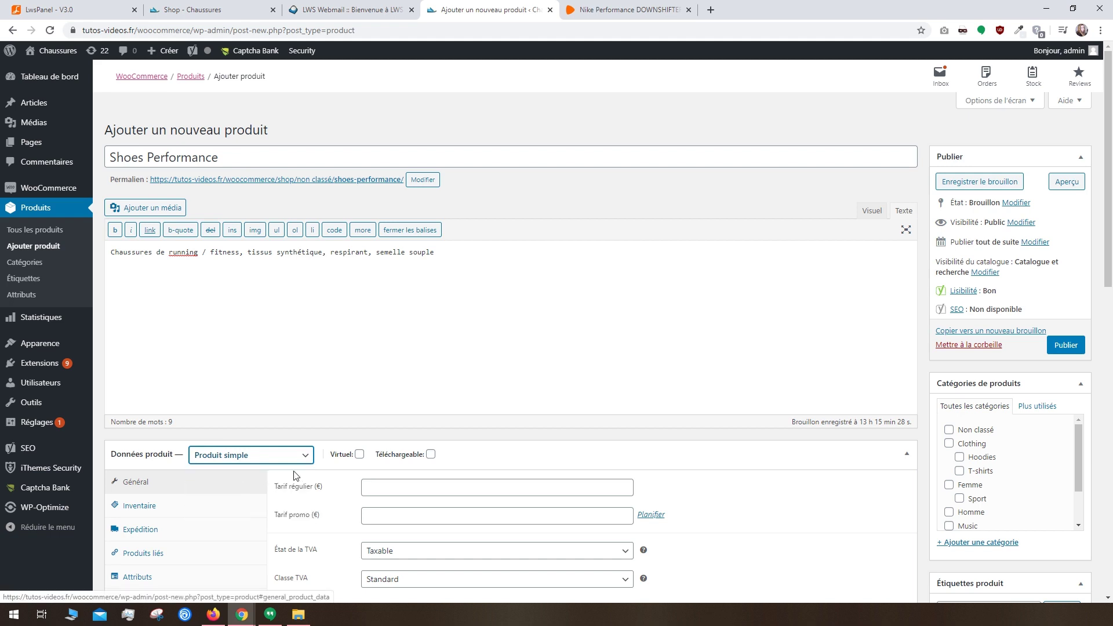
click(359, 455)
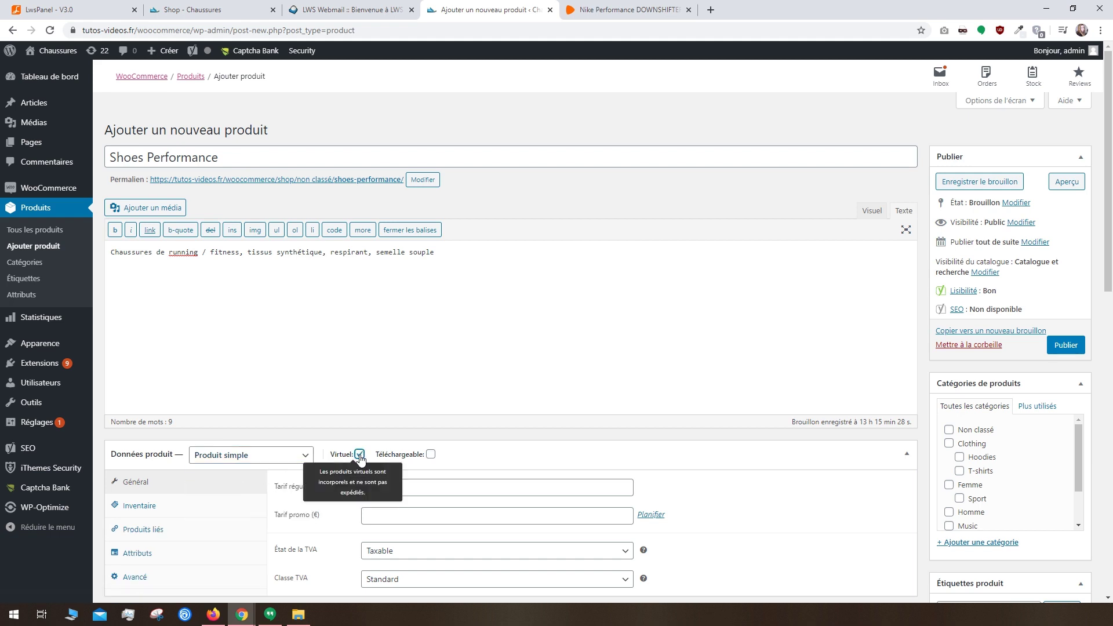
click(430, 455)
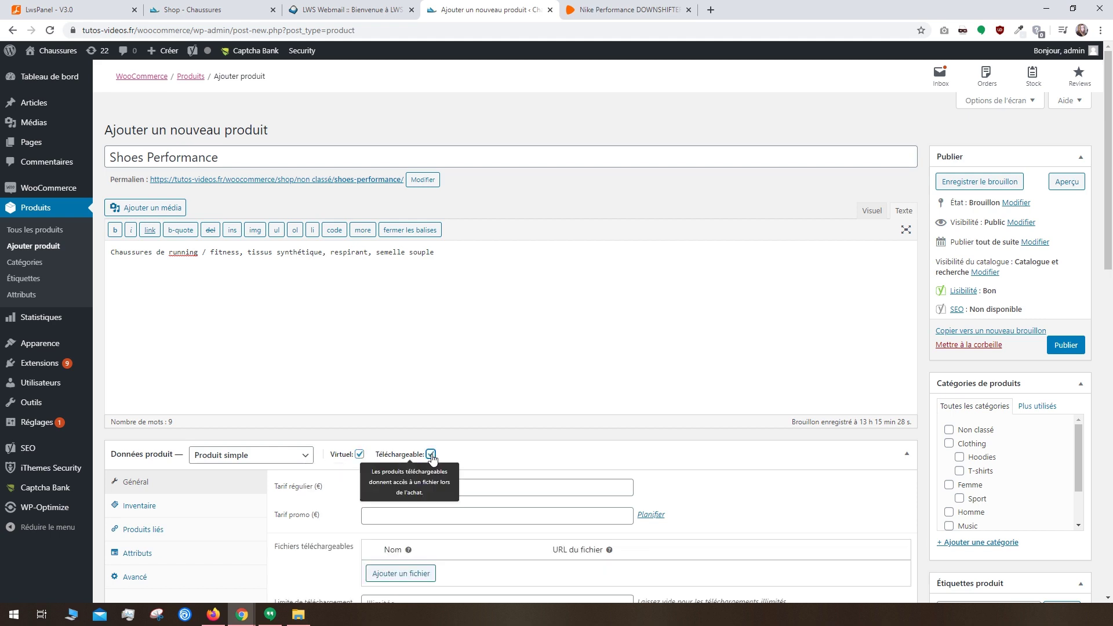
scroll(432, 458, down, 2)
click(431, 338)
click(359, 338)
click(366, 371)
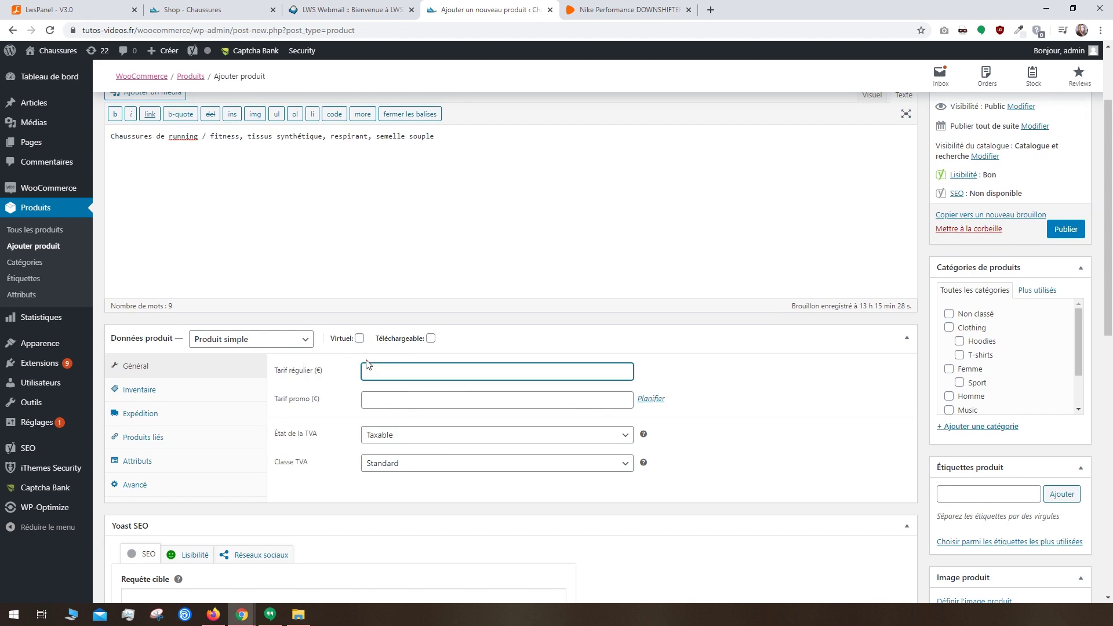
Step: Set regular price 69.99 and sale price 54.99, taxable at the Standard tax class
text(69.99)
click(366, 398)
text(54.99)
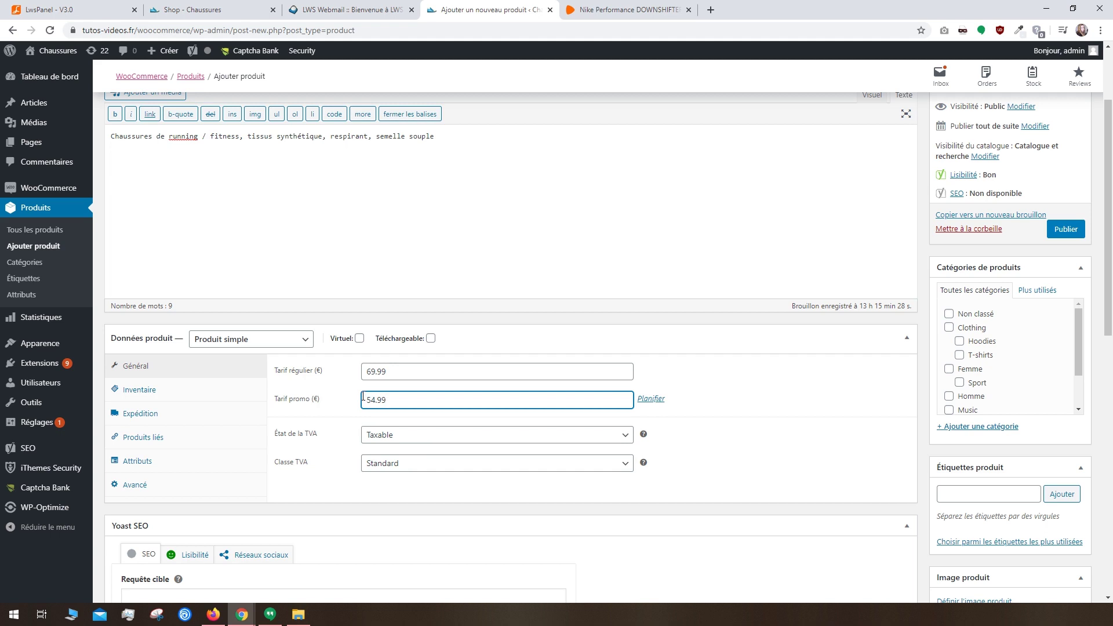
click(413, 442)
click(408, 450)
click(403, 463)
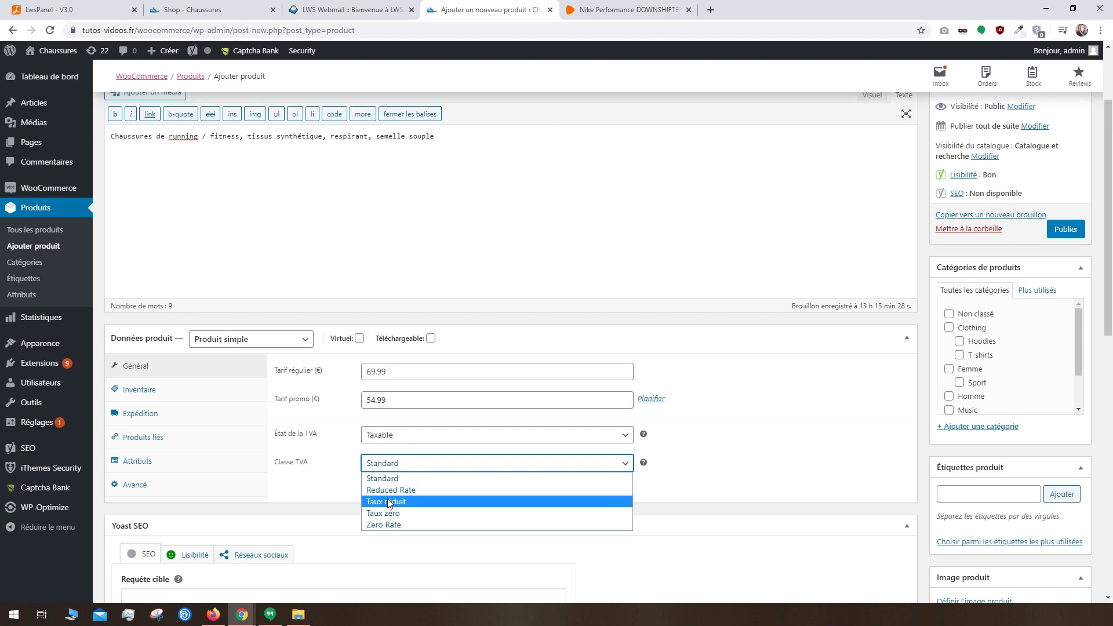
click(387, 478)
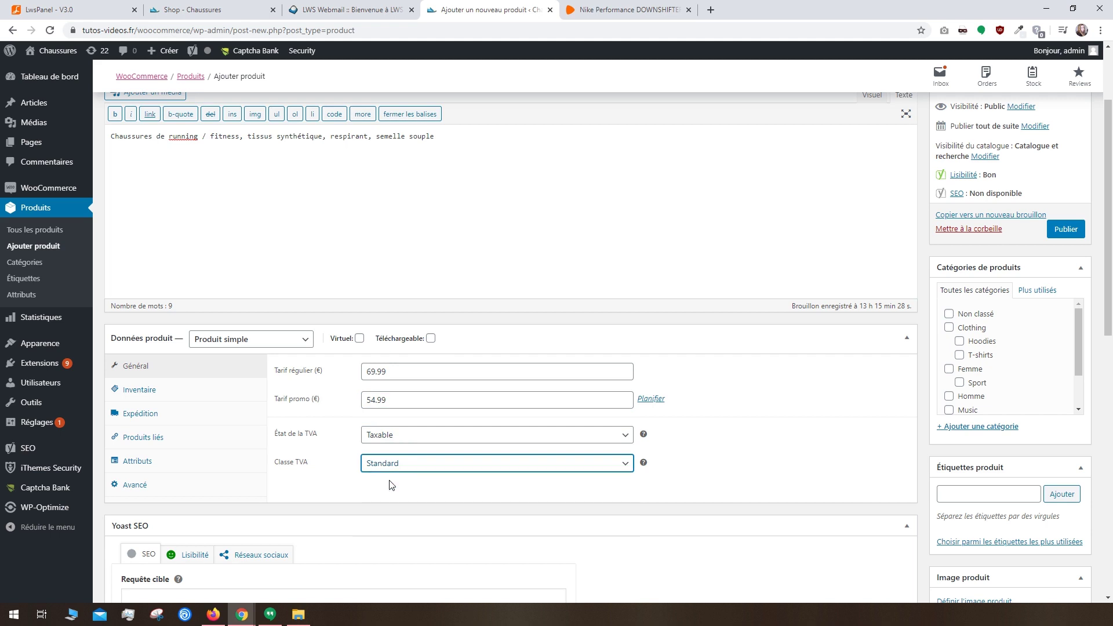
click(209, 393)
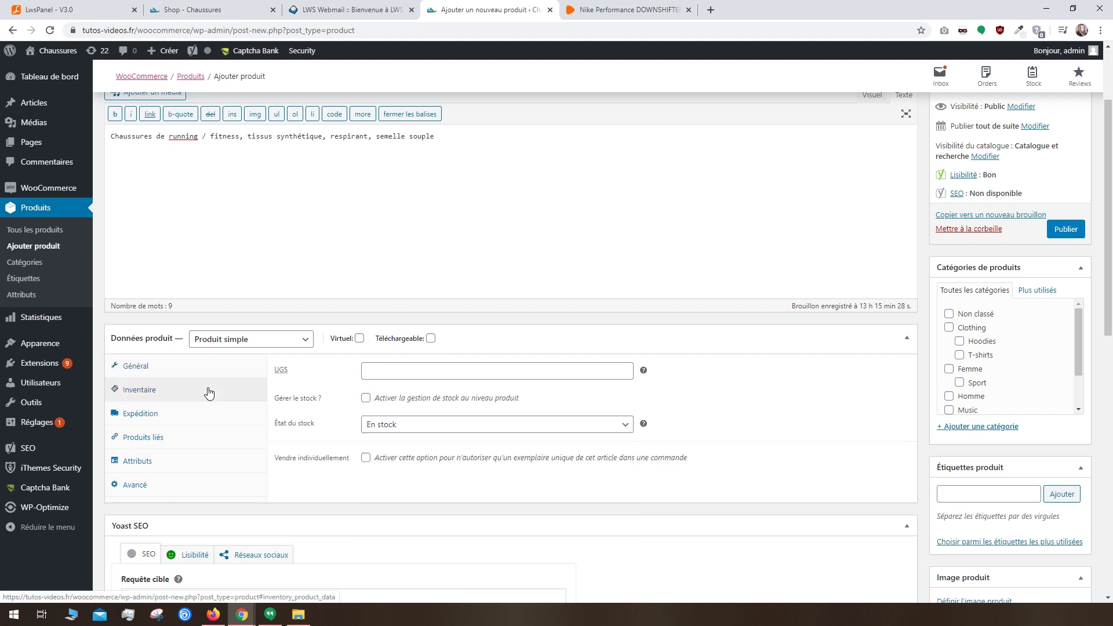
Step: Enter SKU chaussuressportfemme-nikeperf and enable stock management with 30 units
click(372, 373)
text(chaussuressport)
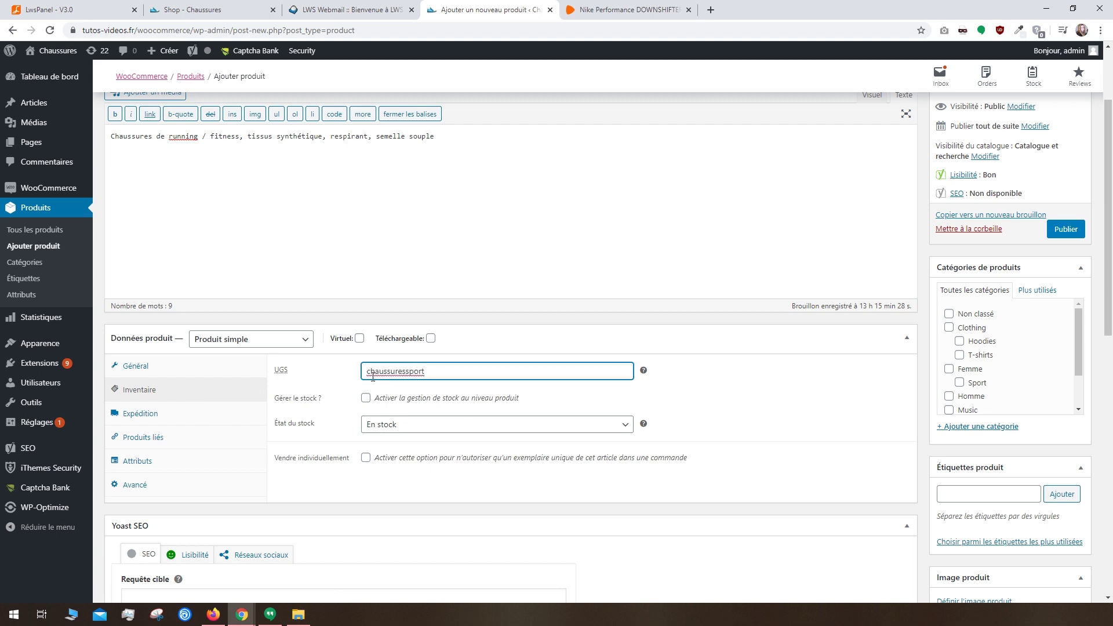
text(femme-)
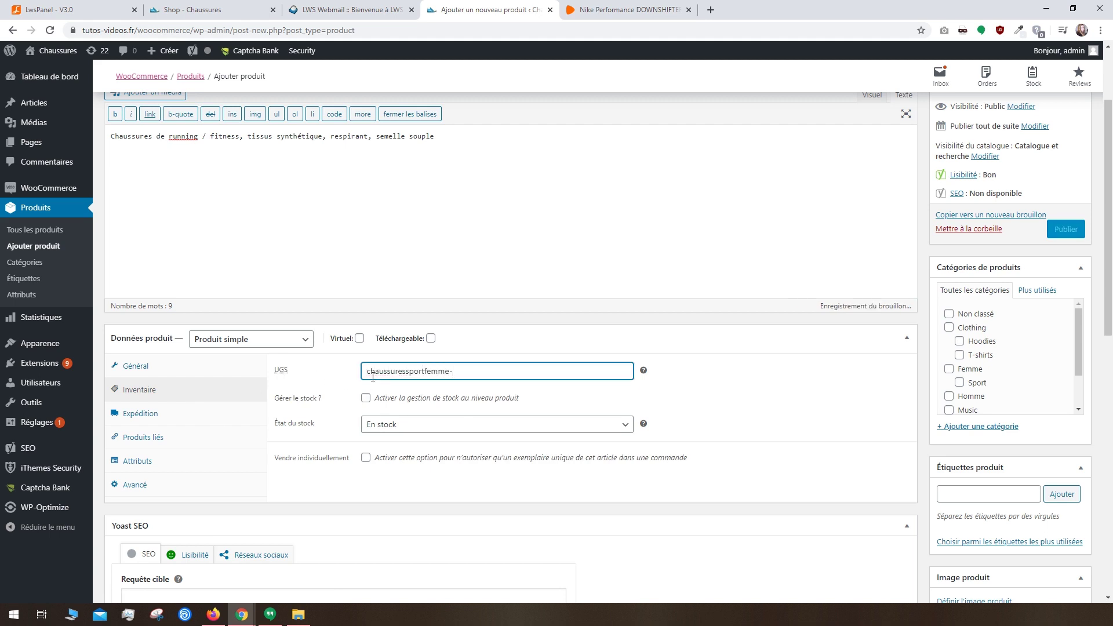
text(nikeperf)
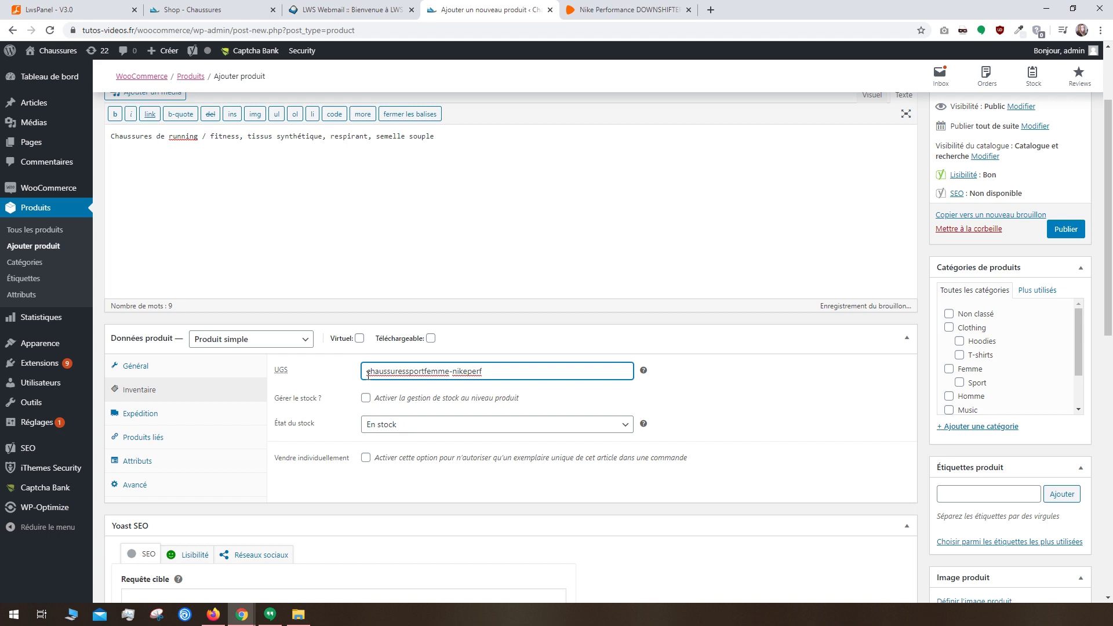
click(366, 398)
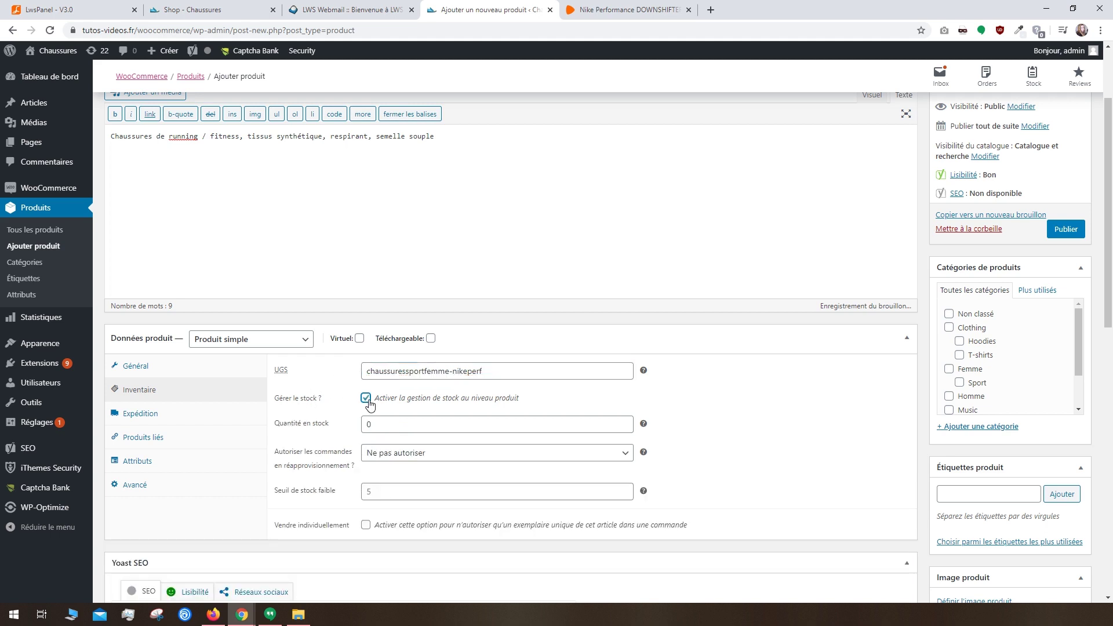
click(374, 422)
drag(373, 423, 352, 428)
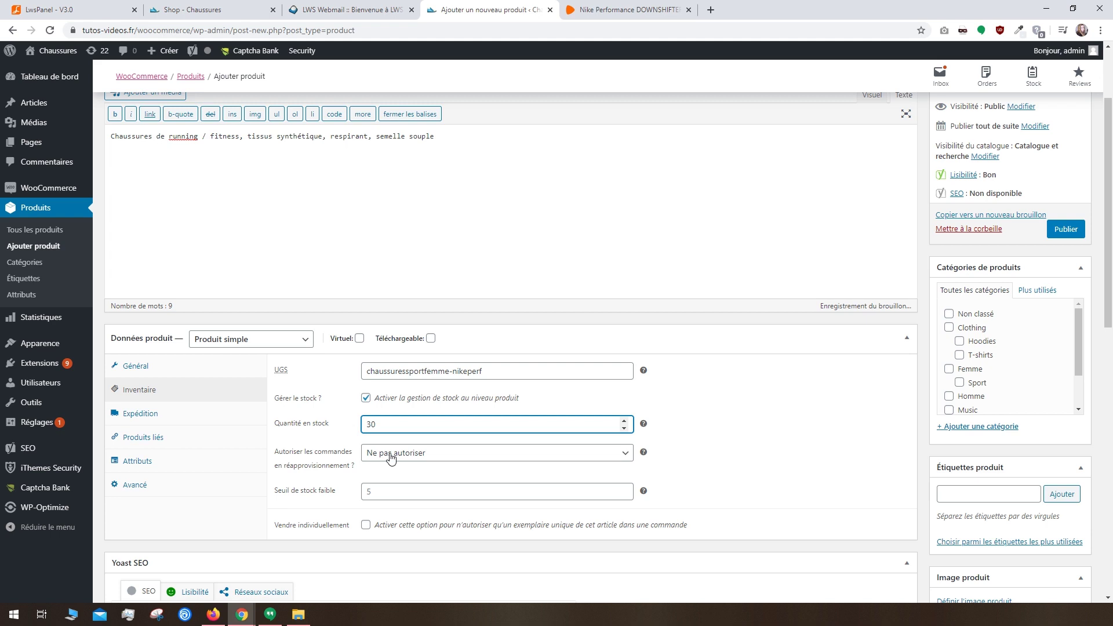
Step: Keep backorders disallowed and set the low-stock threshold to 5
click(391, 459)
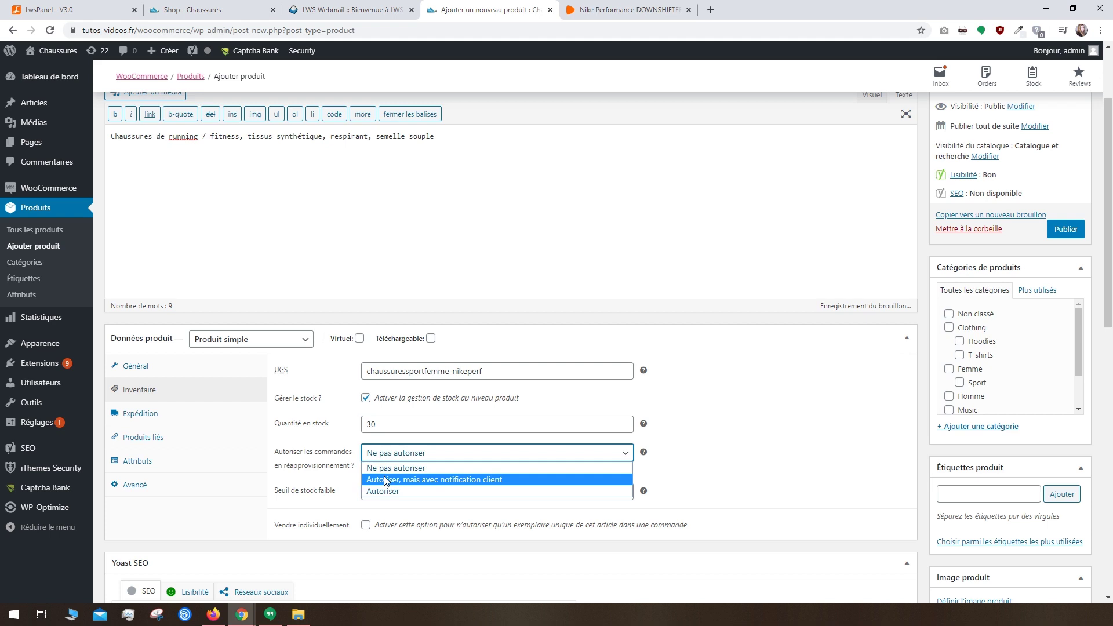
click(390, 471)
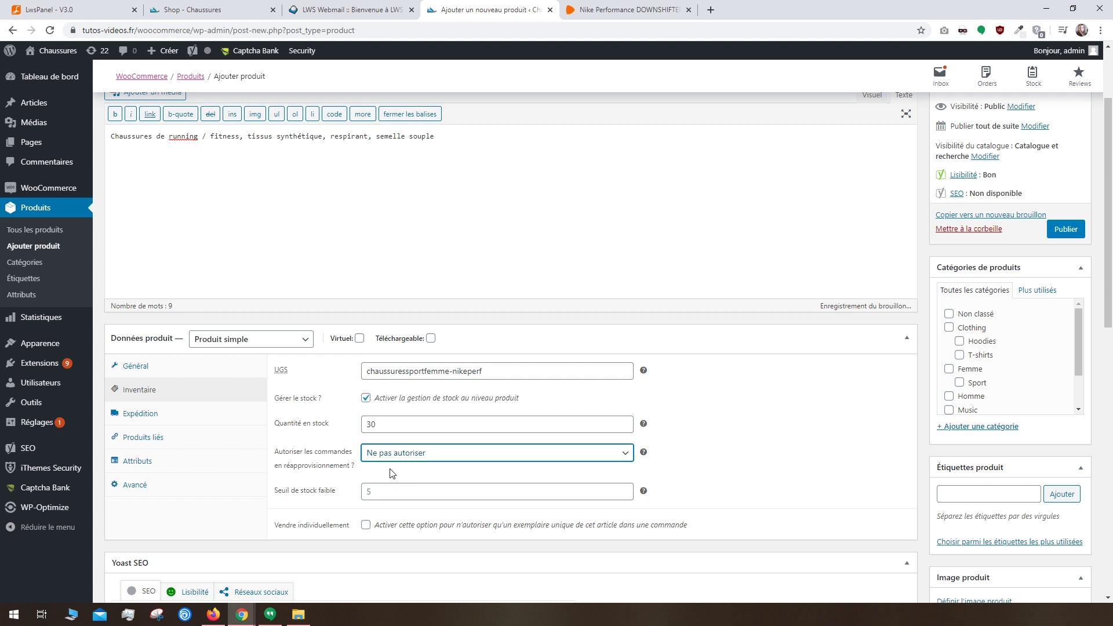
click(380, 491)
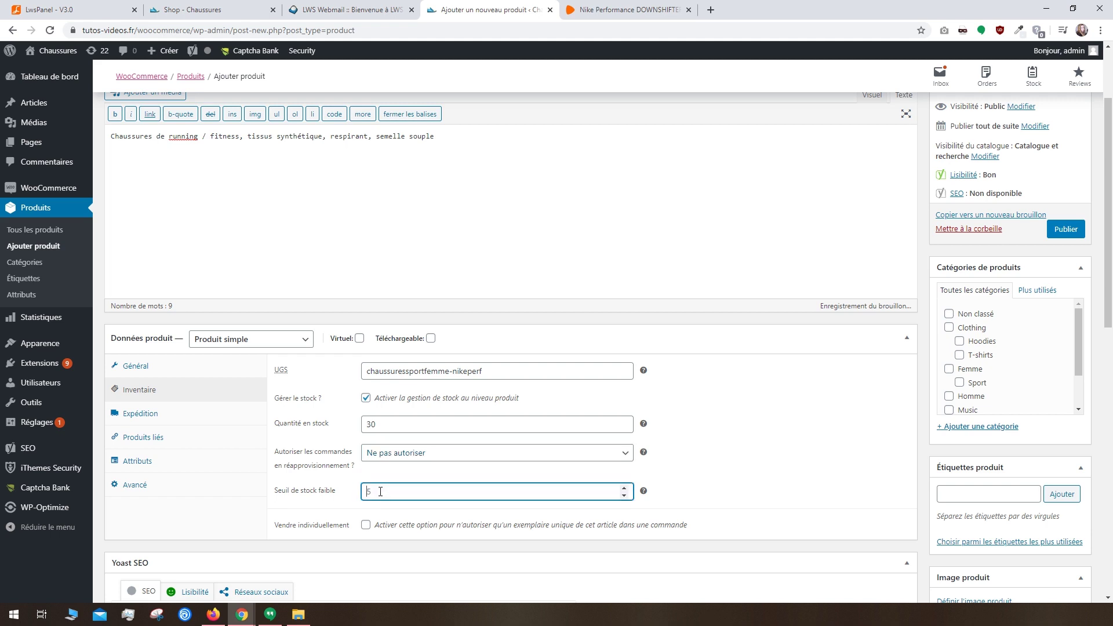
text(5)
click(365, 525)
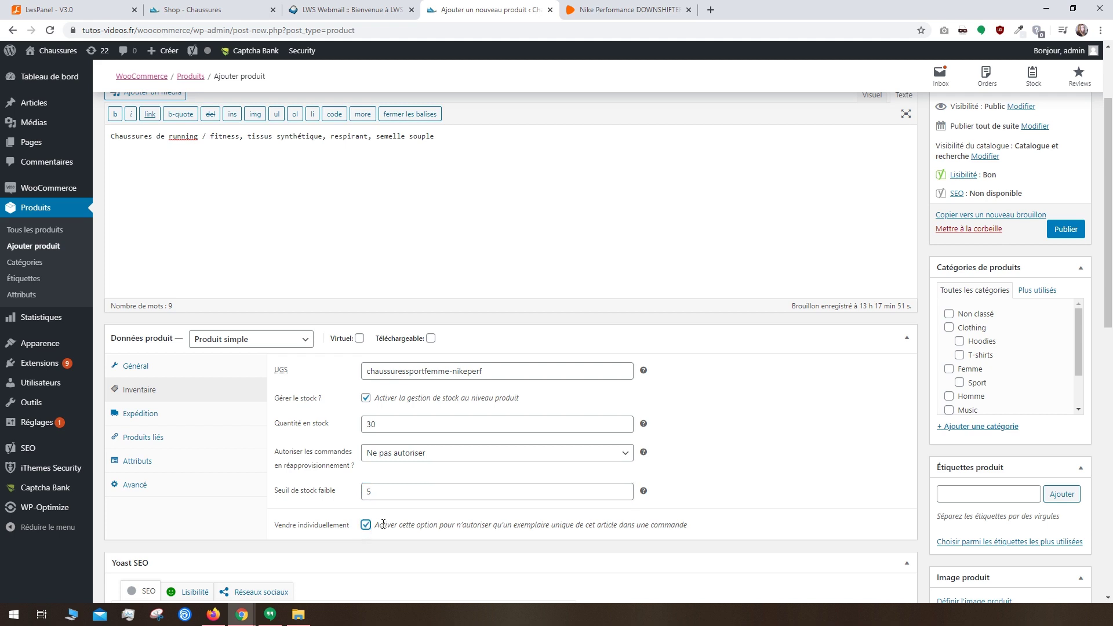
click(365, 525)
click(212, 416)
Step: Leave the shoe's weight at 0 g and its shipping class unset
click(392, 378)
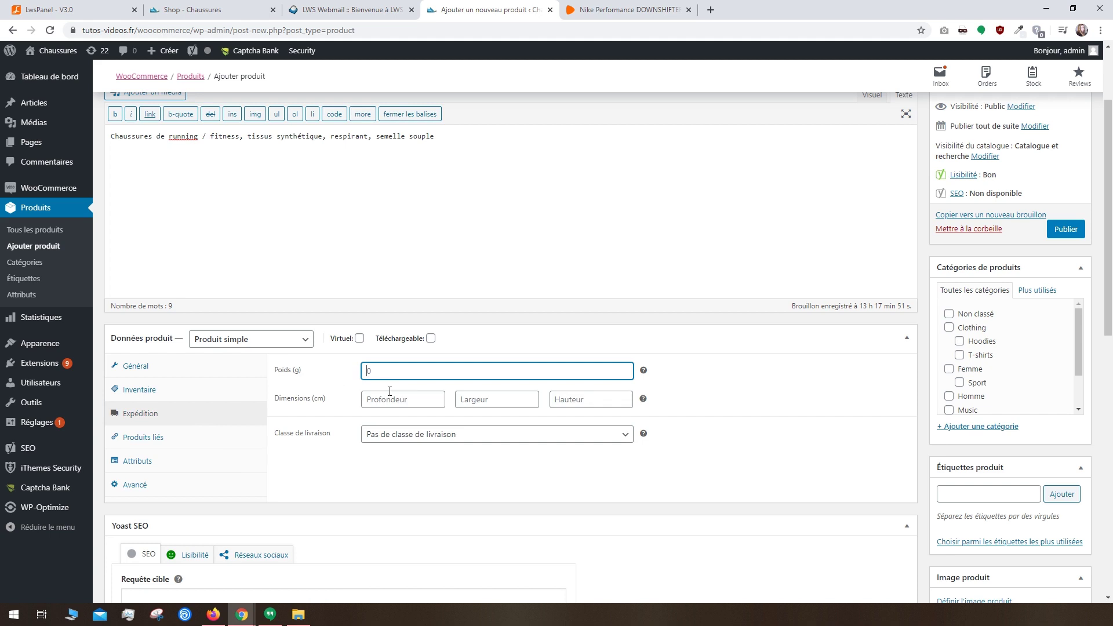
click(439, 436)
click(439, 442)
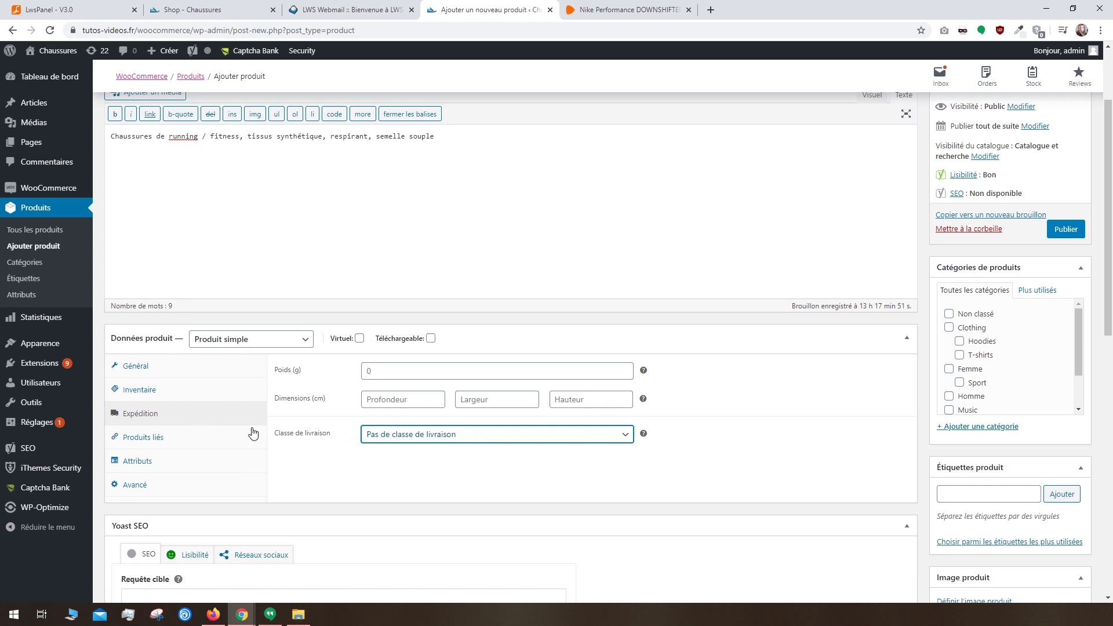
click(203, 436)
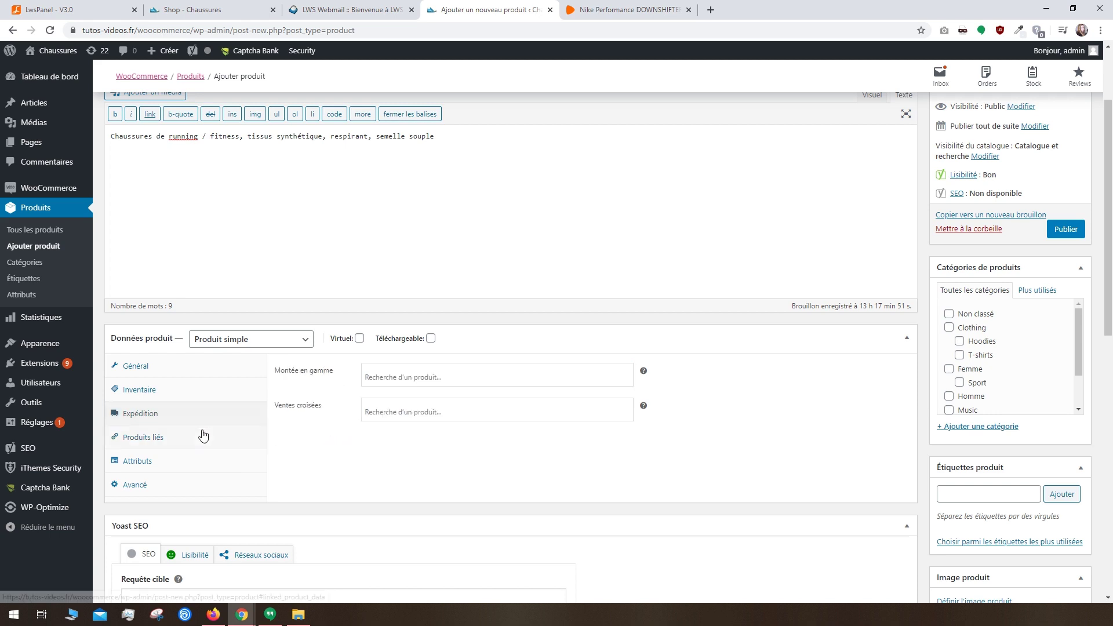
Step: Leave upsells, cross-sells and attributes empty and save Shoes Performance as a draft
click(386, 378)
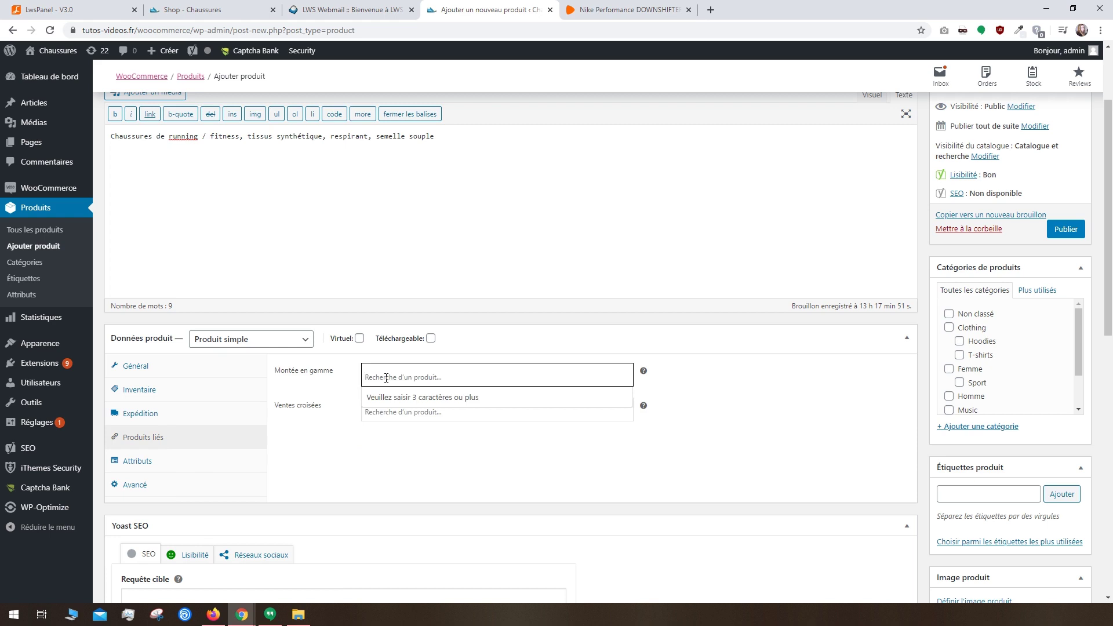
click(364, 412)
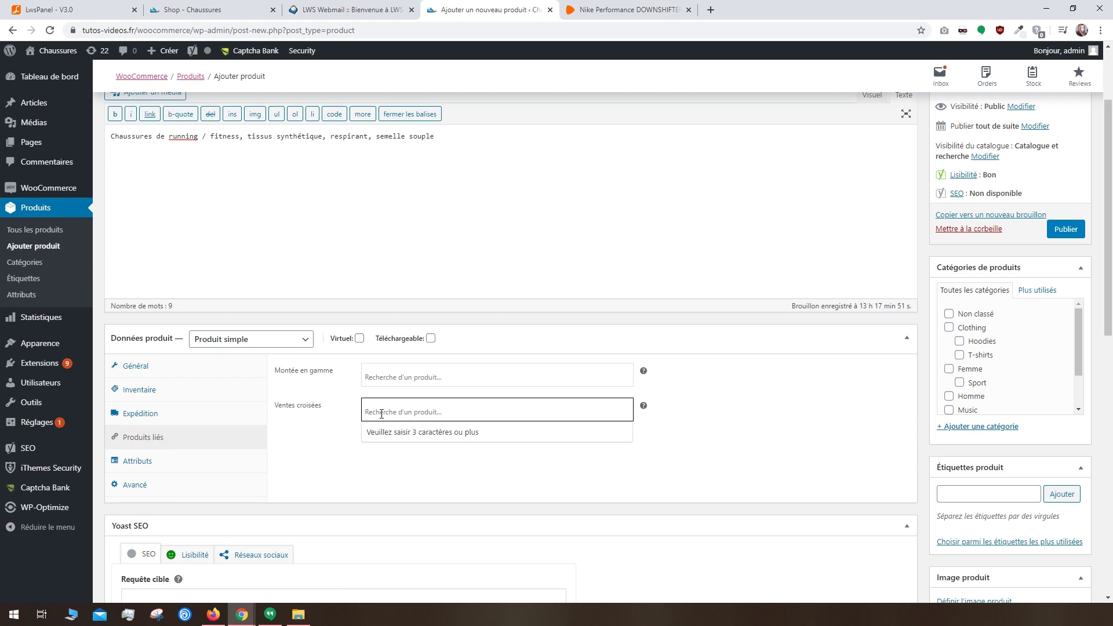
click(182, 463)
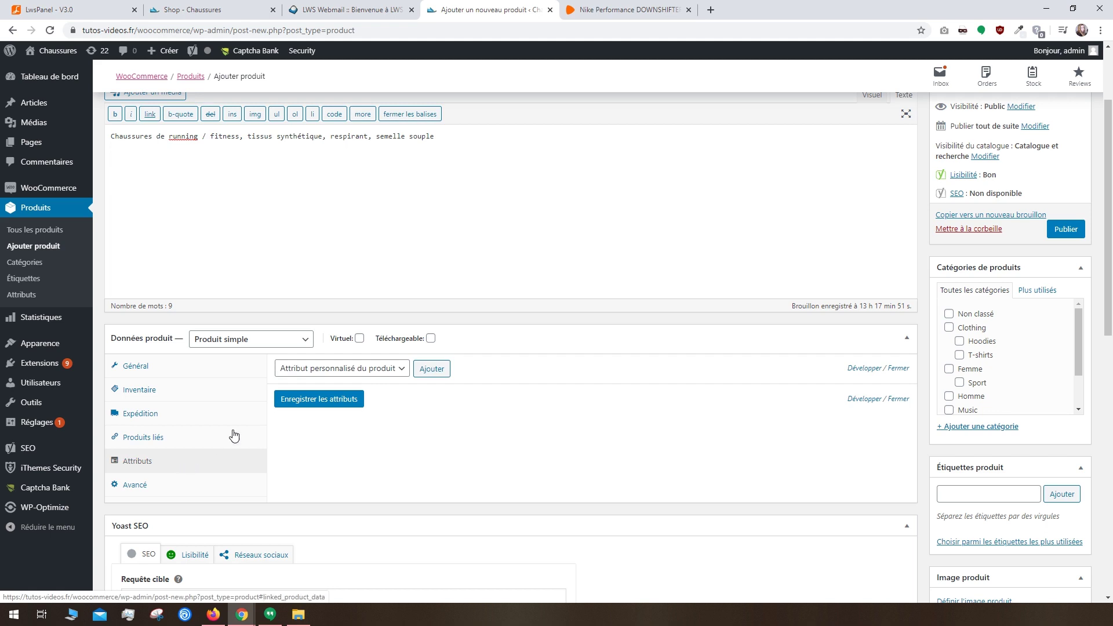
click(332, 369)
click(314, 382)
scroll(432, 429, up, 2)
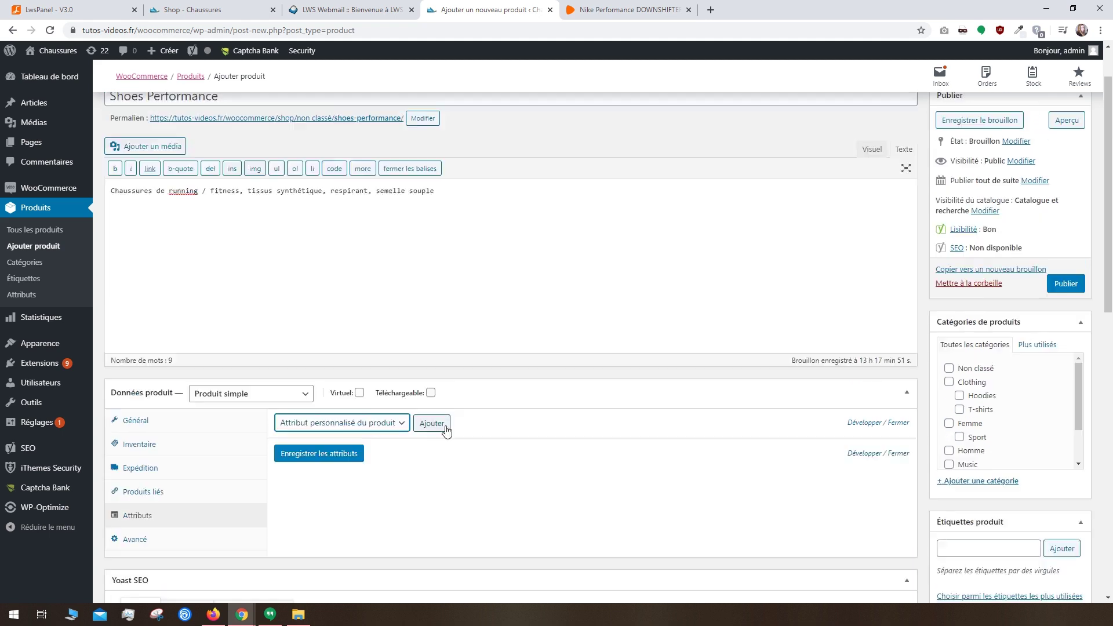
click(961, 182)
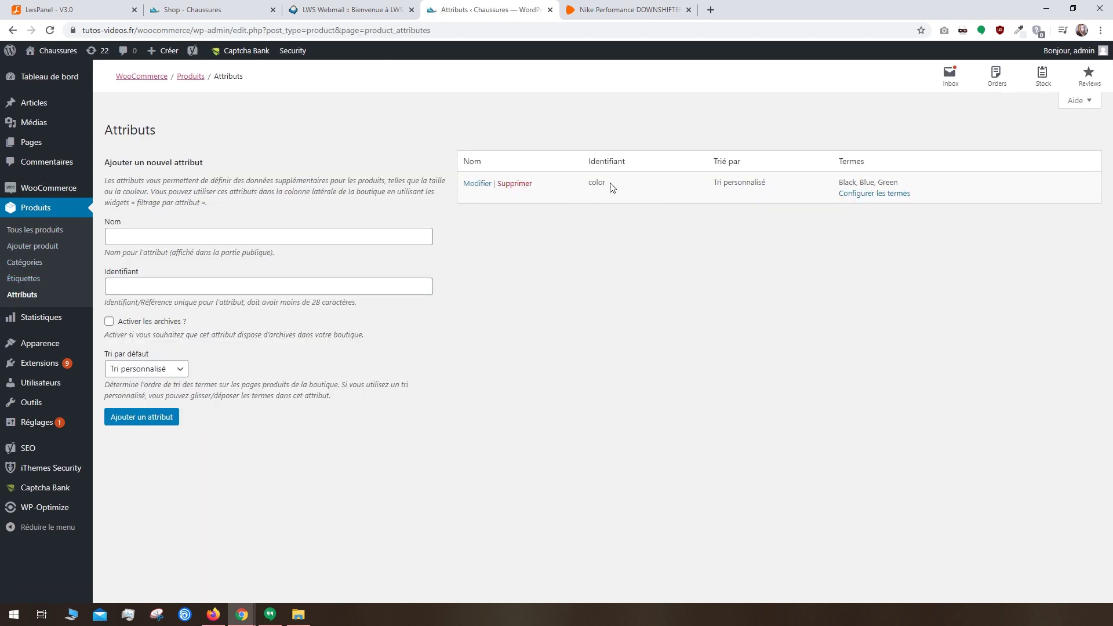
Step: Update the color attribute to identifier couleurs with custom sort order
click(470, 184)
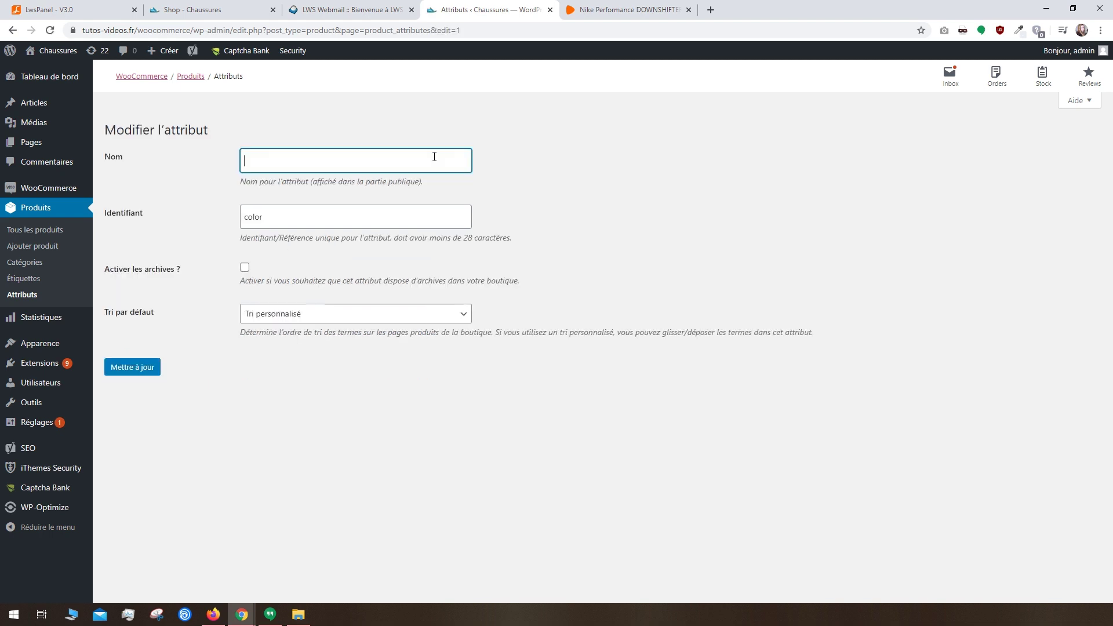
key(Tab)
text(couleurs)
click(284, 314)
click(243, 326)
click(157, 373)
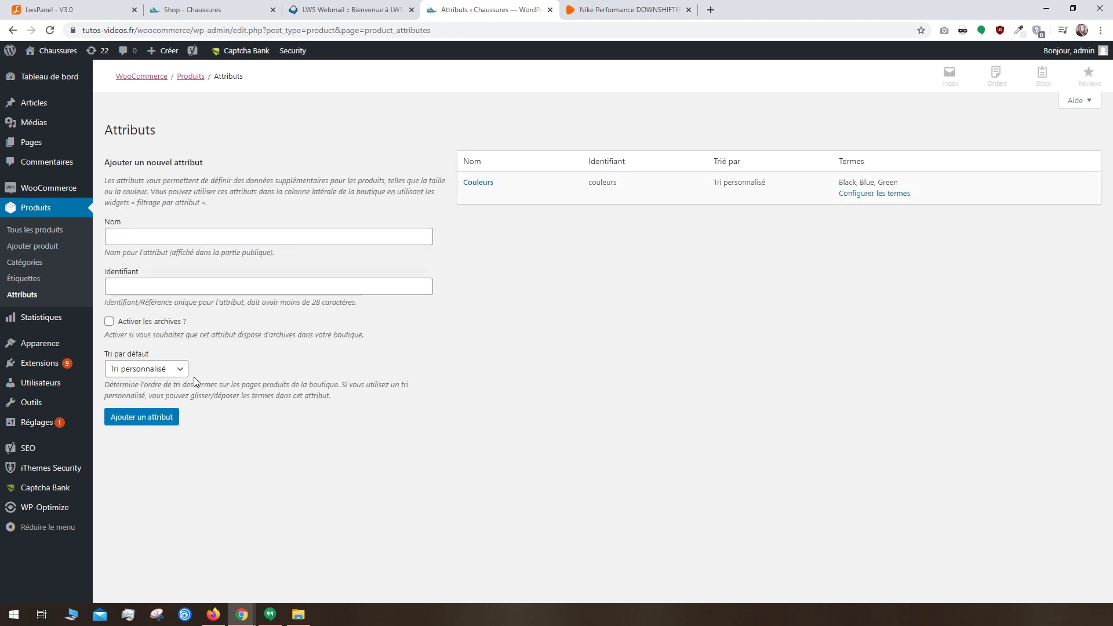
Step: Rename the Black term to Noir with slug noir, then return to Attributes
click(858, 194)
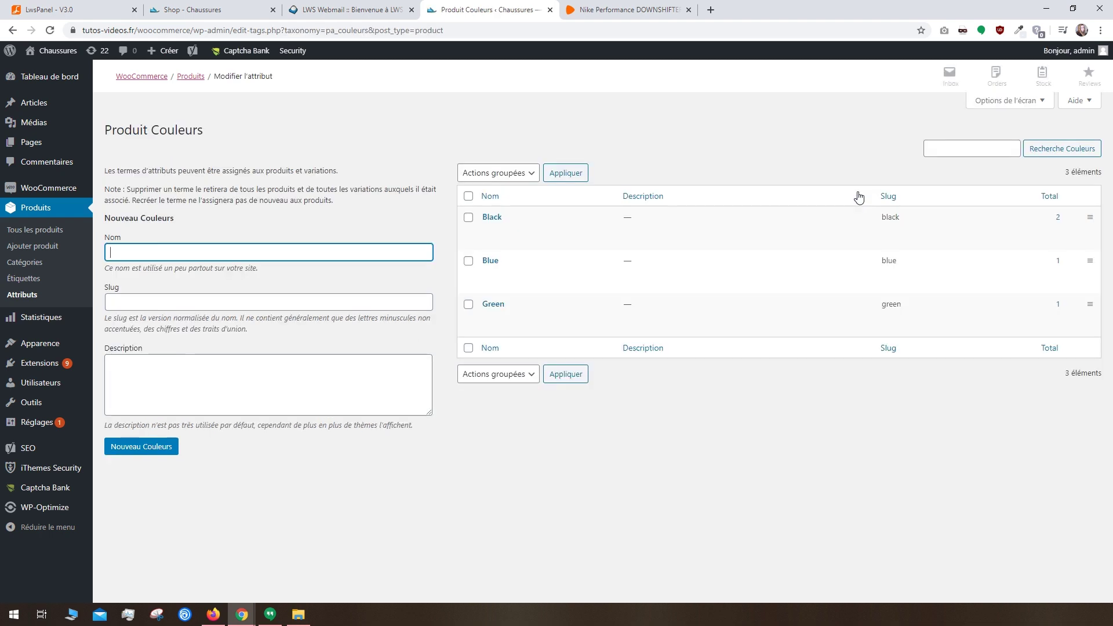
click(496, 230)
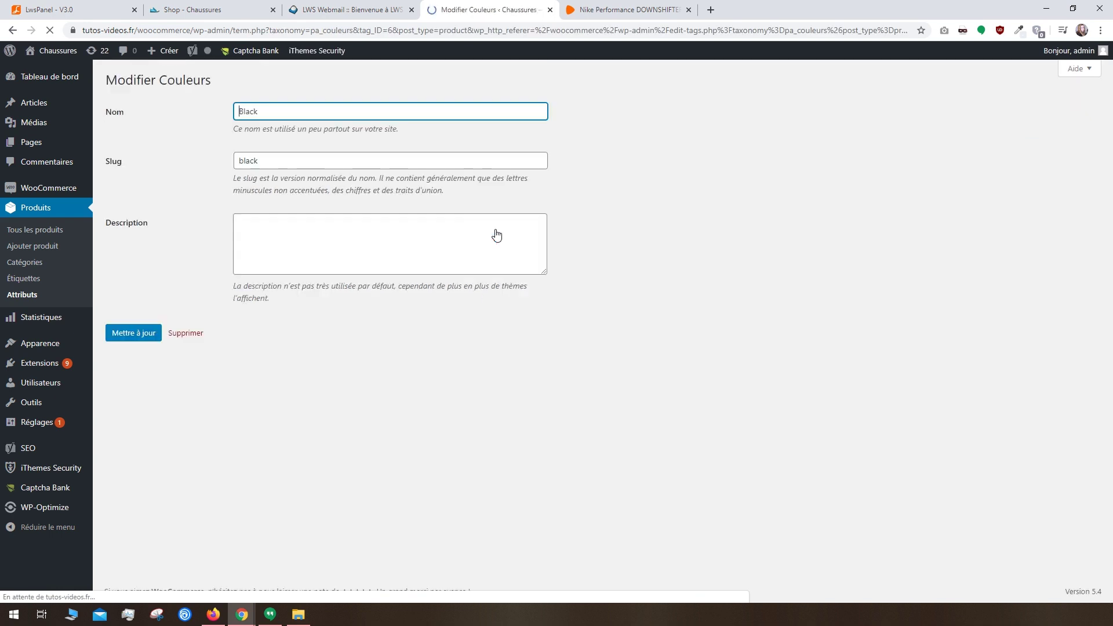
key(ctrl+a)
text(Noir)
key(Tab)
text(noir)
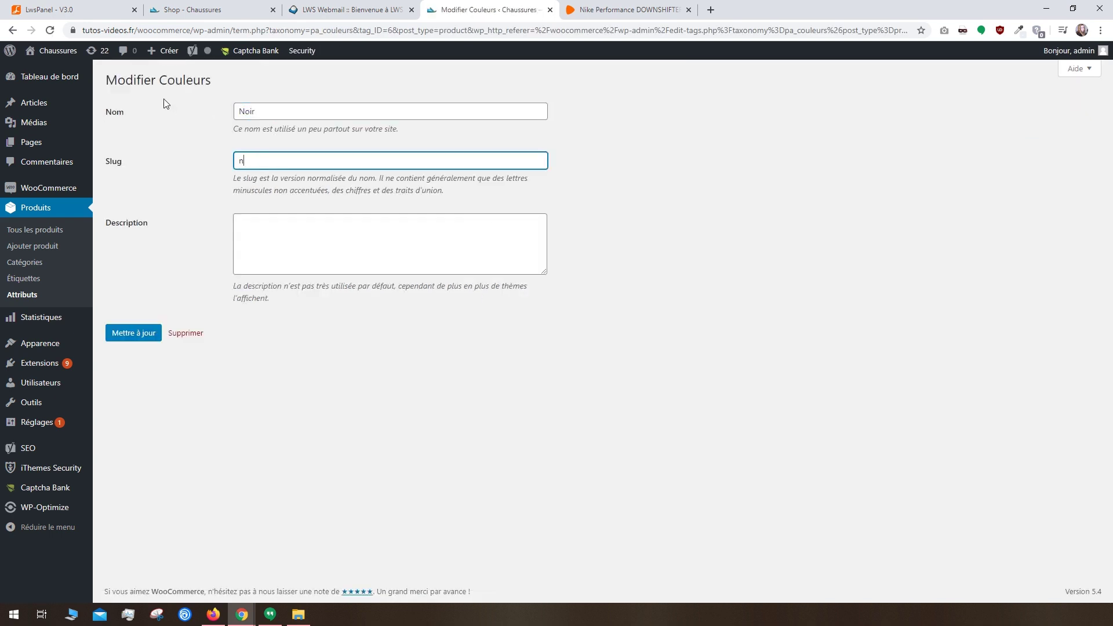
click(139, 332)
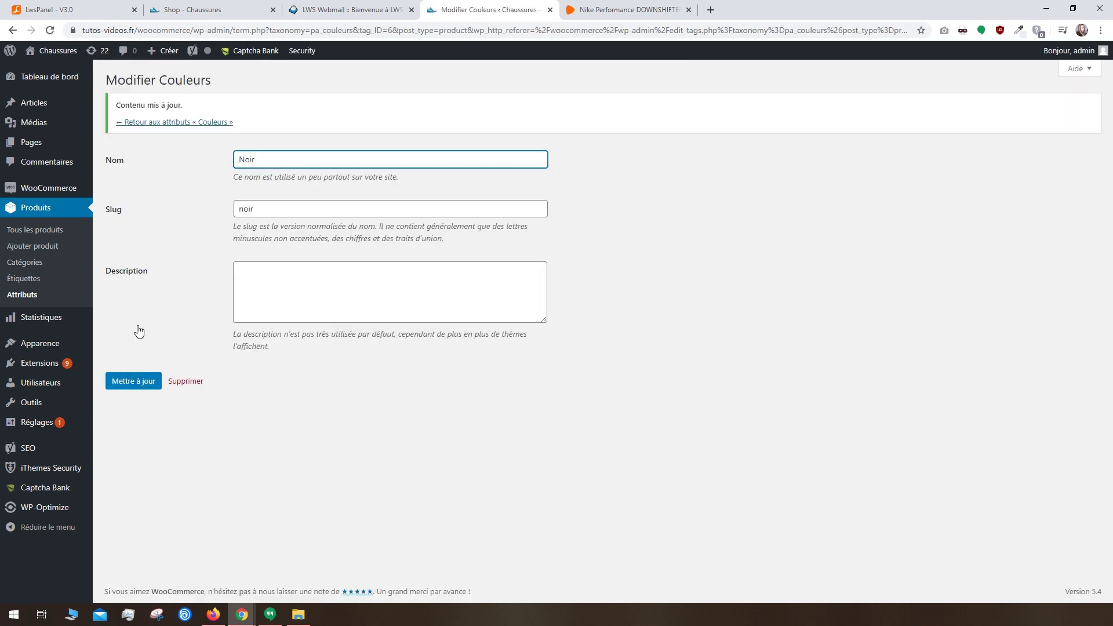
click(175, 123)
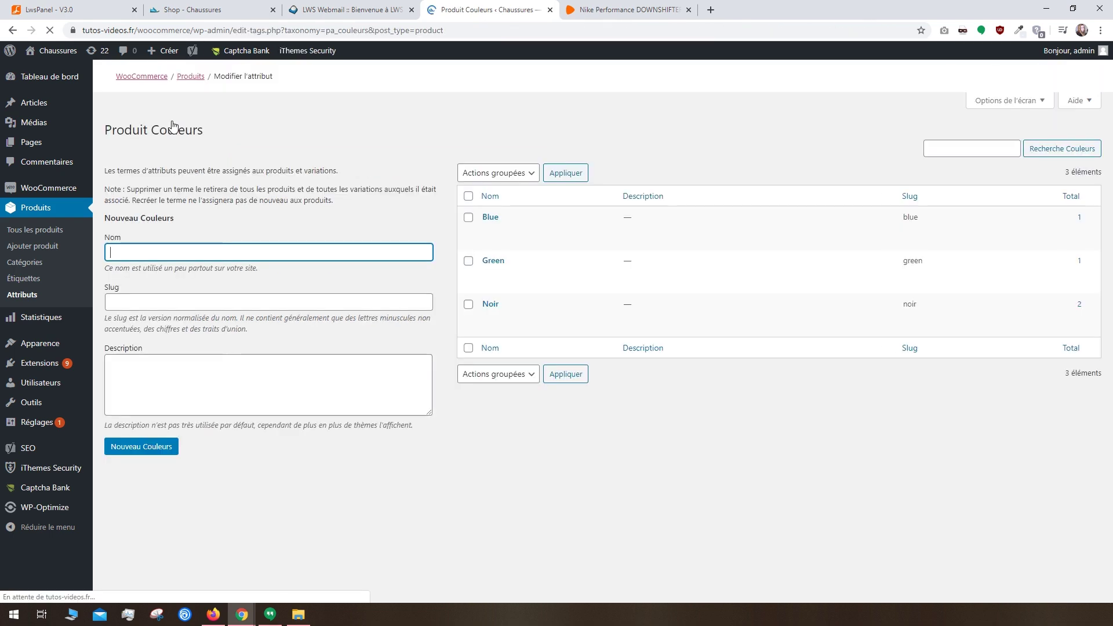
click(38, 294)
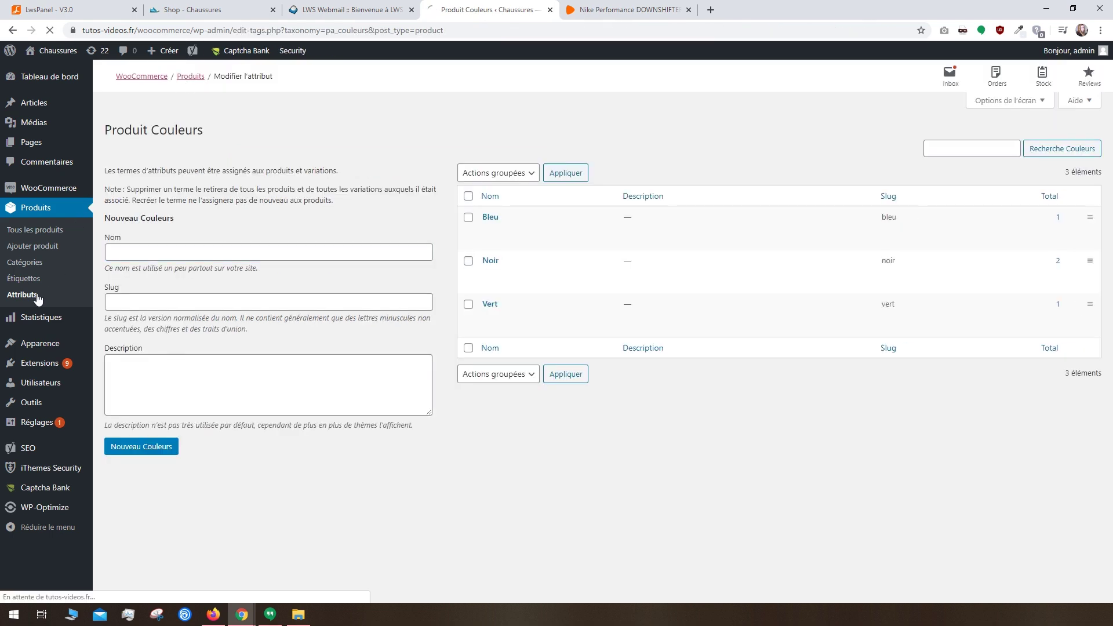
Step: Add a Pointure attribute with identifier pointure and custom ordering
click(117, 235)
text(Pointure)
click(131, 283)
text(pointure)
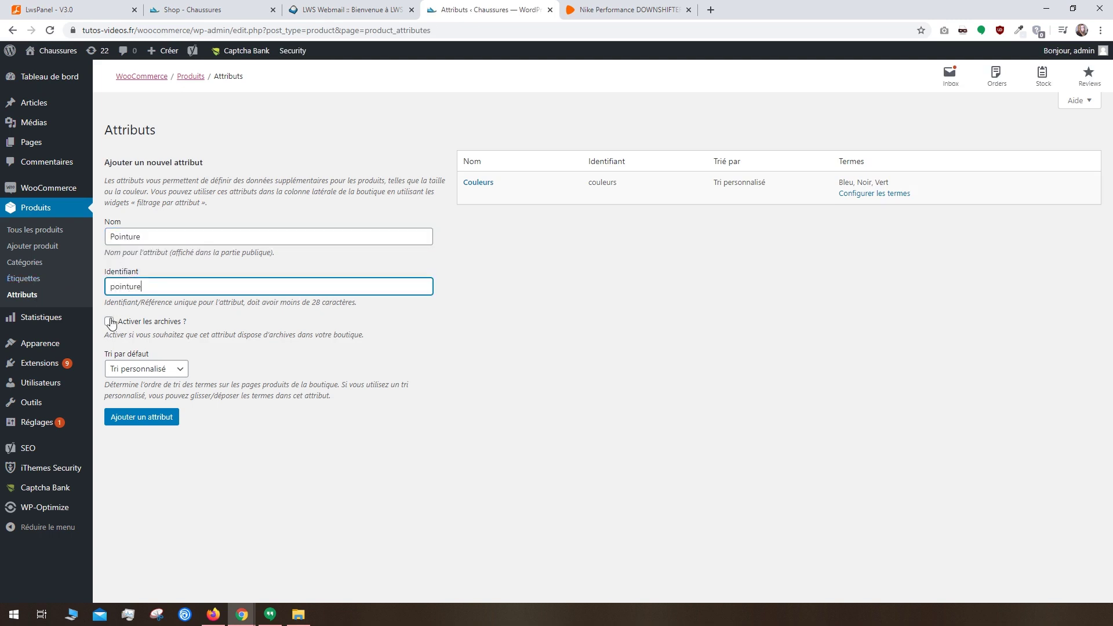
click(134, 369)
click(134, 369)
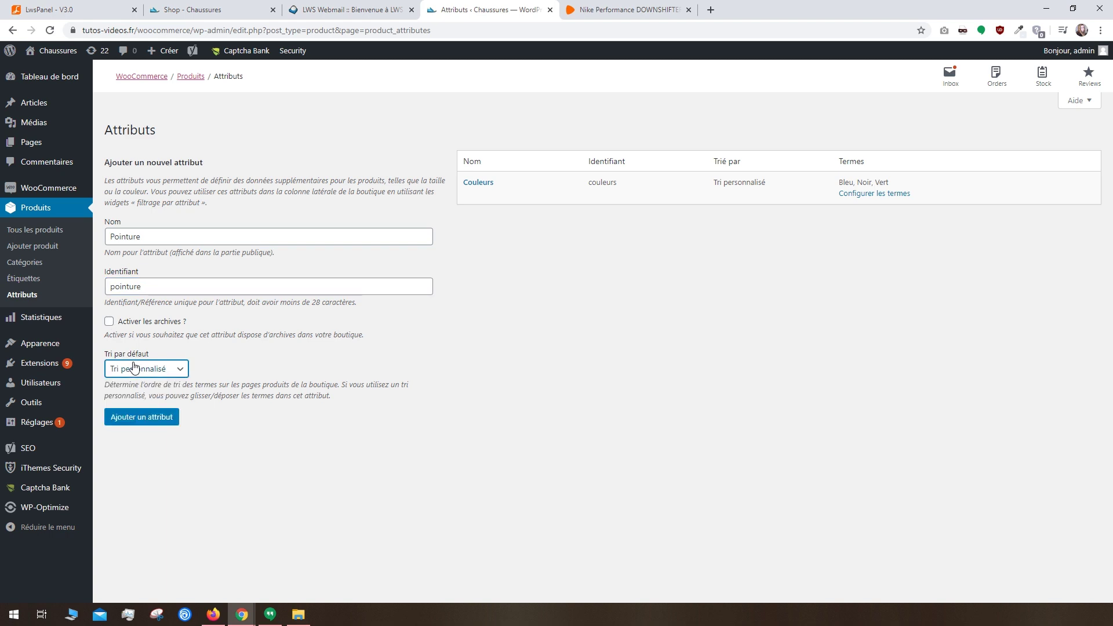
click(150, 420)
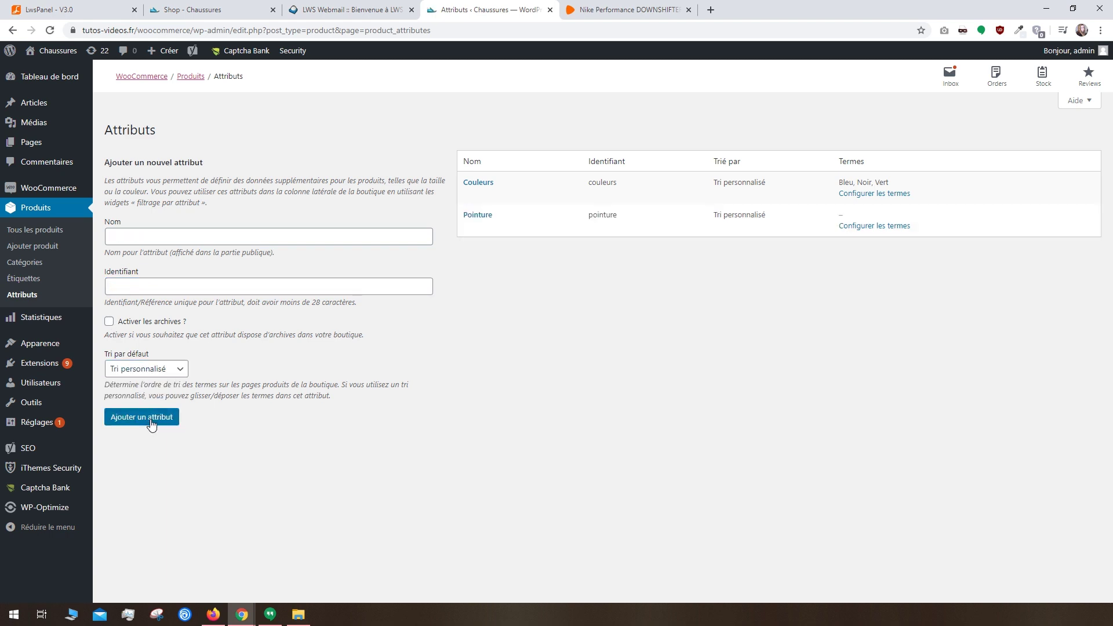
Step: Add sizes 38, 39 and 40 as Pointure terms with matching slugs
click(852, 226)
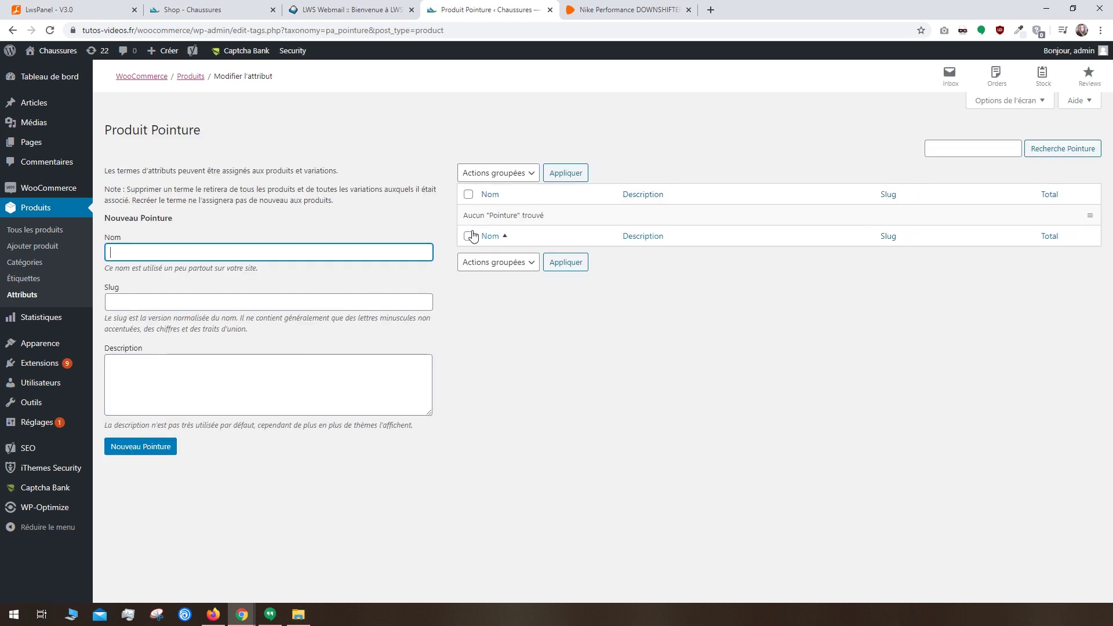
click(157, 247)
text(38)
click(123, 301)
text(38)
click(139, 448)
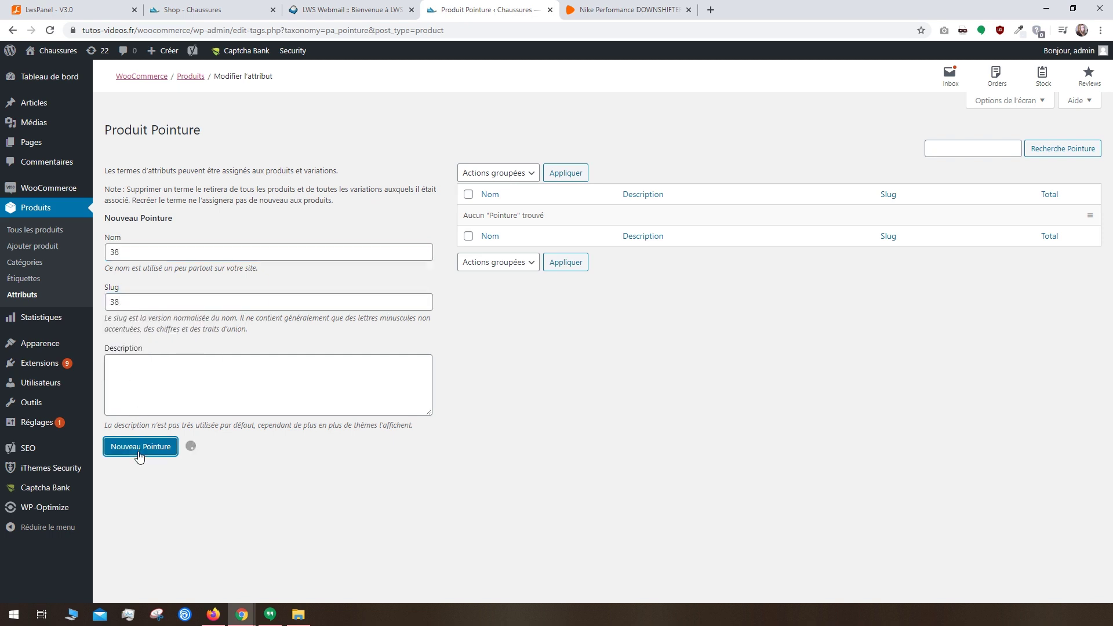
text(39)
key(Tab)
text(39)
click(152, 458)
text(40)
key(Tab)
text(40)
click(156, 455)
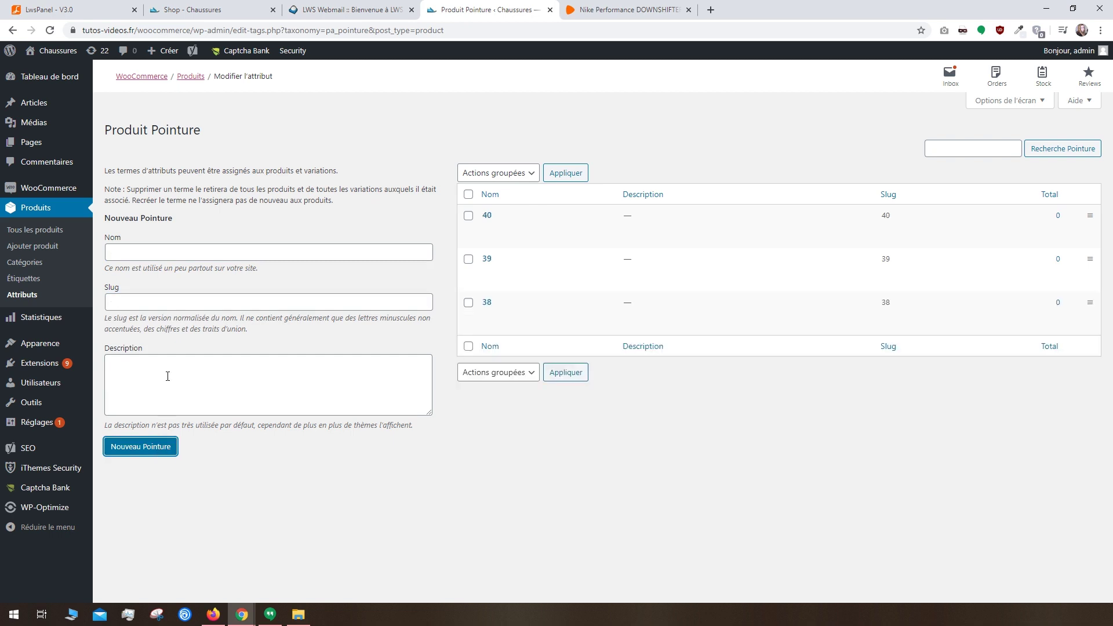
Step: Open the Shoes Performance product from the product list for editing
click(37, 230)
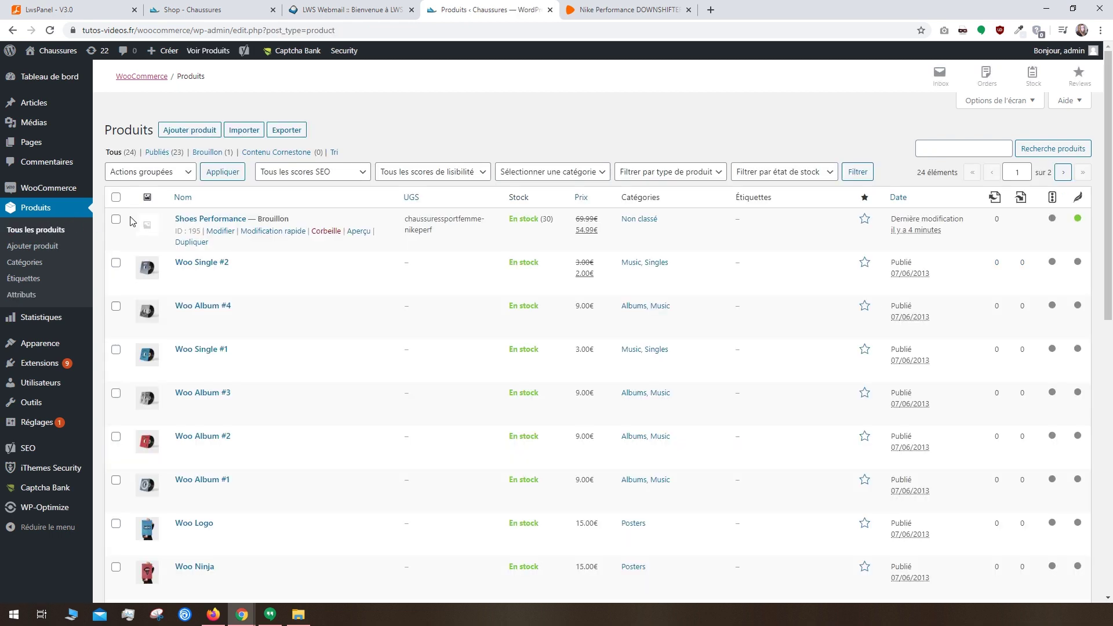
click(219, 231)
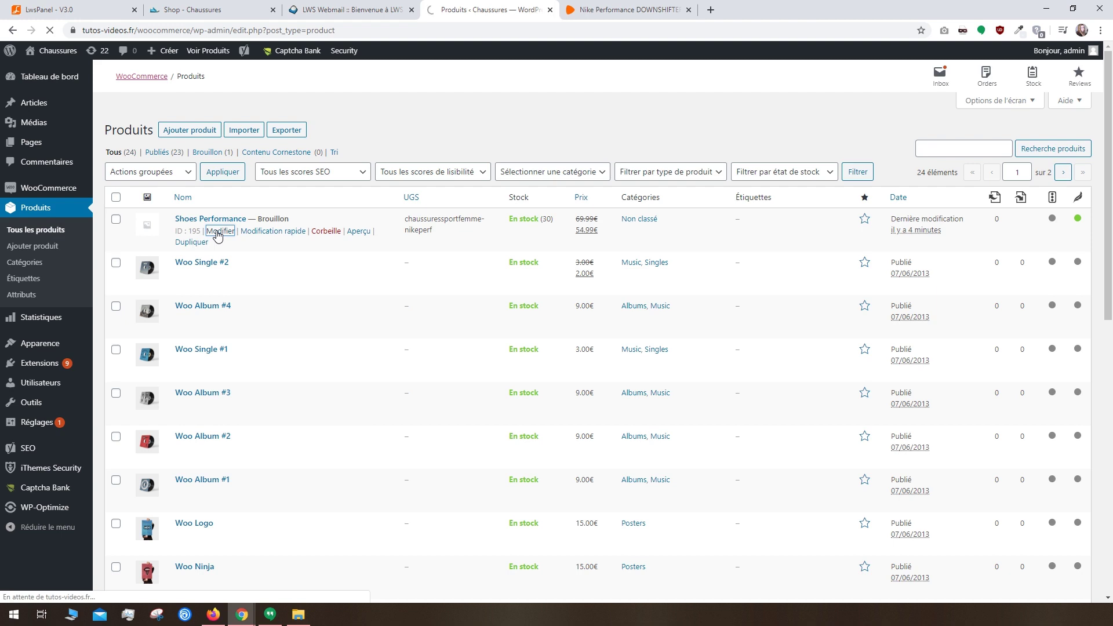
scroll(217, 231, down, 3)
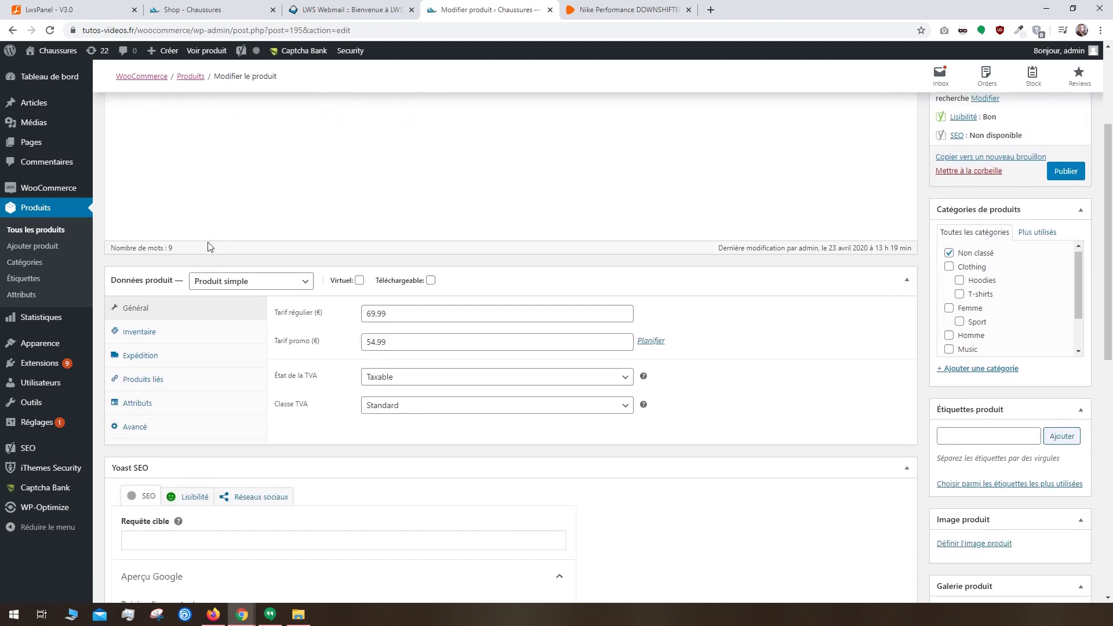
Step: Add the Pointure attribute with sizes 38, 39 and 40, and save the attributes
click(165, 401)
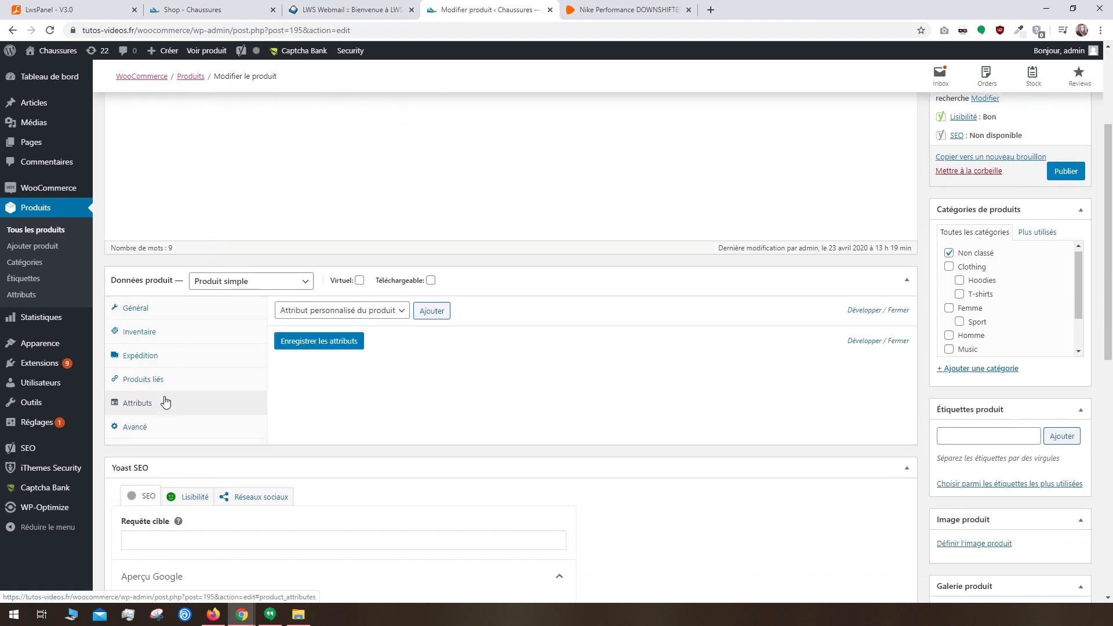
click(305, 317)
click(296, 350)
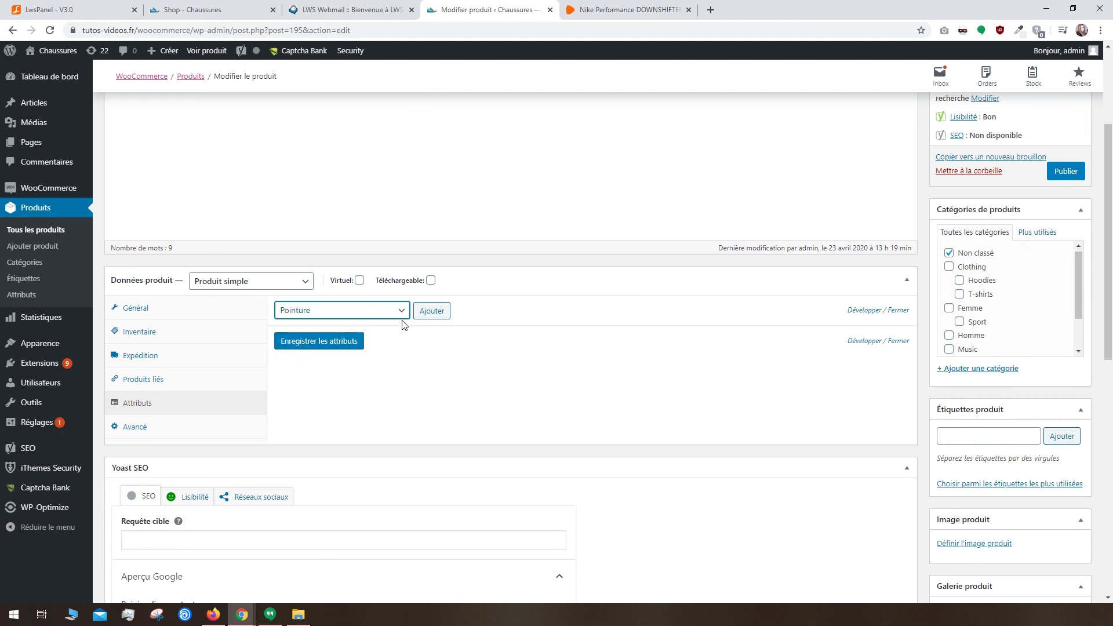
click(431, 311)
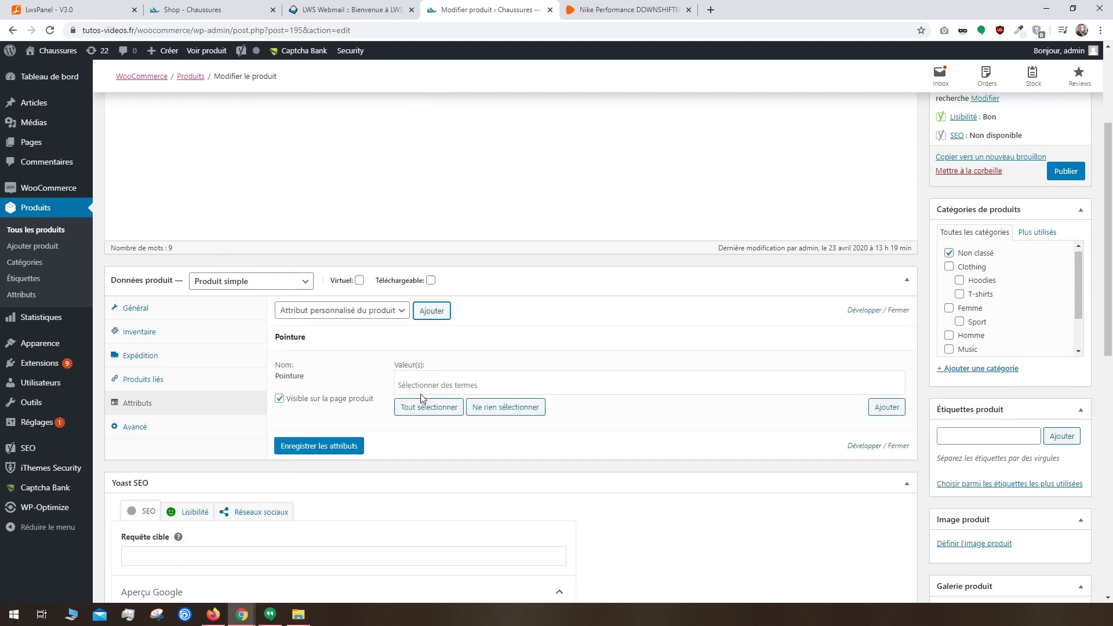
click(422, 385)
click(413, 406)
click(413, 408)
click(359, 446)
Step: Enter 'chaussures sport femme pas cher' as the Yoast SEO focus keyphrase
scroll(387, 420, down, 3)
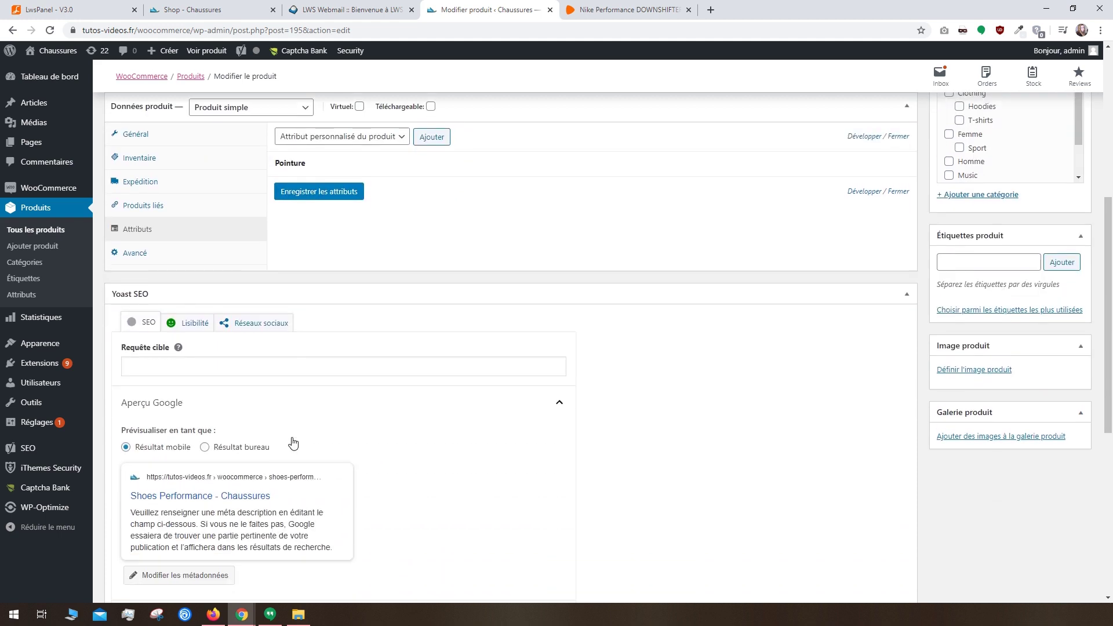
click(162, 360)
text(cha)
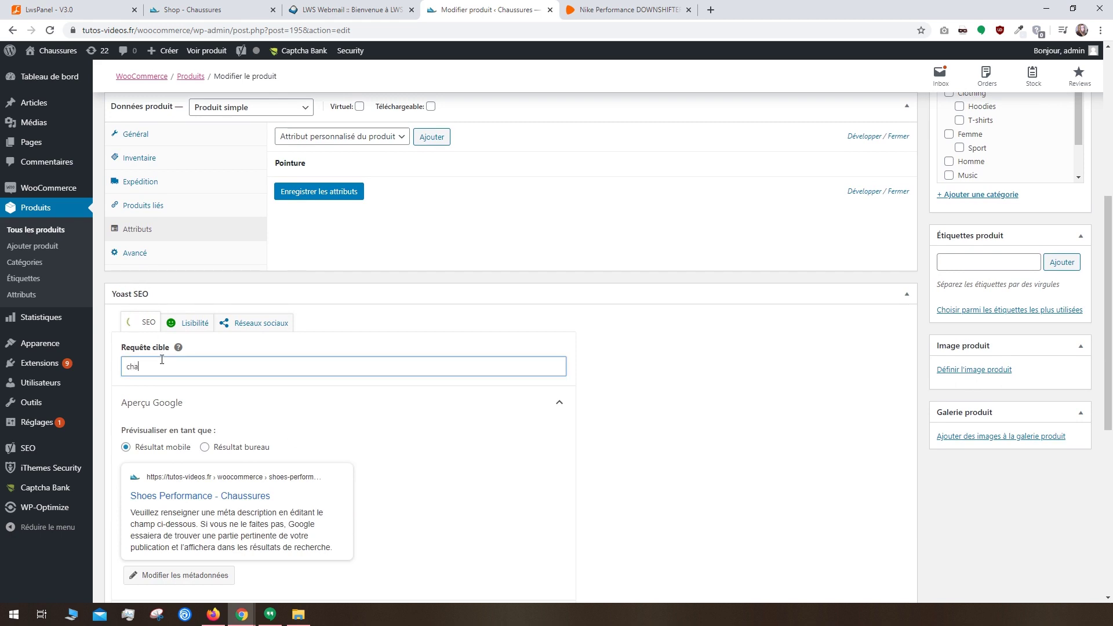
text(ussures sport femme pas cher)
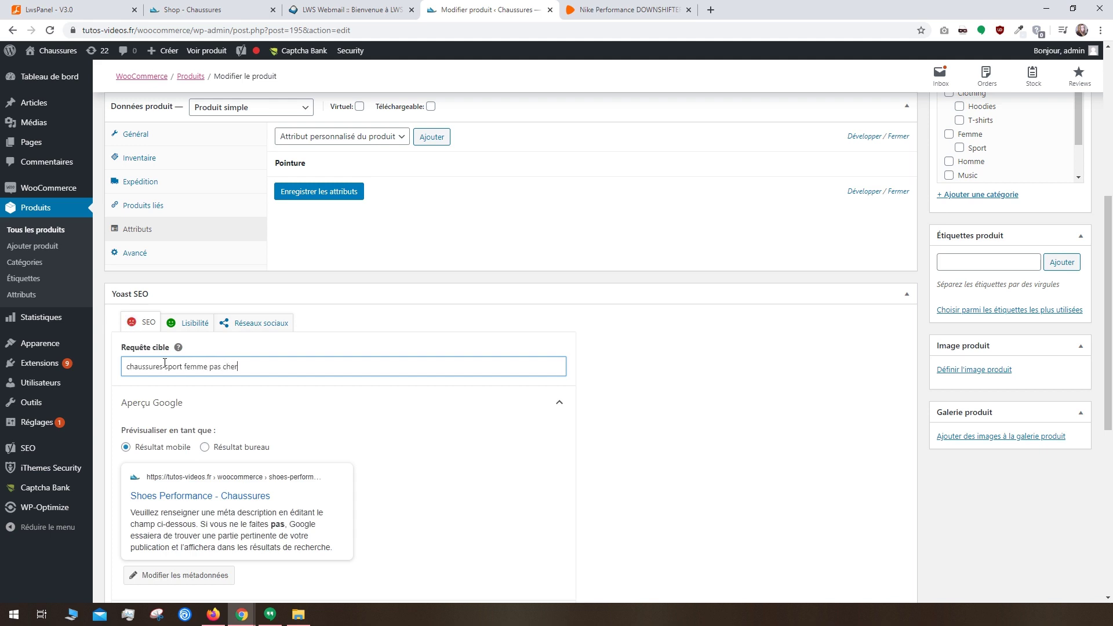
click(234, 386)
scroll(234, 387, down, 2)
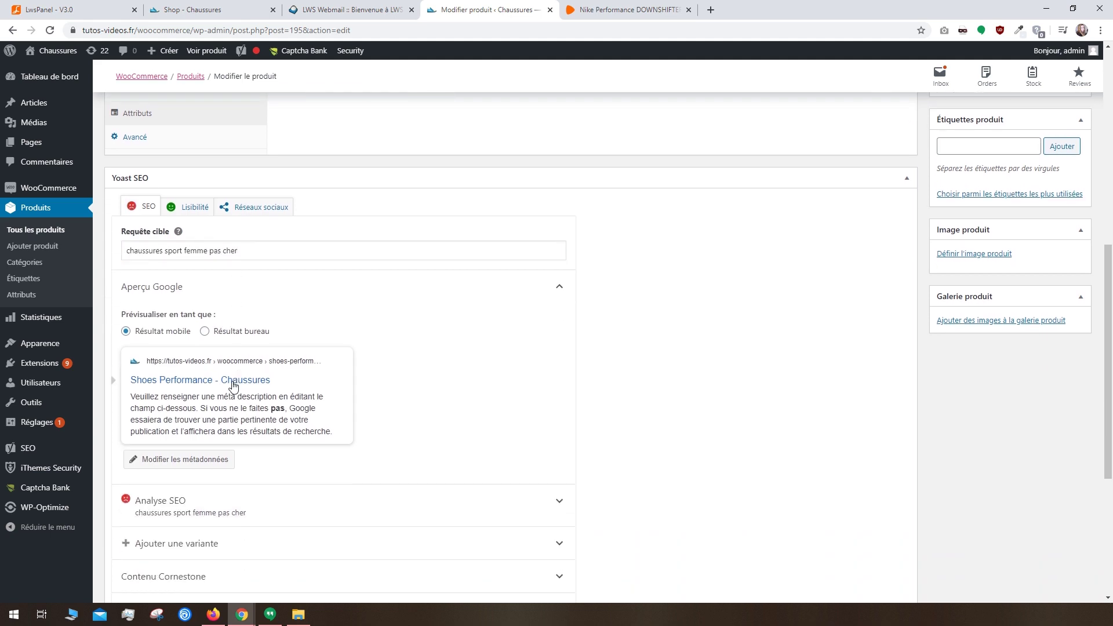
scroll(234, 386, up, 2)
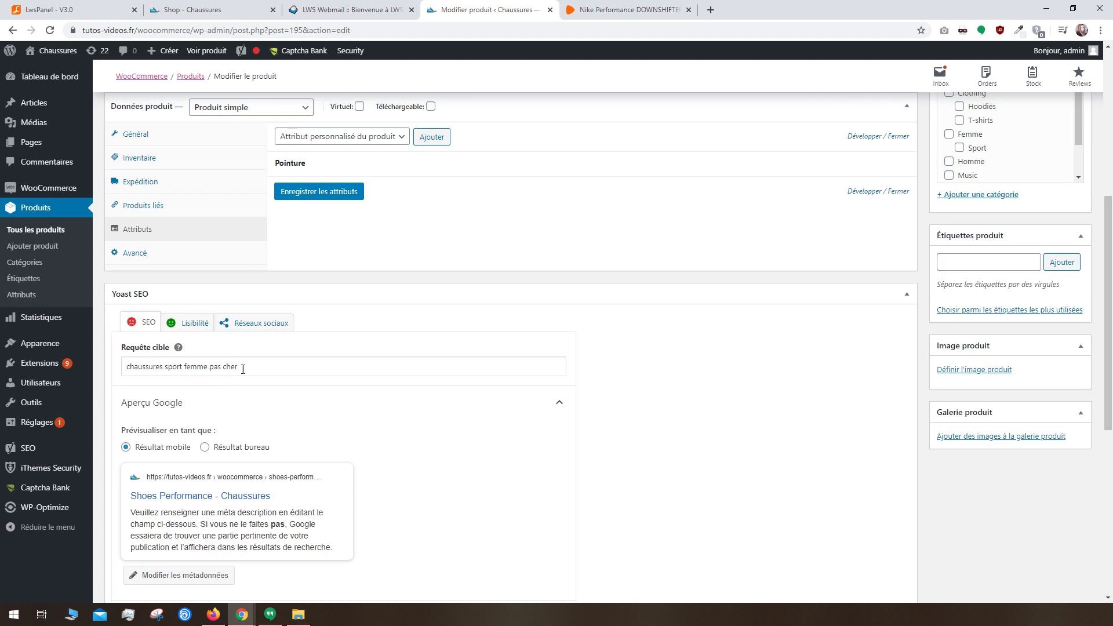
click(249, 366)
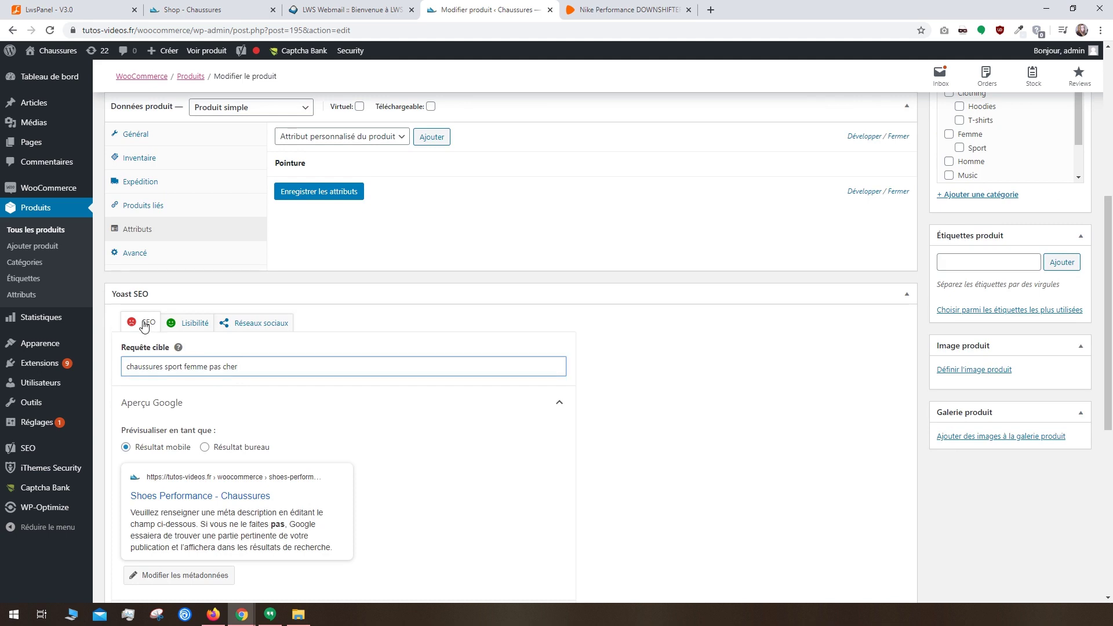
Step: Expand the Yoast SEO analysis to review its 7 problems, then collapse it
scroll(586, 447, down, 5)
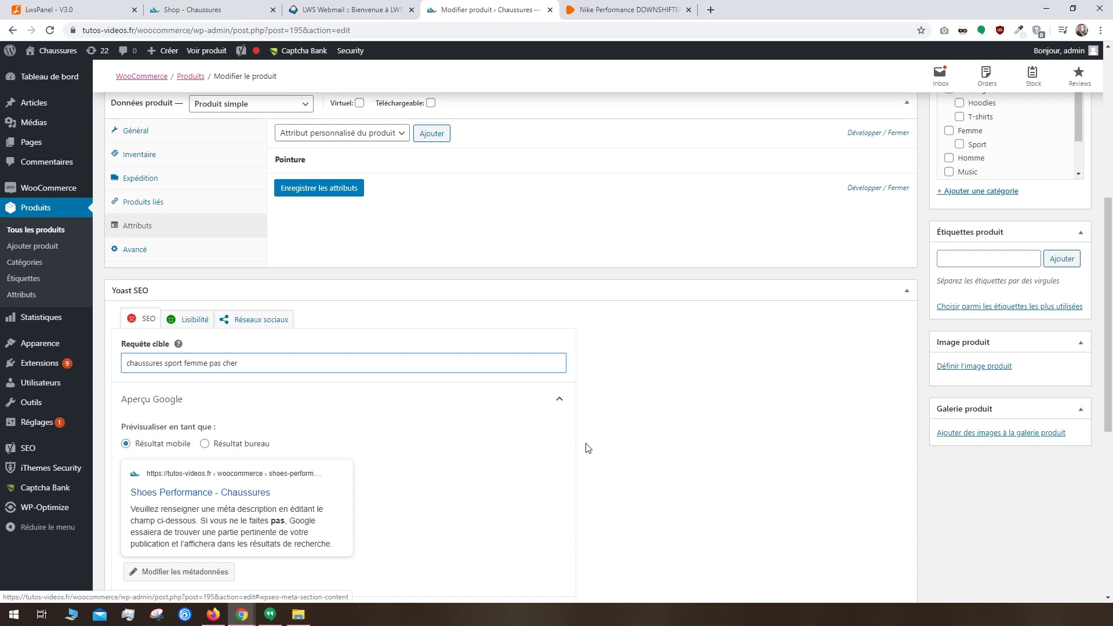
click(210, 332)
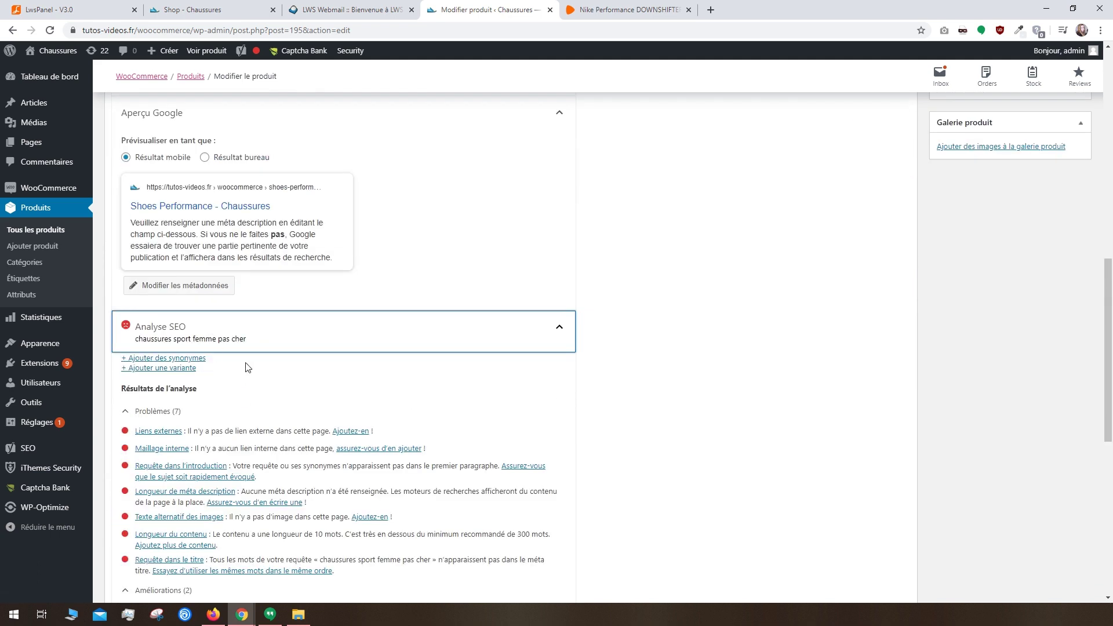
click(238, 345)
Step: Select words in the Flying Ninja short description, then return to Shoes Performance
click(193, 466)
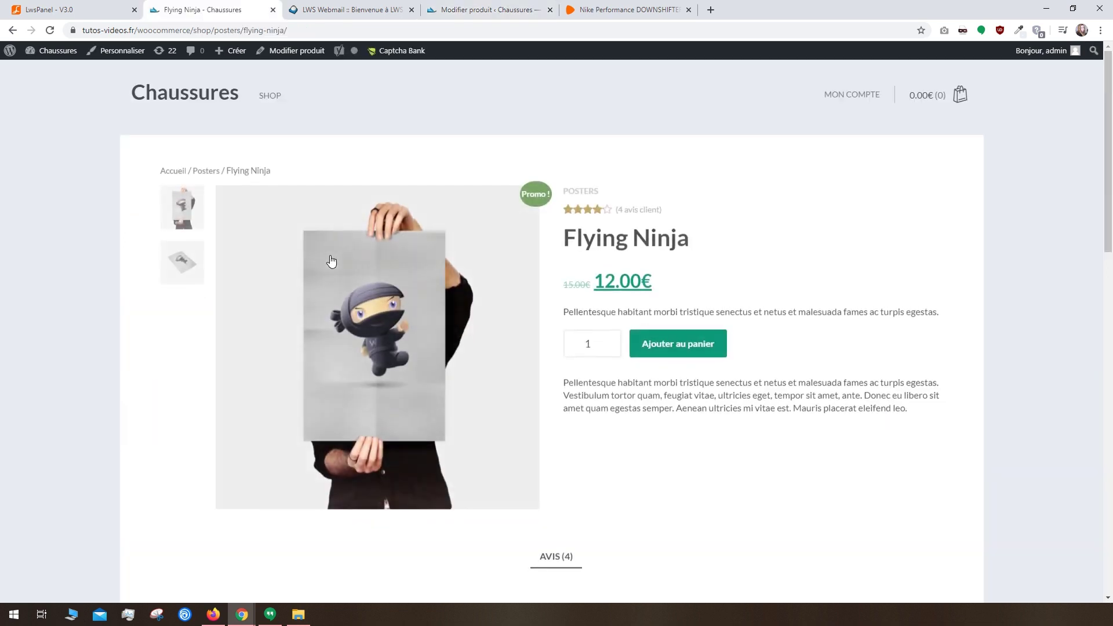
drag(681, 314, 600, 311)
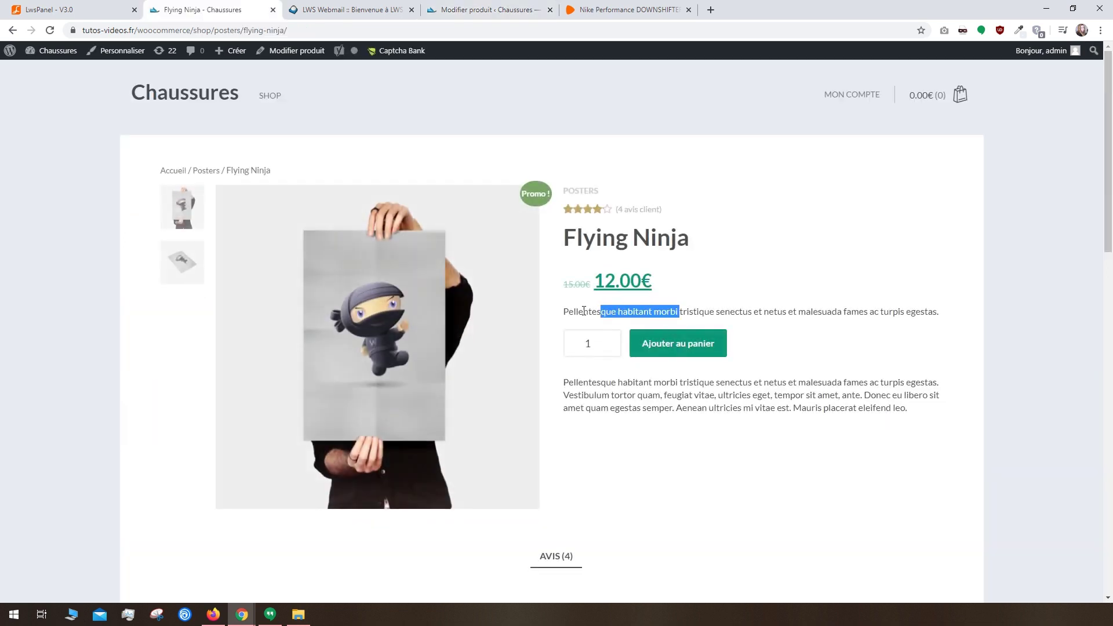
click(486, 10)
Step: File the product under the Femme category and its Sport subcategory
scroll(910, 430, up, 15)
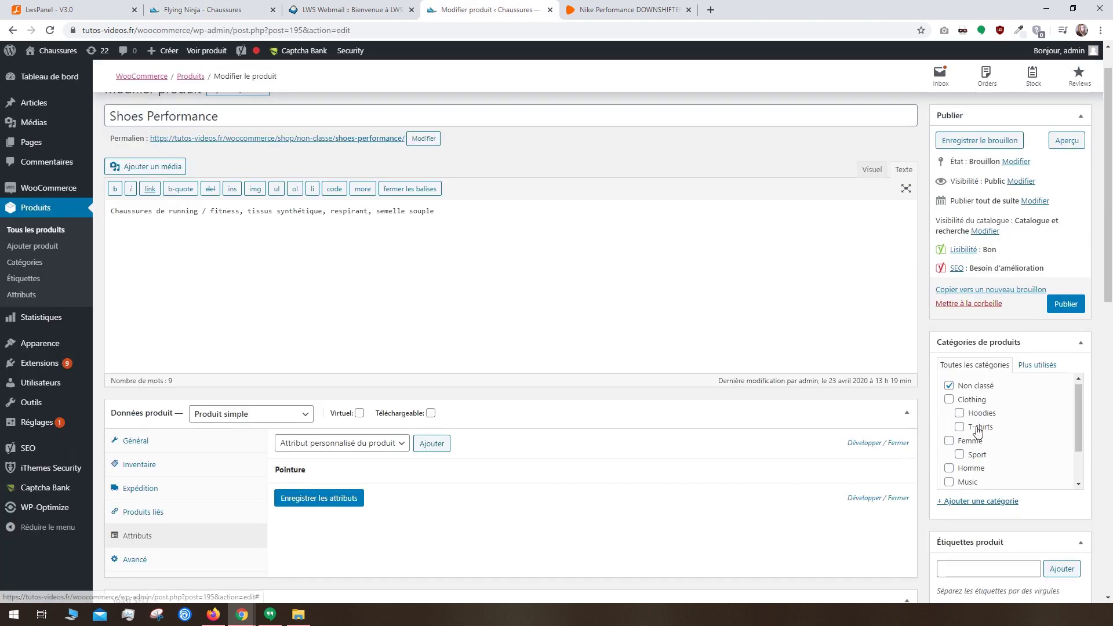
click(949, 442)
click(961, 455)
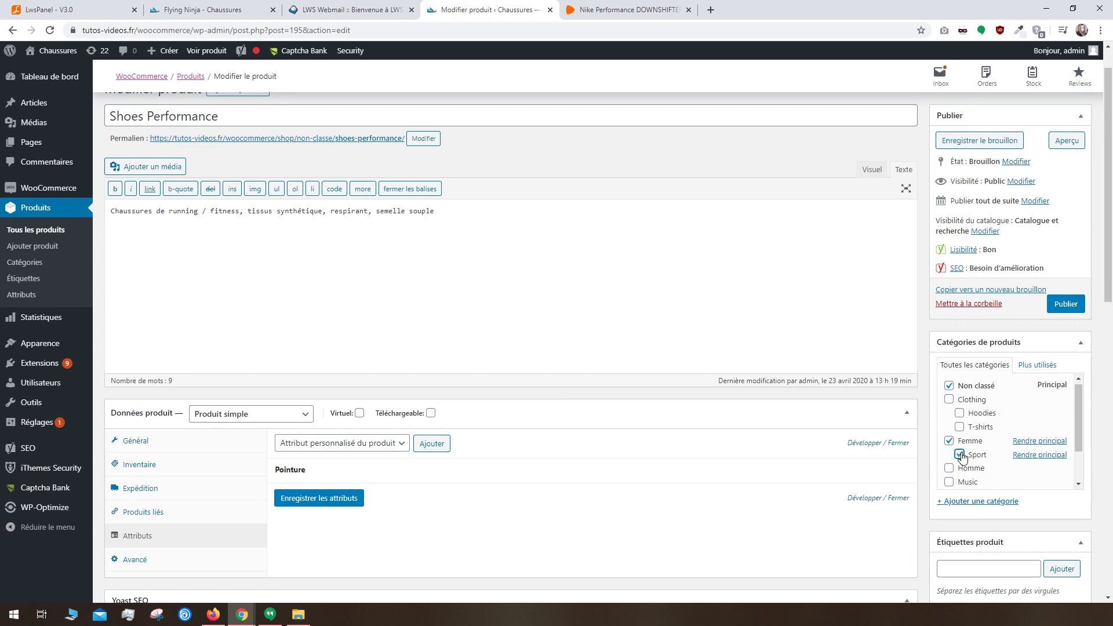
Step: Tag the product chaussures, femme, sport, fitness and course
scroll(989, 525, down, 3)
click(950, 399)
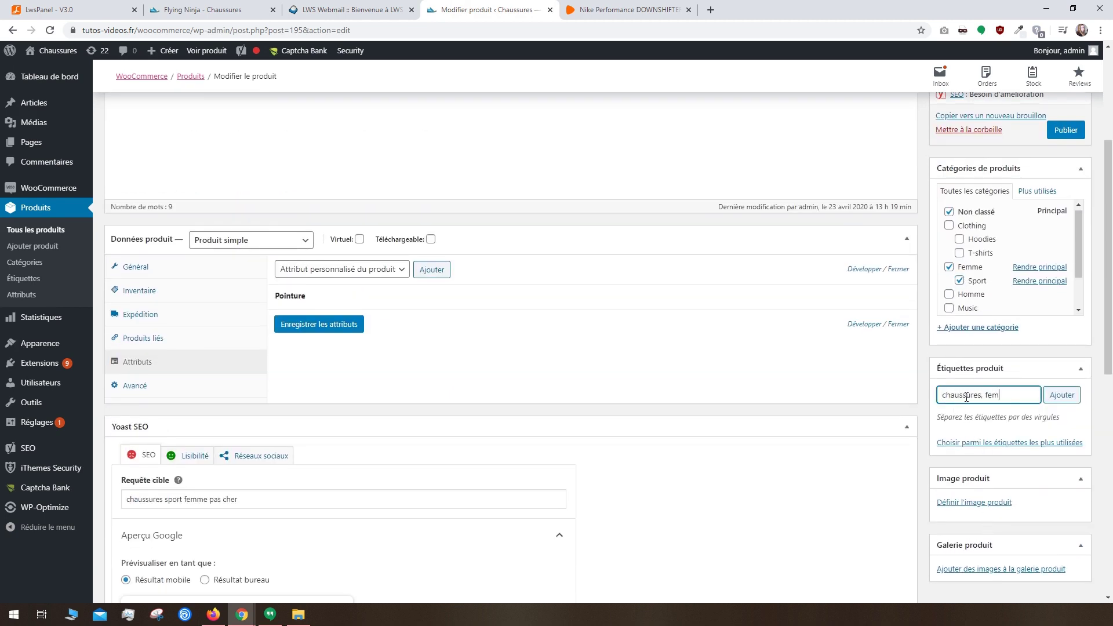
text(chaussures, femme, sport, fitness, course)
click(1063, 397)
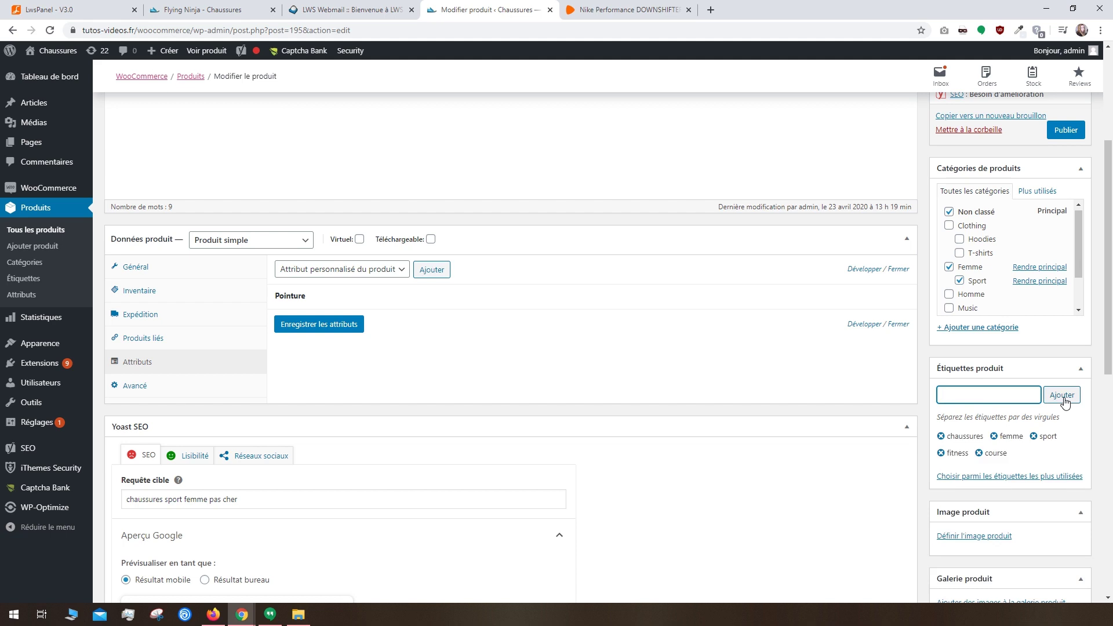
scroll(1065, 400, down, 2)
Step: Inspect the enlarged Flying Ninja storefront image's code in developer tools, then close them
click(967, 422)
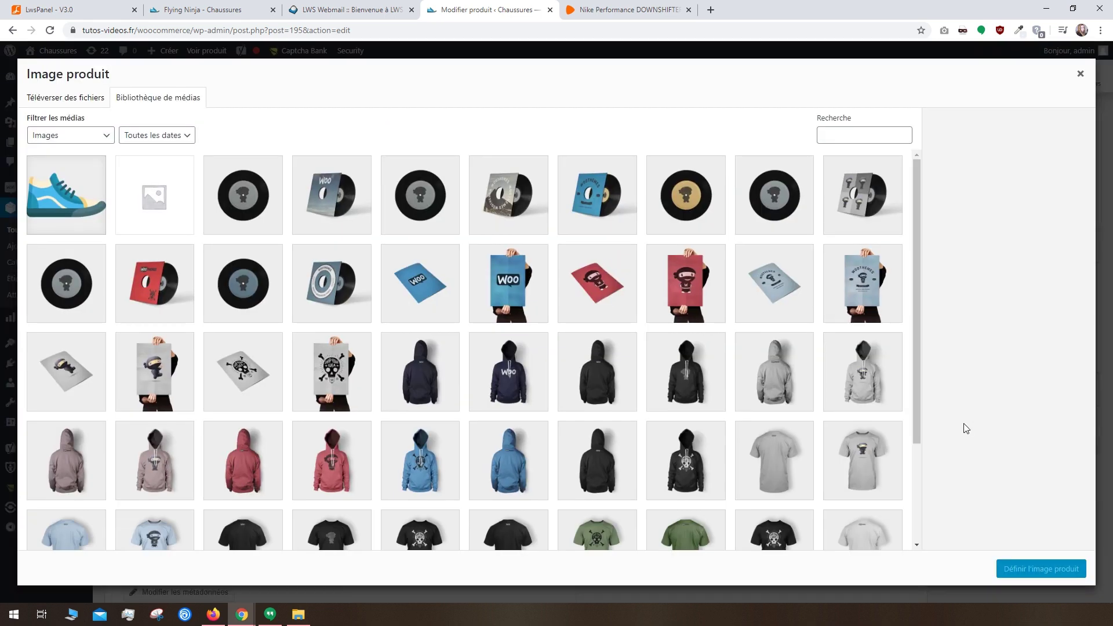
click(193, 7)
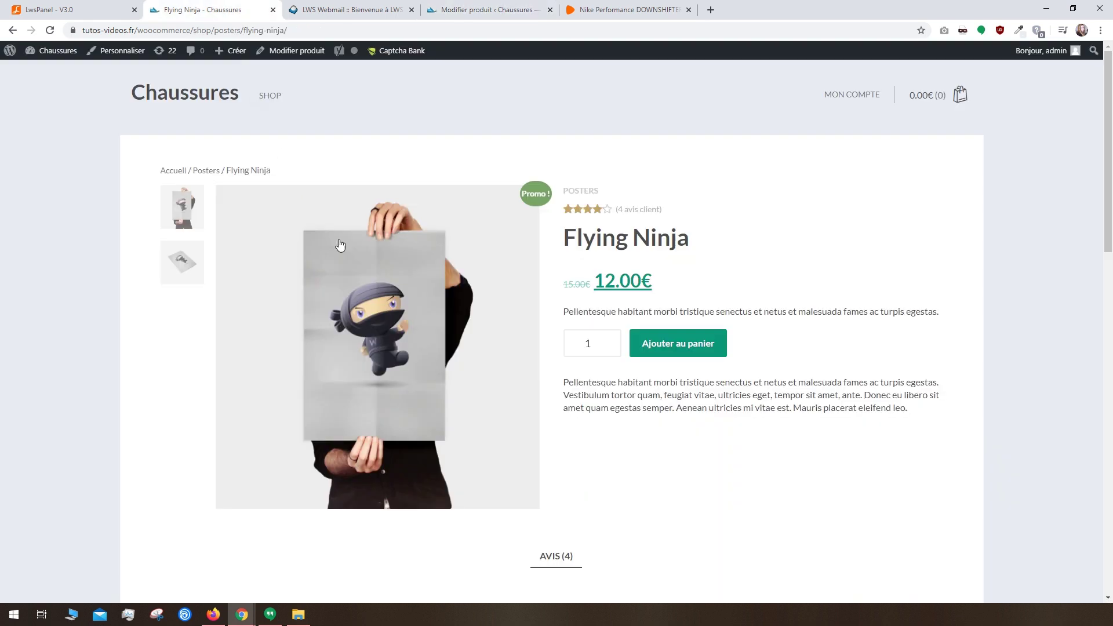
click(350, 260)
right_click(392, 263)
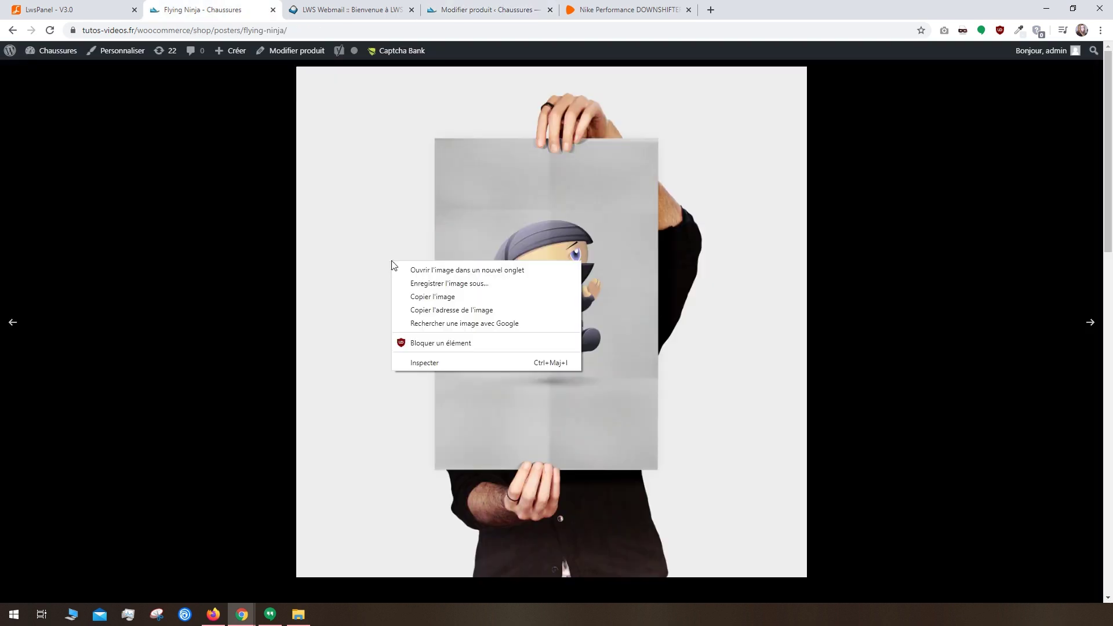
click(441, 357)
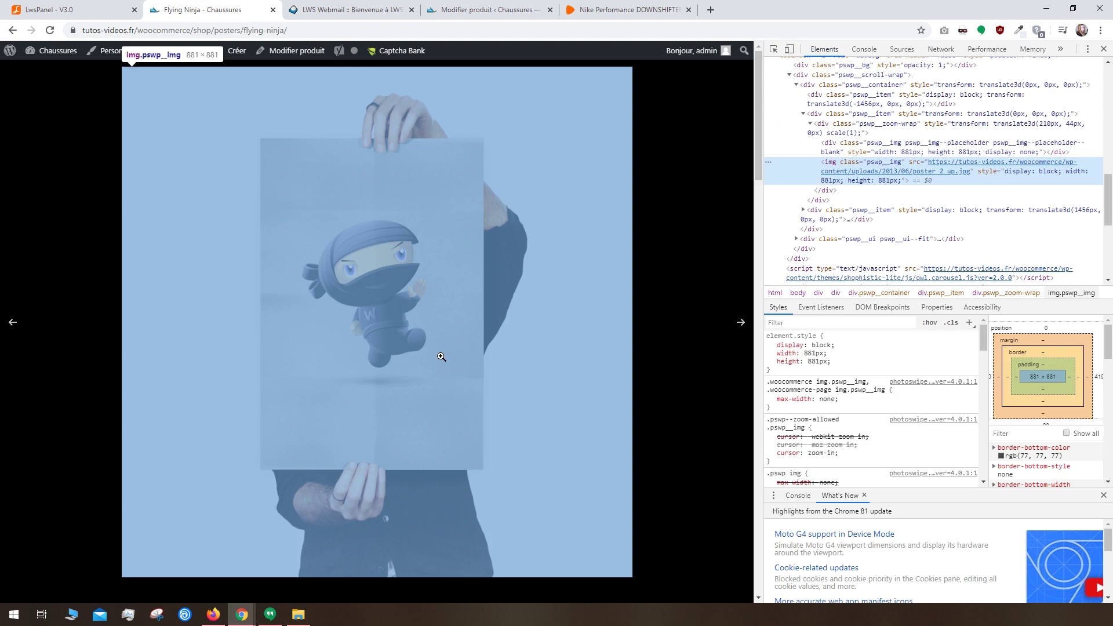
mouse_move(949, 173)
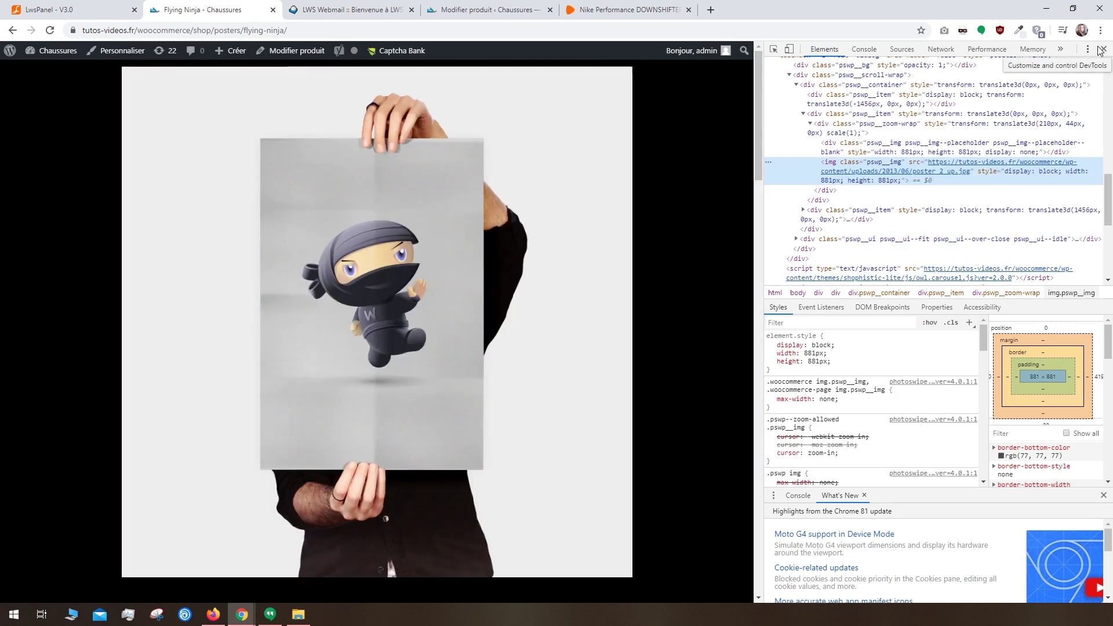
click(1102, 49)
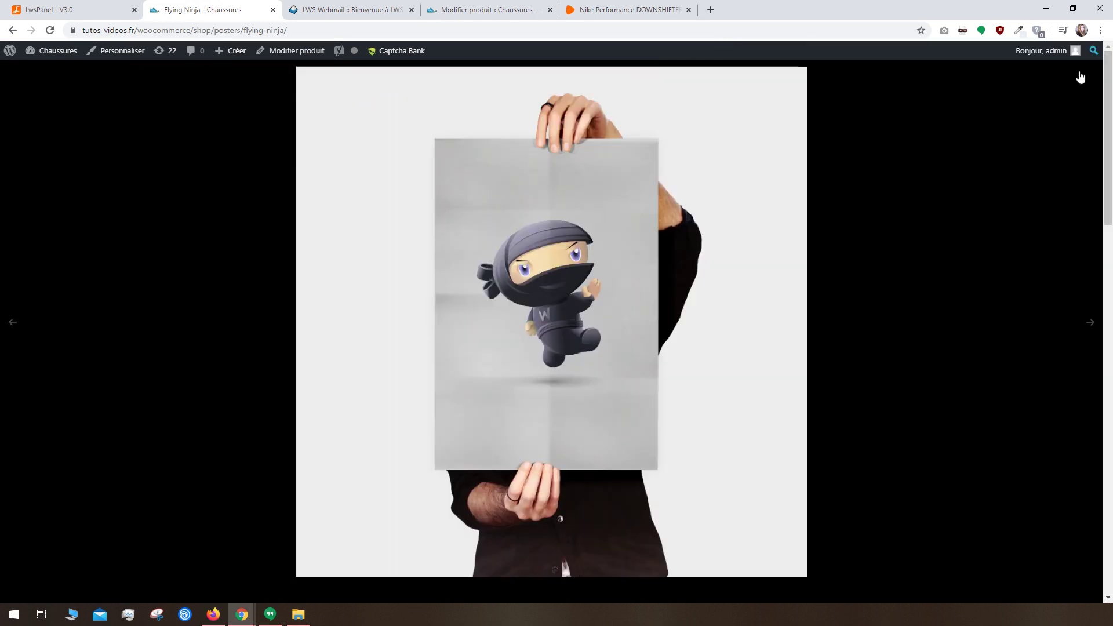
click(1078, 75)
click(479, 7)
Step: Upload chaussures.jpg as the product image with alt text 'Chaussures Performance Femme'
key(alt+Tab)
drag(722, 278, 294, 252)
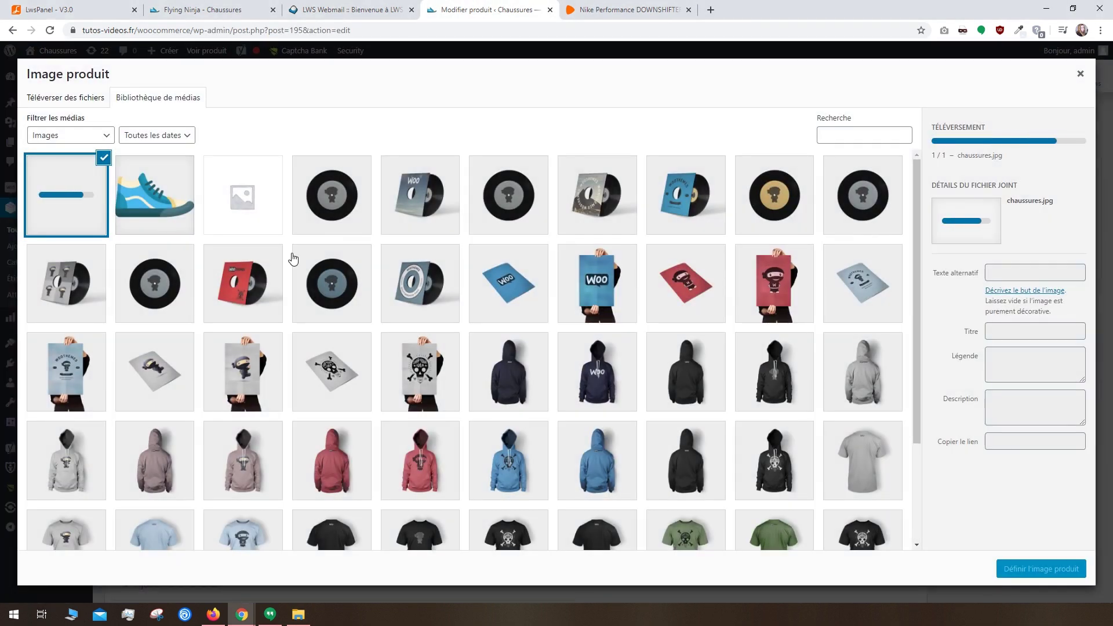
click(1004, 313)
text(Chaussures Performance Femme)
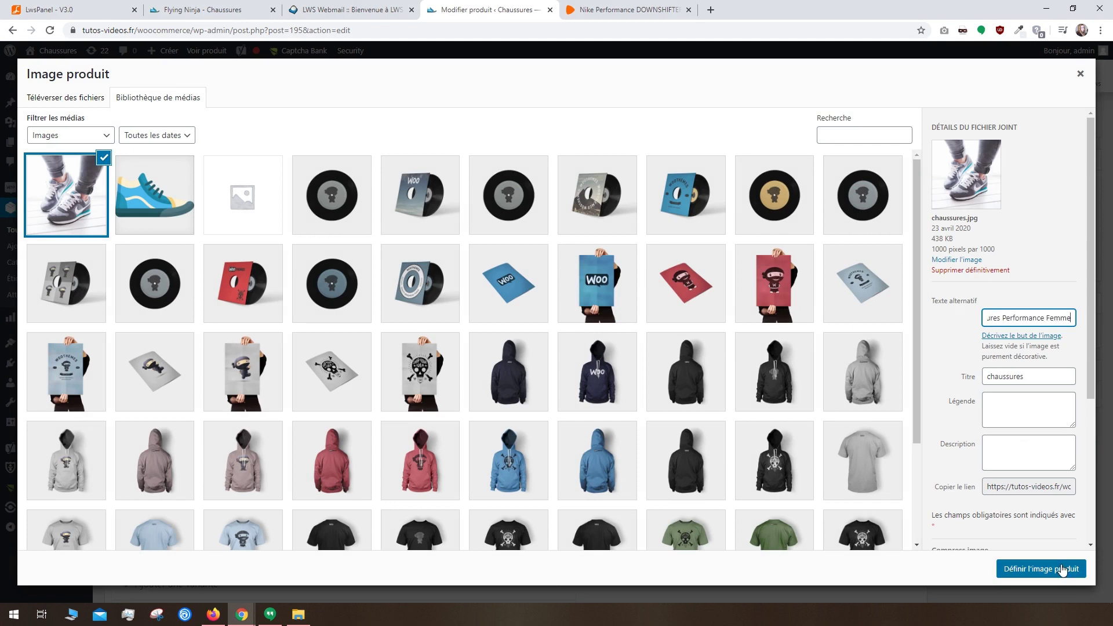
click(1043, 569)
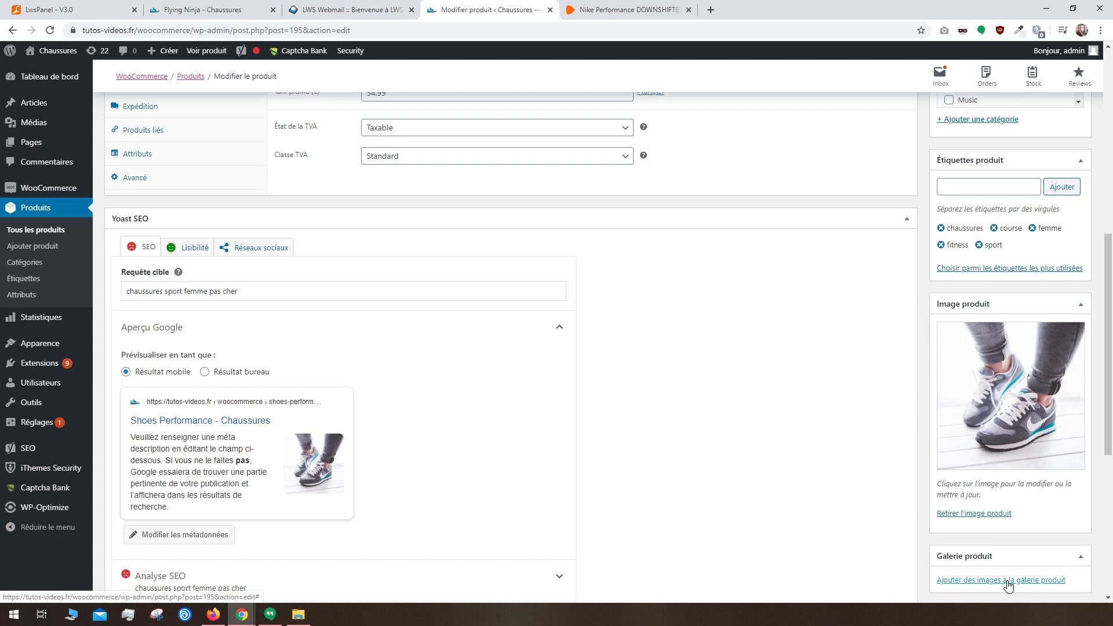
Step: Publish Shoes Performance and check its live page lists sizes 38, 39 and 40
scroll(876, 493, up, 8)
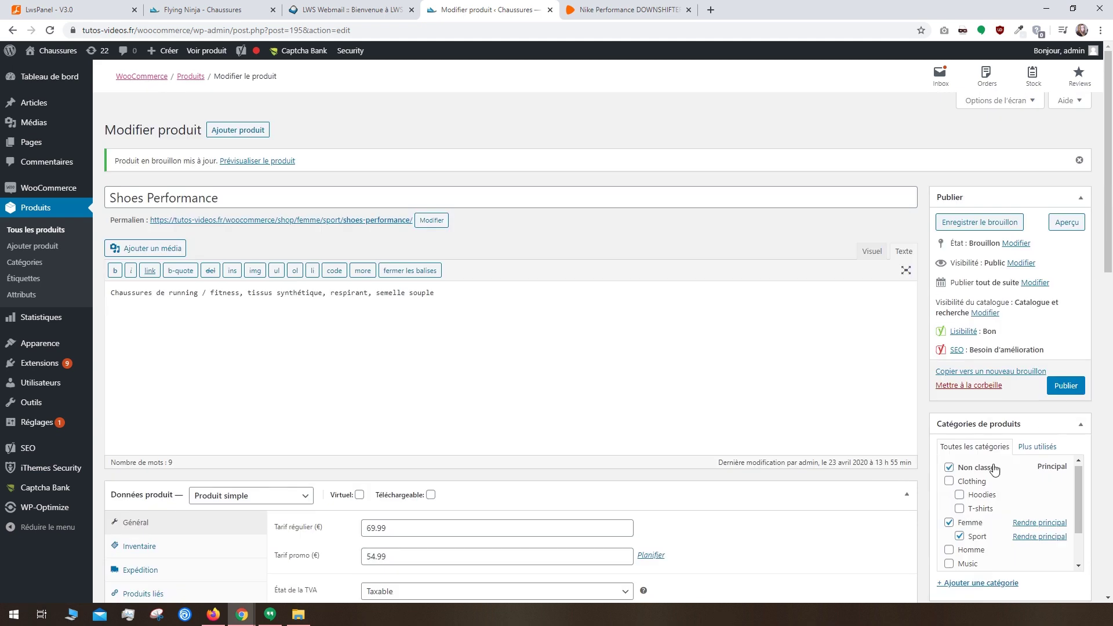
click(1060, 386)
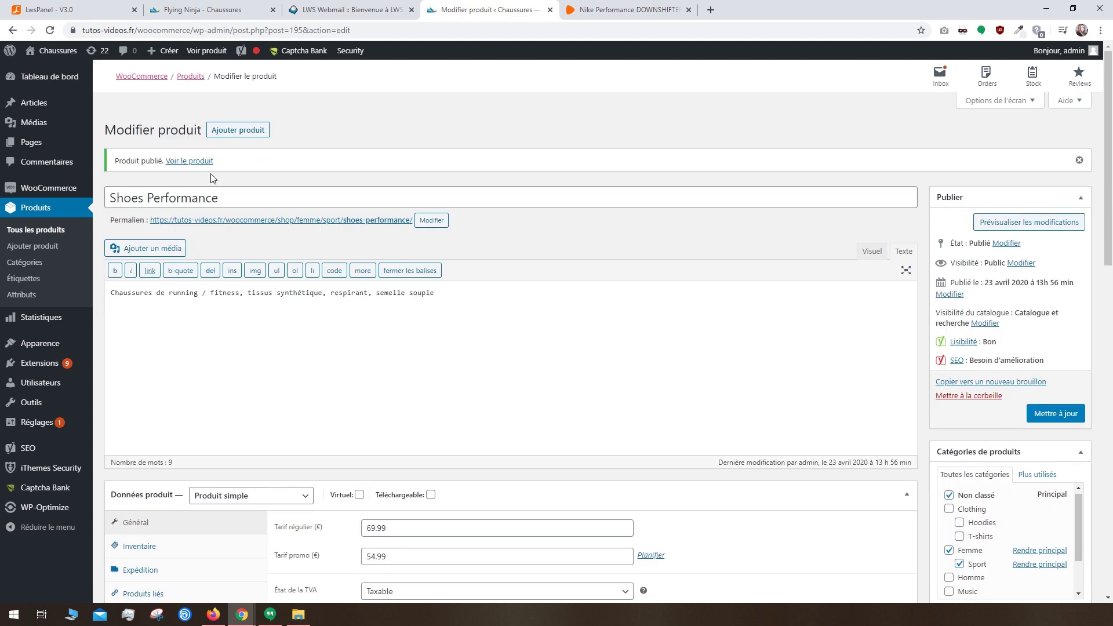
click(199, 162)
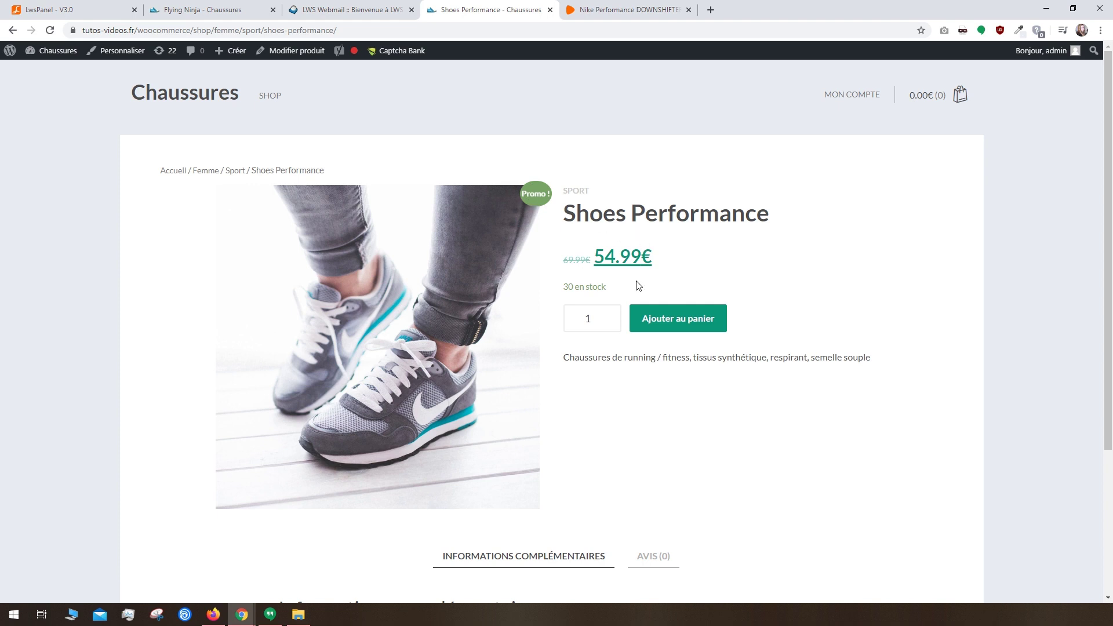
scroll(637, 284, down, 2)
scroll(638, 284, down, 2)
drag(437, 441, 366, 439)
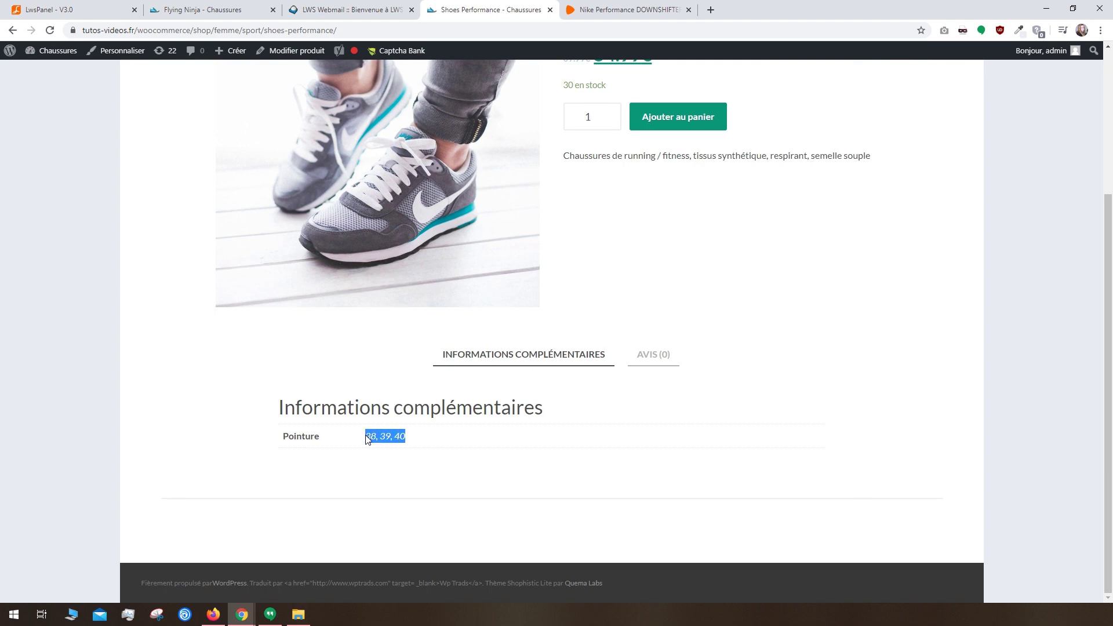
key(alt+Left)
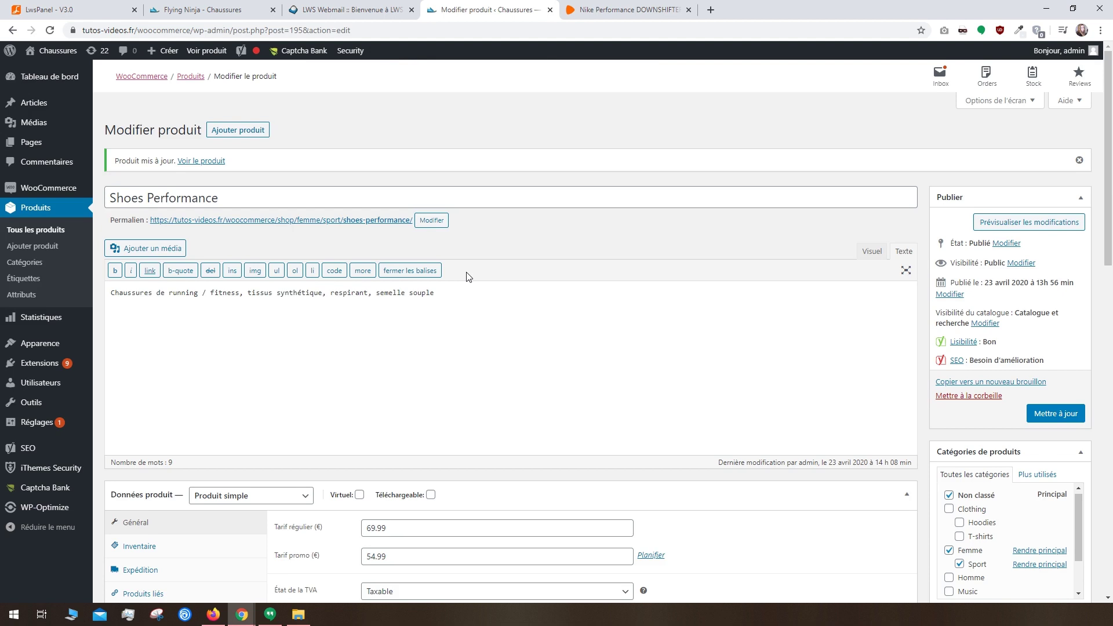
scroll(469, 276, down, 3)
Step: Make Shoes Performance a variable product with Pointure used for variations
click(241, 322)
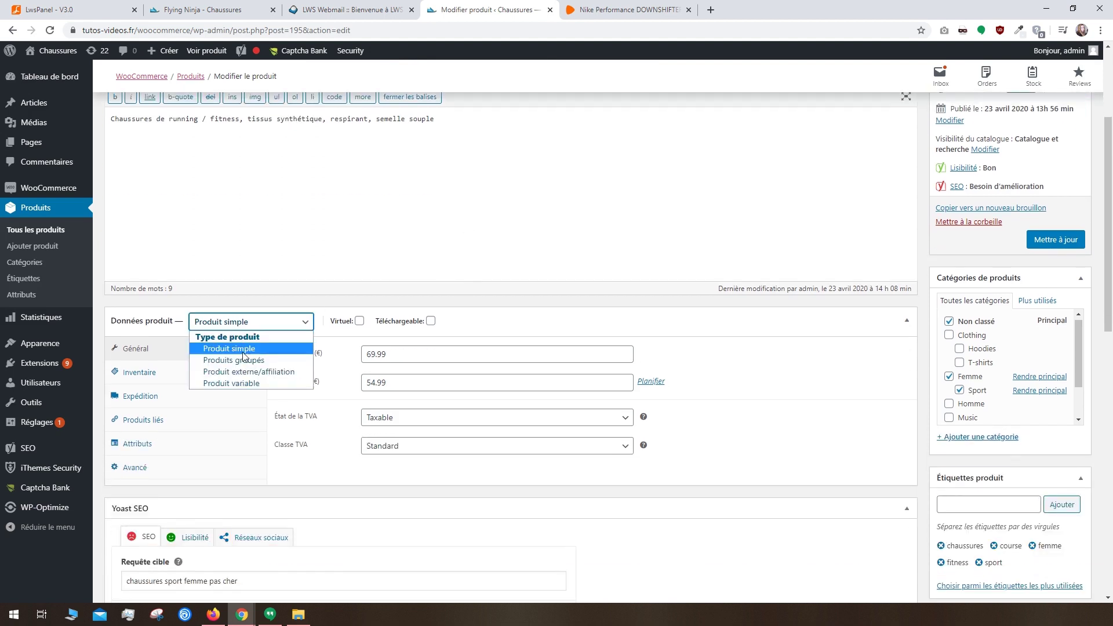
click(243, 384)
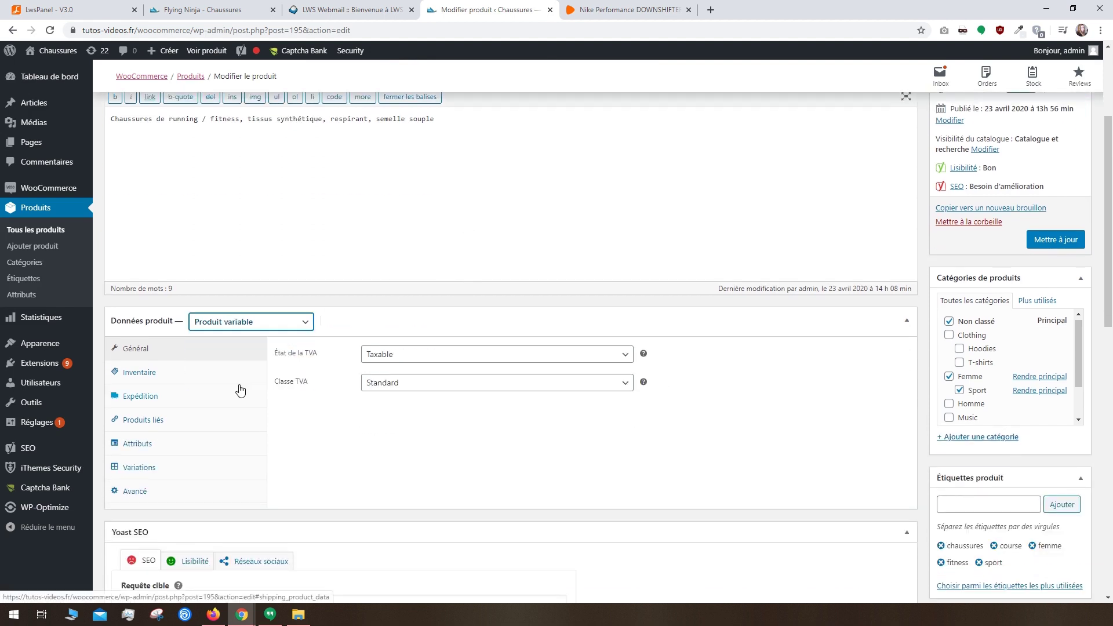
click(140, 444)
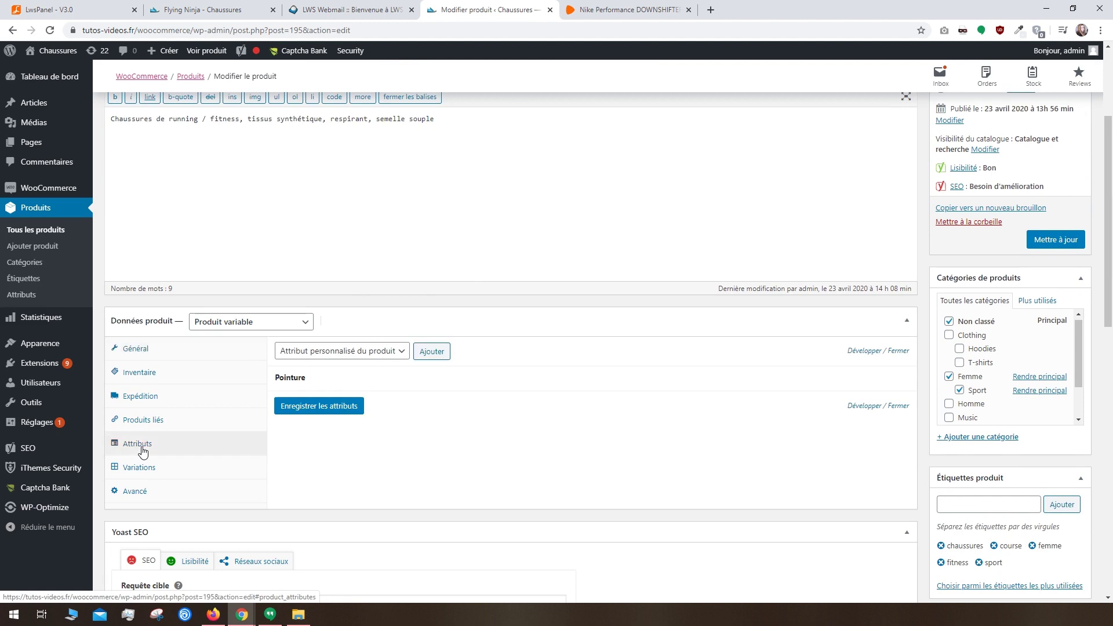
click(385, 378)
click(280, 455)
click(313, 492)
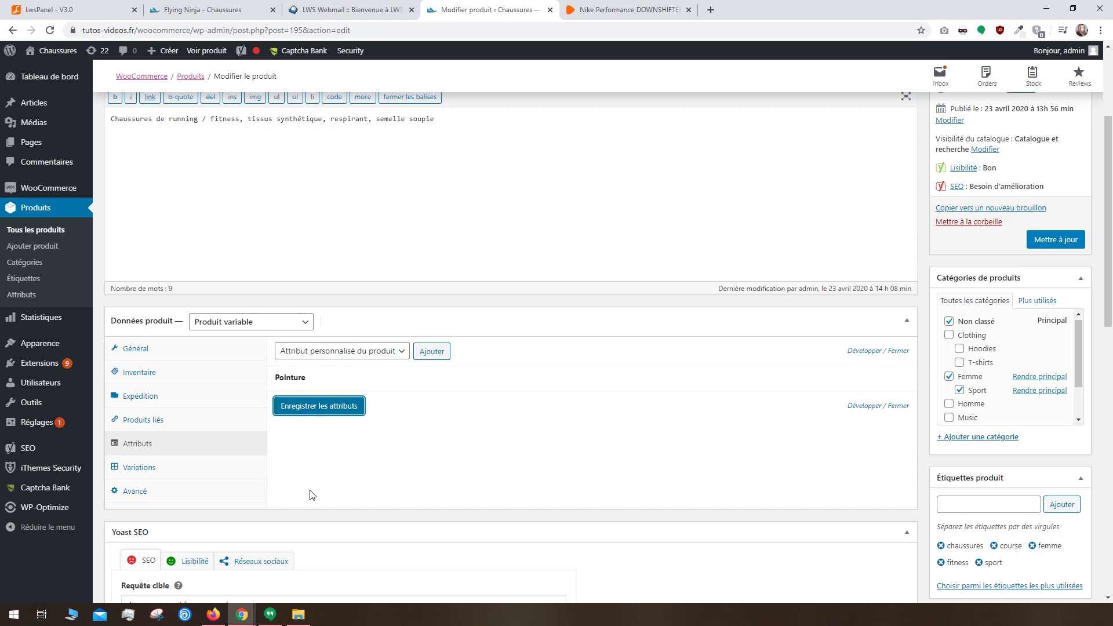
Step: Generate the size 38, 39 and 40 variations from all attributes
click(229, 473)
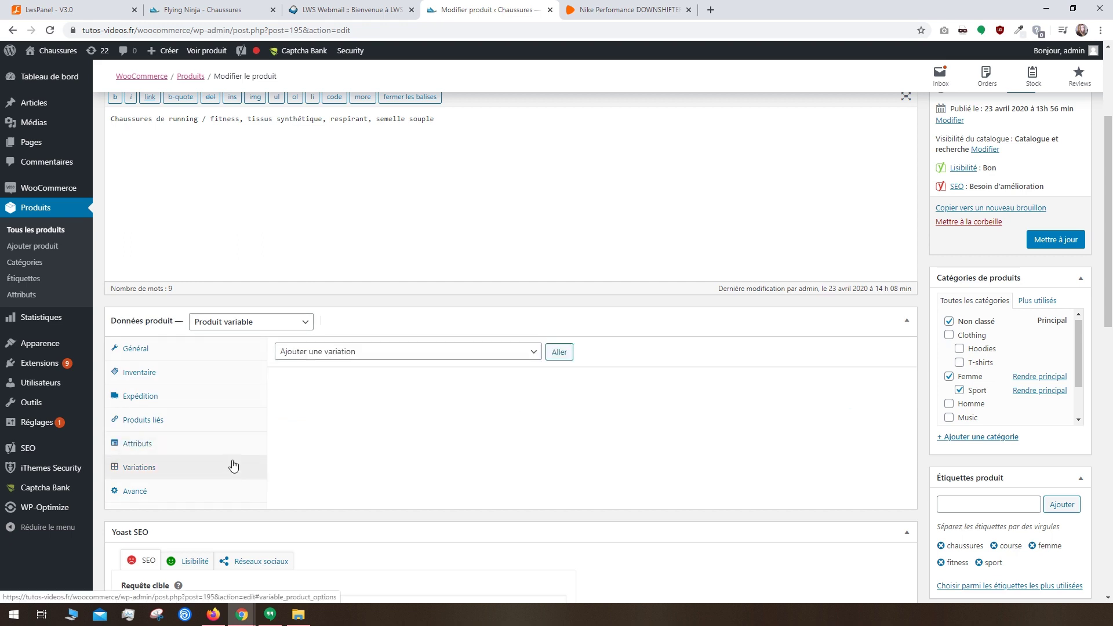
click(311, 352)
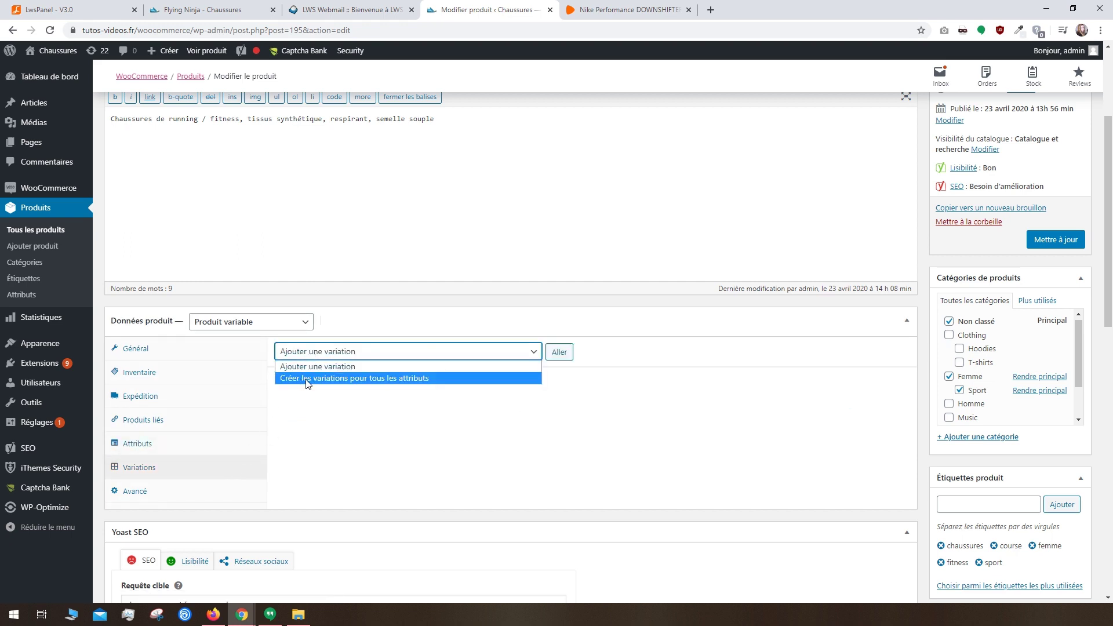
click(304, 380)
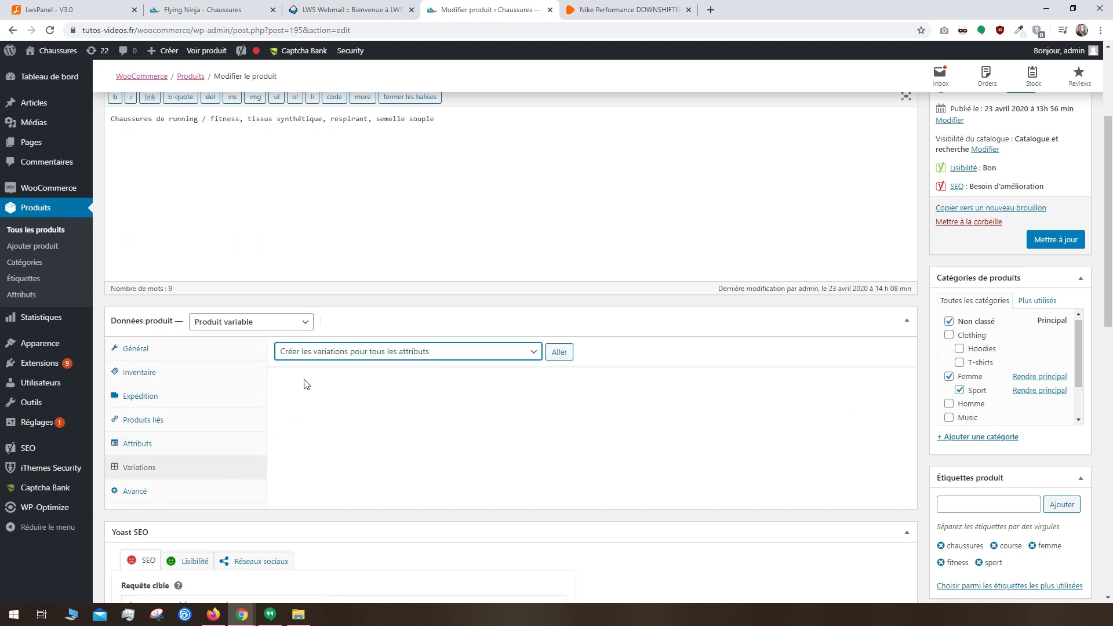
click(560, 352)
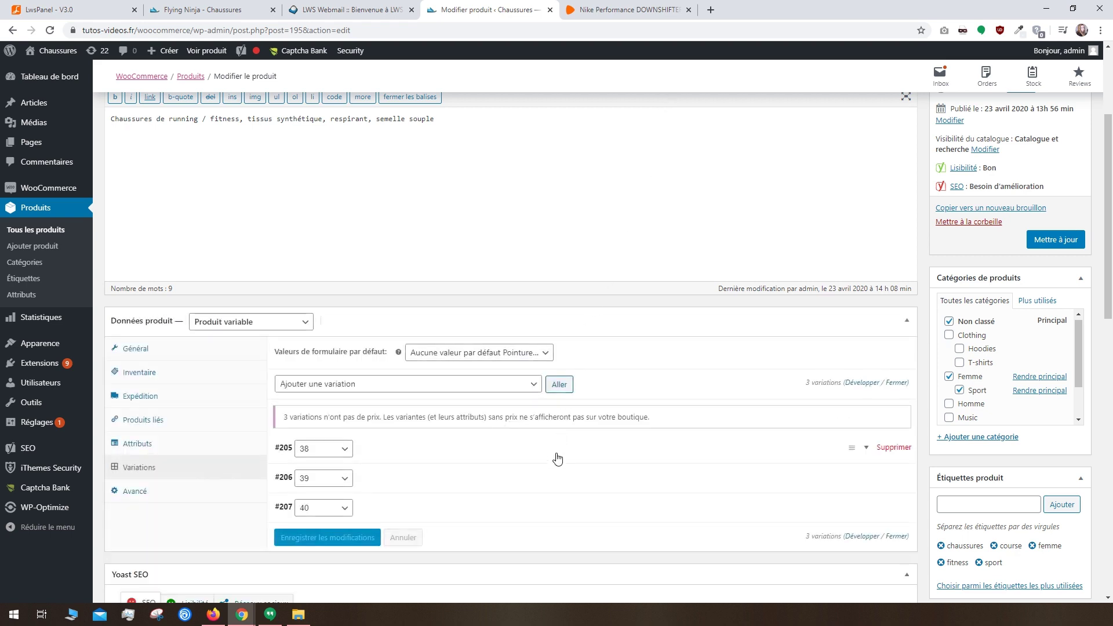
Step: Give variation #205 SKU 38, prices 69.99/54.99 €, stock 20 and weight 250 g
click(428, 442)
scroll(427, 442, down, 3)
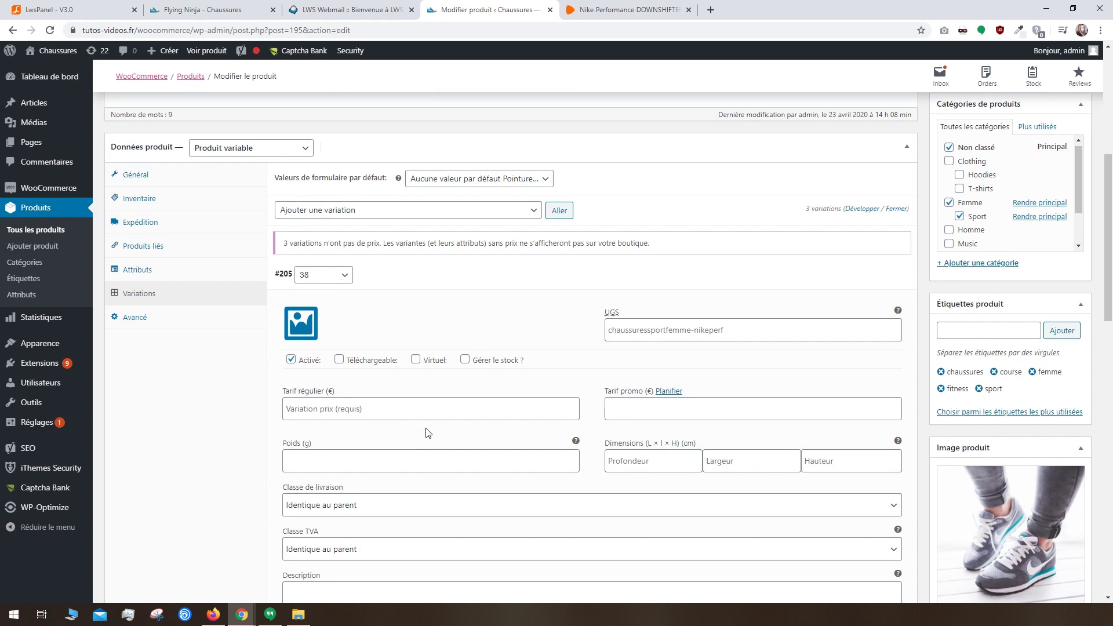
click(700, 326)
text(38)
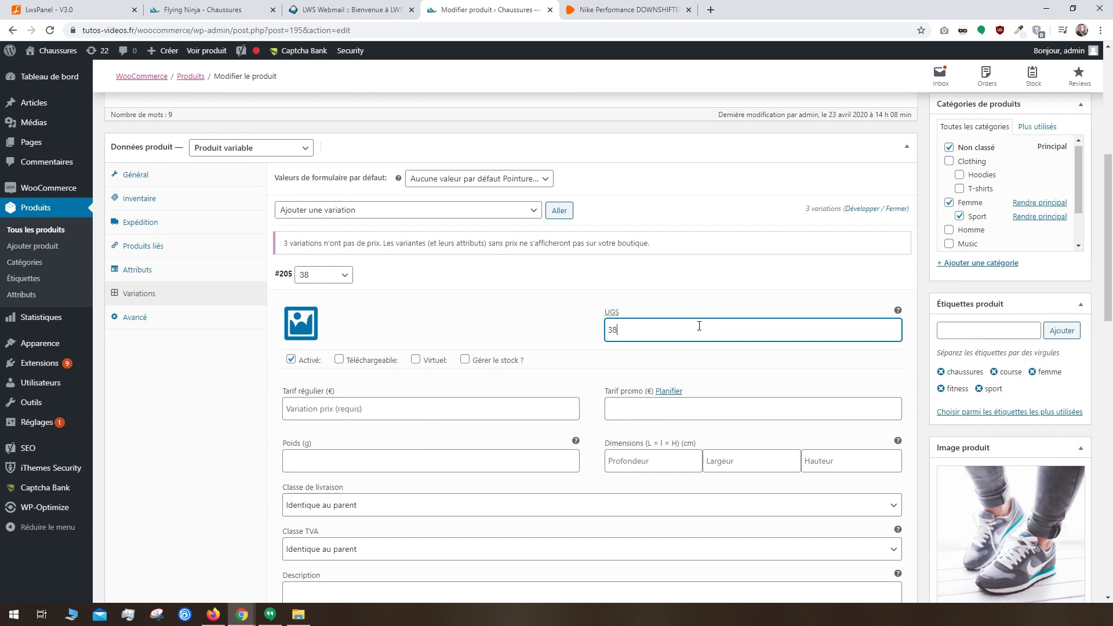
click(447, 403)
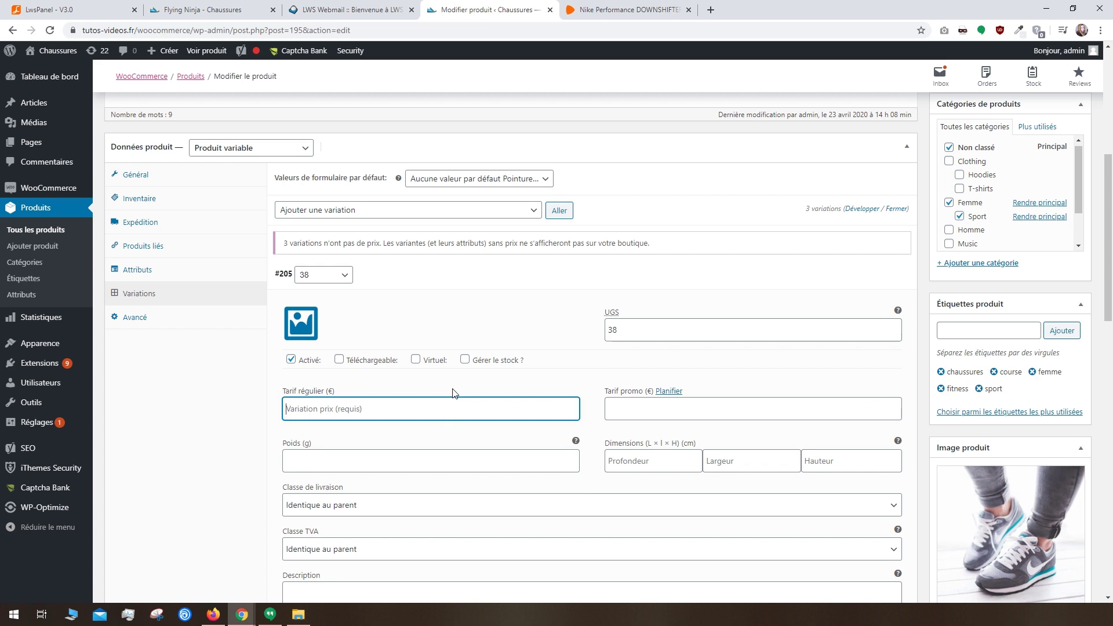
scroll(454, 393, down, 3)
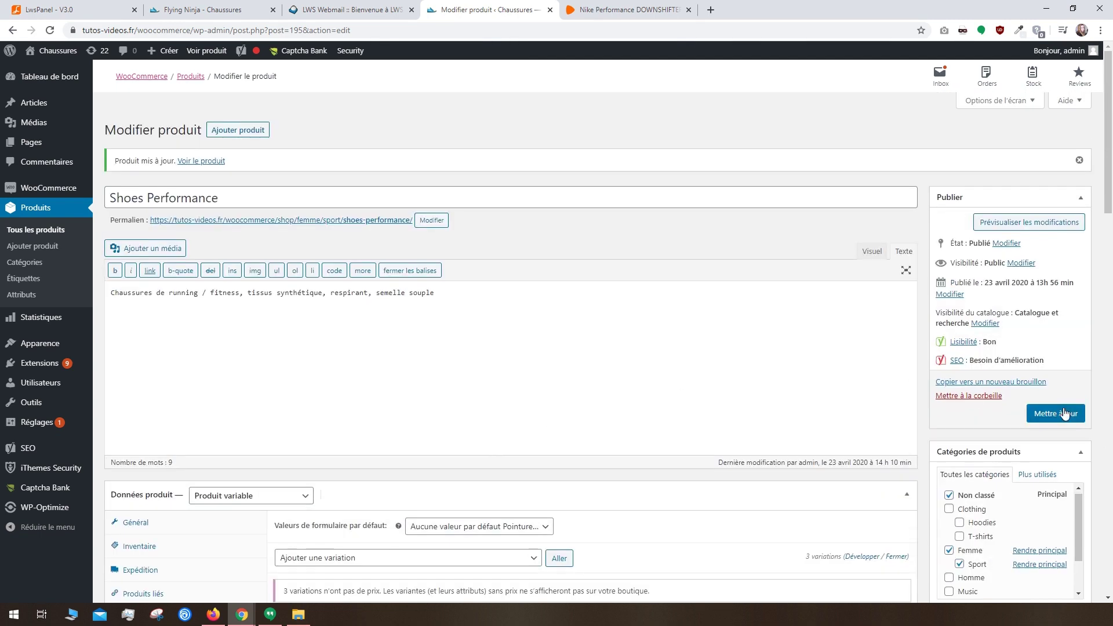
Step: Save the product and open its live product page in a new tab
click(1059, 413)
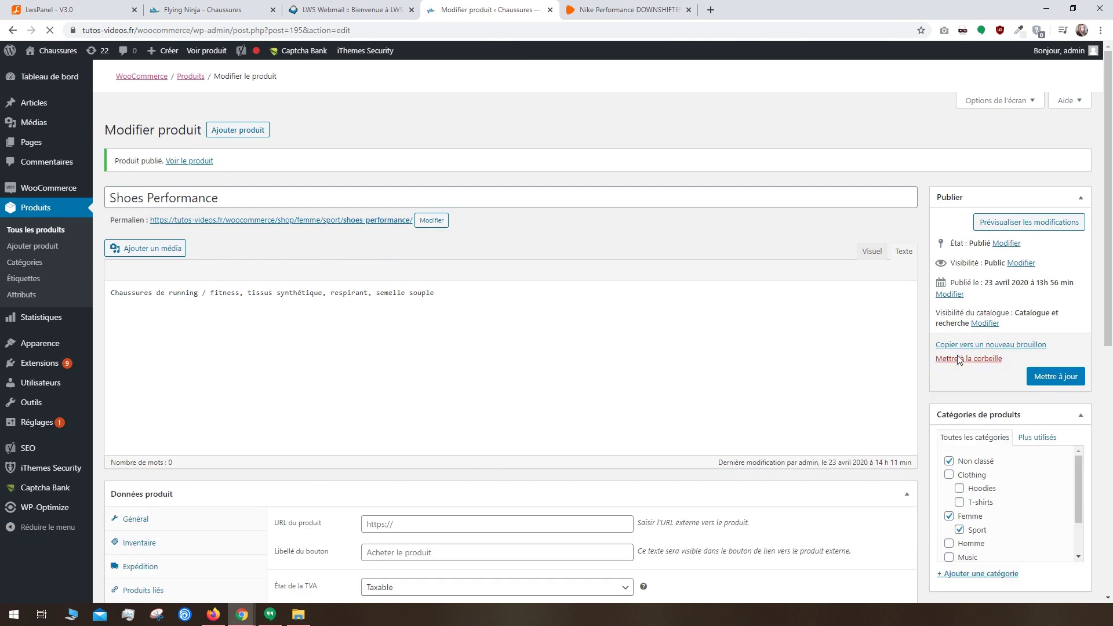
right_click(197, 161)
click(219, 171)
click(635, 8)
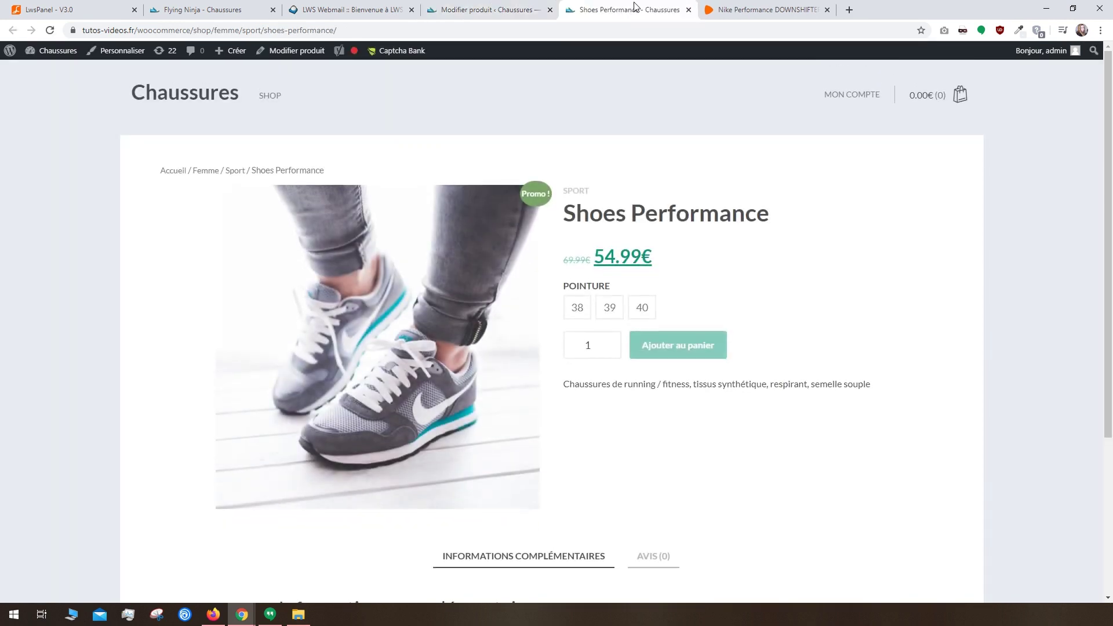
Step: Add a size 38 pair of Shoes Performance to the cart
click(577, 307)
click(610, 307)
click(578, 307)
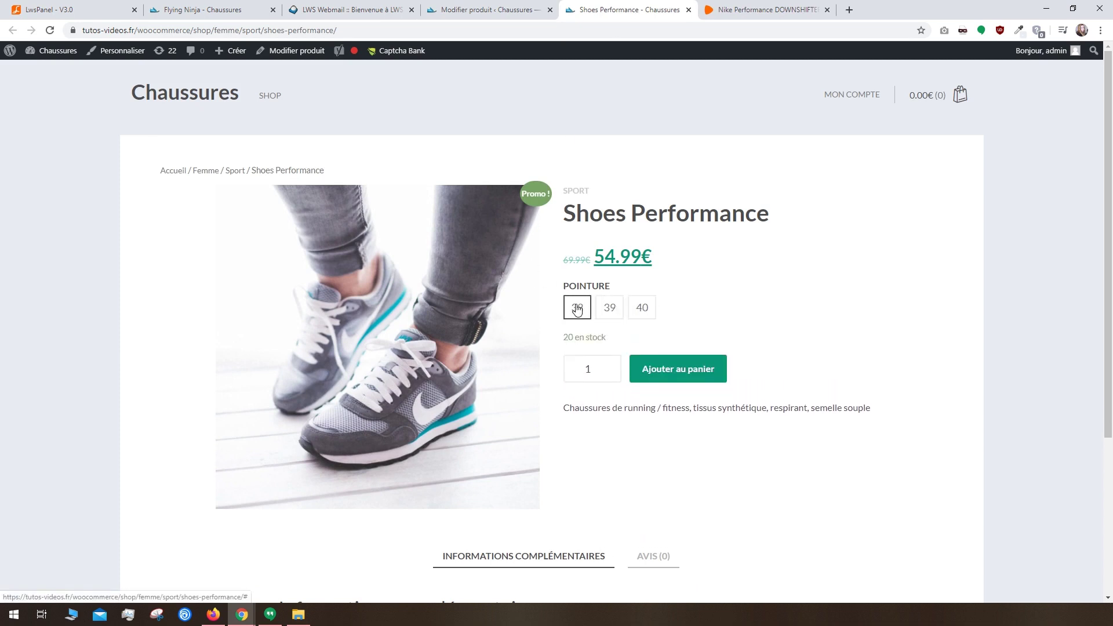
click(702, 369)
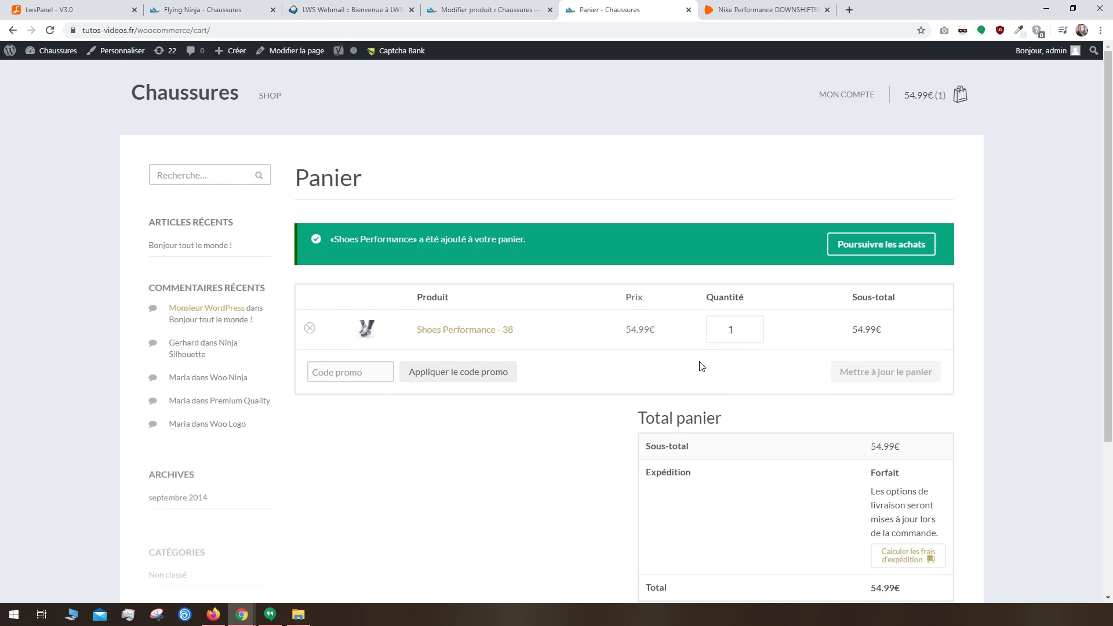
Step: Try cart quantity 2 then back to 1, and apply promo code rentree2020
click(752, 326)
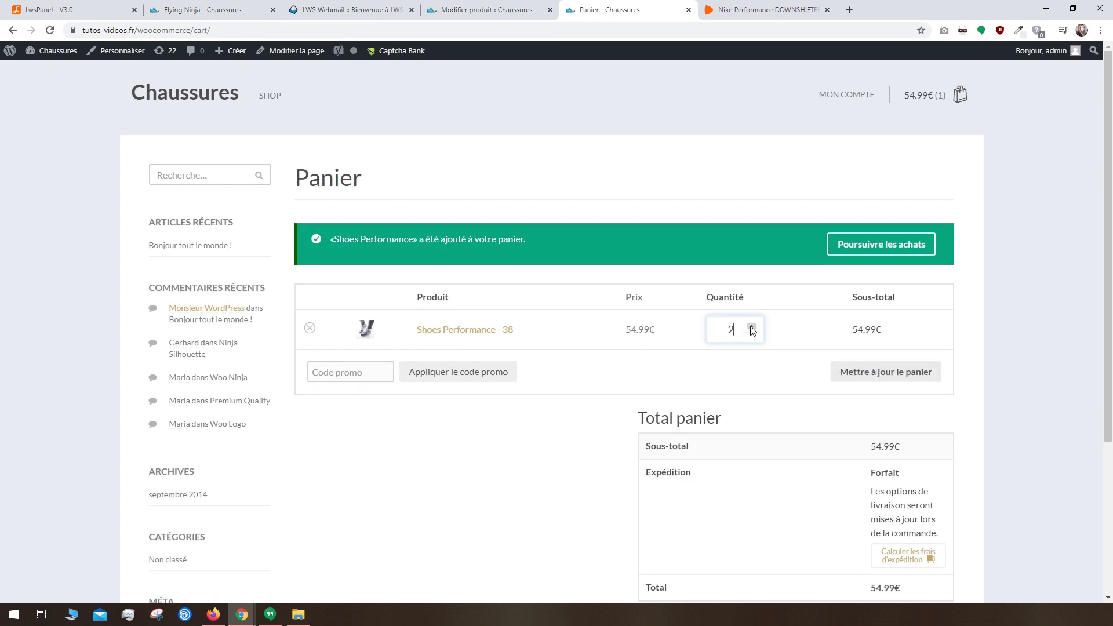
click(752, 334)
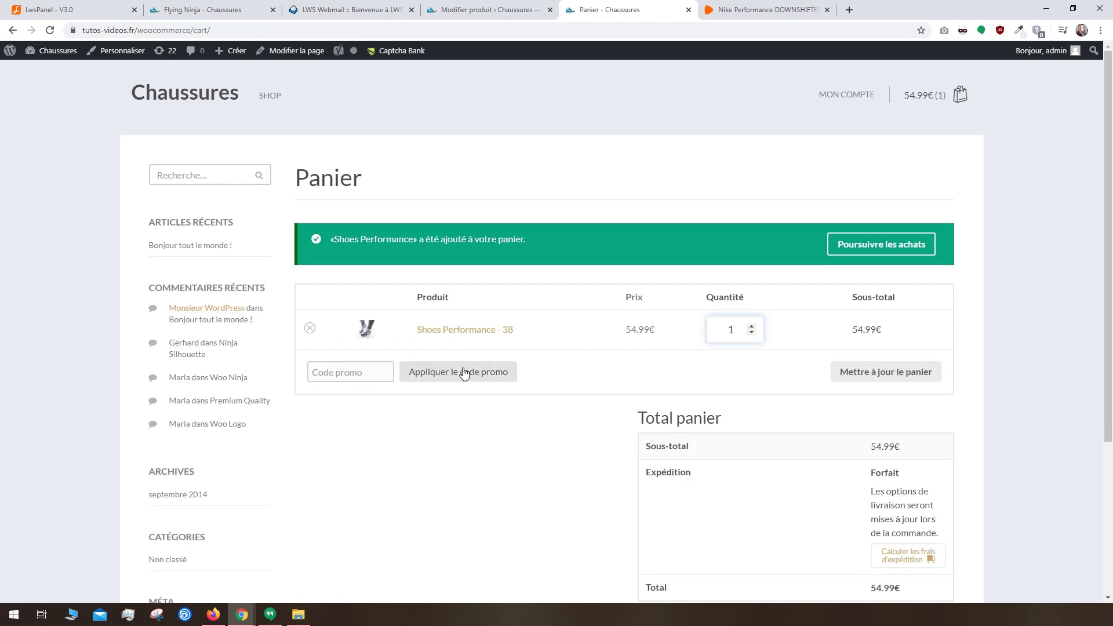
click(356, 366)
text(rentree2020)
click(455, 376)
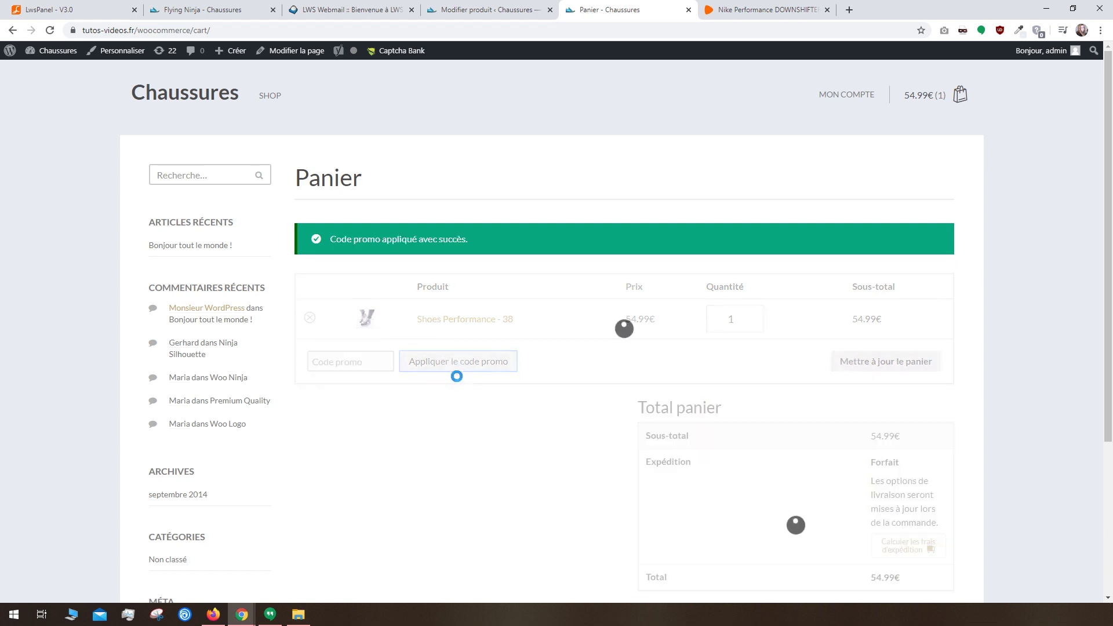
mouse_move(870, 342)
mouse_down()
mouse_move(902, 342)
mouse_move(869, 343)
mouse_up()
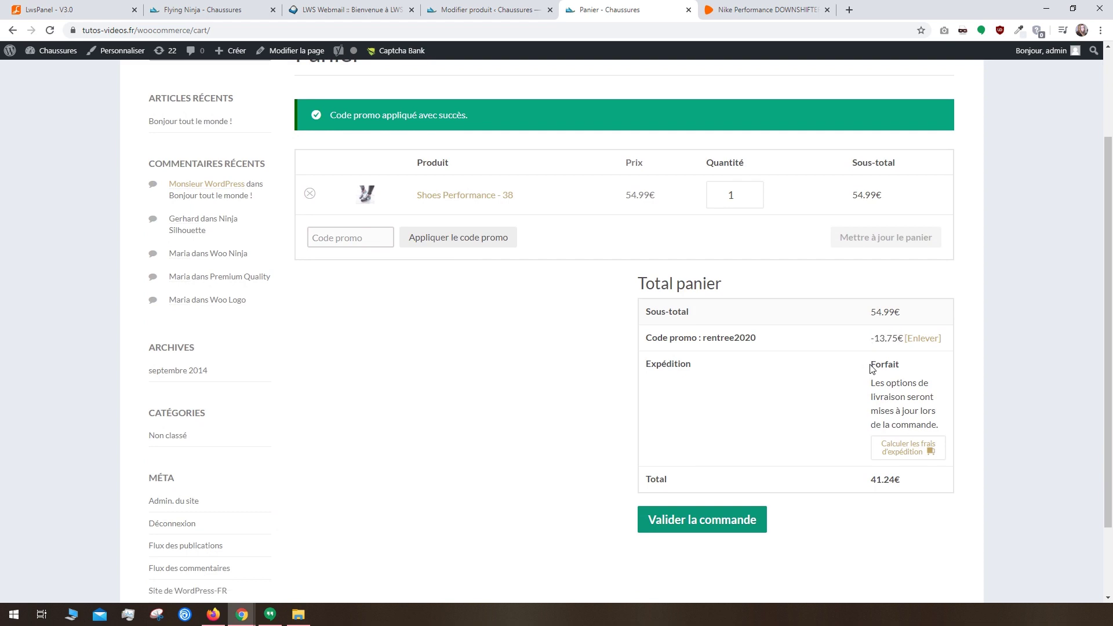
Step: Recalculate shipping costs for France and open the cart page in the editor
click(908, 447)
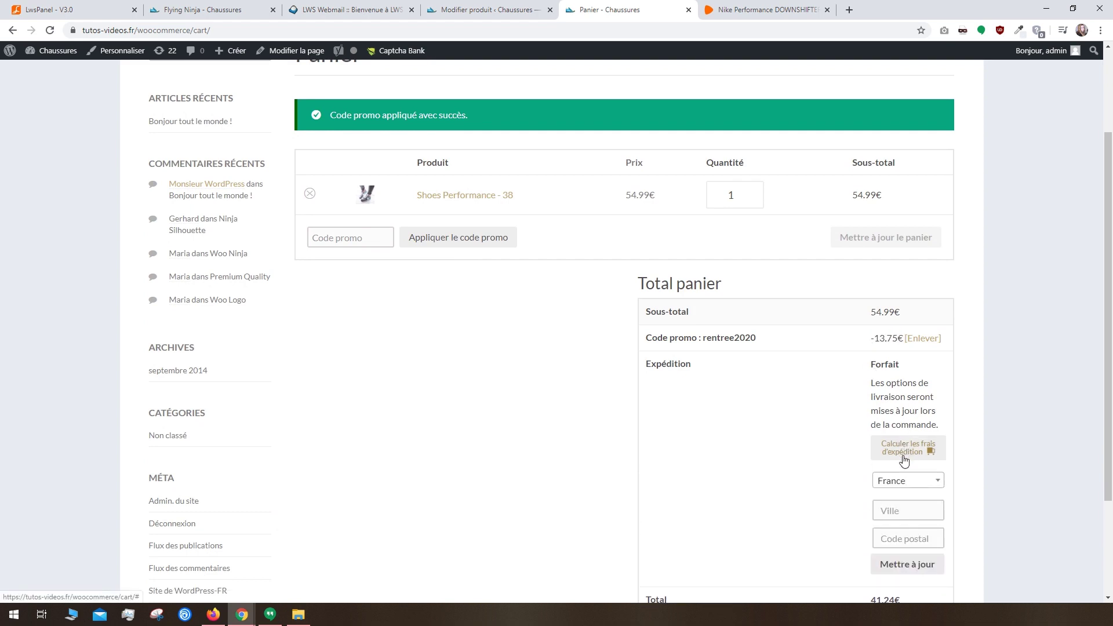
click(921, 564)
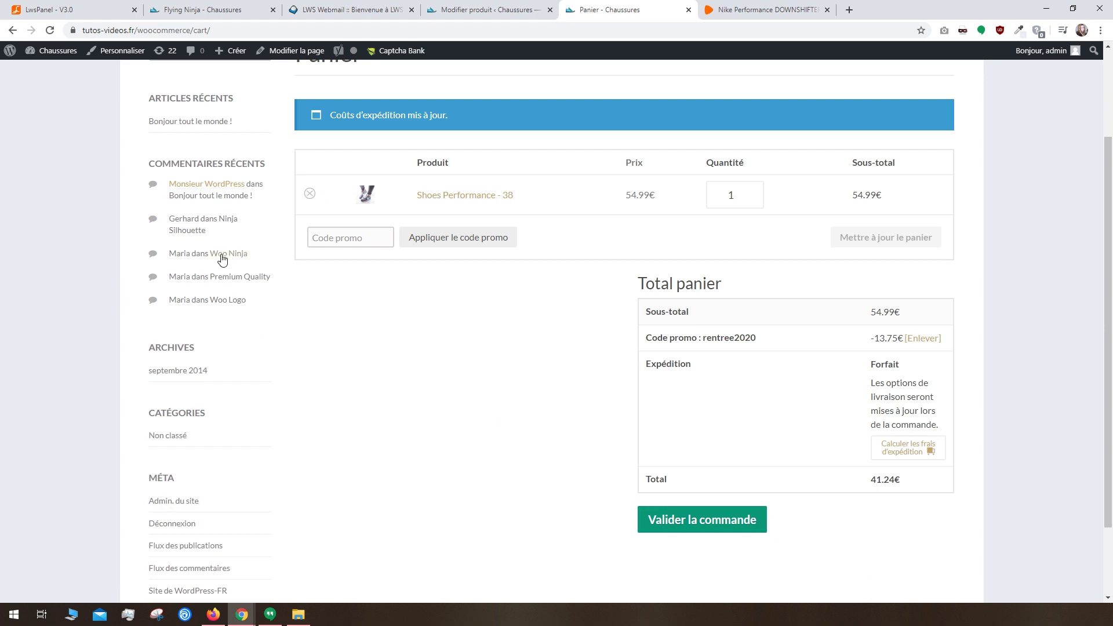
click(304, 53)
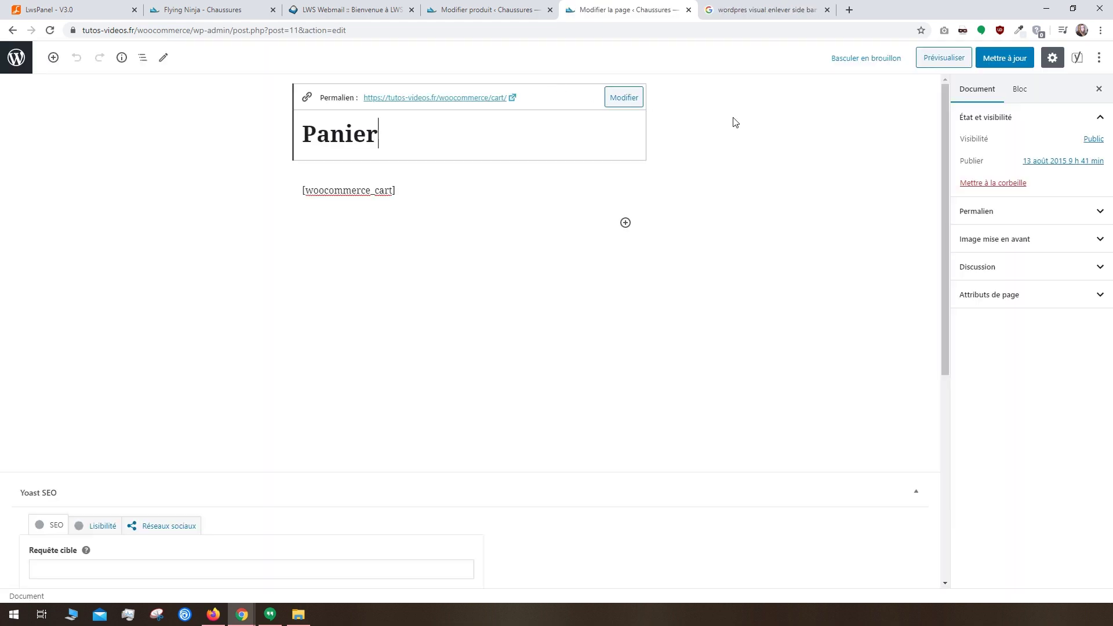
Step: Set the cart page template to Pleine Largeur and update the page
click(1013, 295)
click(997, 336)
click(990, 361)
click(1002, 58)
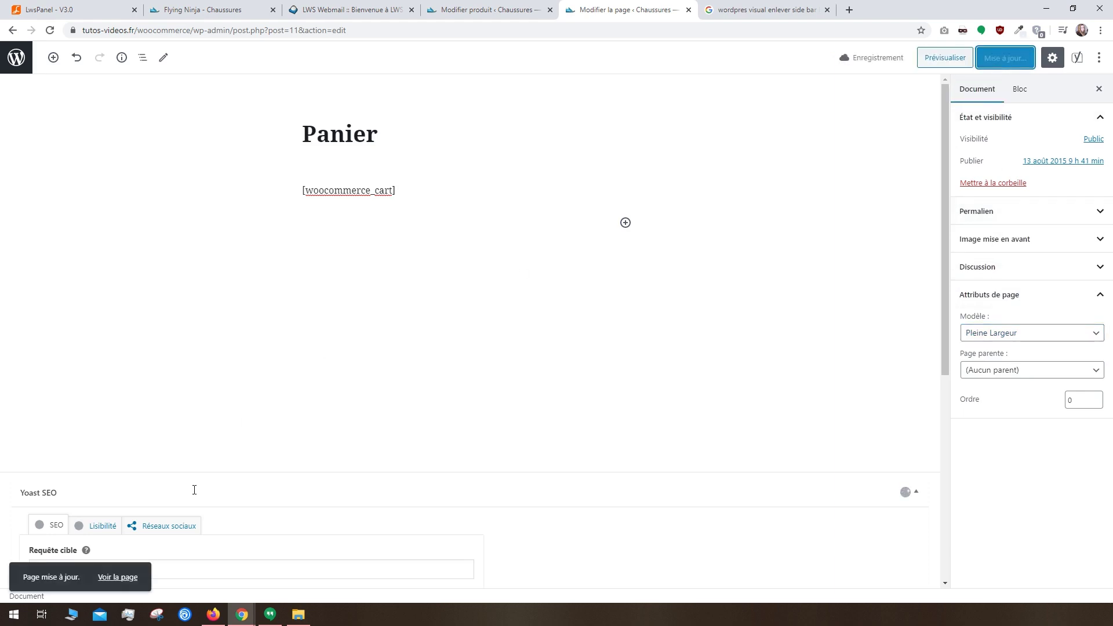
Step: View the cart, proceed to checkout and autofill the billing details from a saved address
click(118, 578)
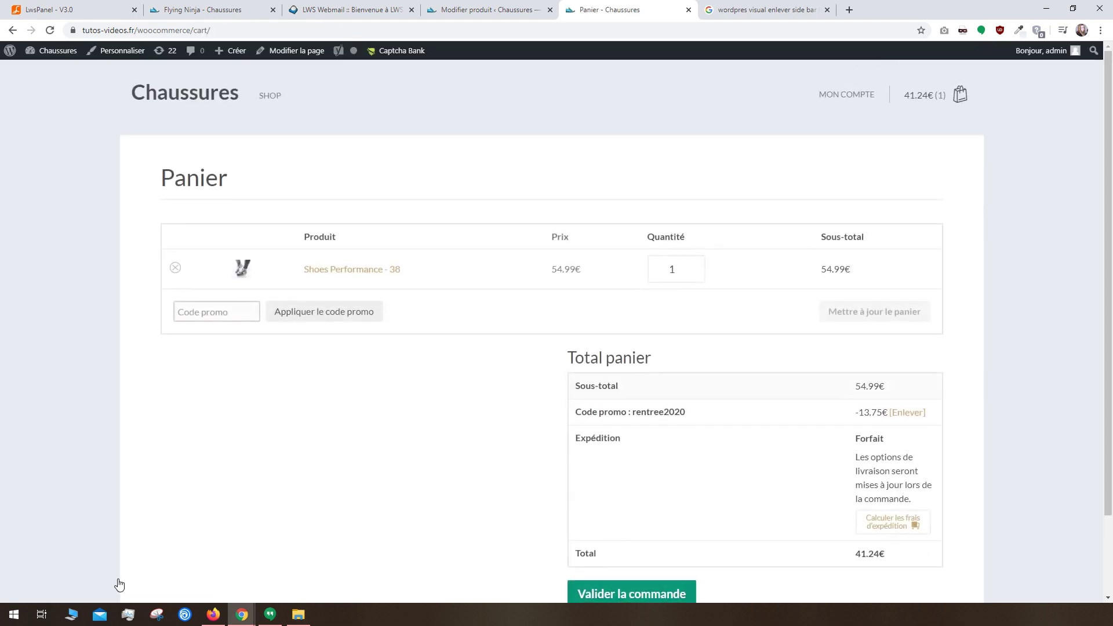
scroll(669, 520, down, 1)
click(657, 533)
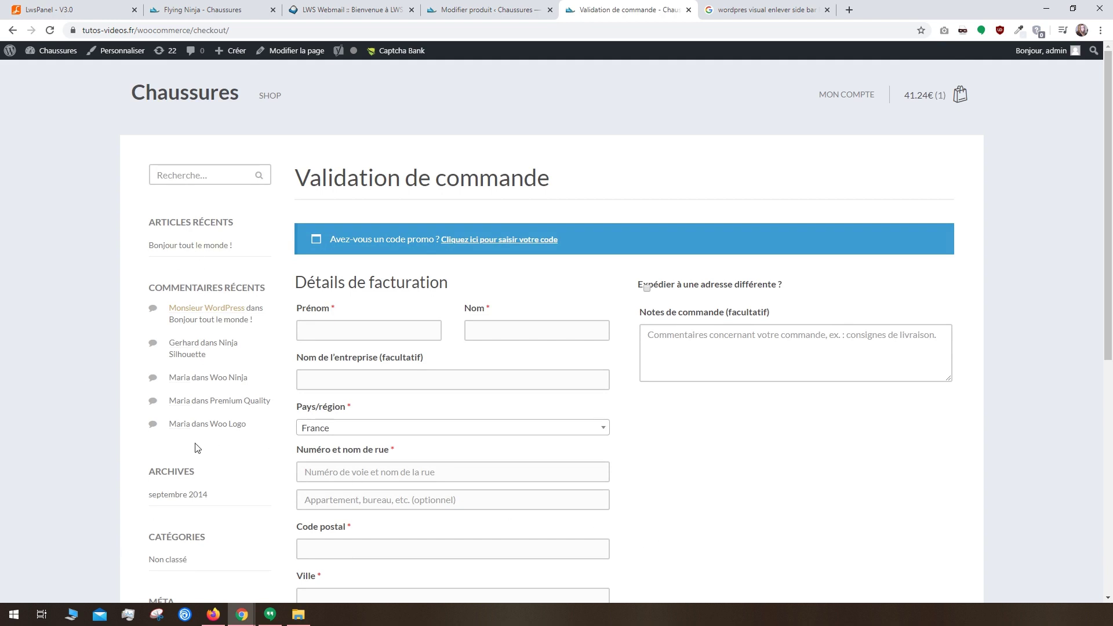
click(341, 330)
click(340, 357)
scroll(340, 347, down, 6)
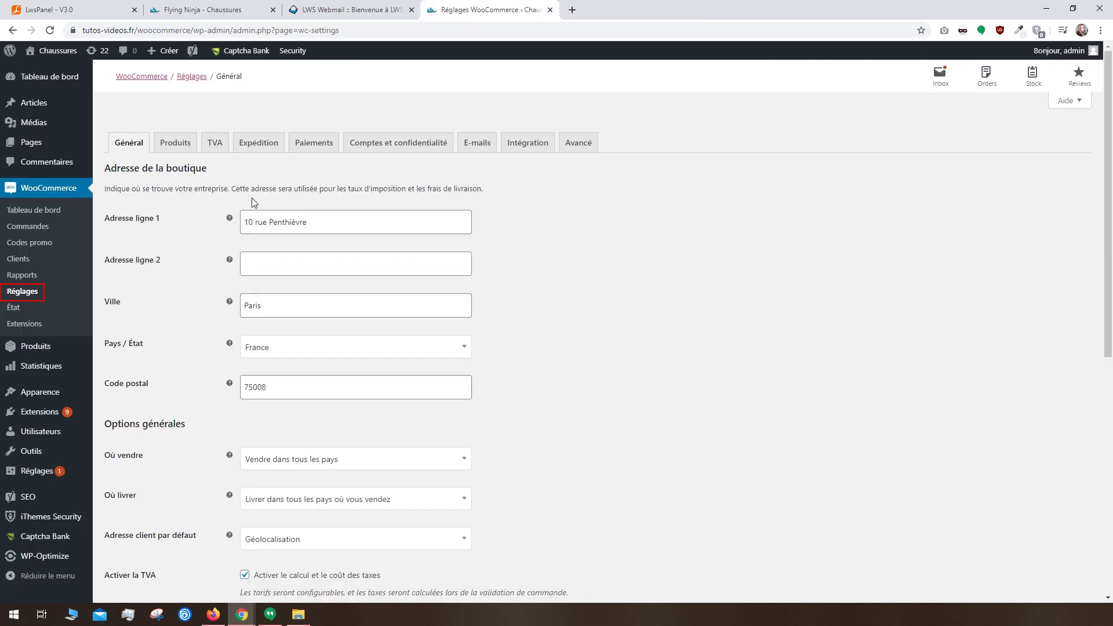
Step: Open the PayPal payment settings, then look up PayPal's business account signup in a new tab
click(314, 152)
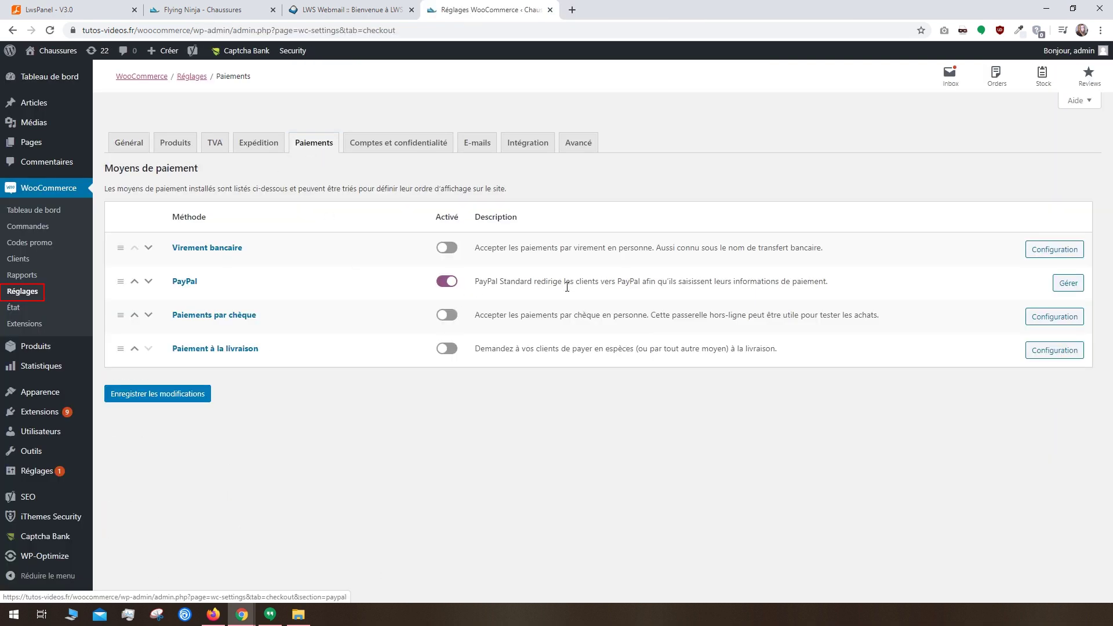
click(1067, 283)
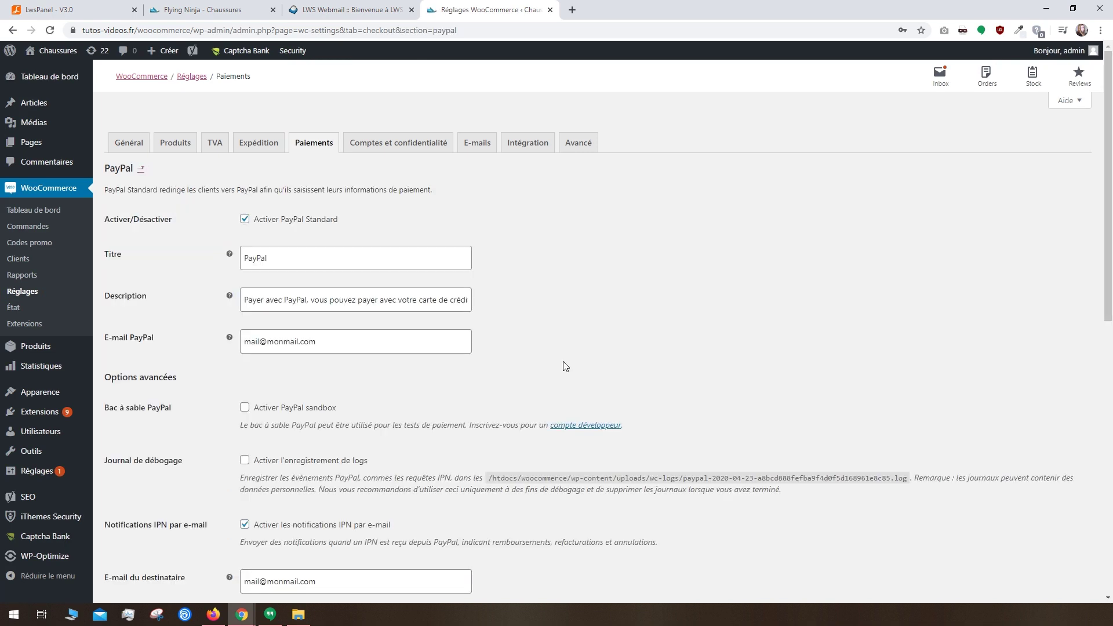
click(572, 10)
text(paypal)
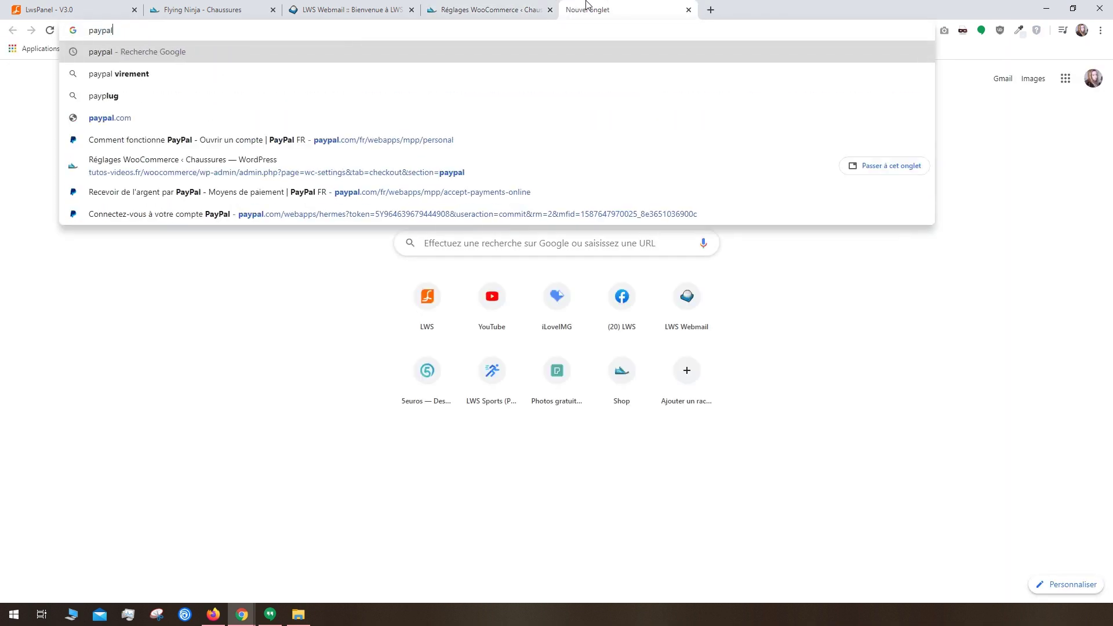
key(Return)
click(181, 163)
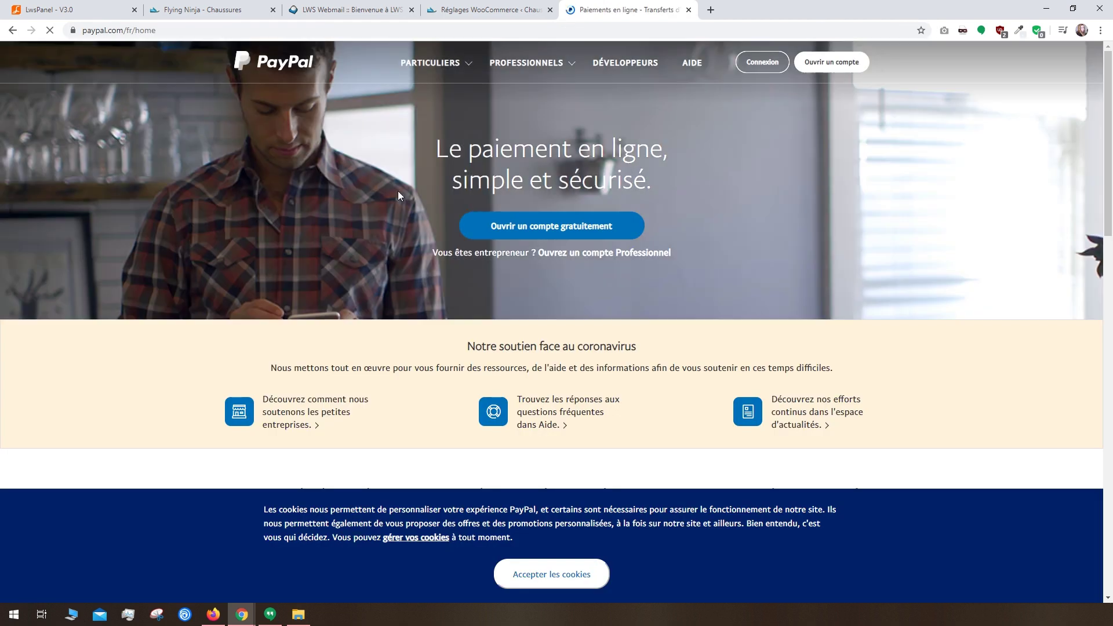
click(589, 253)
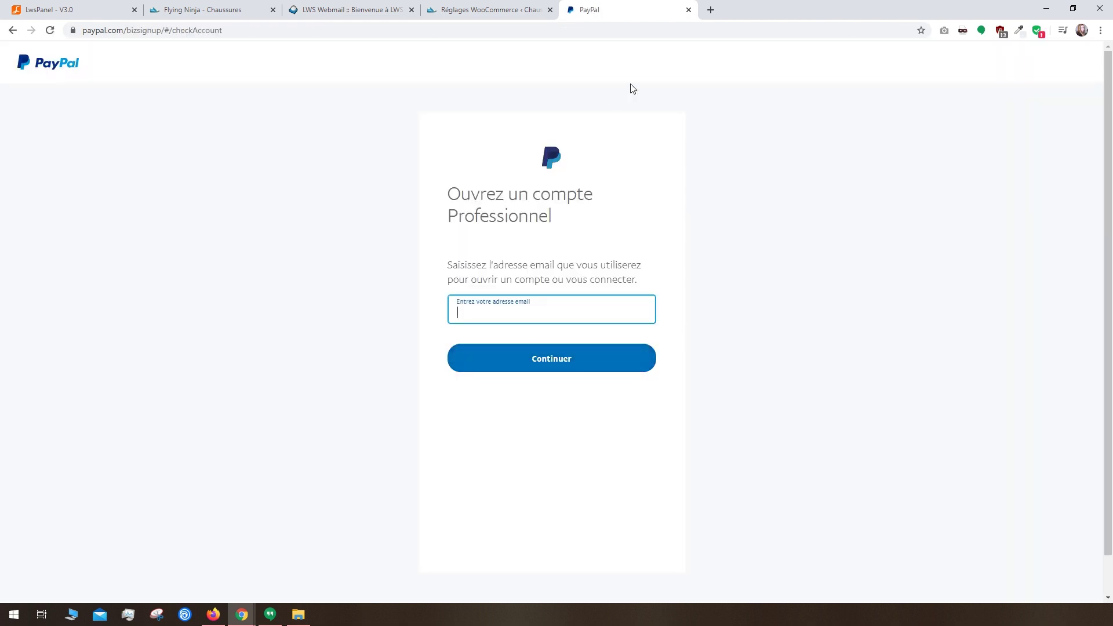
click(688, 10)
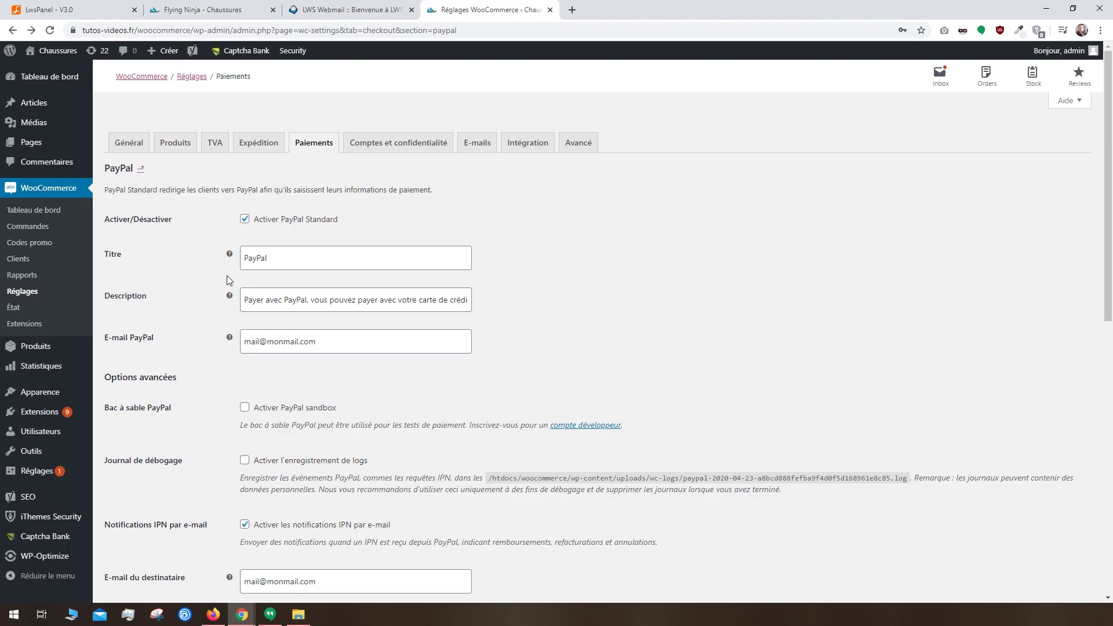
Step: Enable PayPal sandbox mode and save the PayPal settings
click(301, 337)
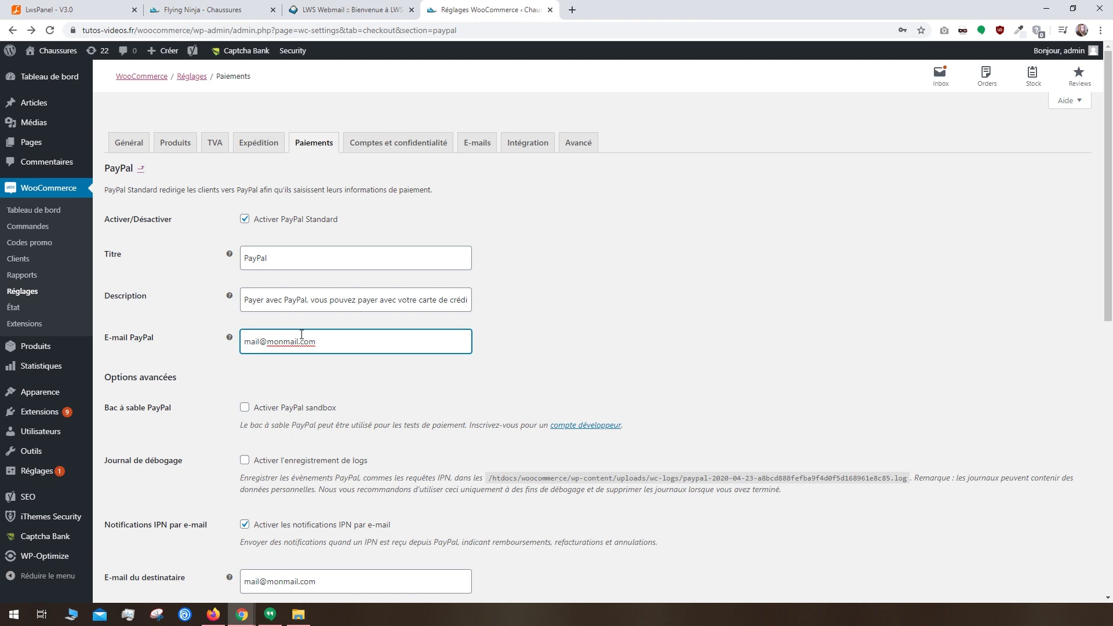
click(244, 408)
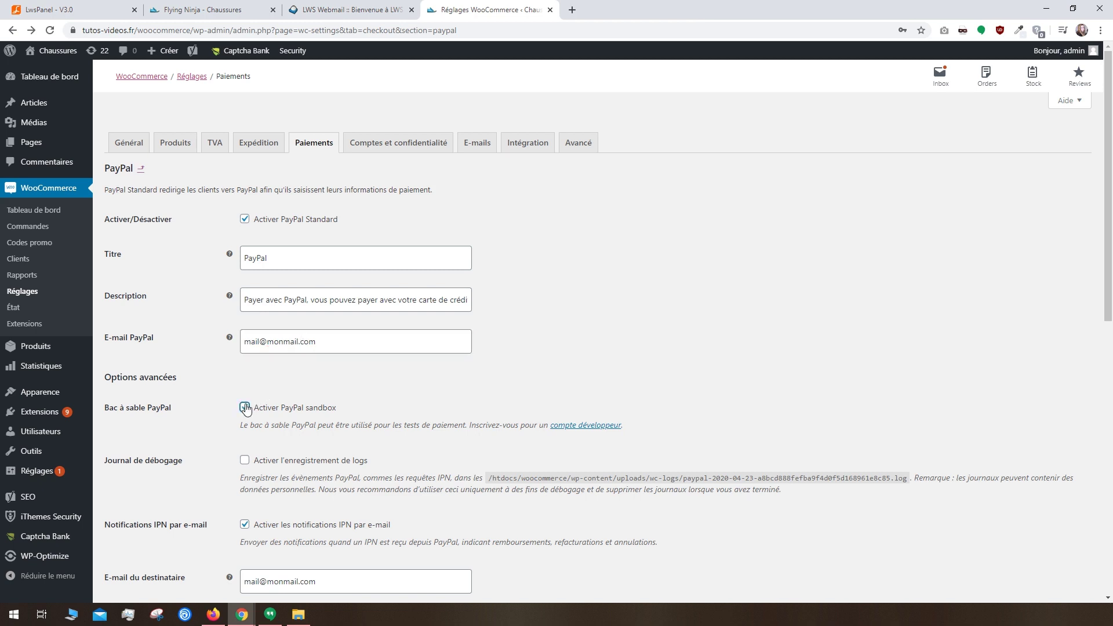
scroll(246, 407, down, 6)
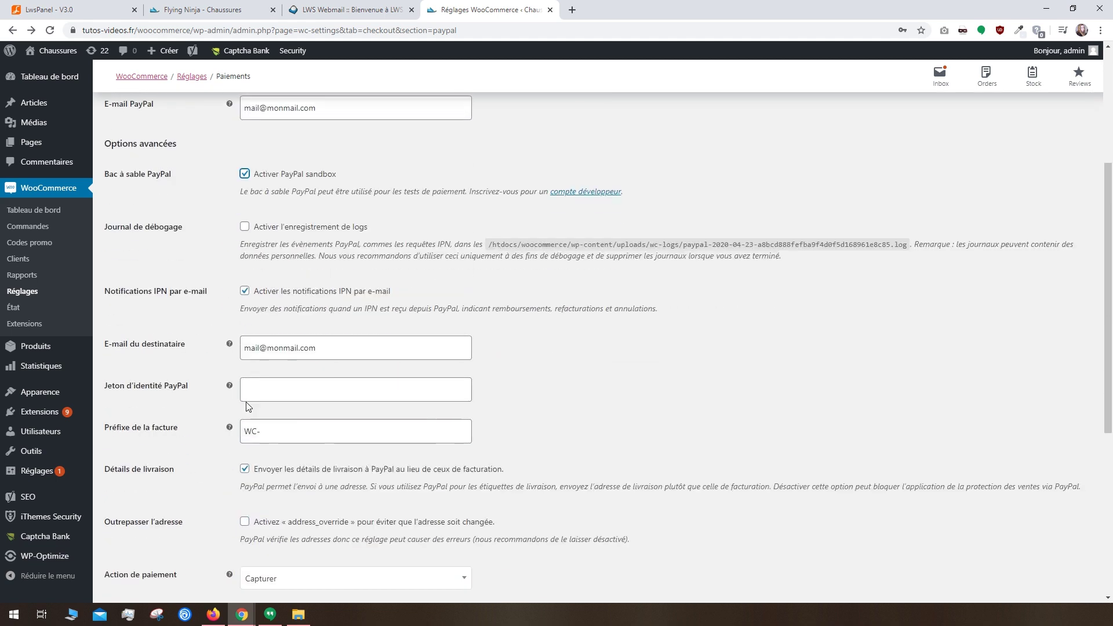
scroll(246, 407, down, 3)
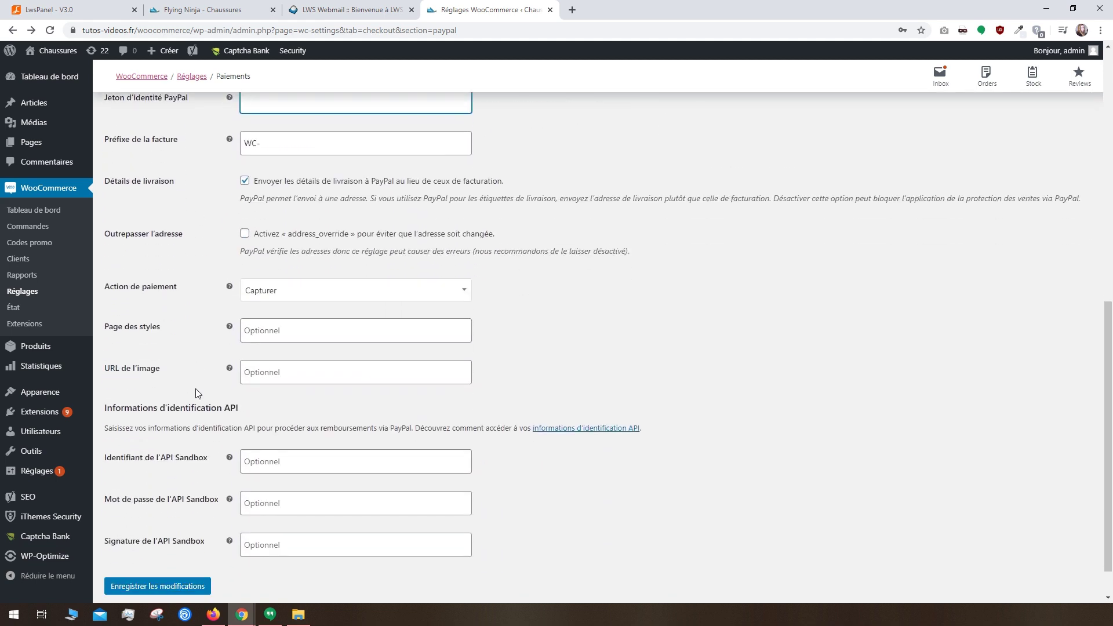
click(203, 586)
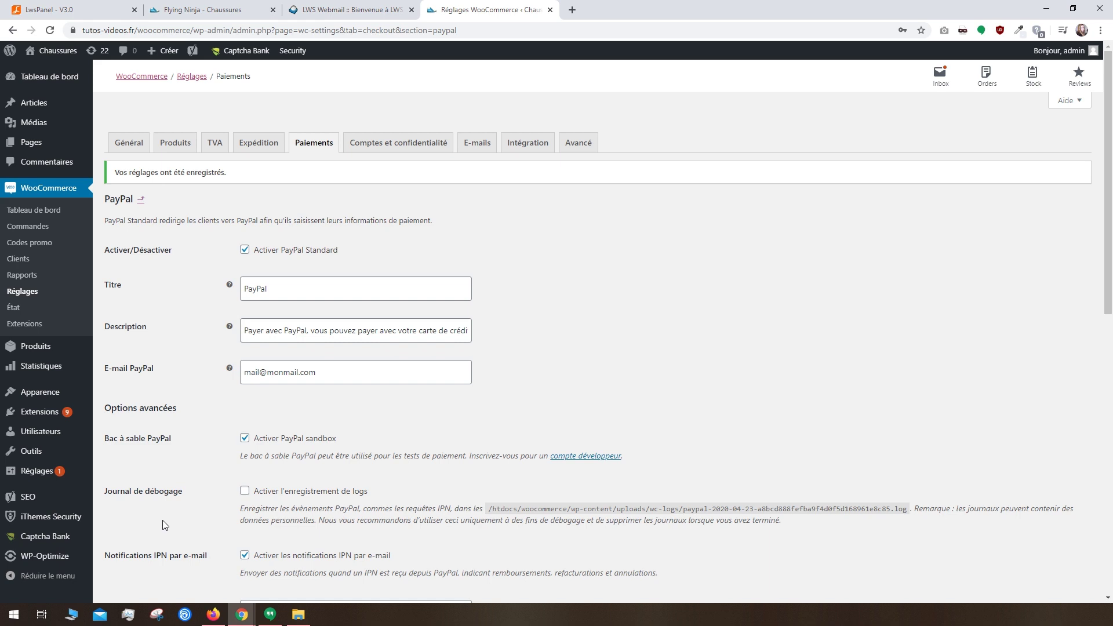
Step: Search the plugin directory for 'credit card' payment plugins
mouse_move(76, 413)
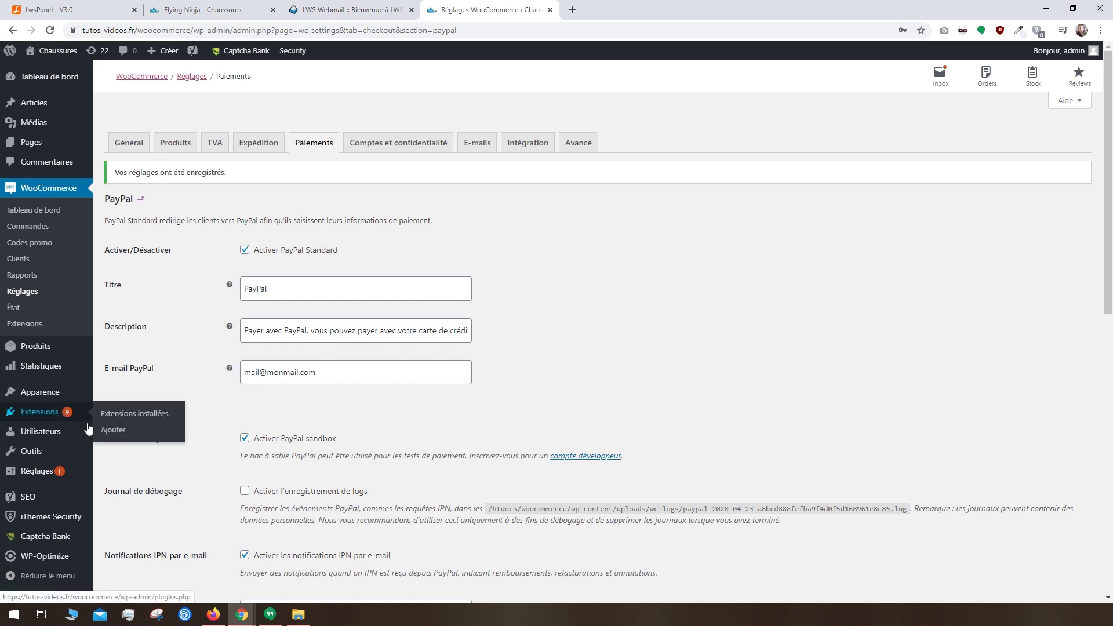
click(115, 431)
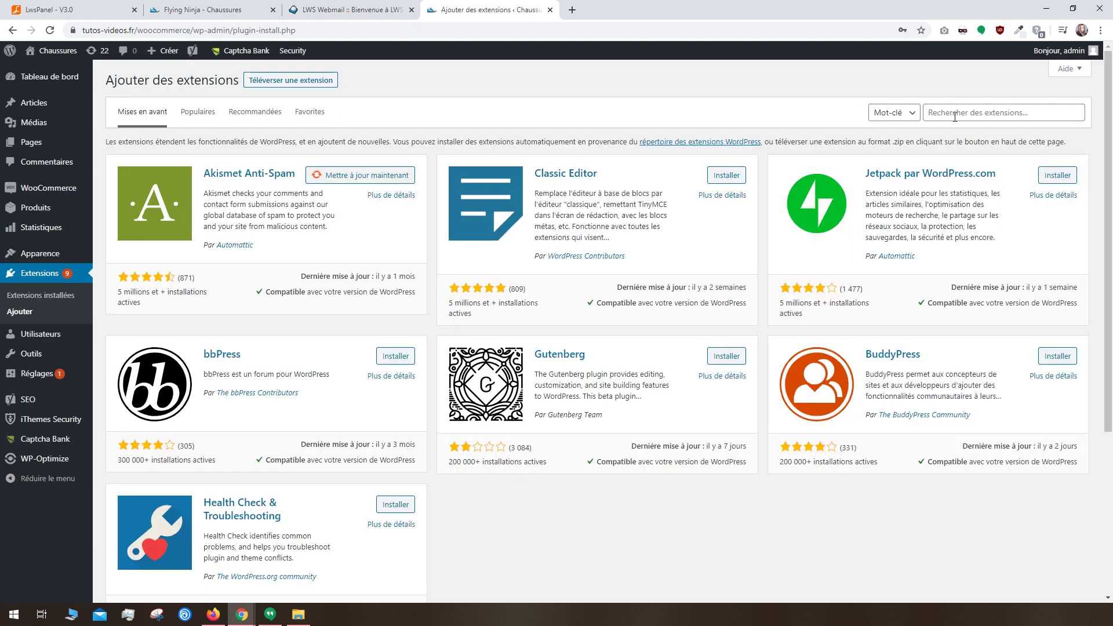
click(954, 114)
text(credit card)
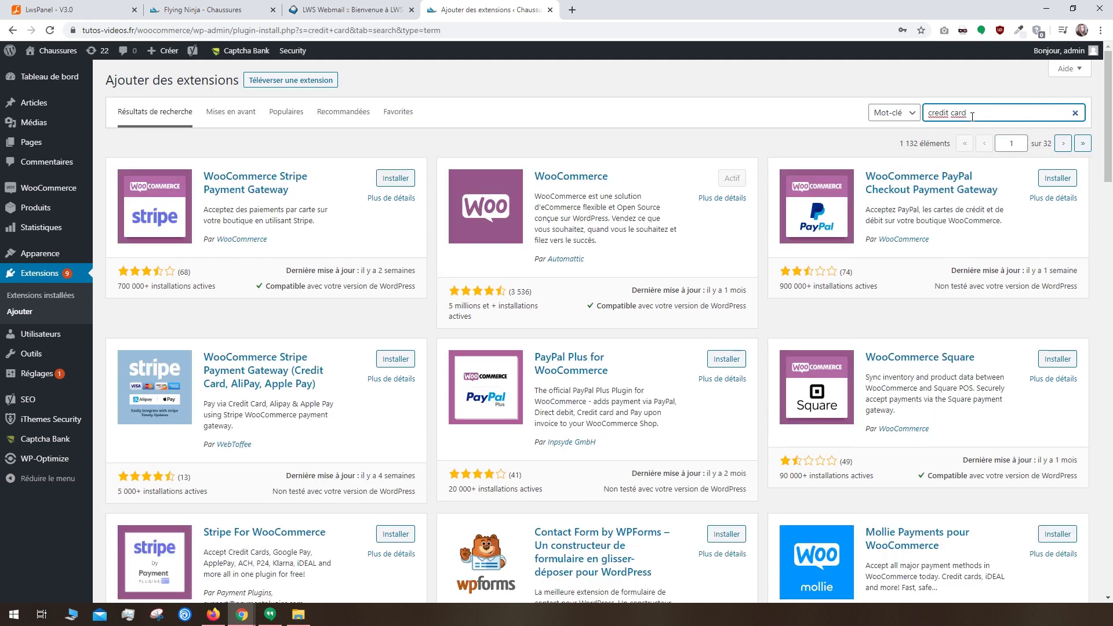
scroll(877, 267, down, 2)
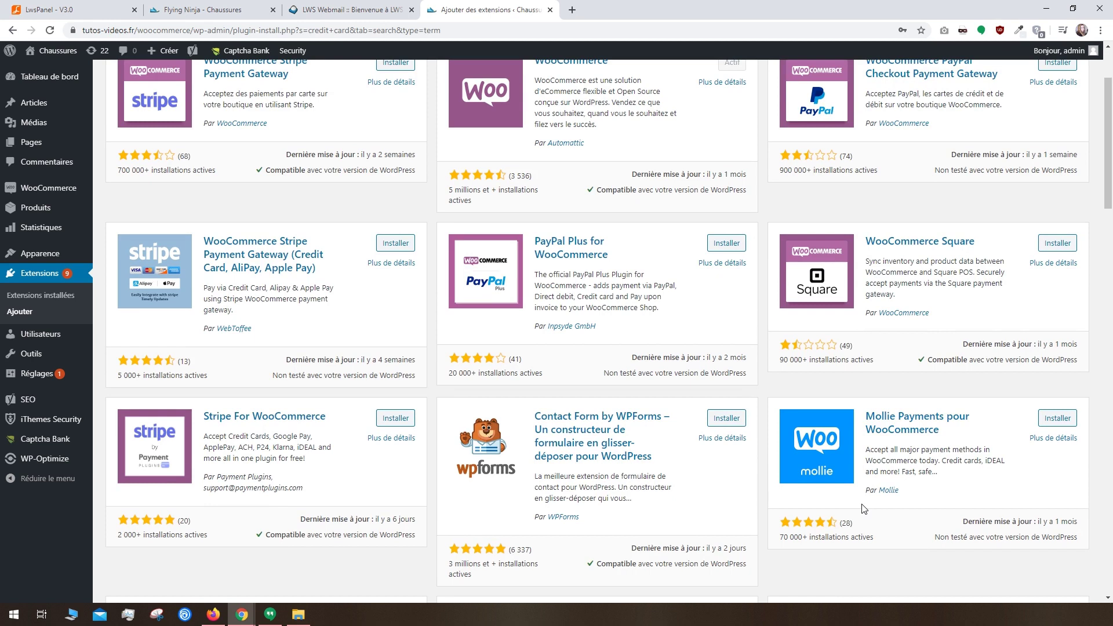
scroll(864, 508, up, 2)
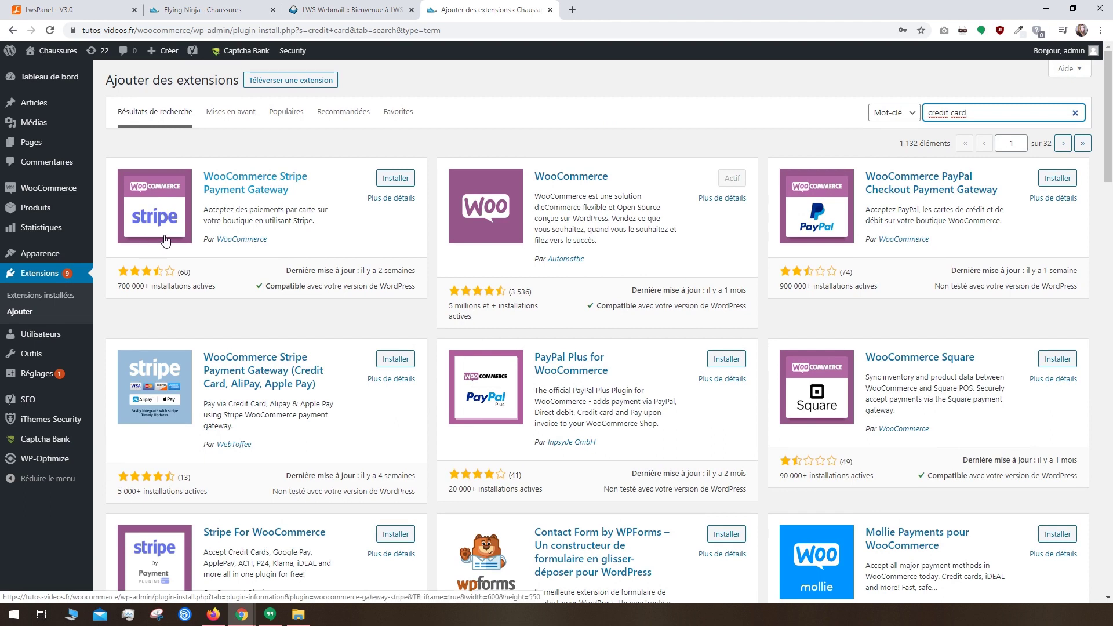
Step: Look up the Stripe website and its account signup page in a new tab
click(573, 10)
text(stripe)
key(Return)
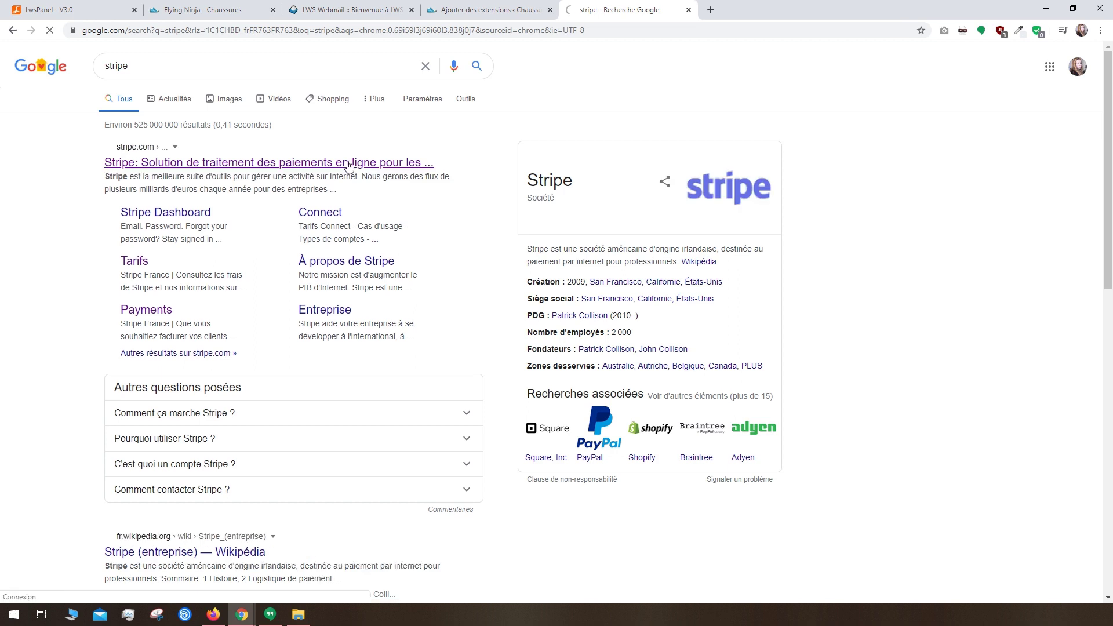
click(349, 165)
click(280, 336)
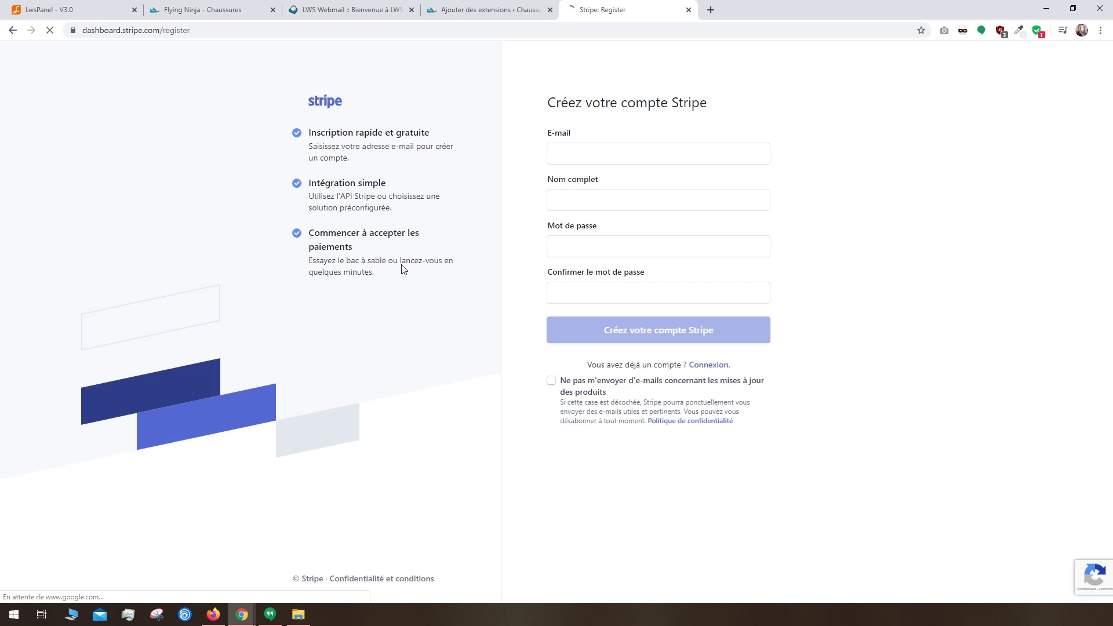
click(690, 10)
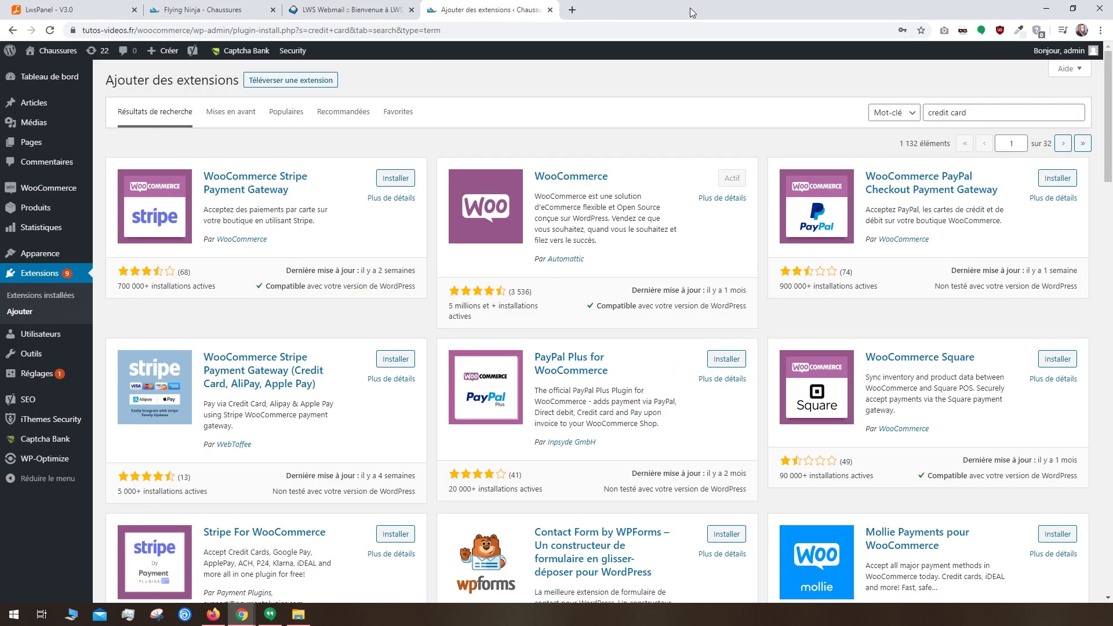
Step: Install and activate the WooCommerce Stripe Payment Gateway plugin
click(403, 183)
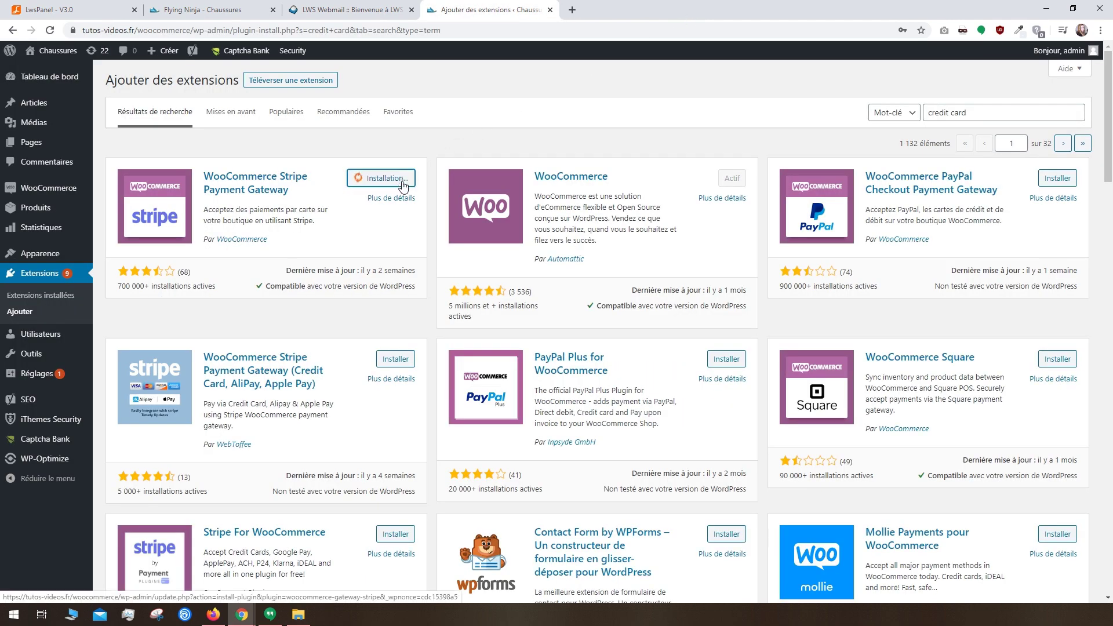
click(400, 183)
scroll(404, 190, down, 3)
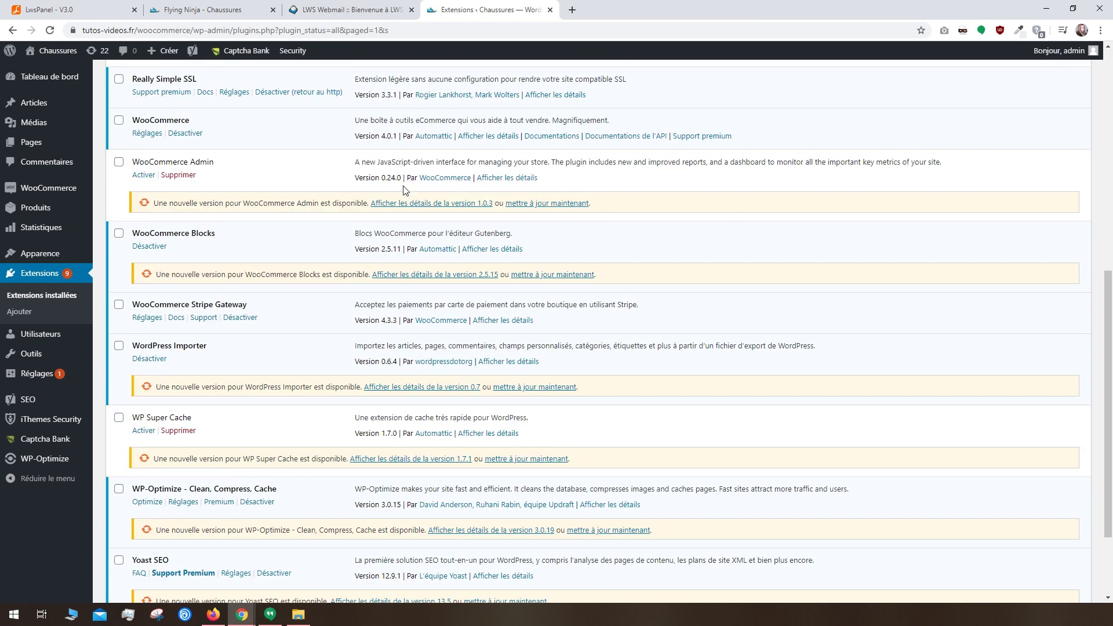
Step: In the Stripe Gateway settings, enable Stripe and TEST mode, then save
click(147, 317)
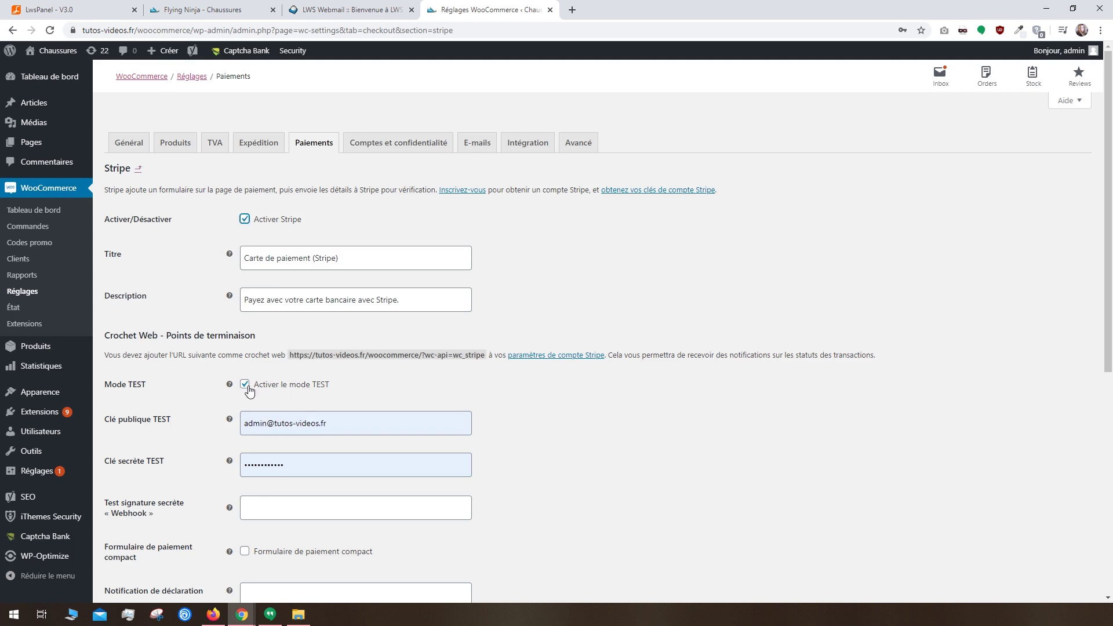
scroll(260, 485, down, 7)
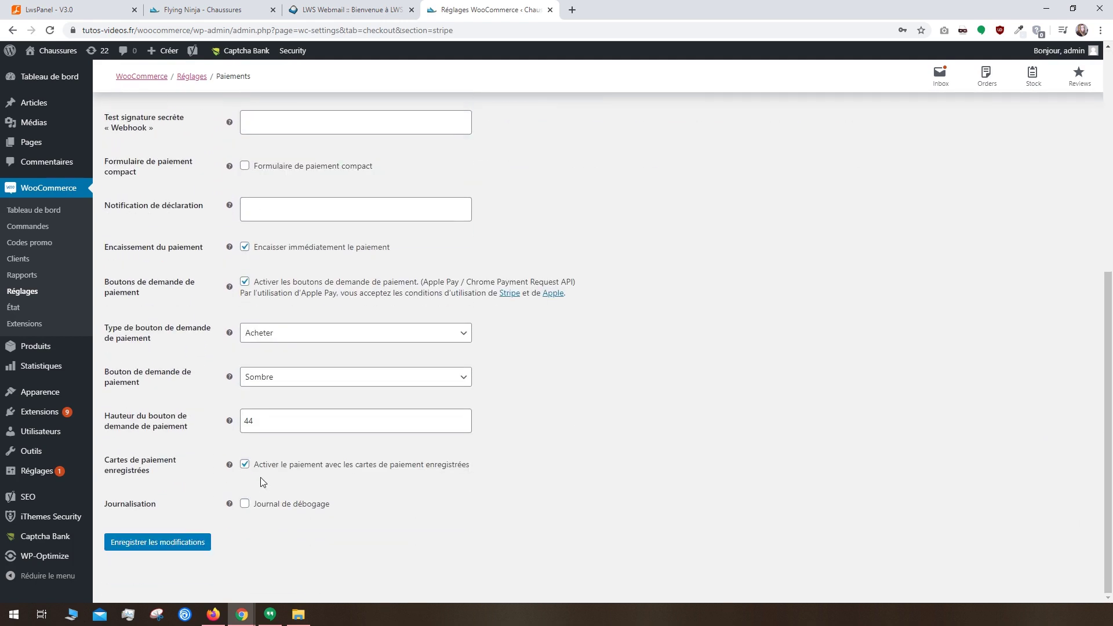
click(202, 542)
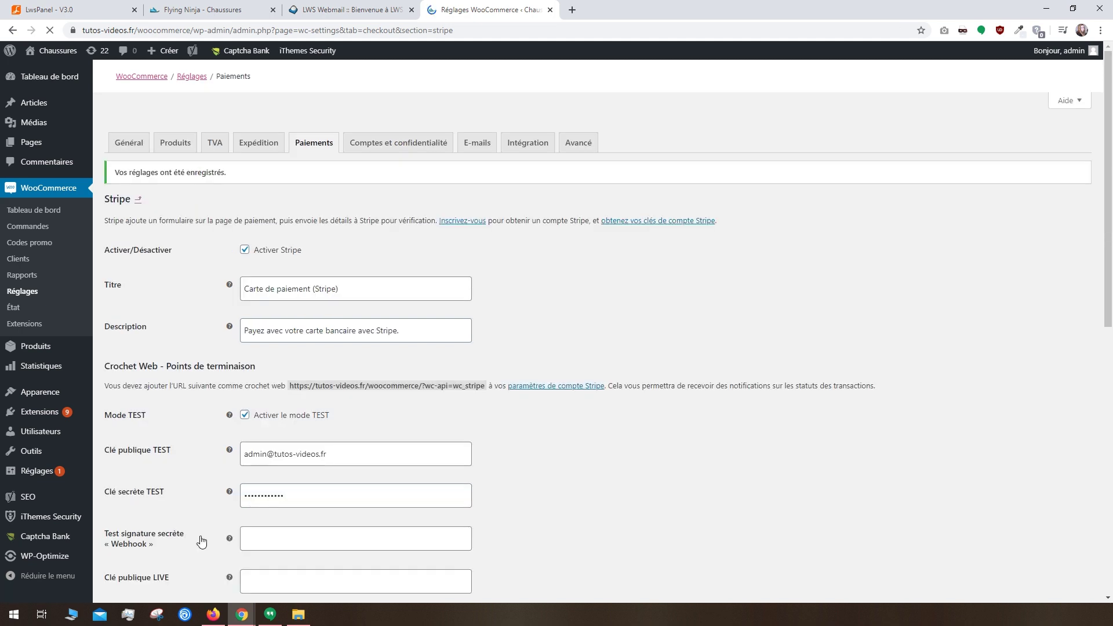
Step: Check out from the mini-cart, select Carte de paiement (Stripe) to view its card form, then return to admin
click(255, 9)
mouse_move(927, 95)
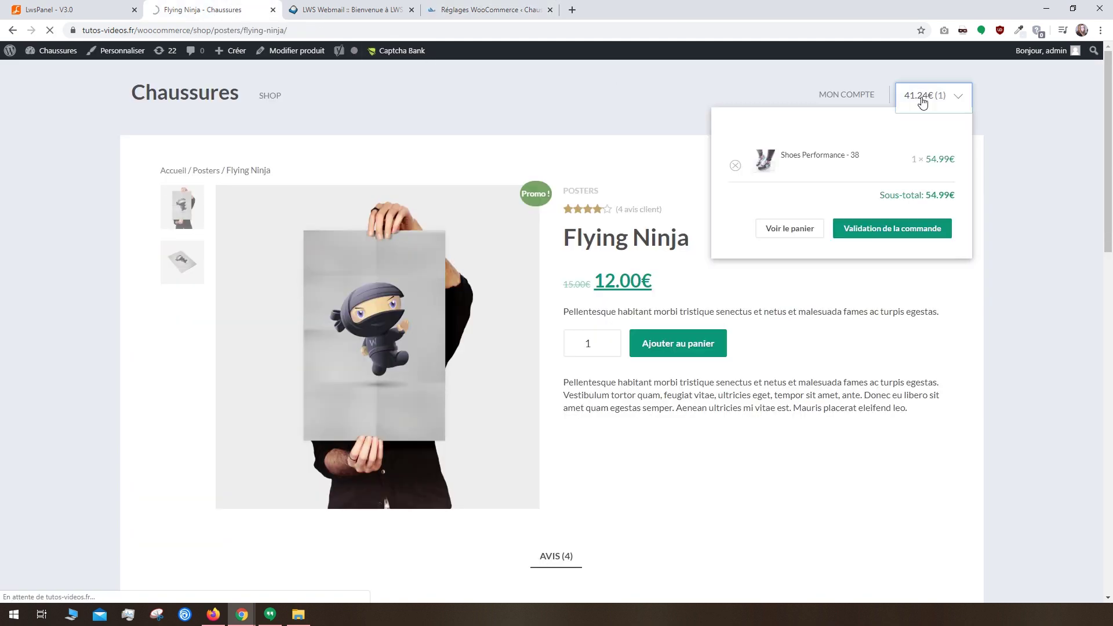
click(883, 227)
scroll(882, 234, down, 7)
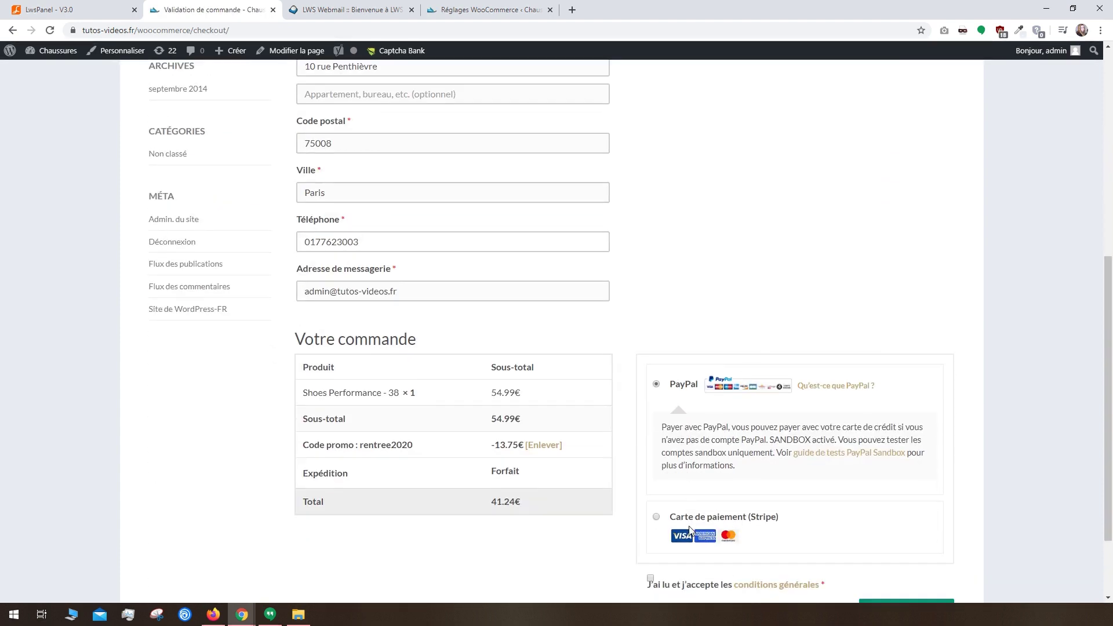
click(656, 517)
scroll(659, 522, down, 2)
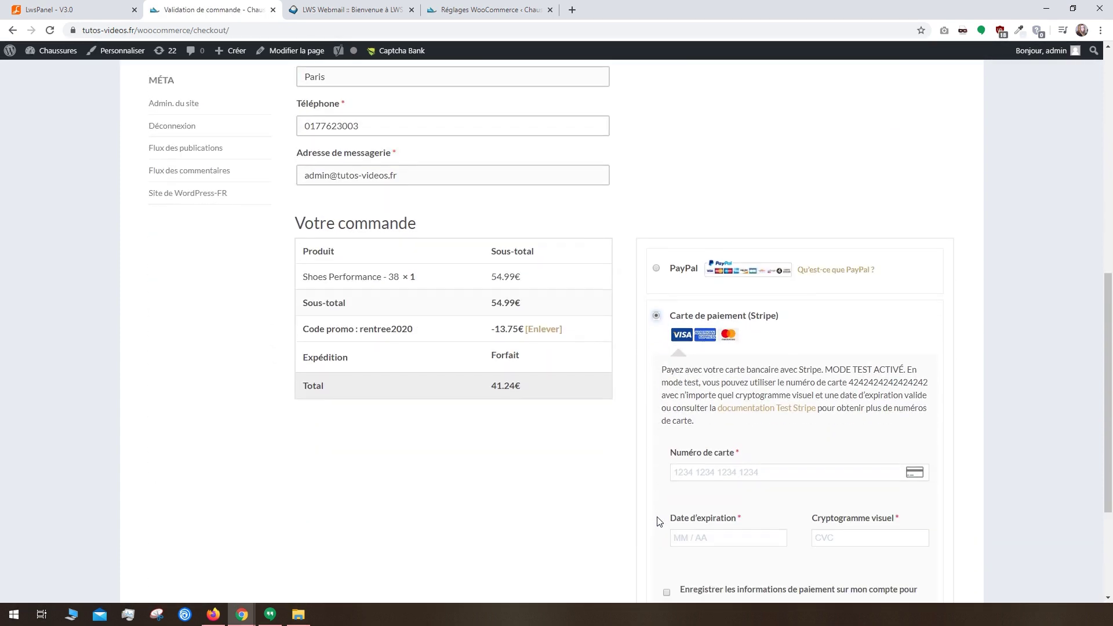
scroll(780, 531, down, 2)
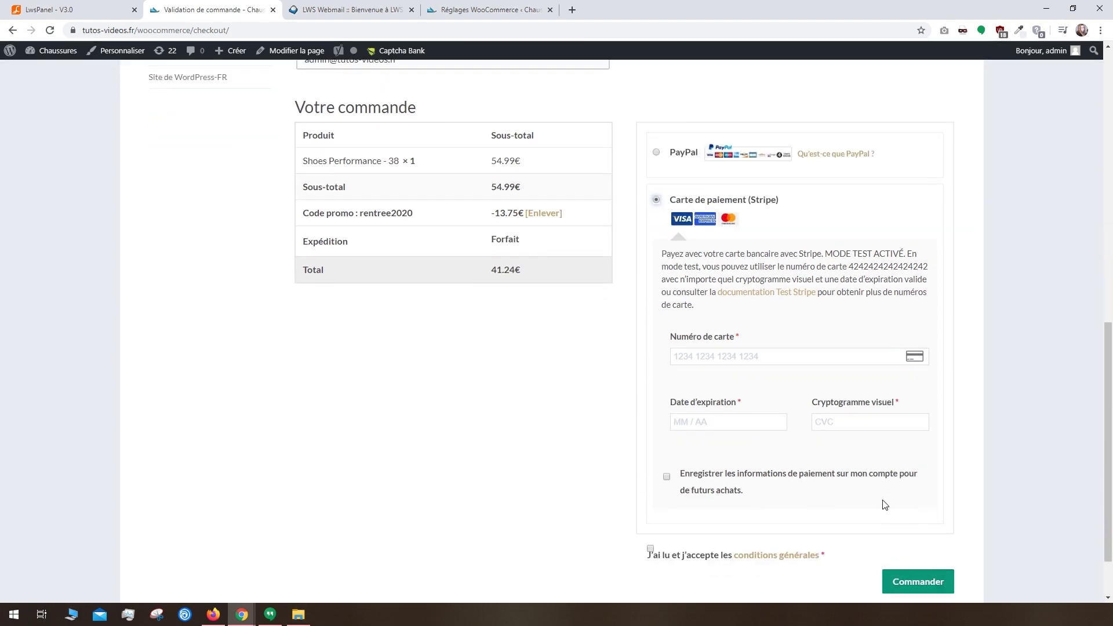
click(533, 11)
click(38, 419)
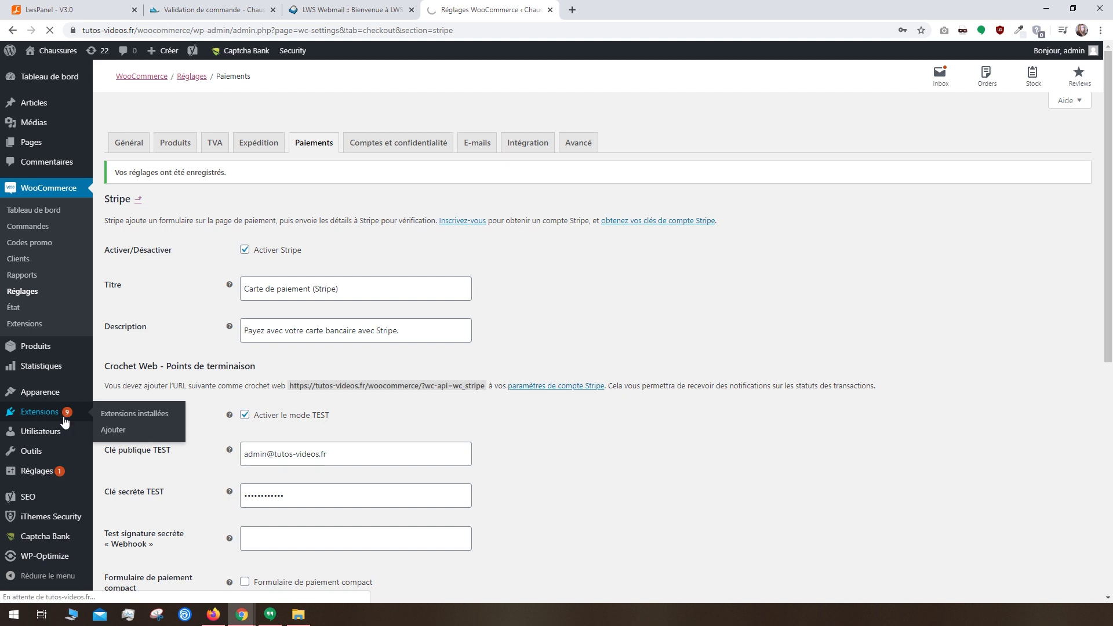
Step: Search the plugin directory for 'carrier' and open the Boxtal Connect plugin details
click(112, 430)
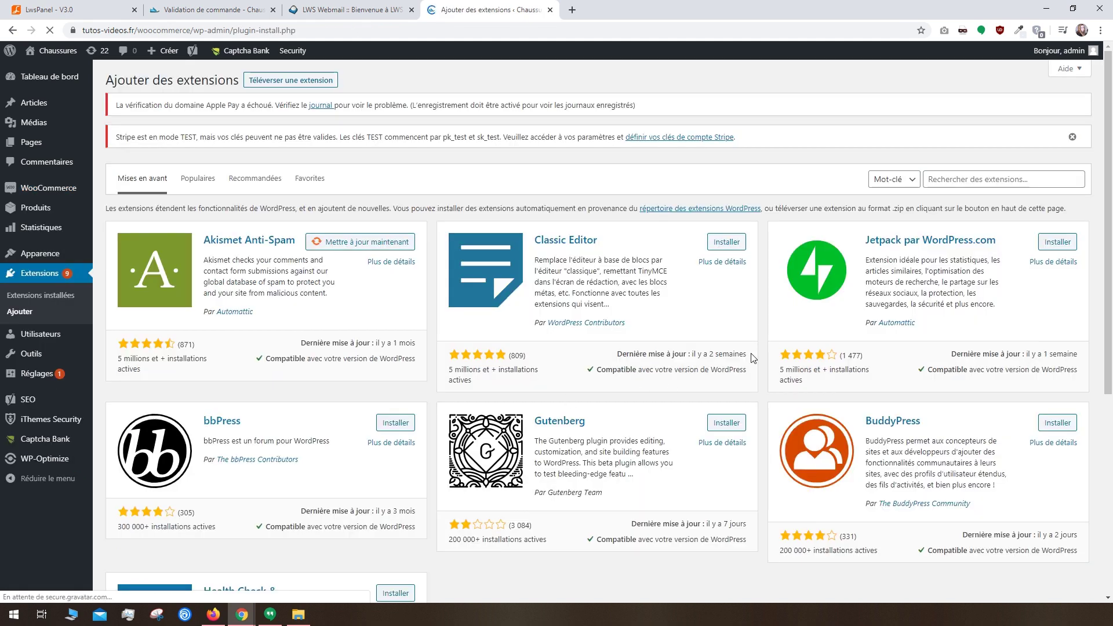
click(996, 181)
text(carrier)
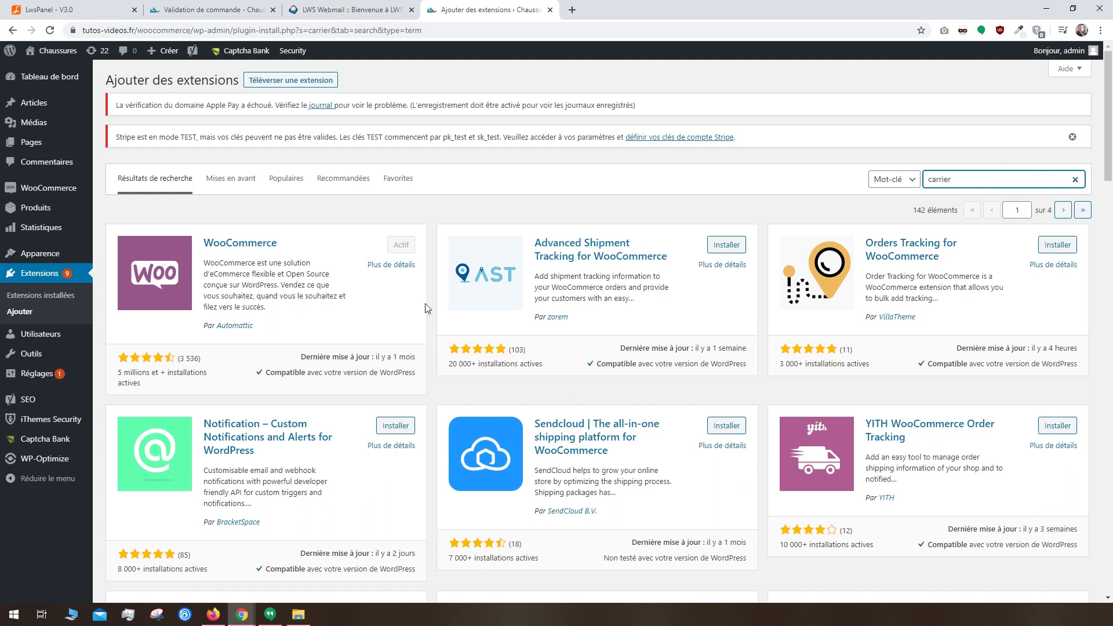
scroll(651, 414, down, 5)
scroll(652, 414, down, 5)
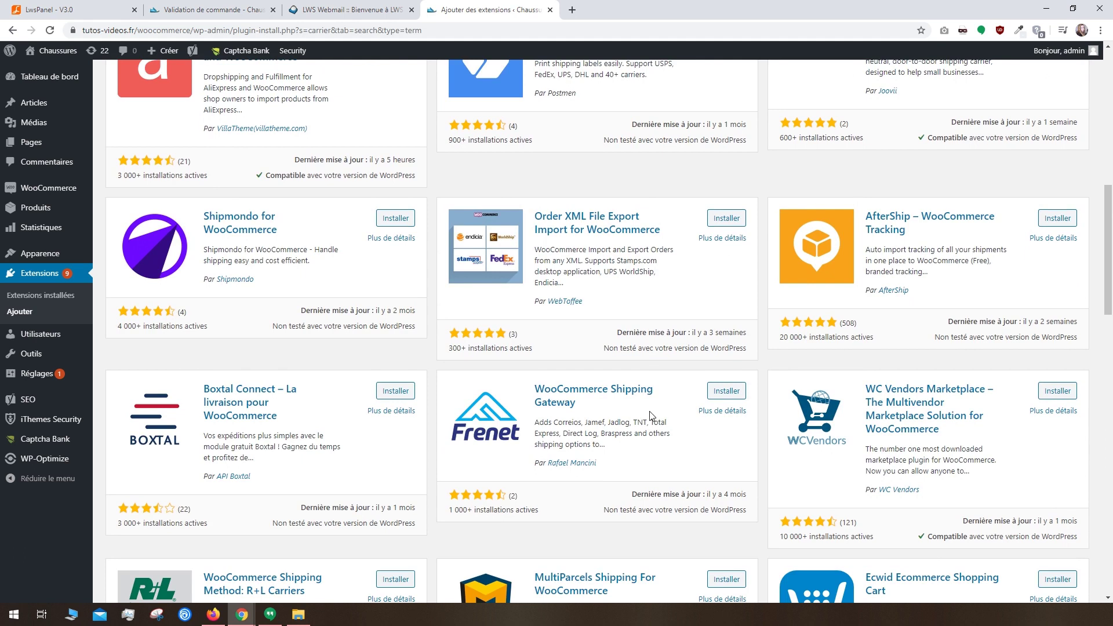
click(246, 421)
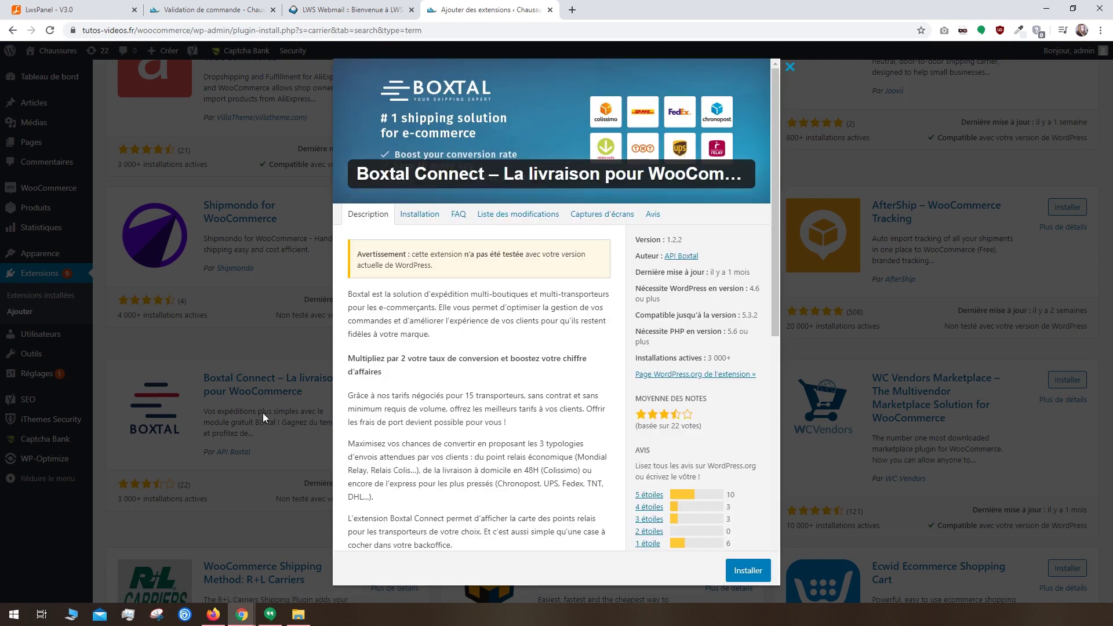
scroll(706, 119, down, 8)
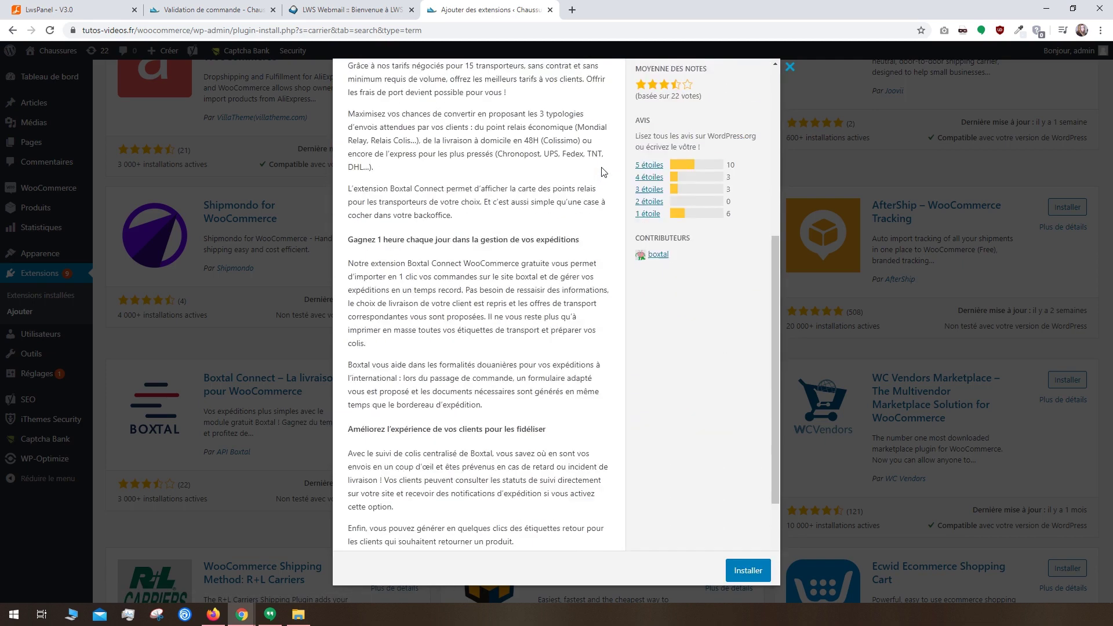
scroll(603, 172, up, 7)
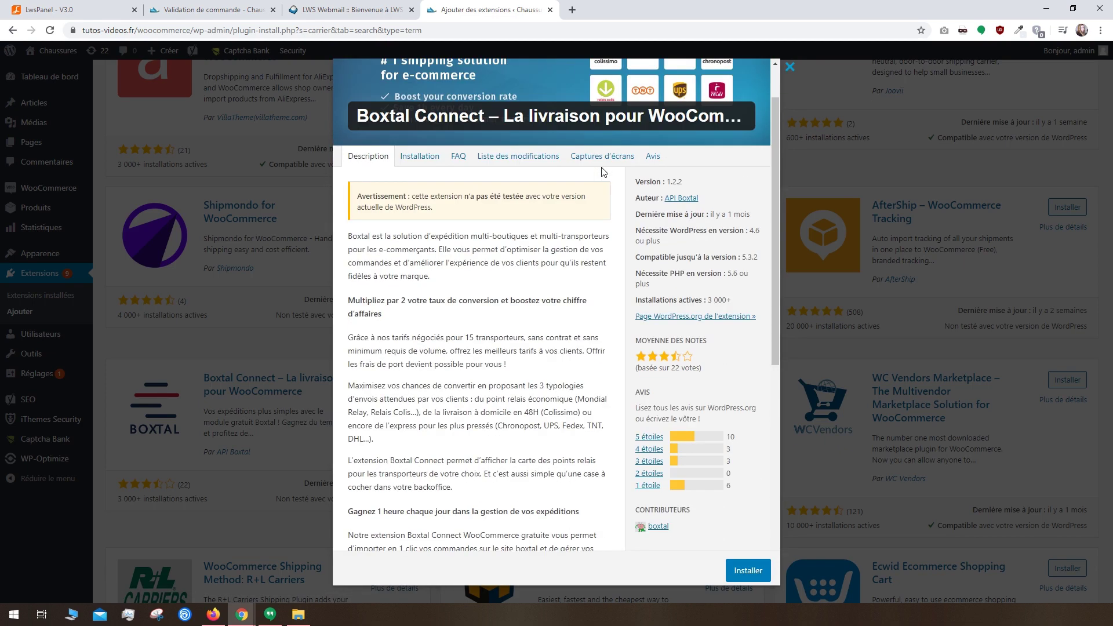
Step: Install and activate Boxtal Connect, glance at its shop-connection page, then return to Add Plugins
click(749, 575)
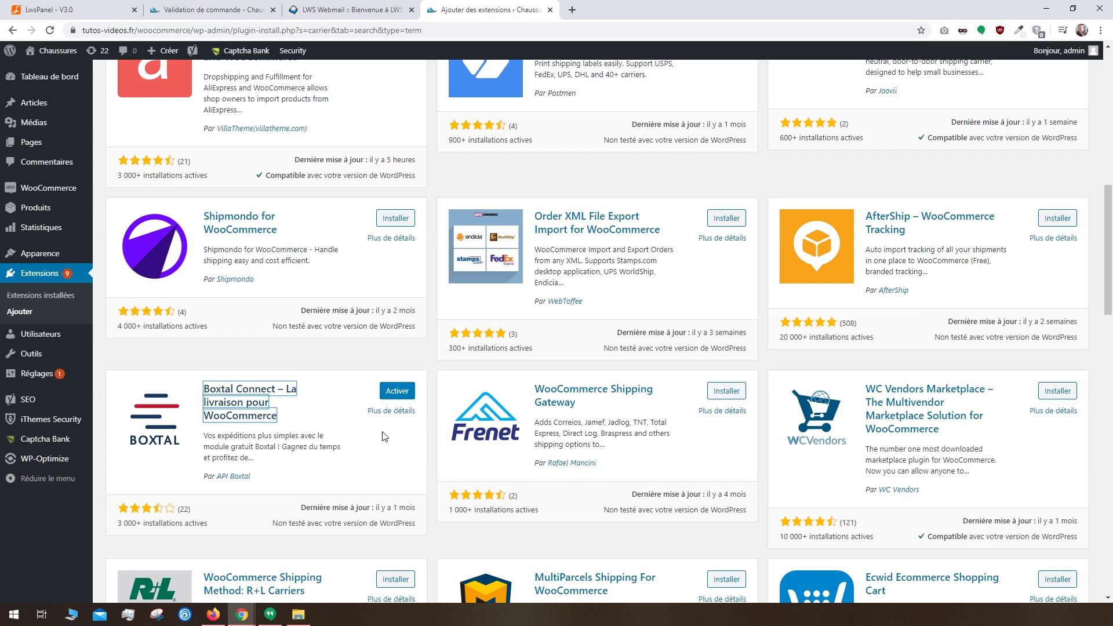
click(402, 399)
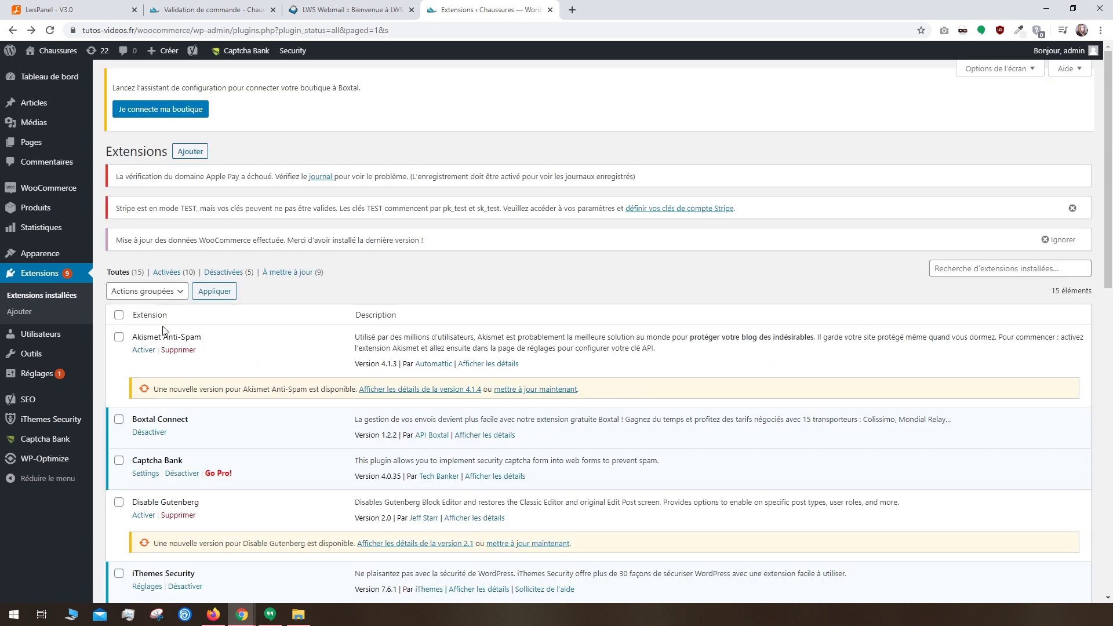
click(150, 113)
click(633, 288)
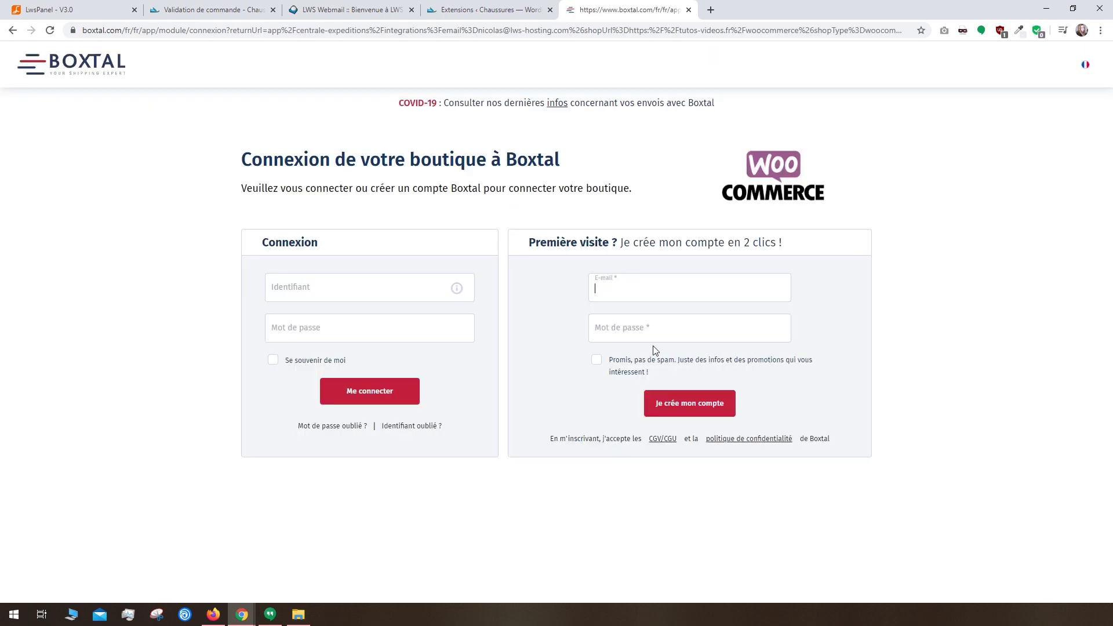
key(ctrl+w)
click(25, 313)
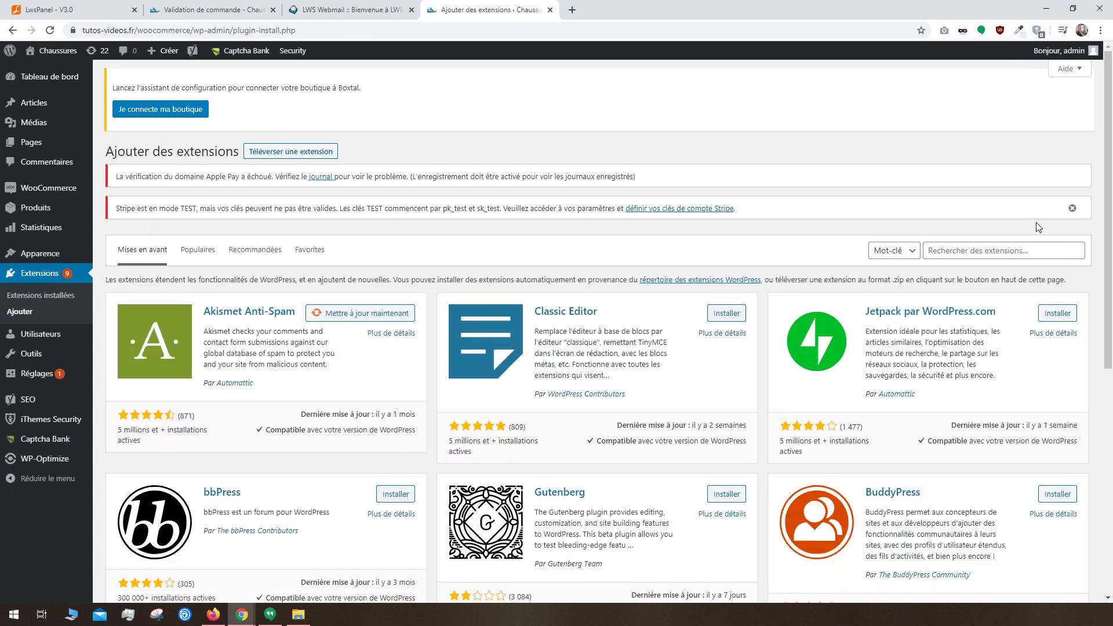
Step: Search 'invo', install and activate WooCommerce PDF Invoices & Packing Slips, and open its settings
click(997, 246)
text(invoice)
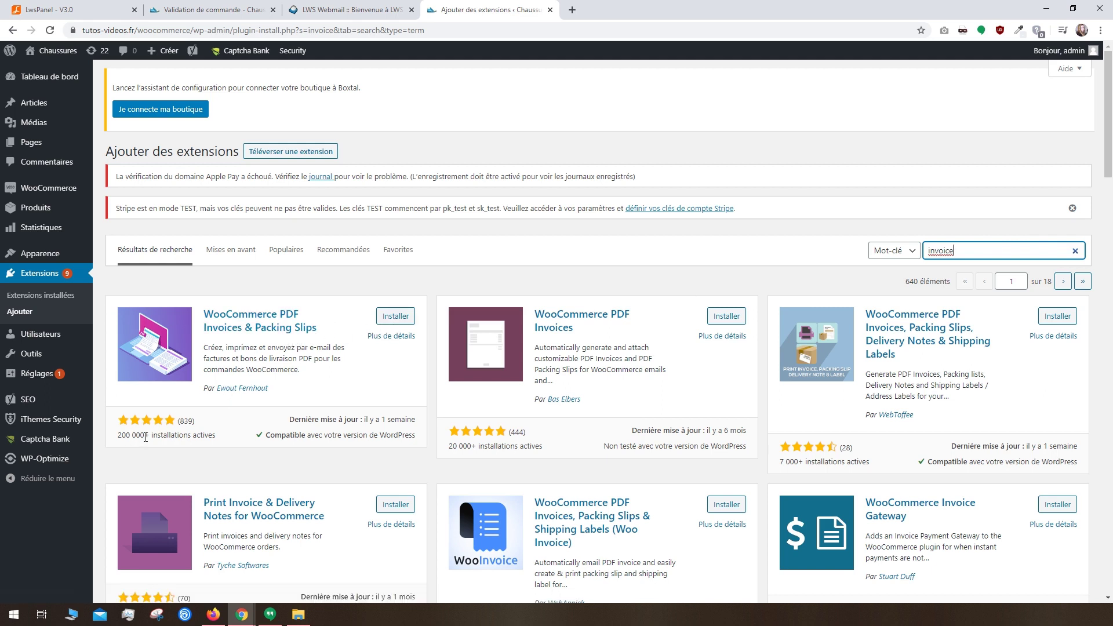
click(393, 318)
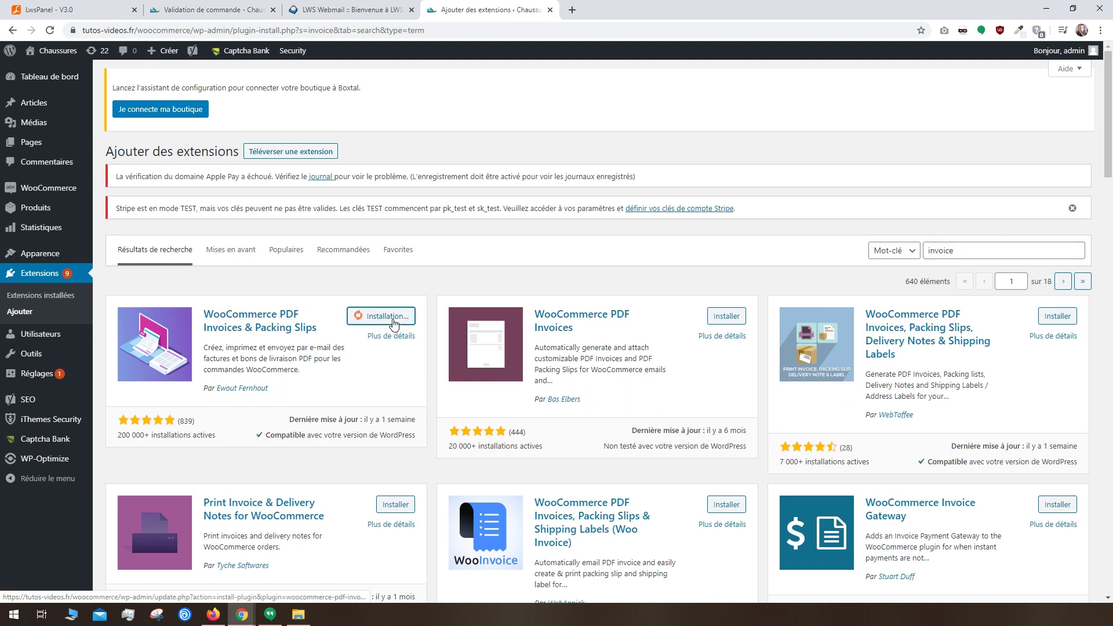
click(396, 317)
scroll(309, 364, down, 8)
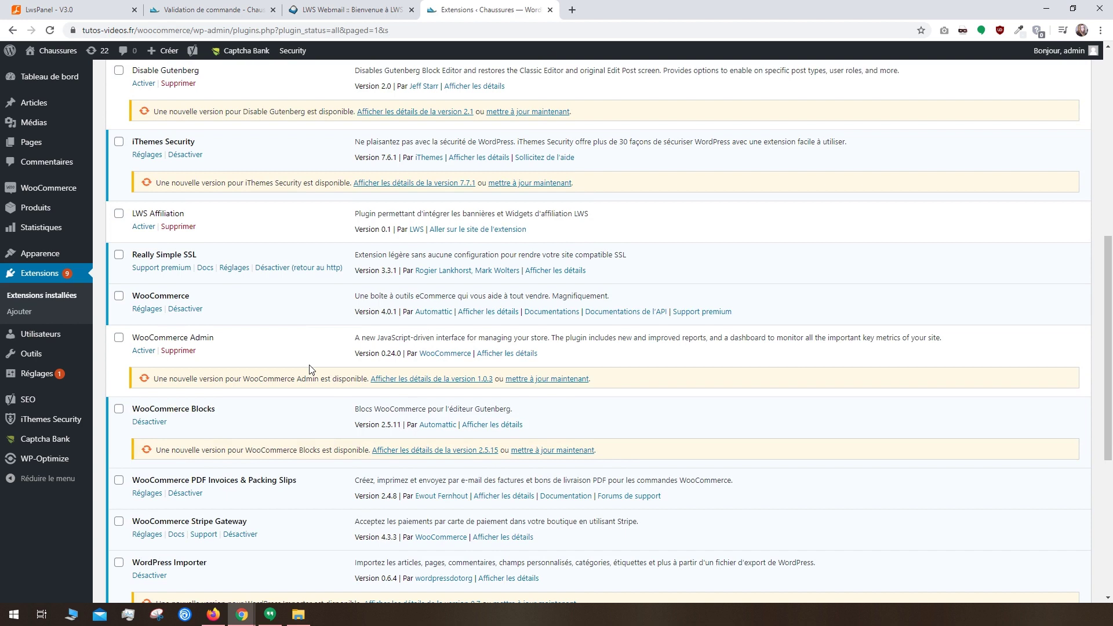
click(147, 494)
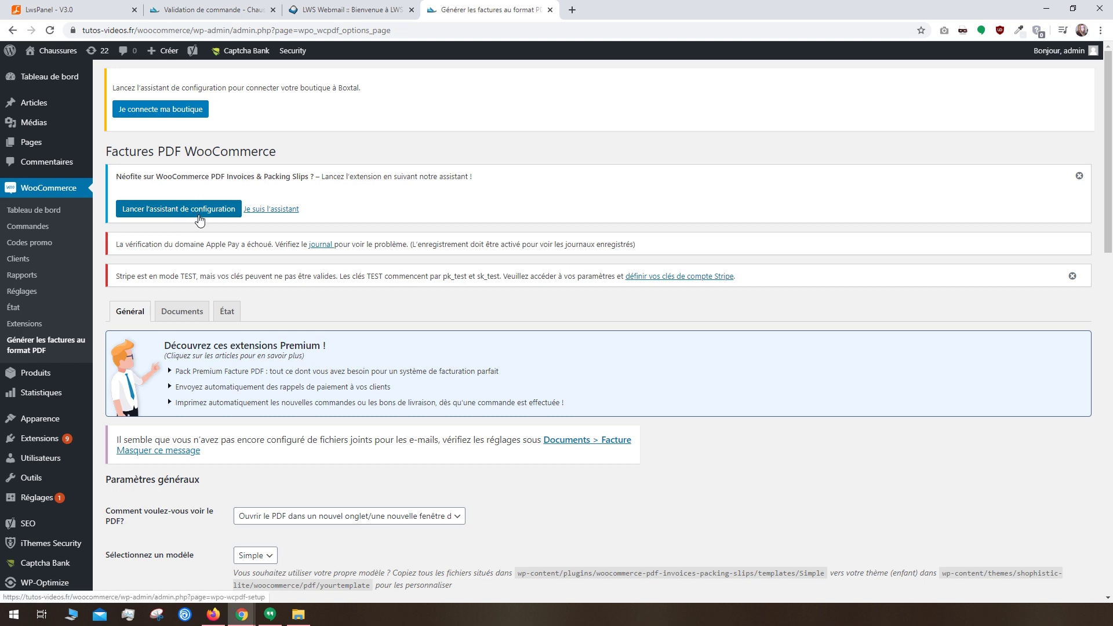
scroll(264, 403, down, 3)
Step: Keep A4 as the PDF invoice paper size
click(254, 443)
click(254, 445)
scroll(253, 445, down, 4)
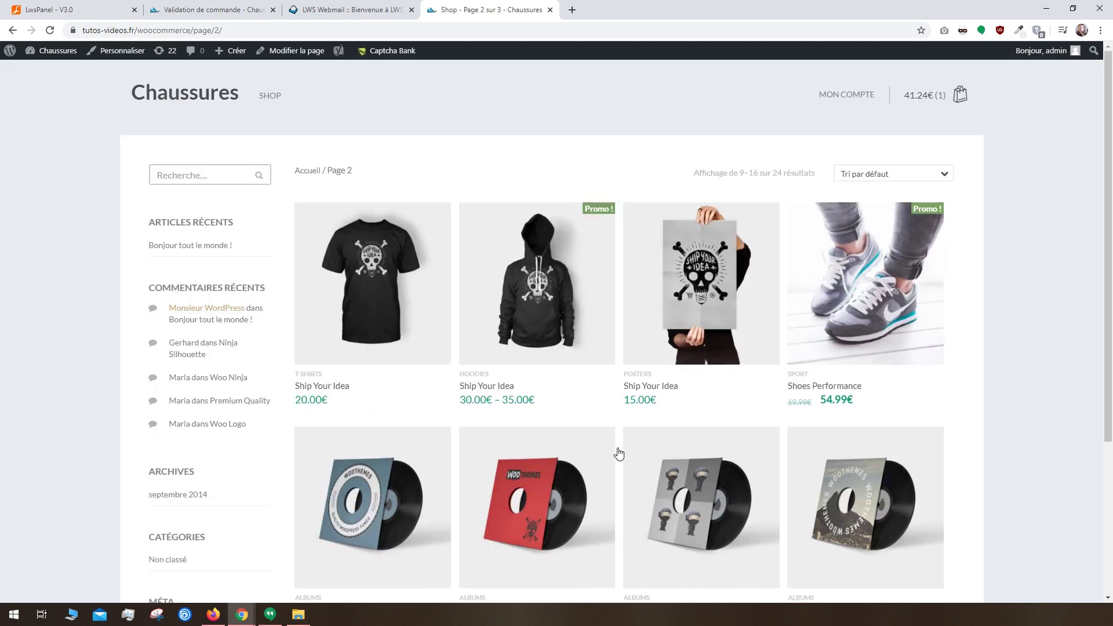
Step: Inspect the shop page and preview it in DevTools mobile device mode
right_click(984, 383)
click(990, 530)
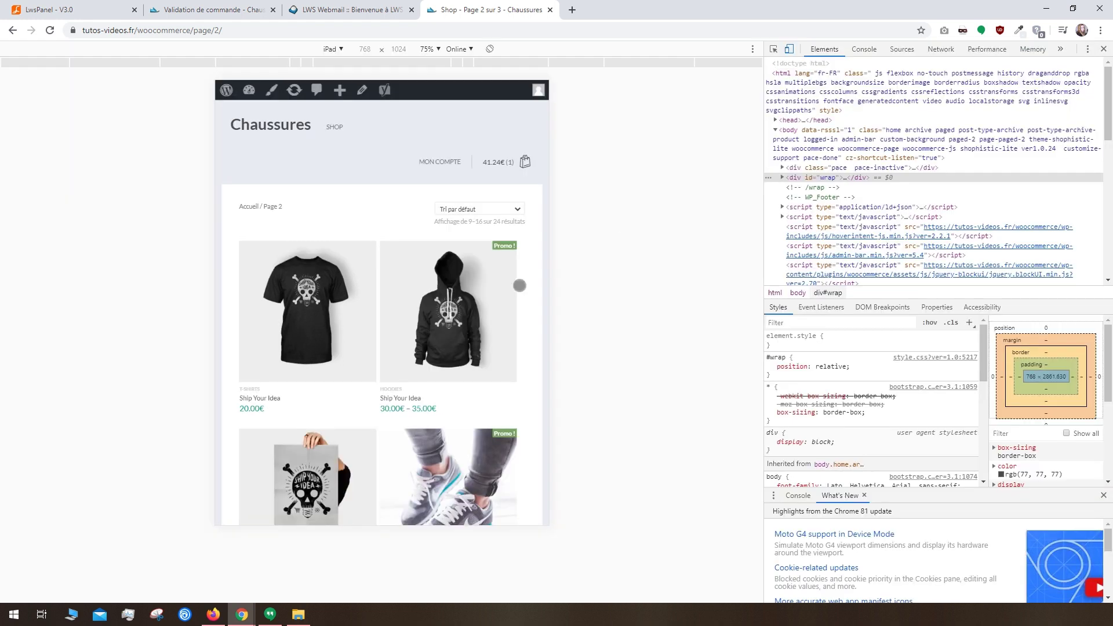
scroll(519, 335, down, 10)
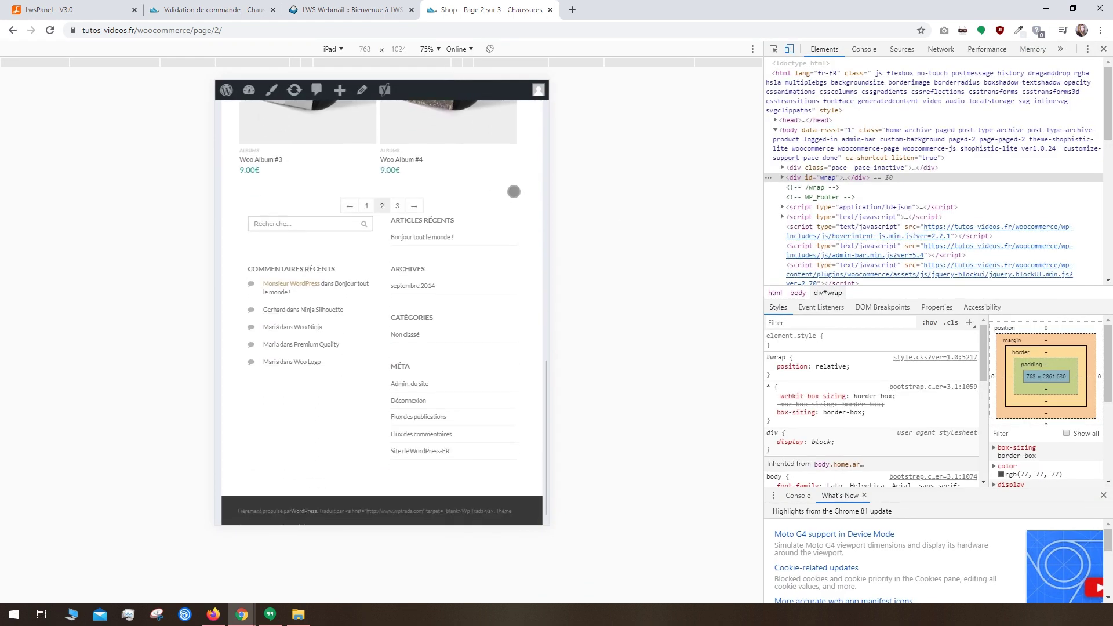
scroll(513, 192, up, 10)
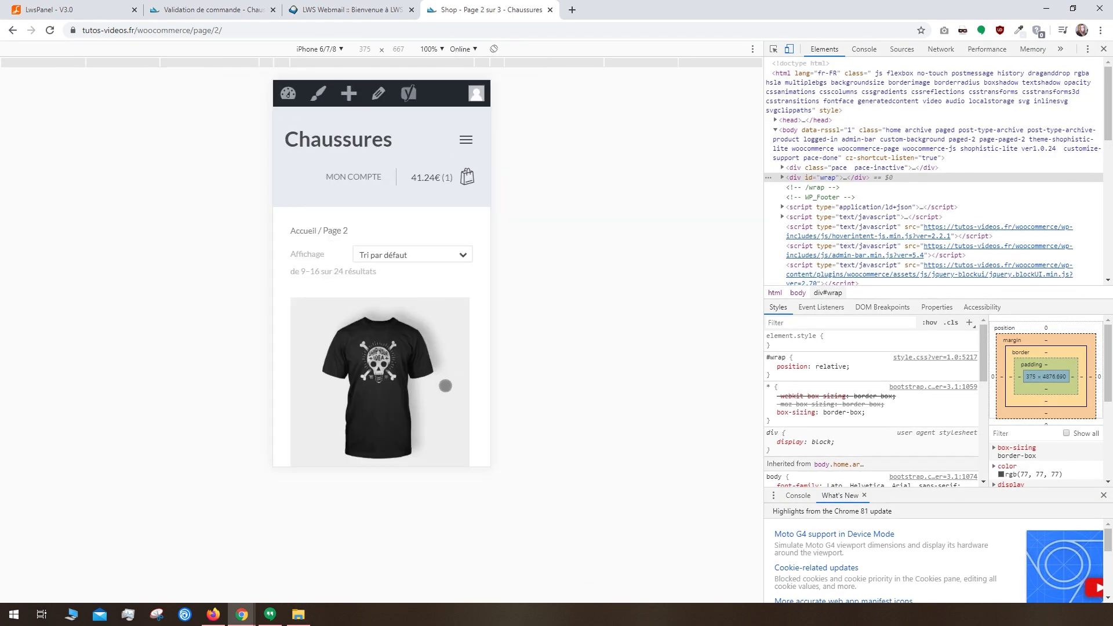
scroll(442, 385, down, 5)
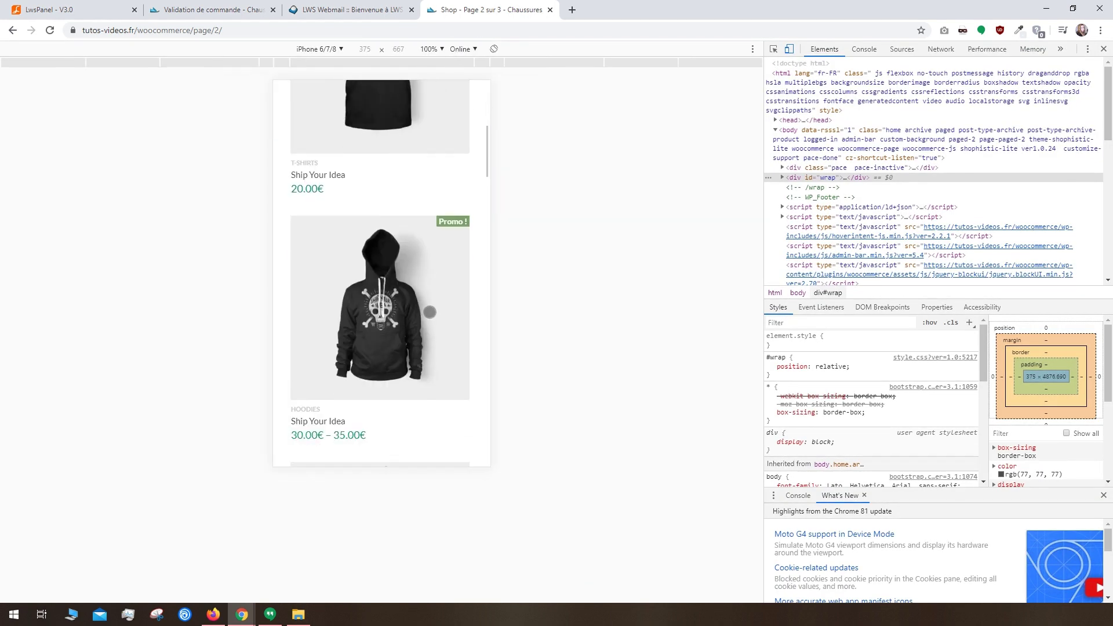
scroll(430, 312, down, 8)
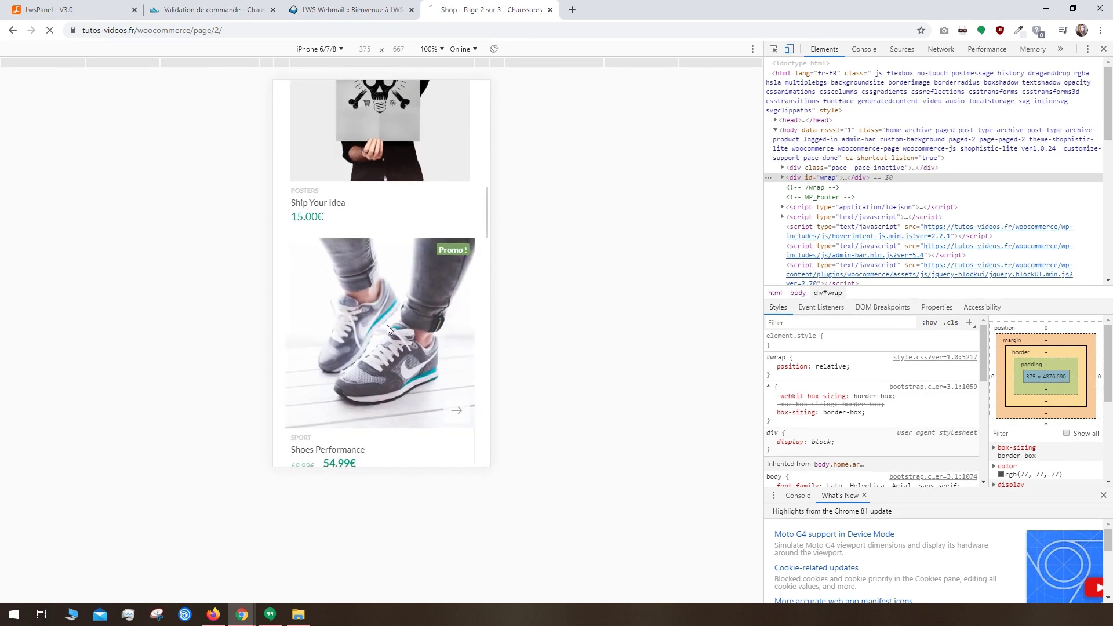
Step: Test adding Shoes Performance to the cart in mobile view, then open shop page 2
click(428, 420)
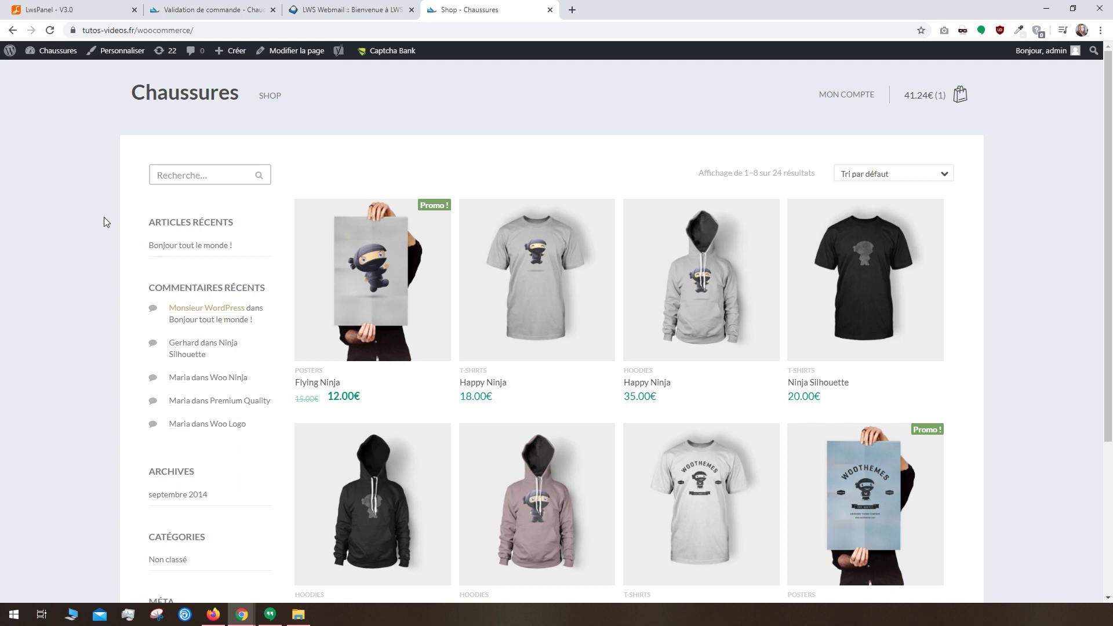
scroll(104, 220, down, 4)
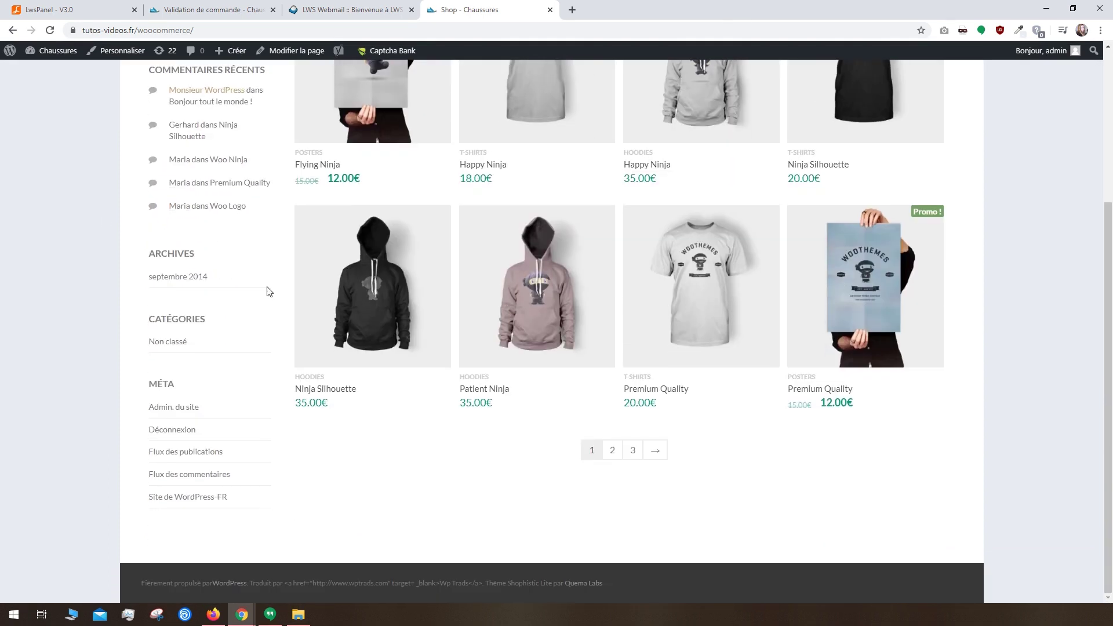
click(613, 451)
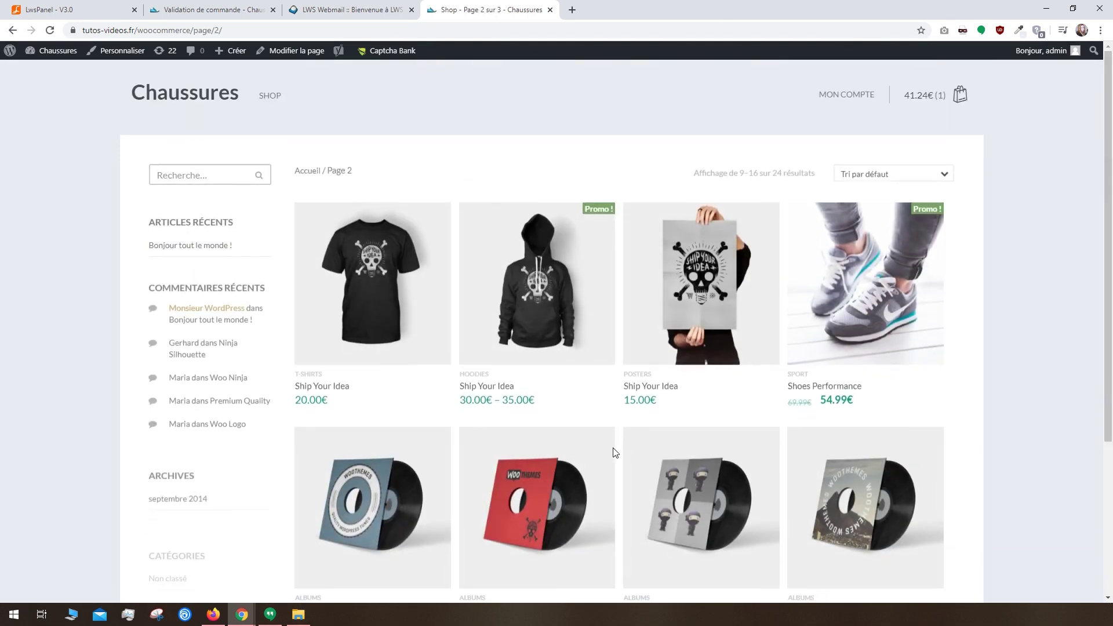